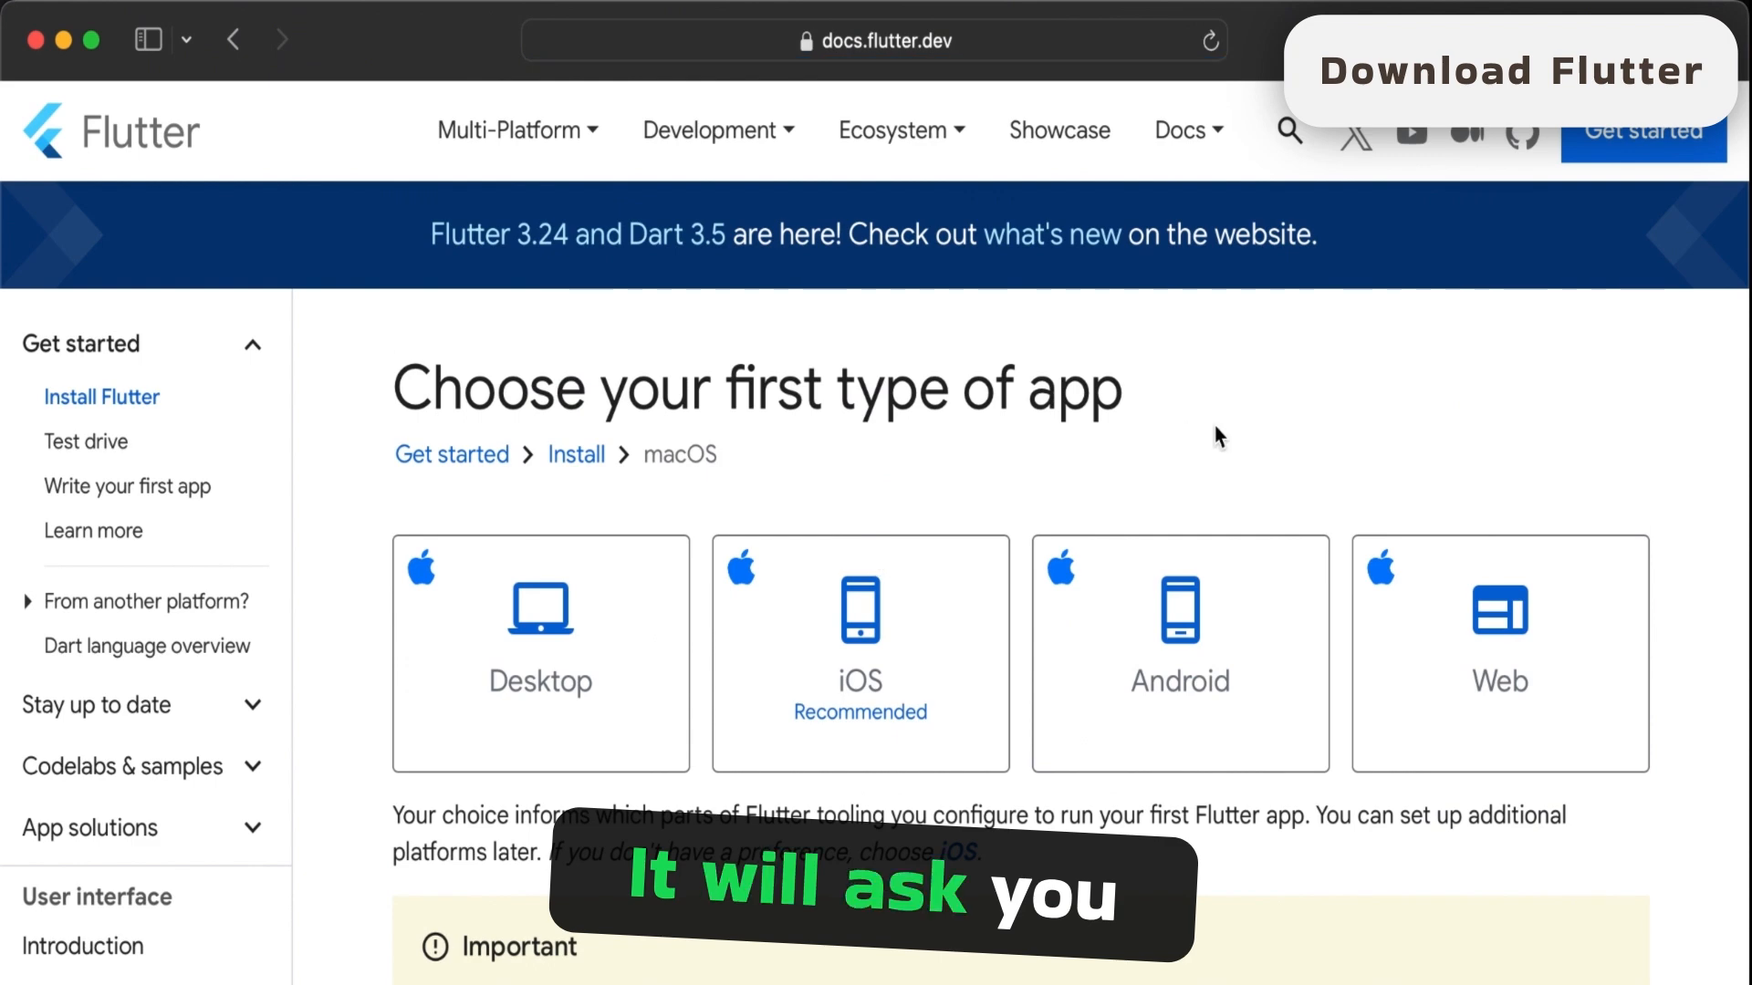
- Open the guide for building Flutter iOS apps on macOS and show the SDK's Download and install instructions
{"action": "scroll", "coordinate": [1217, 437], "scroll_direction": "down", "scroll_amount": 5}
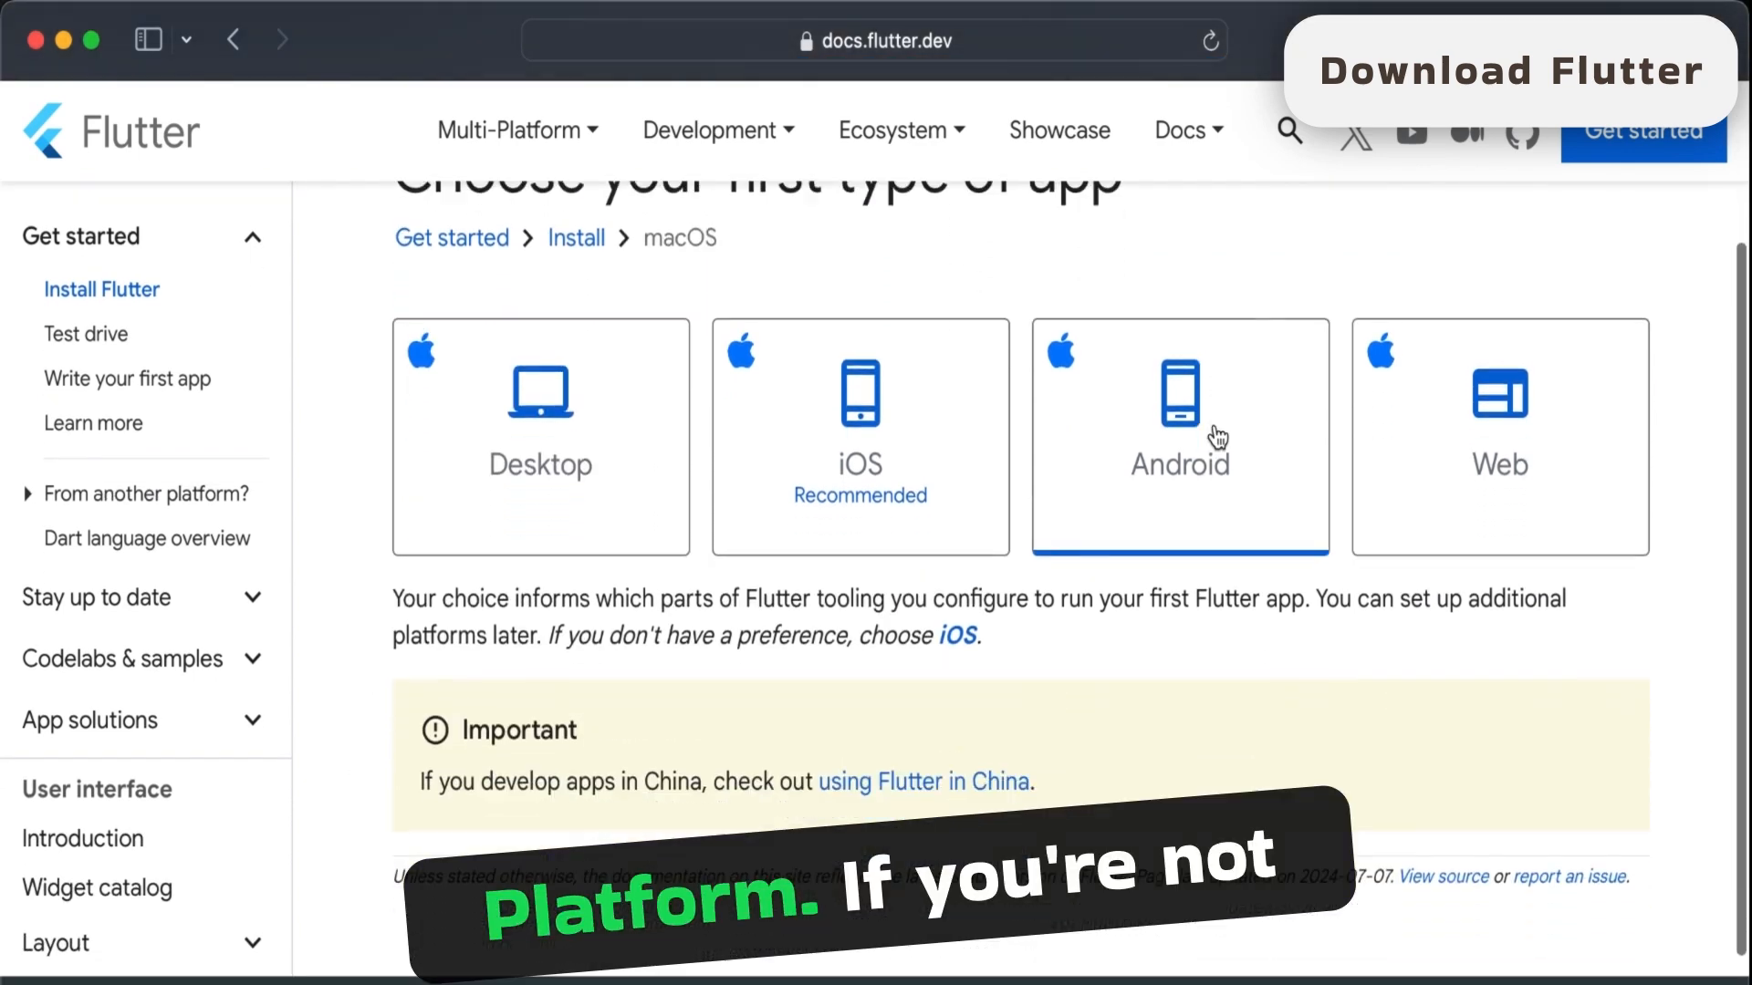
{"action": "scroll", "coordinate": [1148, 599], "scroll_direction": "down", "scroll_amount": 2}
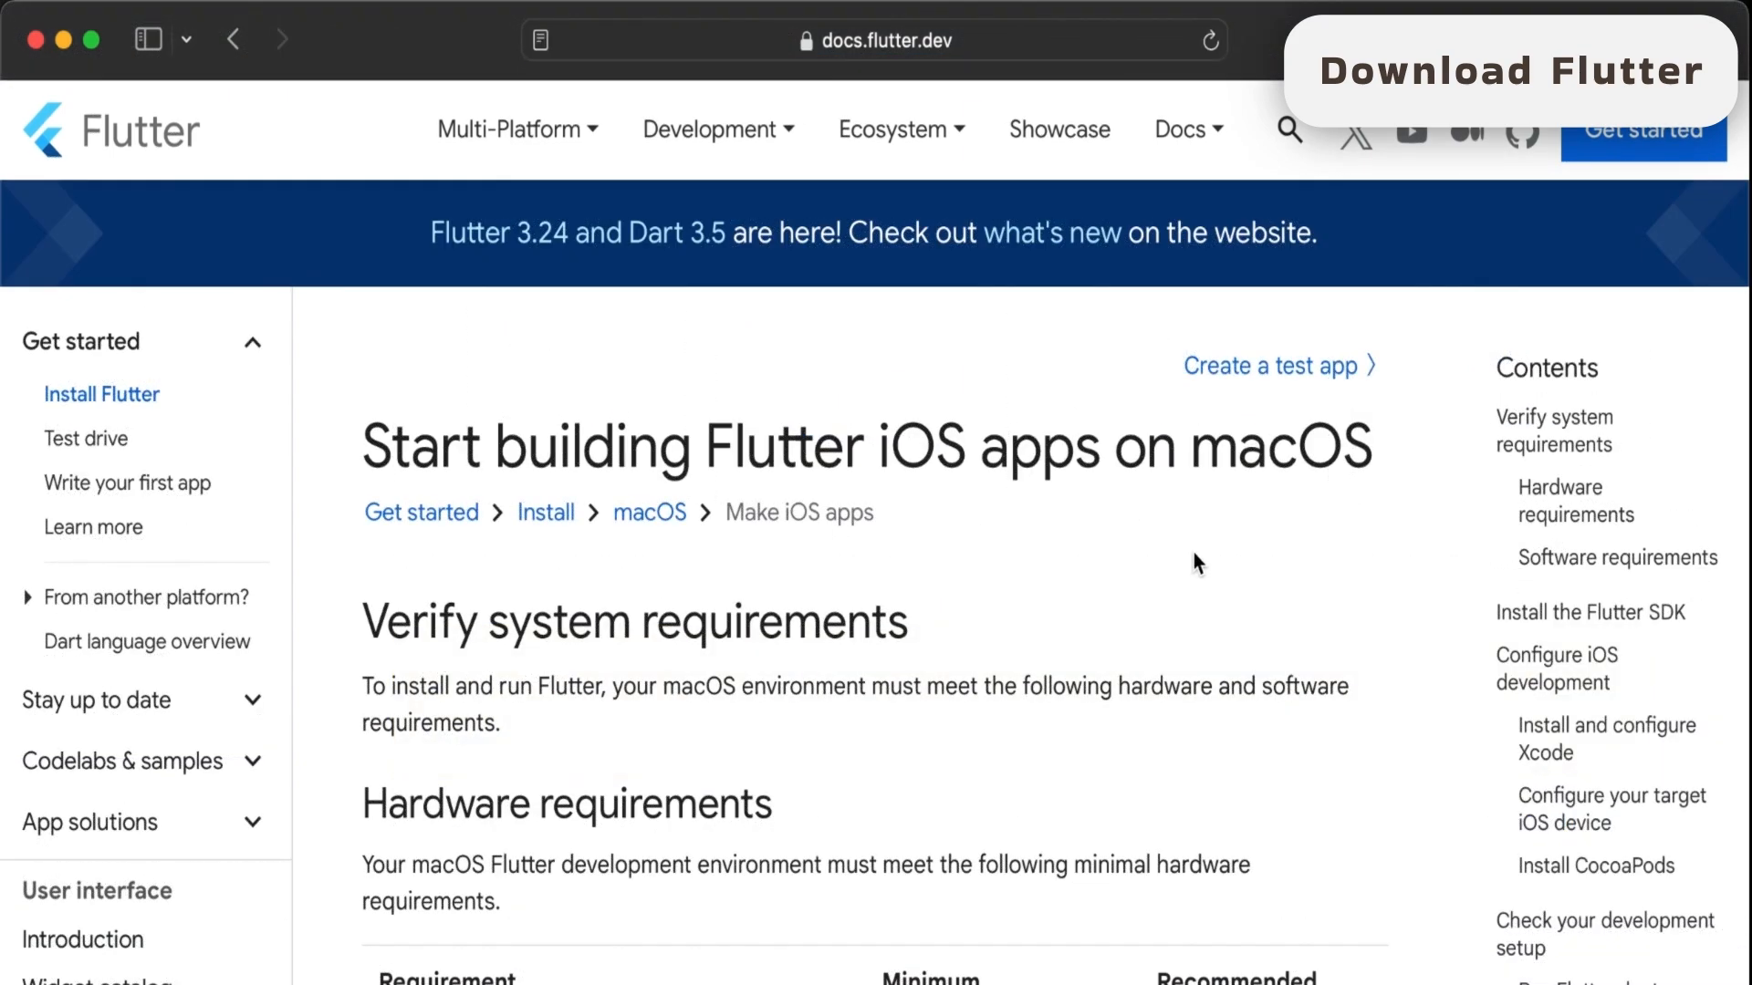
{"action": "scroll", "coordinate": [1193, 551], "scroll_direction": "down", "scroll_amount": 4}
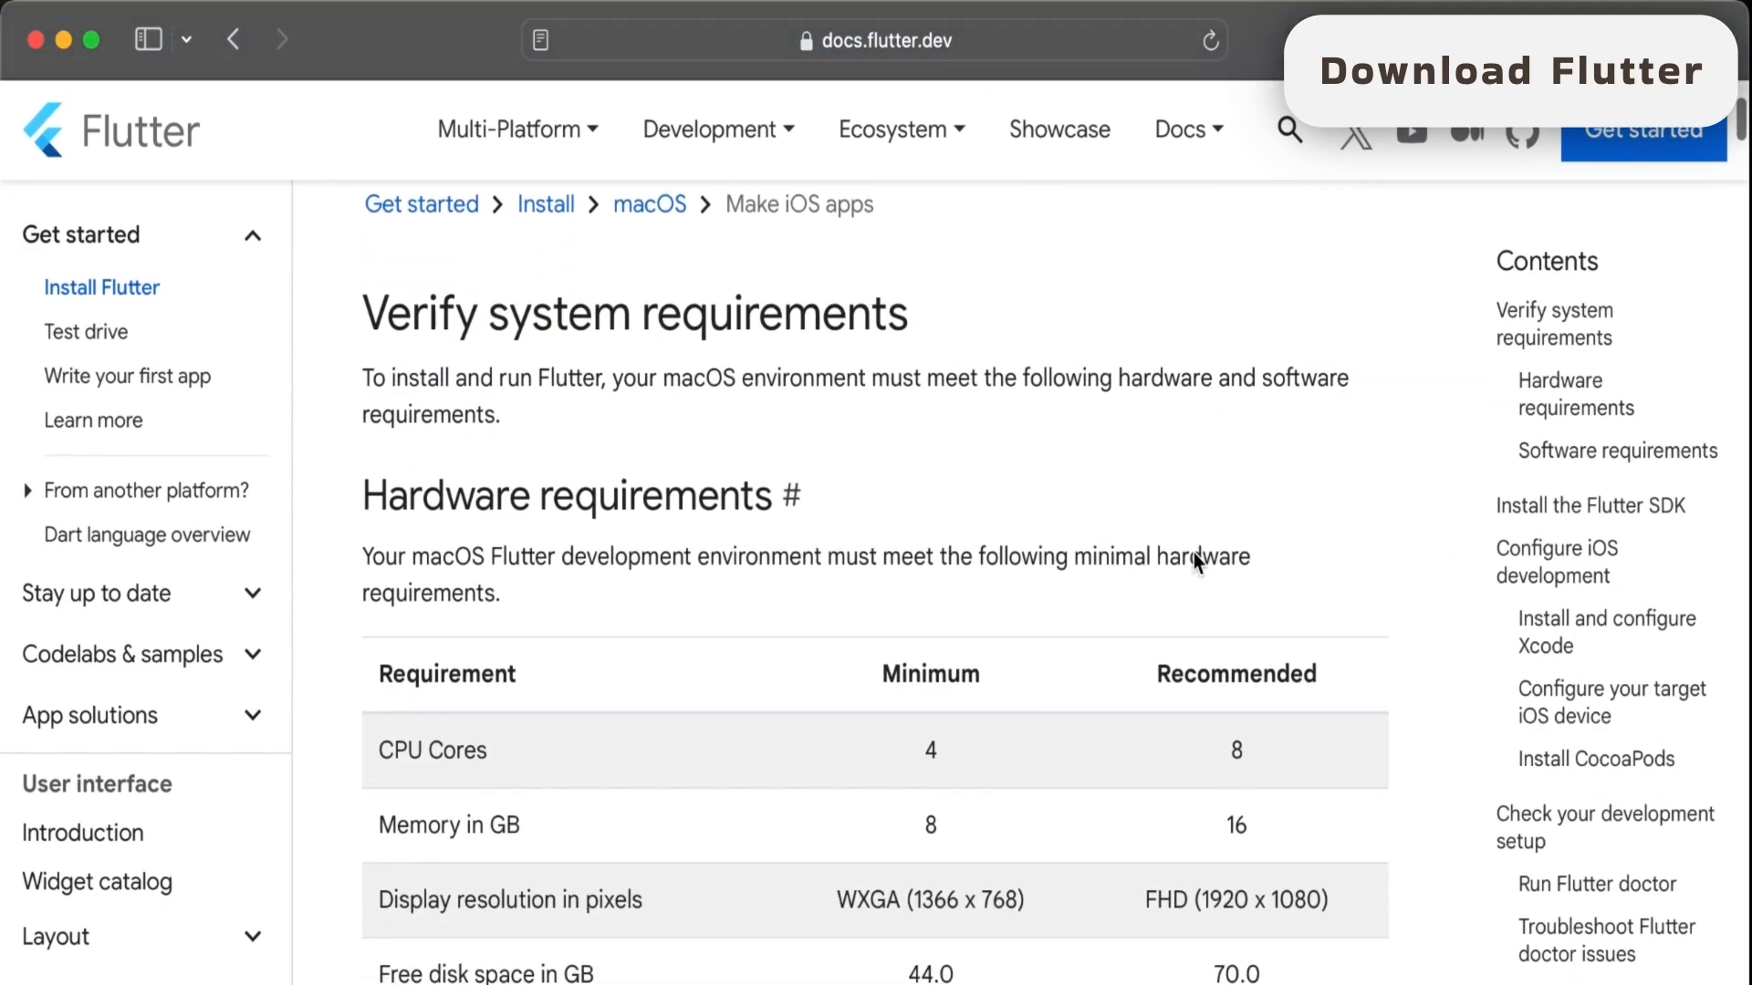
{"action": "scroll", "coordinate": [1193, 552], "scroll_direction": "down", "scroll_amount": 4}
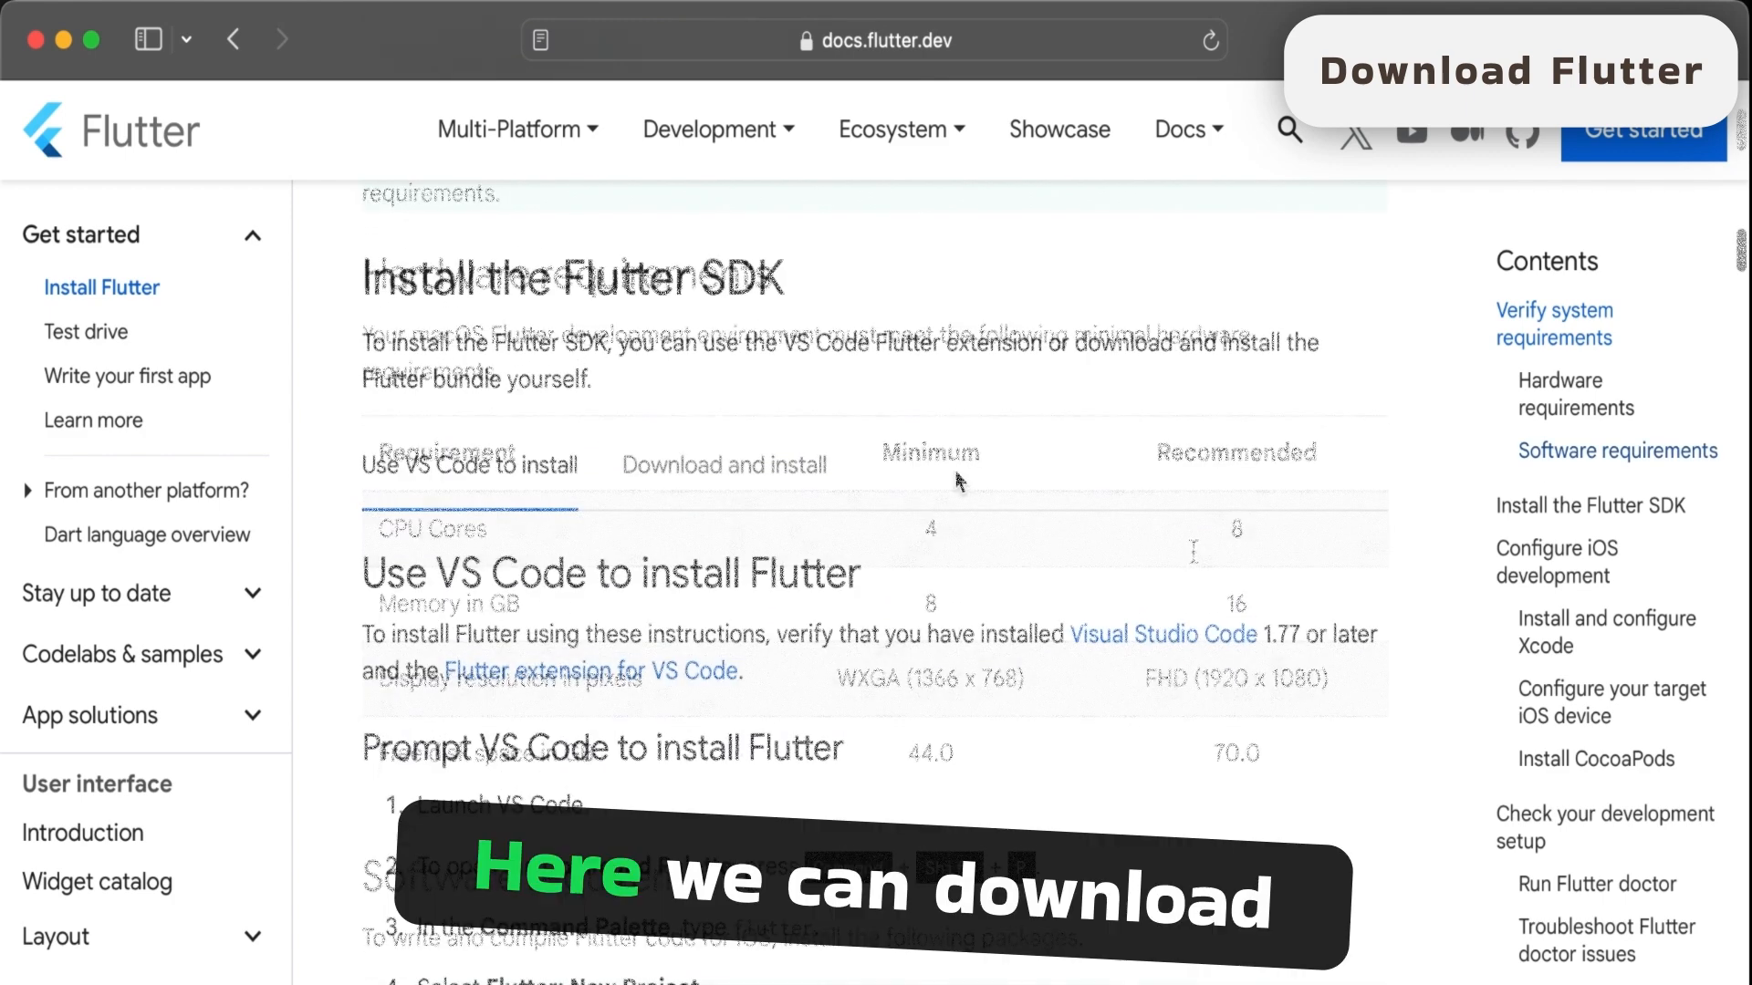
{"action": "left_click", "coordinate": [730, 473]}
{"action": "scroll", "coordinate": [1024, 447], "scroll_direction": "down", "scroll_amount": 3}
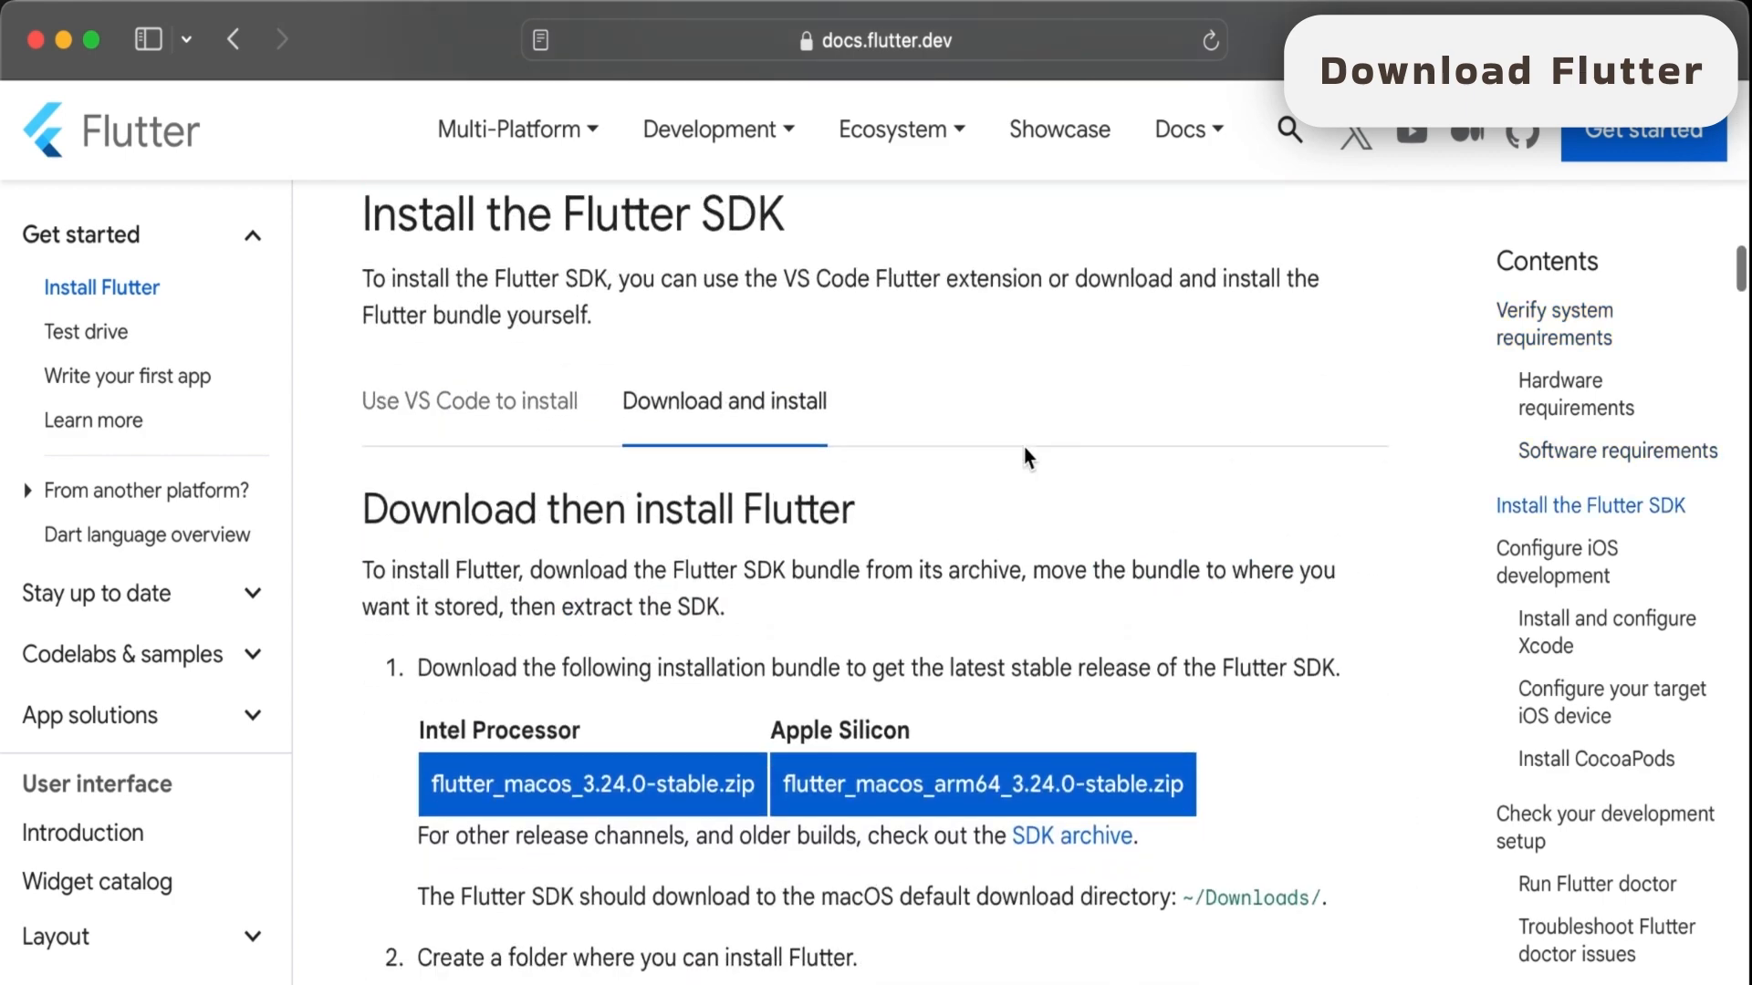
{"action": "scroll", "coordinate": [1024, 453], "scroll_direction": "down", "scroll_amount": 3}
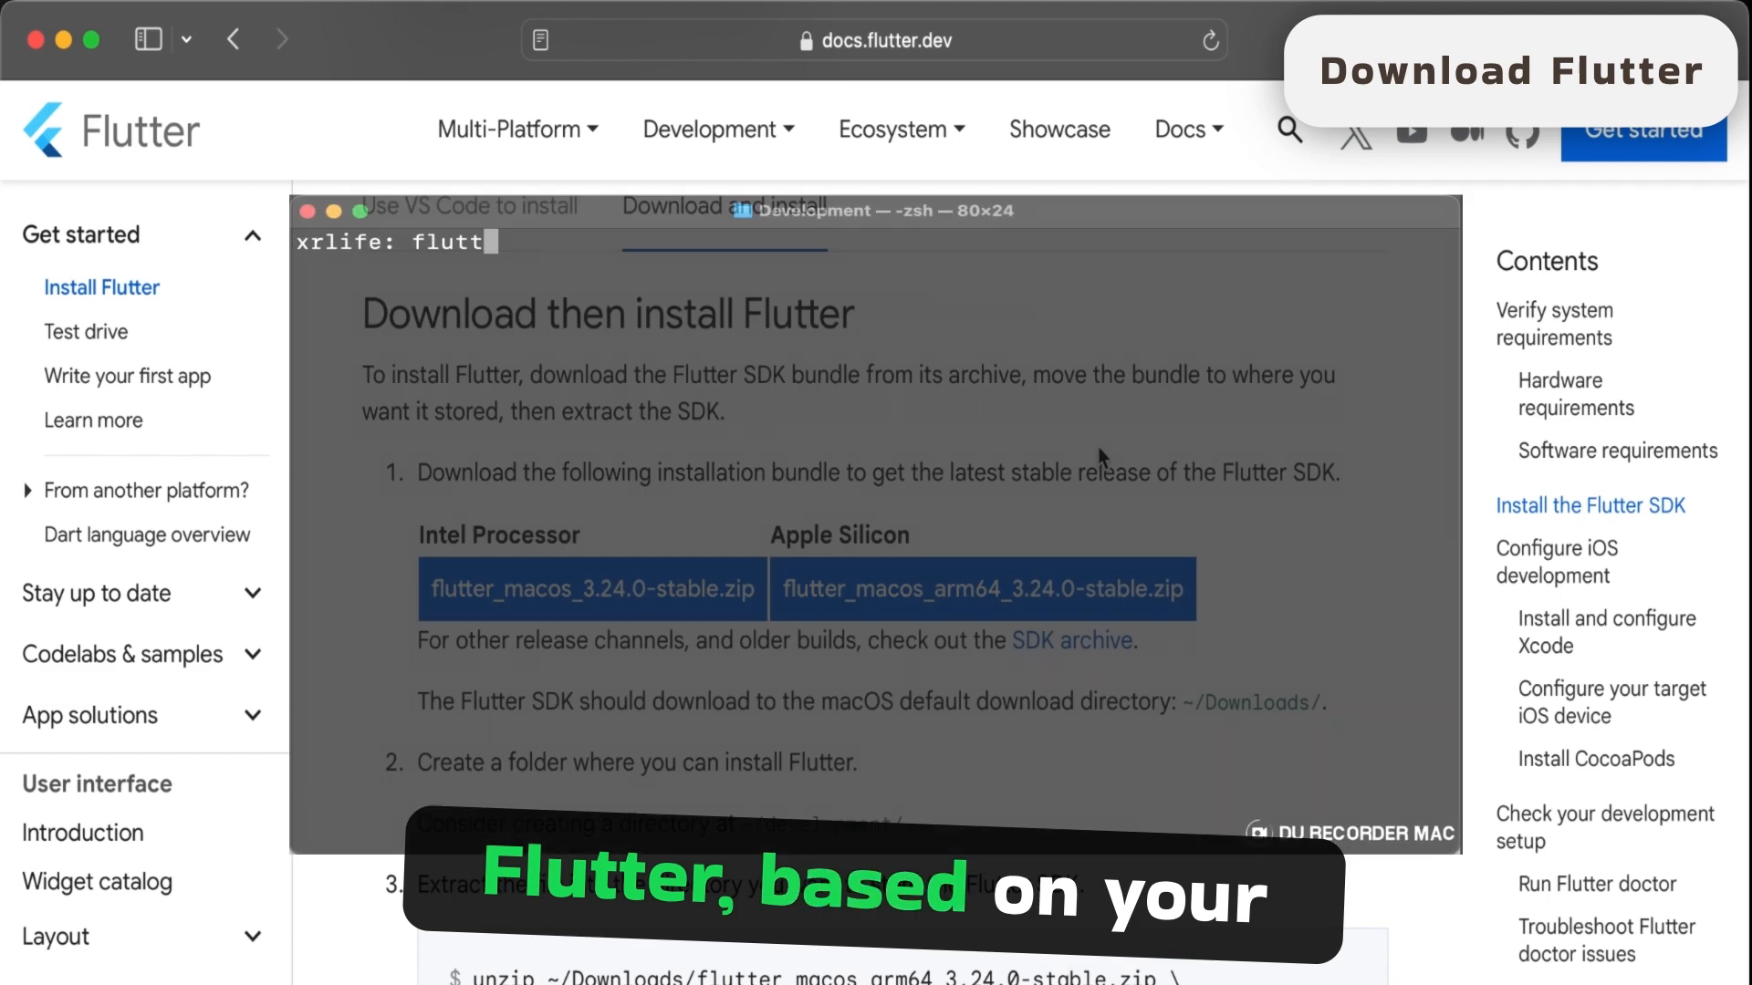
- Check for Flutter in the terminal with flutter --version, and download flutter_macos_arm64_3.24.0-stable.zip from the docs page, allowing the site's downloads
{"action": "type", "text": "--versio"}
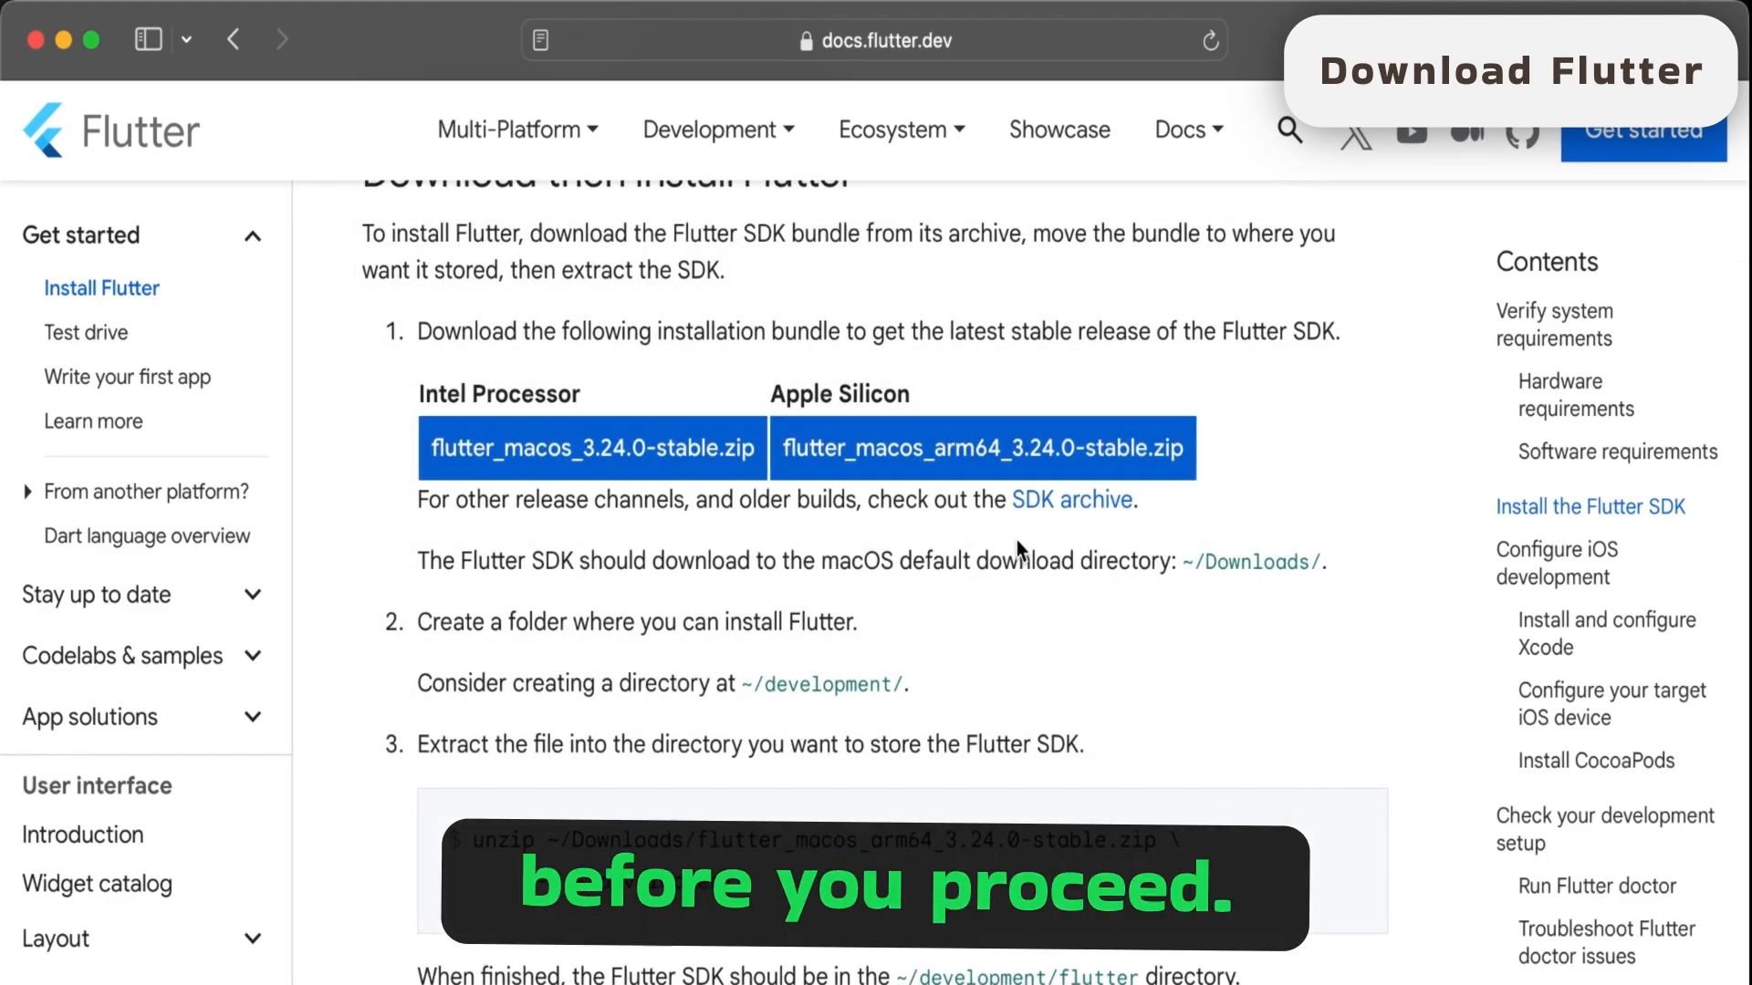
{"action": "left_click", "coordinate": [1041, 461]}
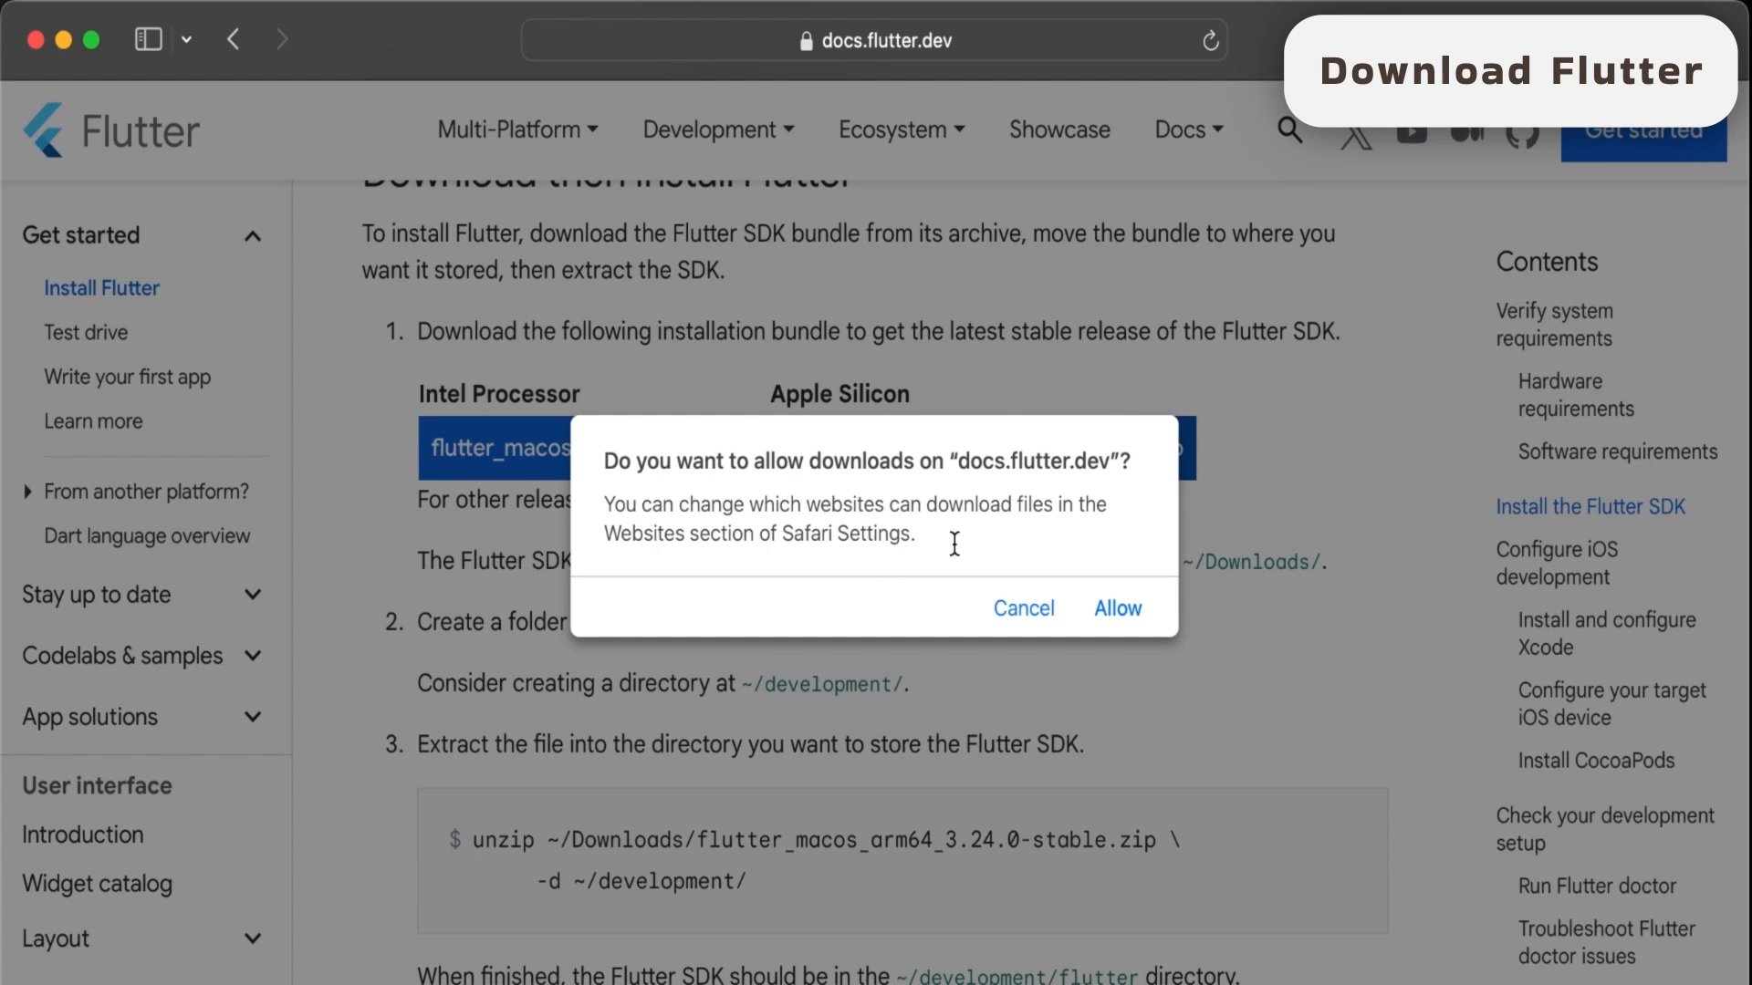
{"action": "left_click", "coordinate": [1129, 618]}
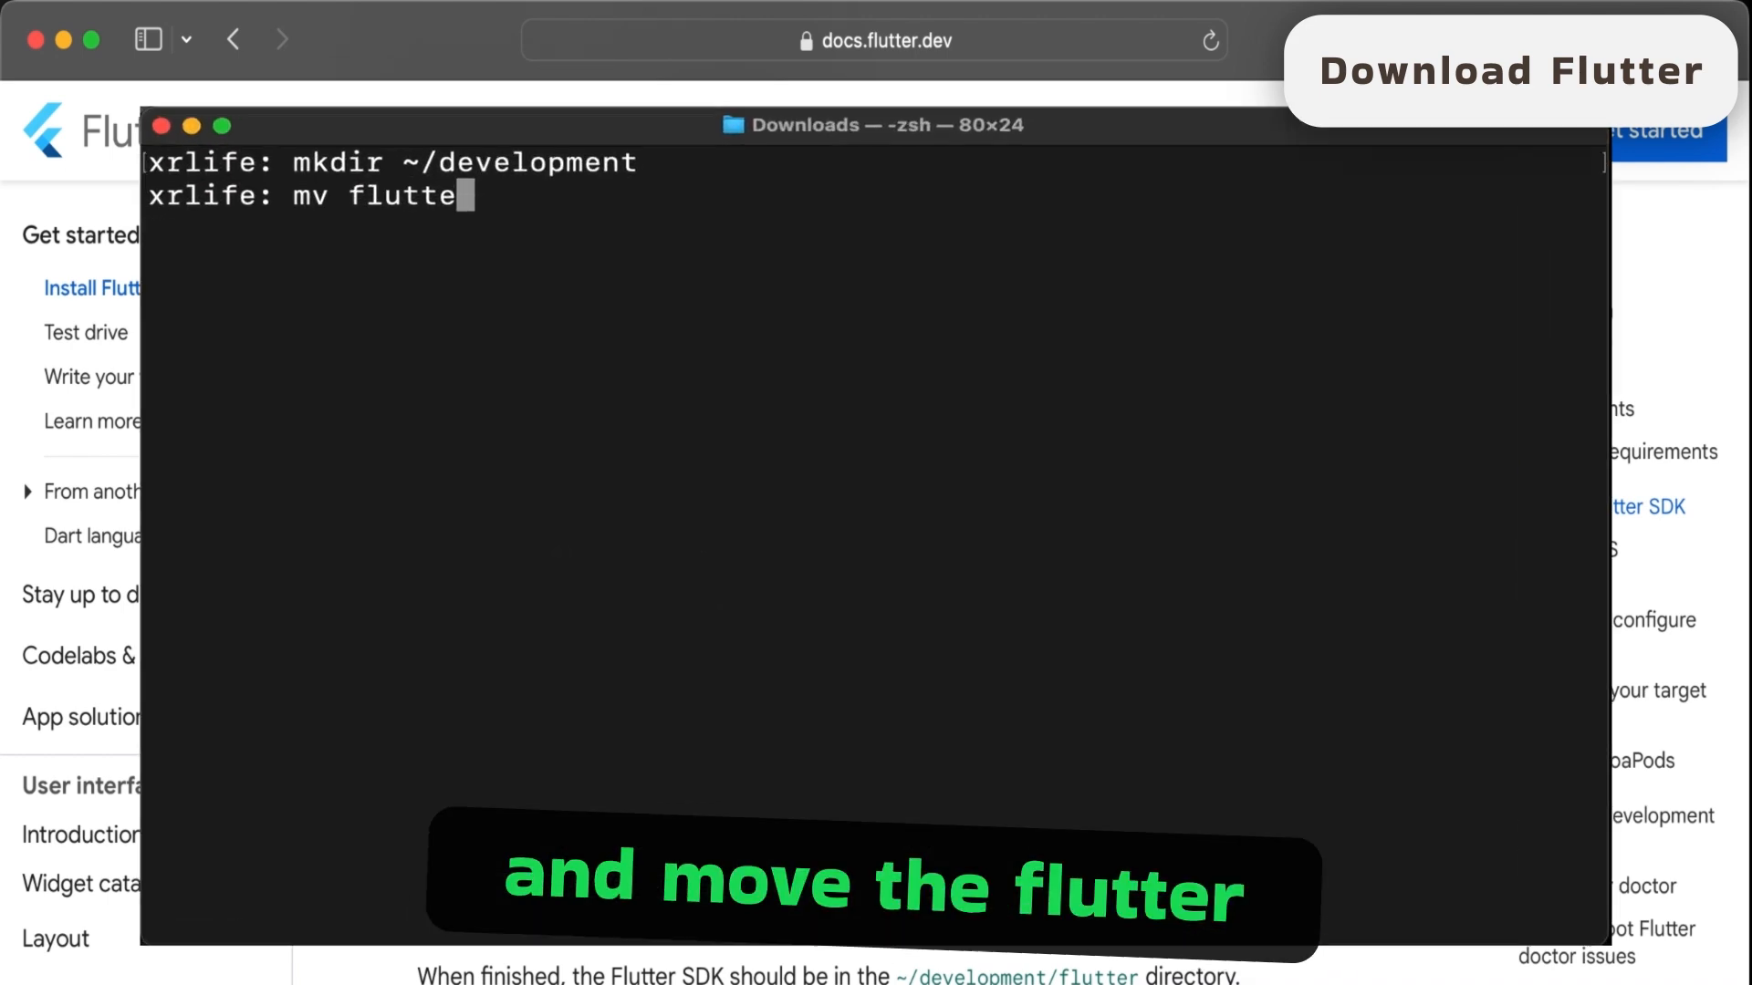
- In the terminal, create the ~/development directory and move the flutter folder from Downloads into it
{"action": "type", "text": "r "}
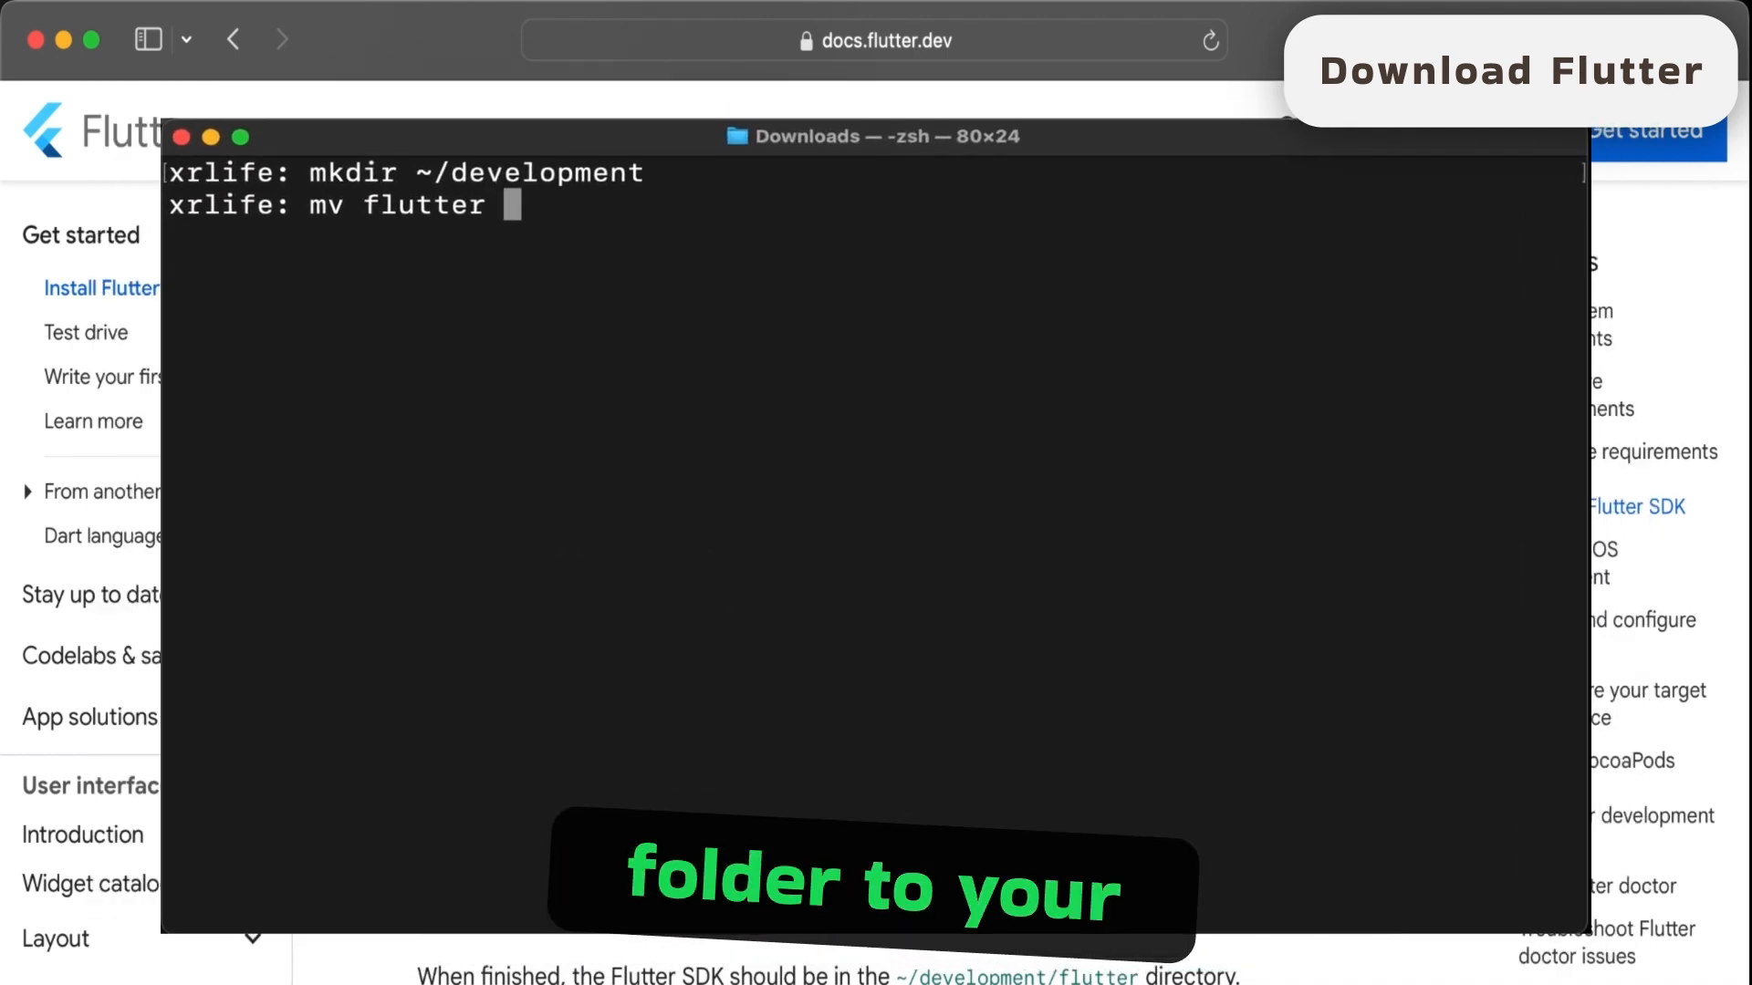
{"action": "type", "text": "~/development"}
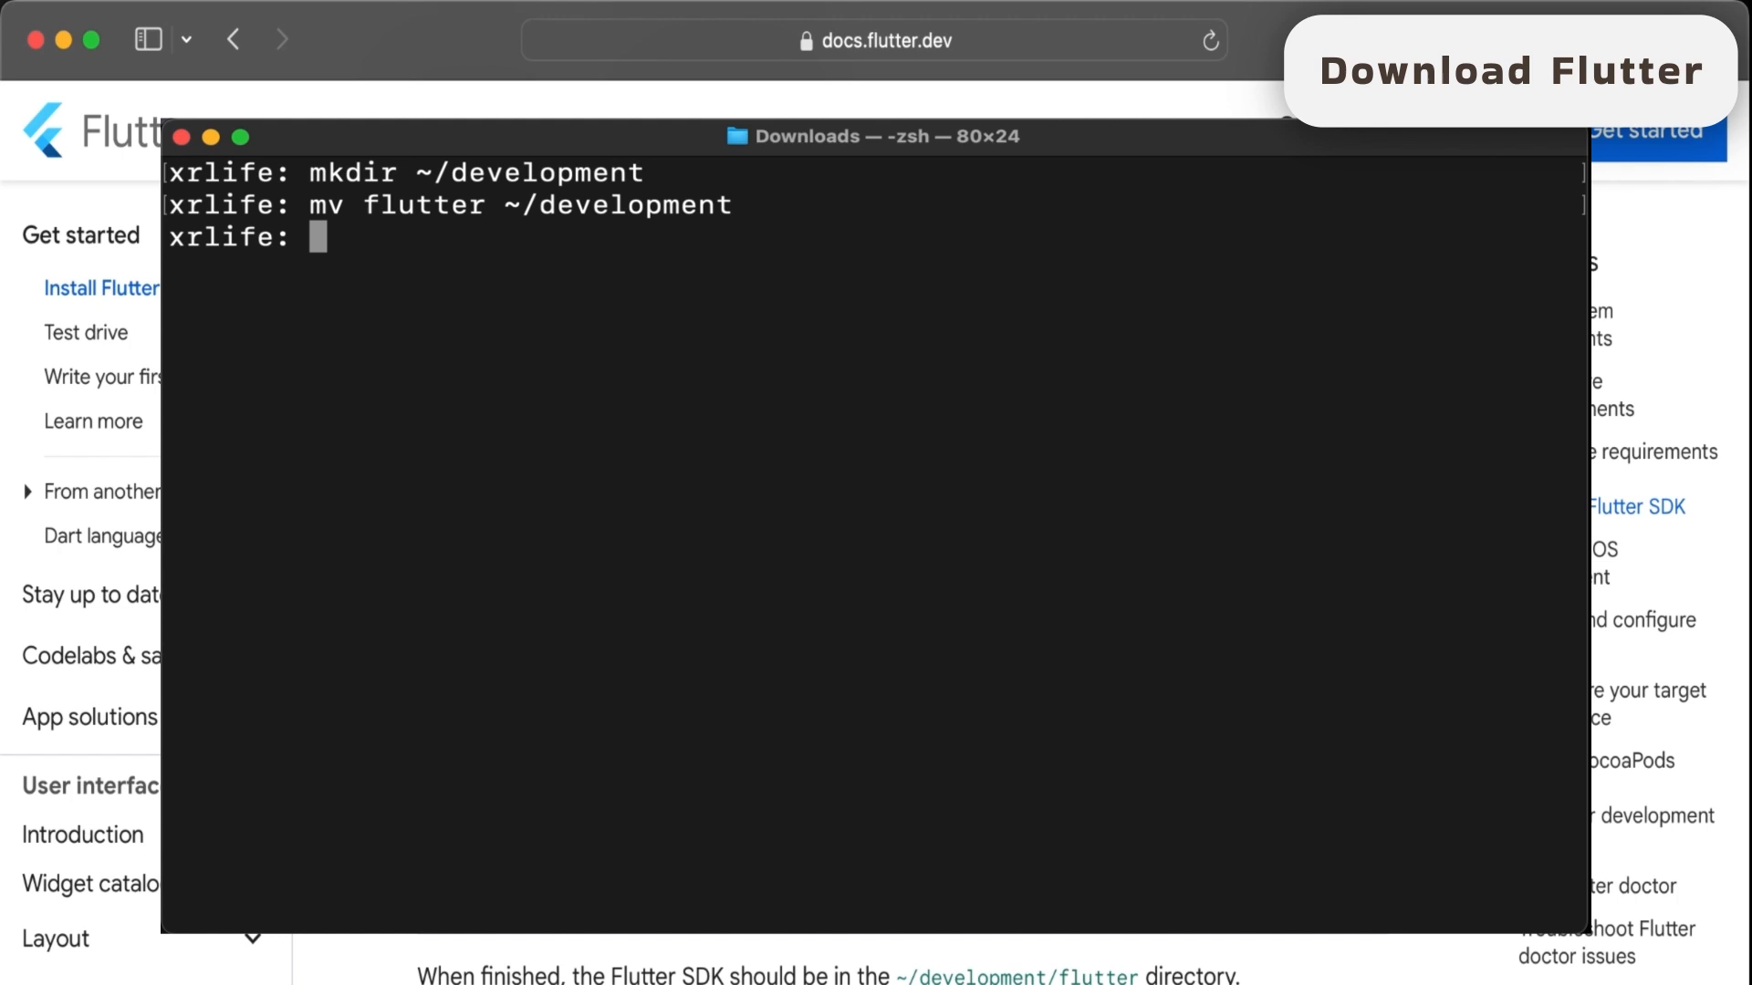
{"action": "key", "text": "super+Tab"}
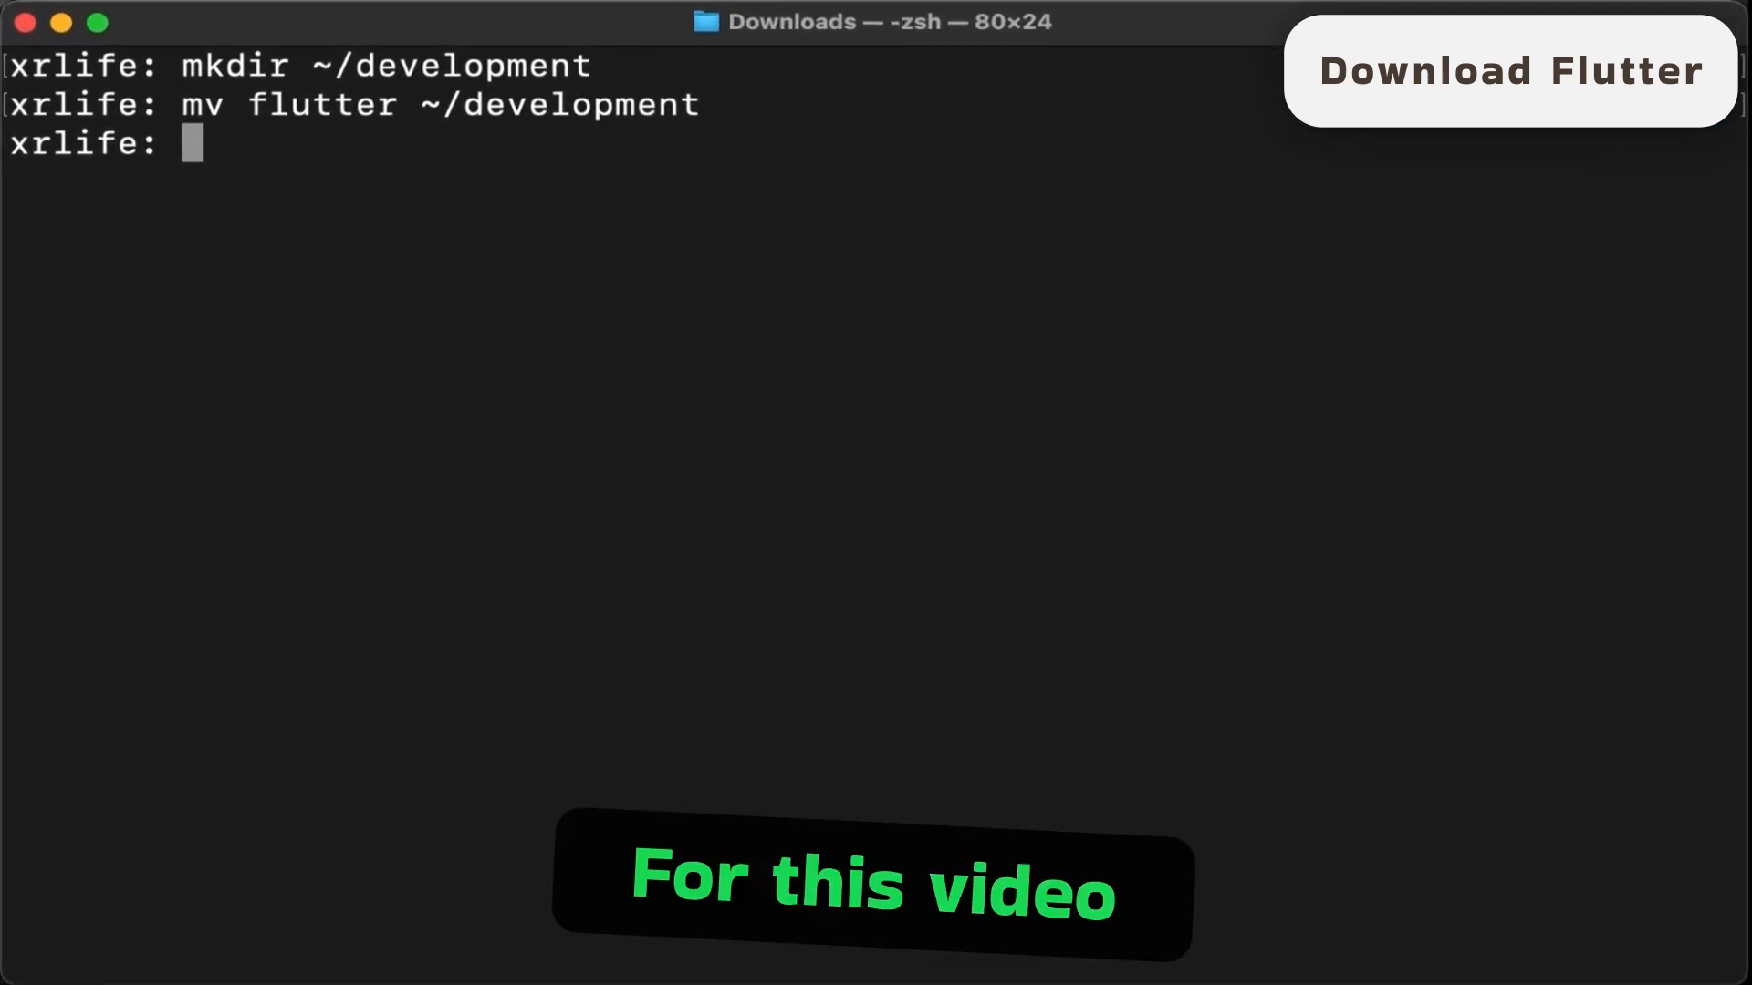
{"action": "type", "text": "cd"}
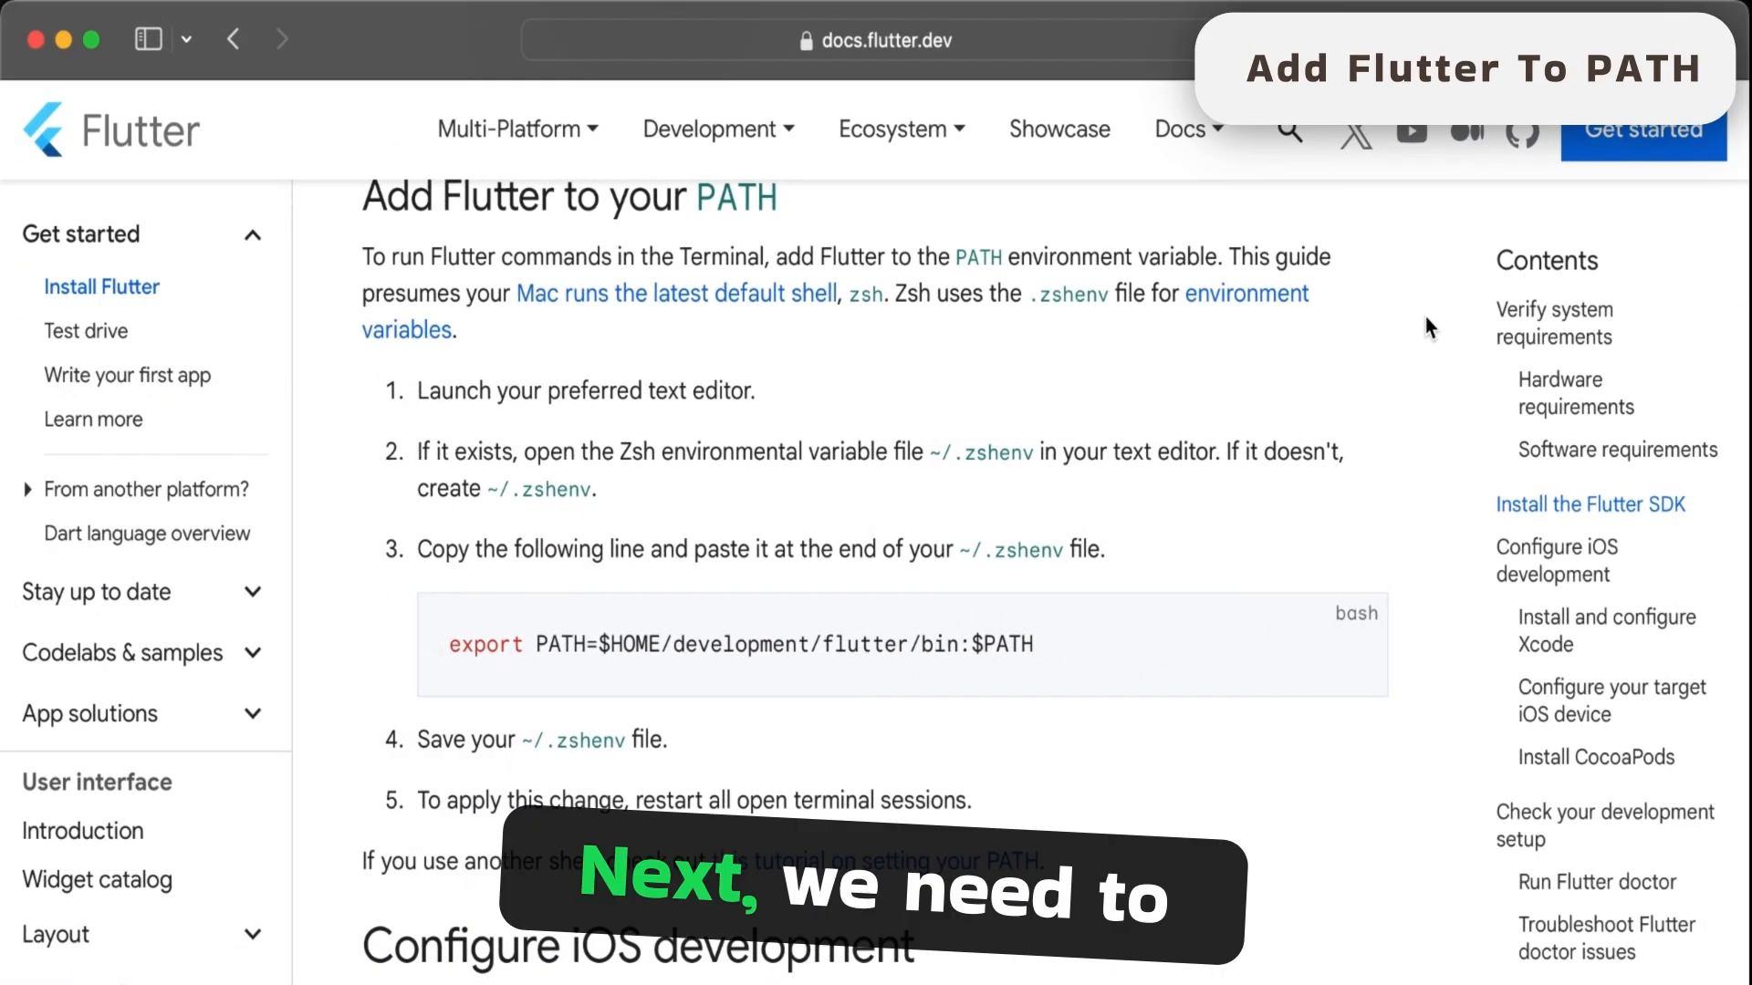
- Copy the line export PATH=$HOME/development/flutter/bin:$PATH from the docs section on adding Flutter to the PATH
{"action": "scroll", "coordinate": [1425, 316], "scroll_direction": "down", "scroll_amount": 3}
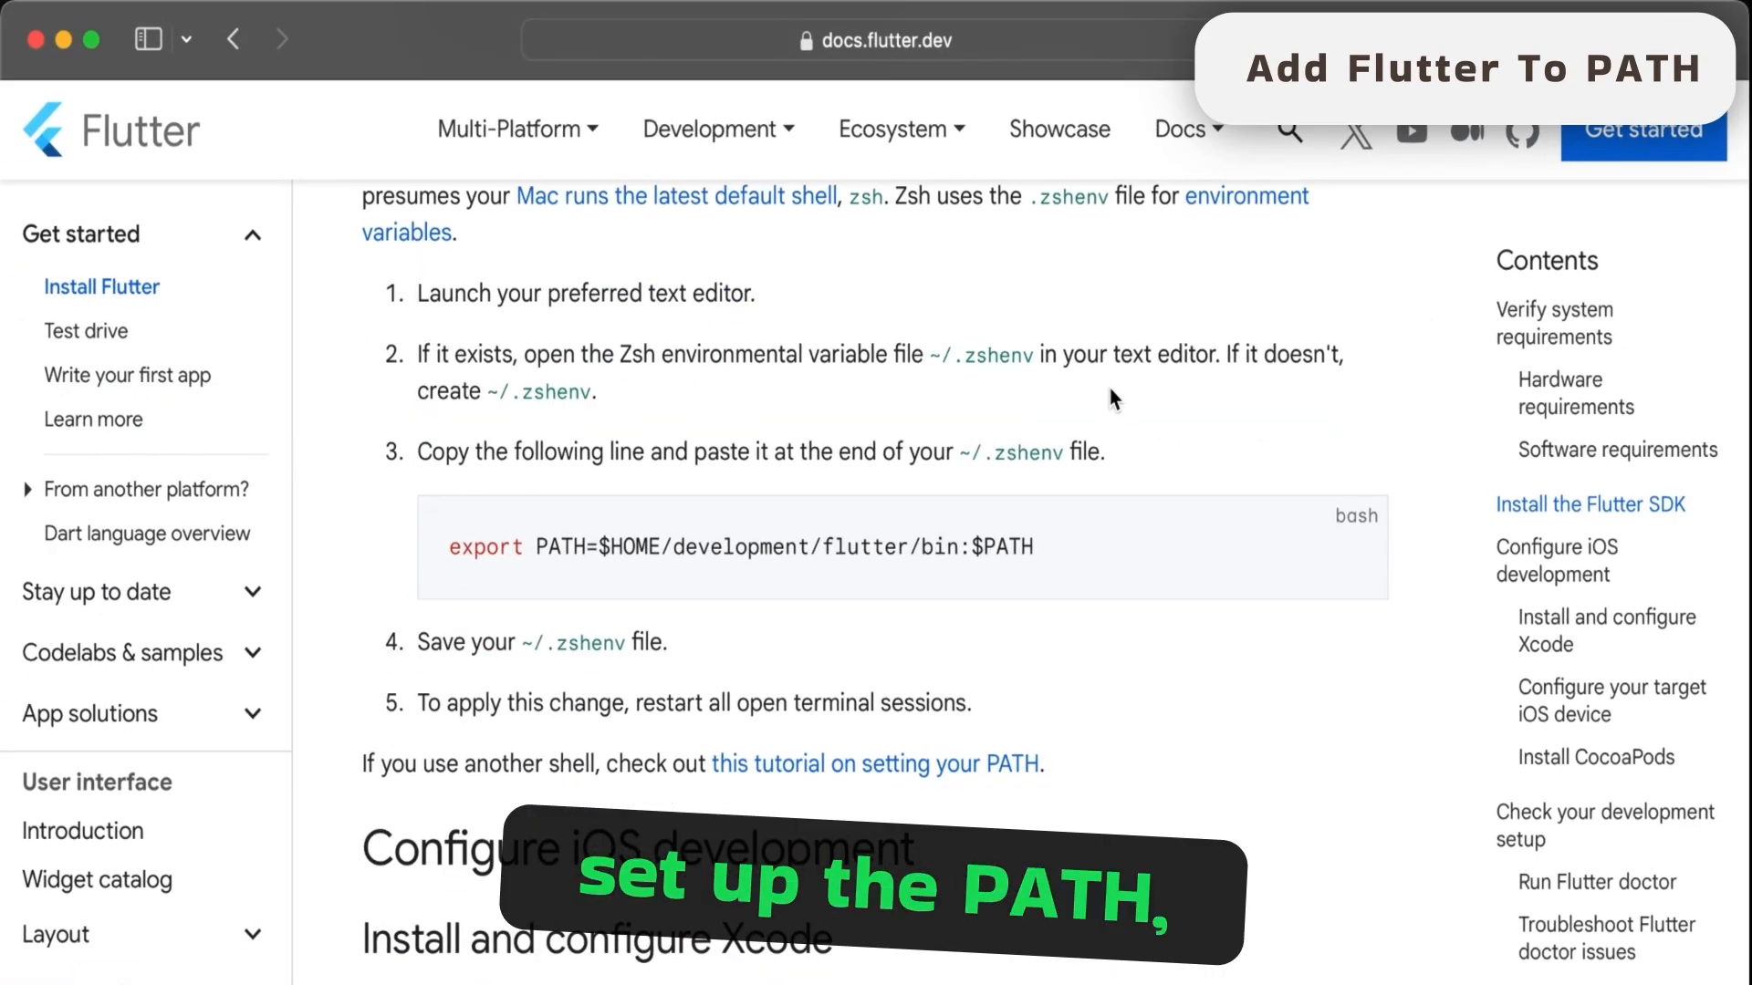
{"action": "mouse_move", "coordinate": [1051, 544]}
{"action": "left_click_drag", "start_coordinate": [1049, 544], "coordinate": [436, 545]}
{"action": "left_click", "coordinate": [1186, 558]}
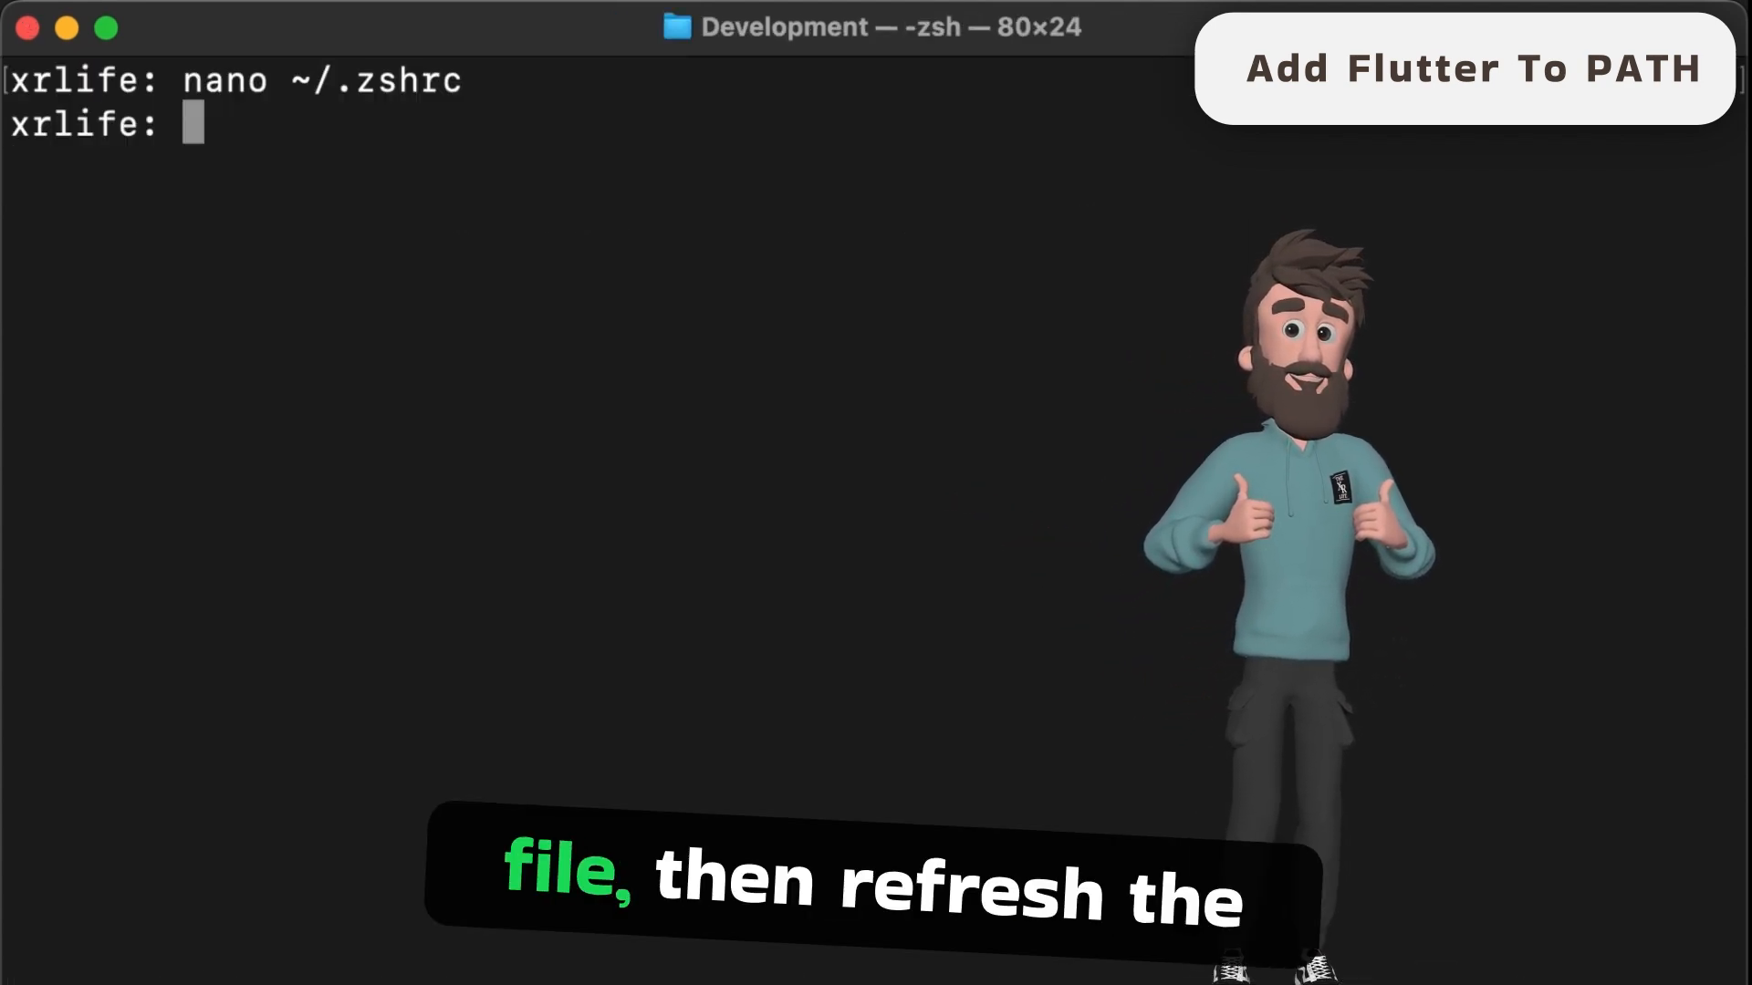
- Save and close ~/.zshrc with the Flutter PATH line, and reload it in the terminal by running source ~/.zshrc
{"action": "key", "text": "Up"}
{"action": "key", "text": "Left"}
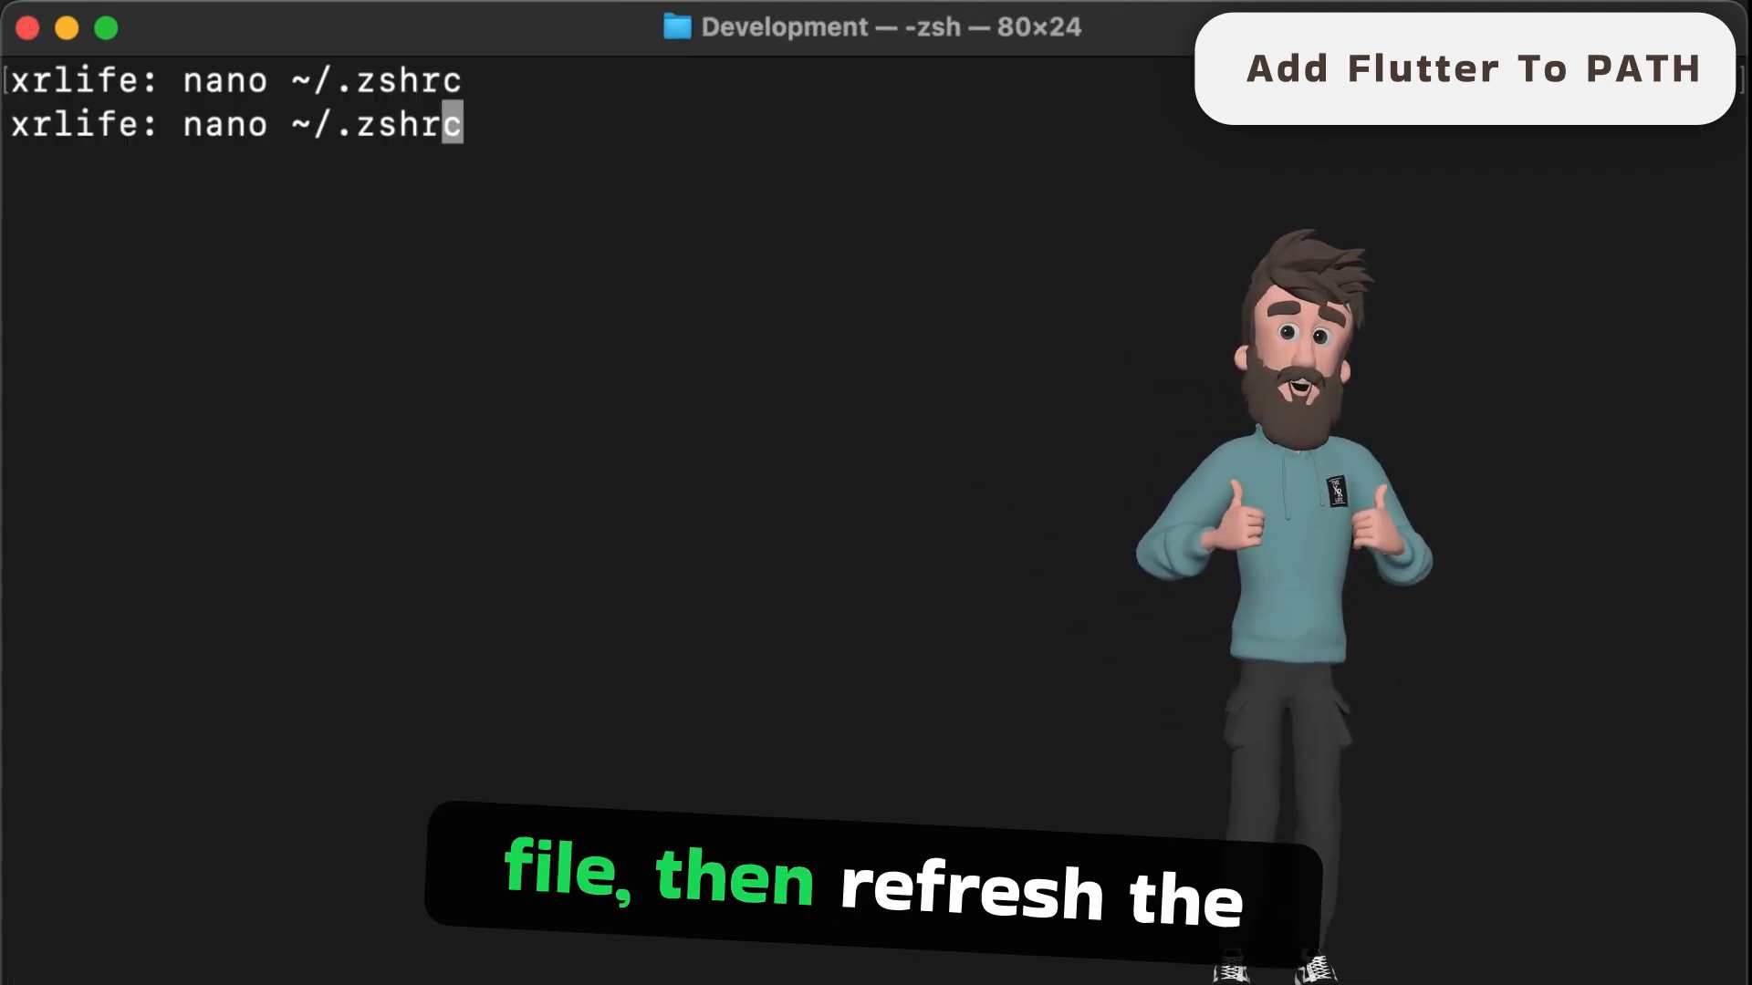
{"action": "key", "text": "Left"}
{"action": "key", "text": "Left"}
{"action": "key", "text": "Left"}
{"action": "key", "text": "Left"}
{"action": "key", "text": "Left"}
{"action": "key", "text": "Left"}
{"action": "key", "text": "Left"}
{"action": "key", "text": "Left"}
{"action": "key", "text": "BackSpace"}
{"action": "key", "text": "BackSpace"}
{"action": "key", "text": "BackSpace"}
{"action": "key", "text": "BackSpace"}
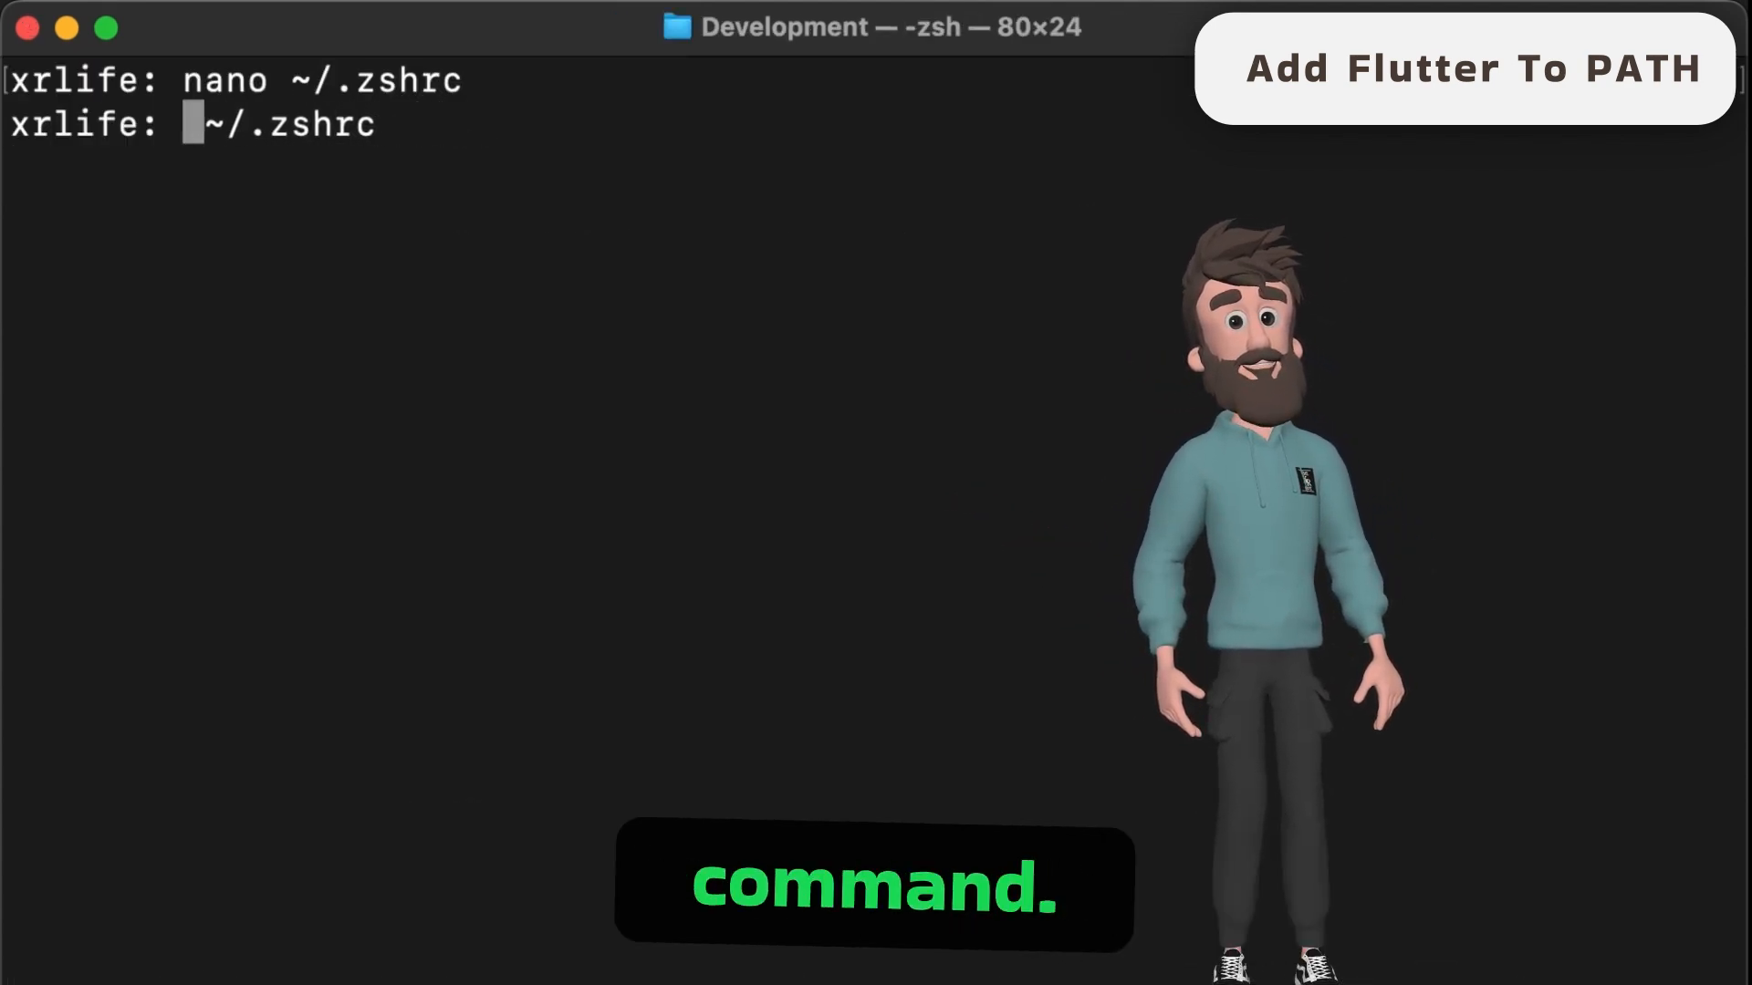
{"action": "type", "text": "source"}
{"action": "key", "text": "Return"}
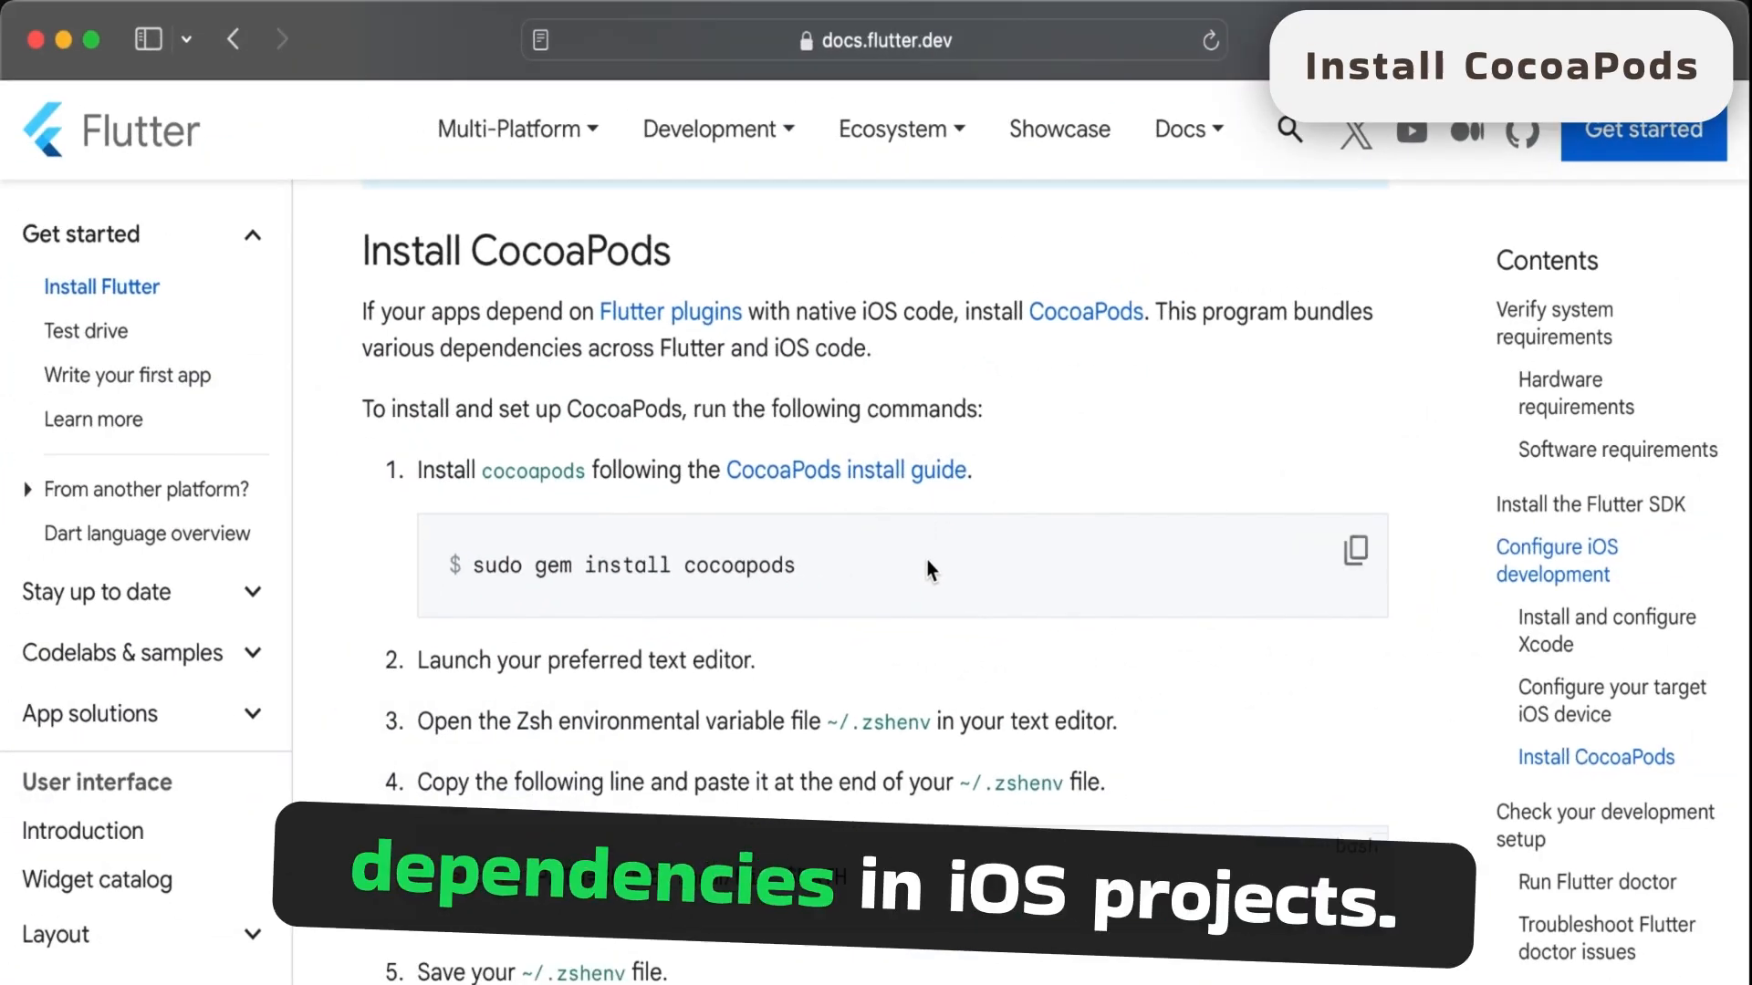
- Copy sudo gem install cocoapods from the docs and run it in the terminal, entering the account password
{"action": "left_click_drag", "start_coordinate": [838, 566], "coordinate": [474, 569]}
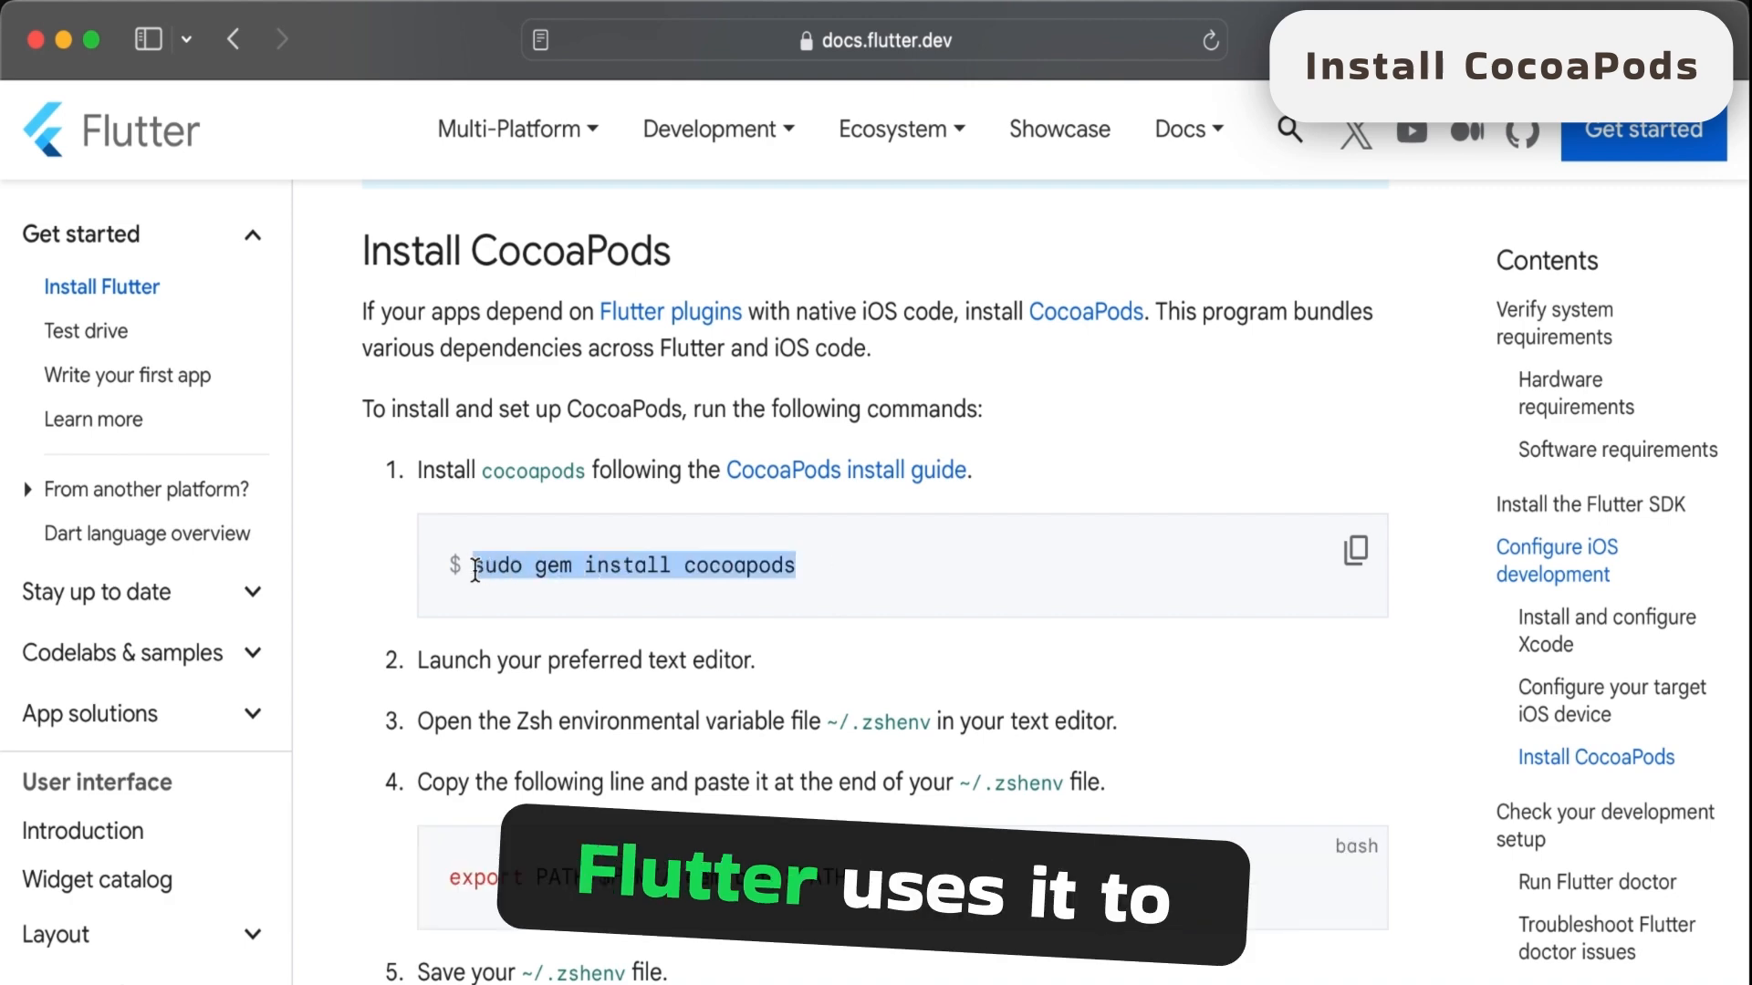
{"action": "left_click", "coordinate": [879, 585]}
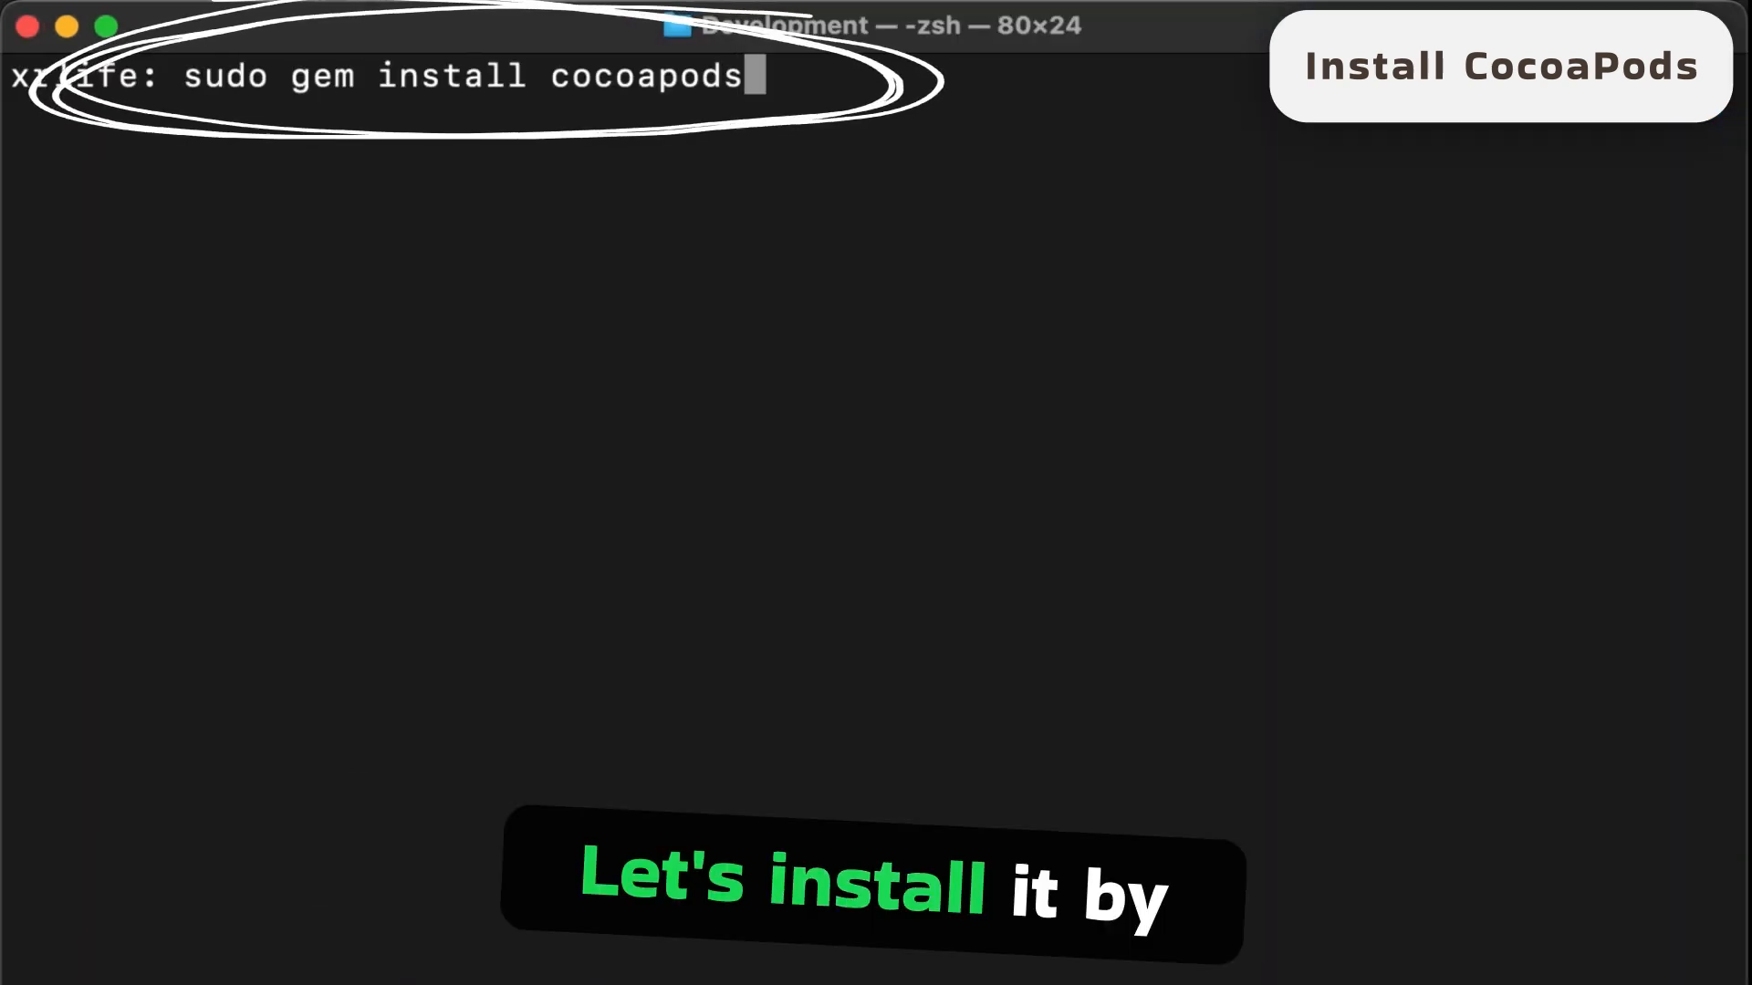
{"action": "key", "text": "Return"}
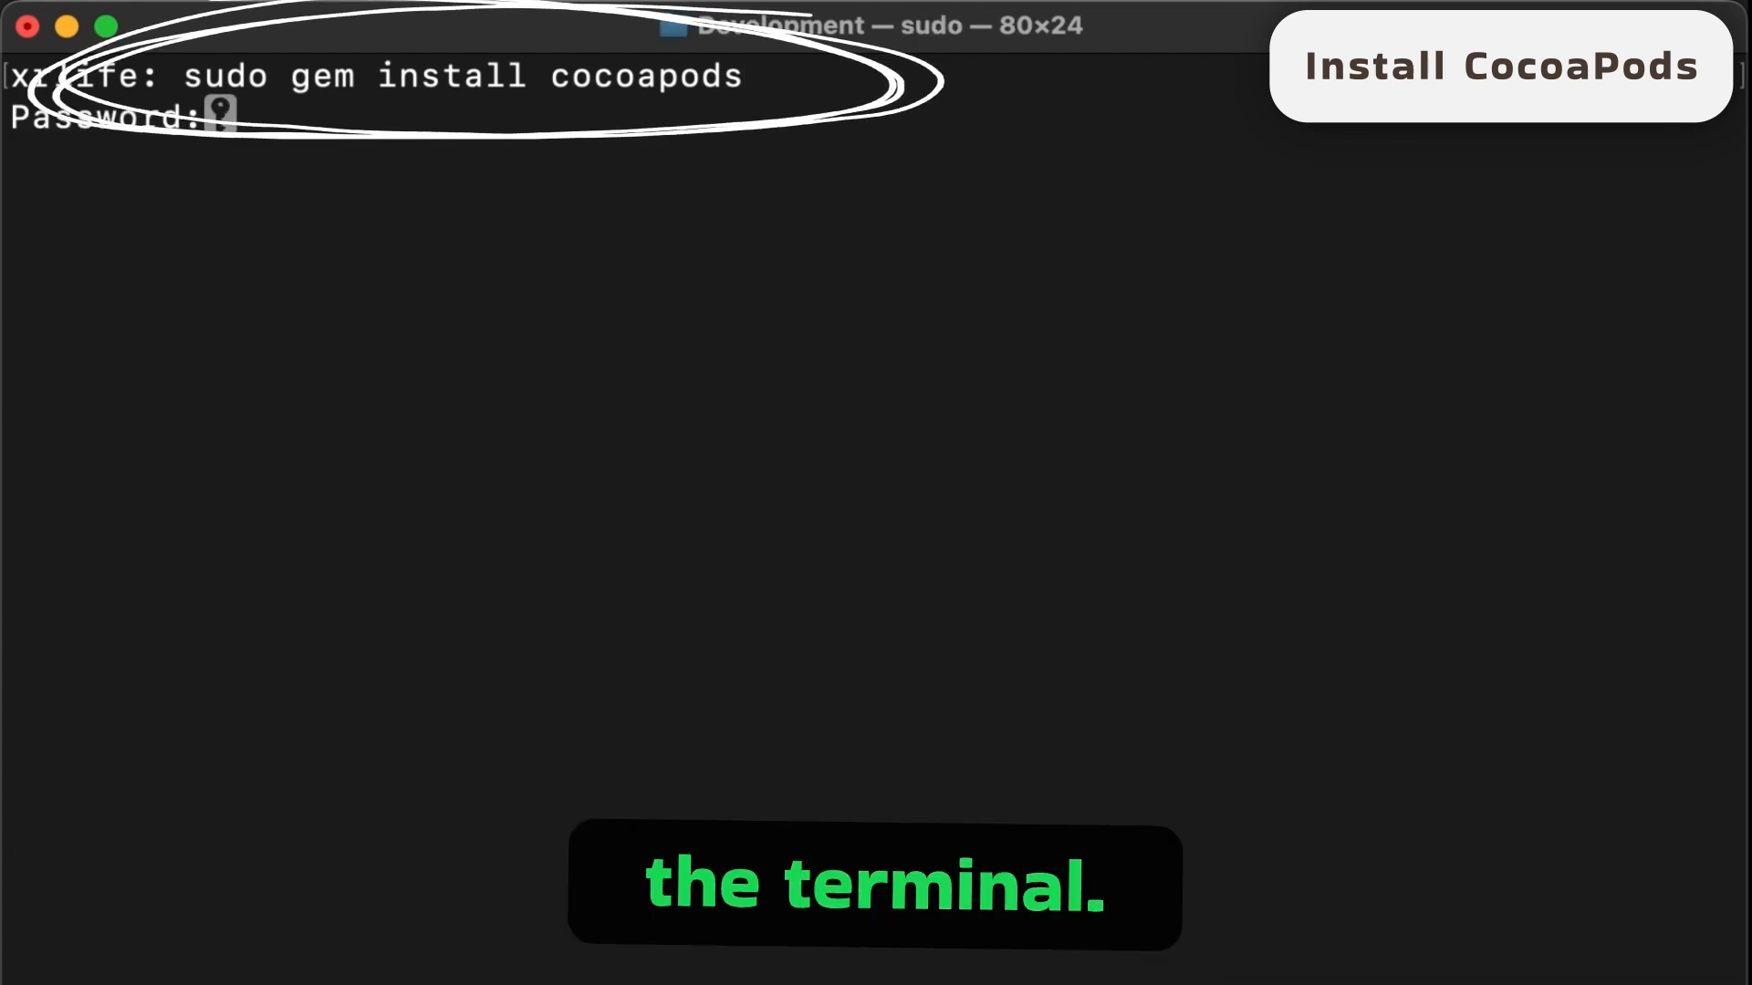
{"action": "key", "text": "Return"}
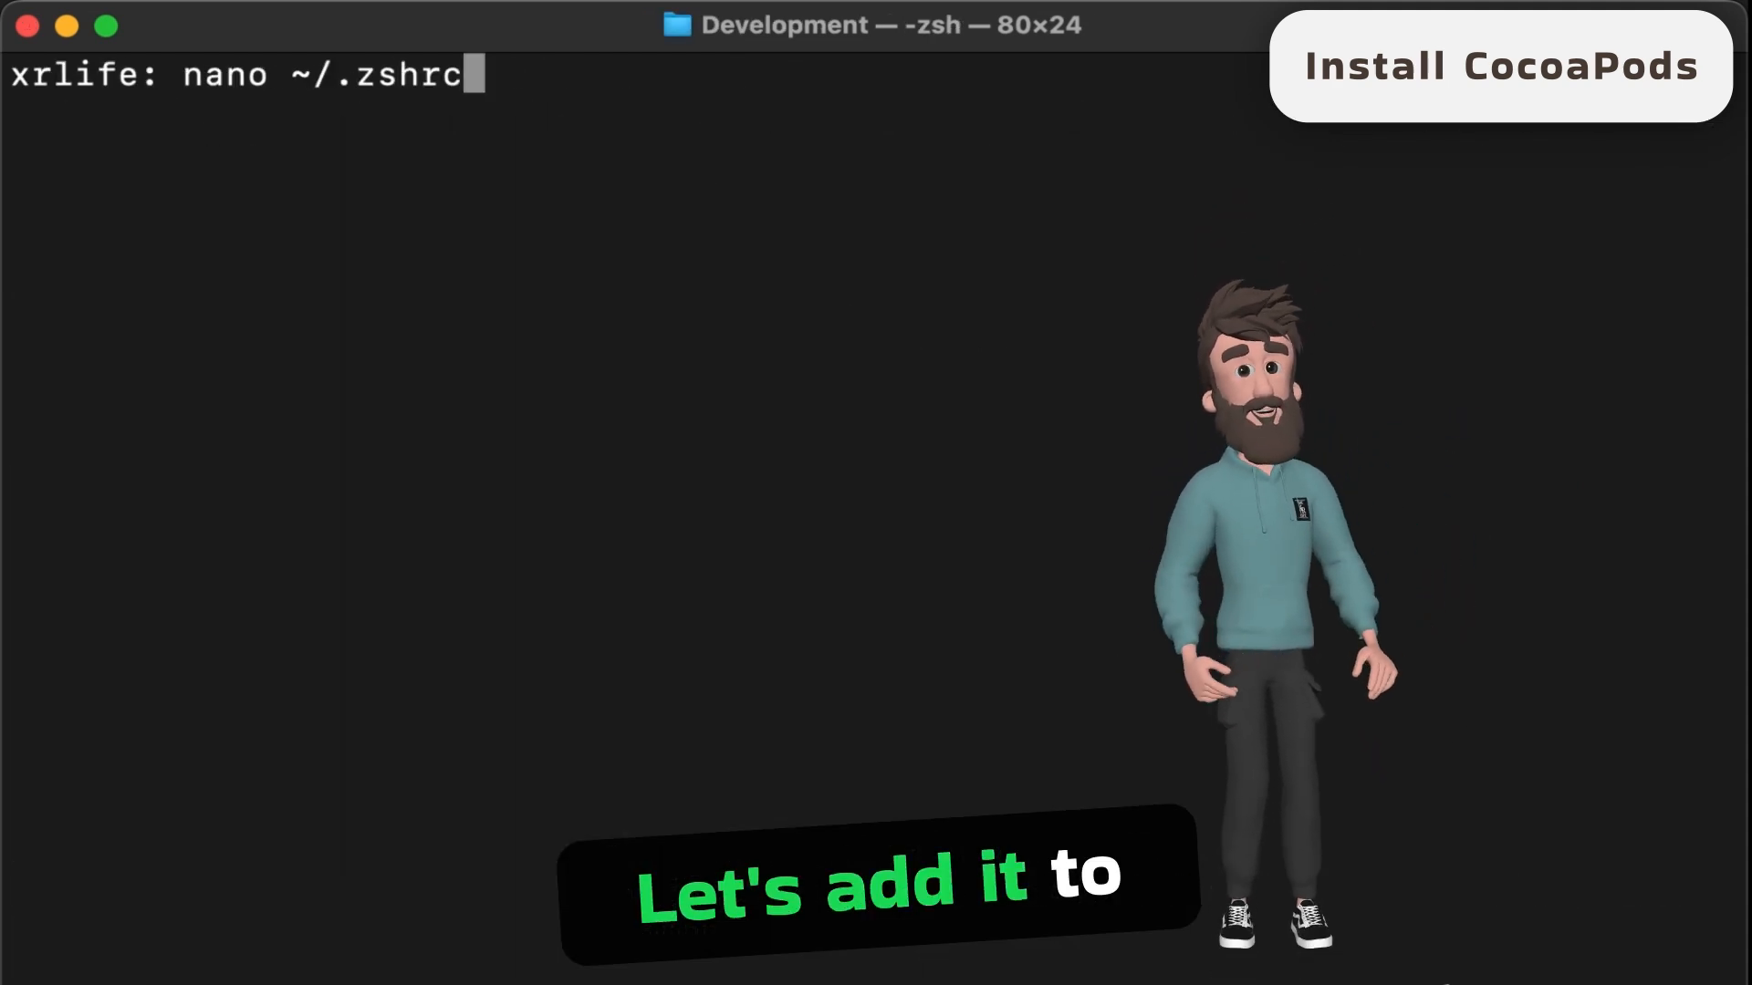
- Open ~/.zshrc in nano, add the line export PATH=$HOME/.gem/bin:$PATH below the Flutter path, and save and close the file
{"action": "key", "text": "Return"}
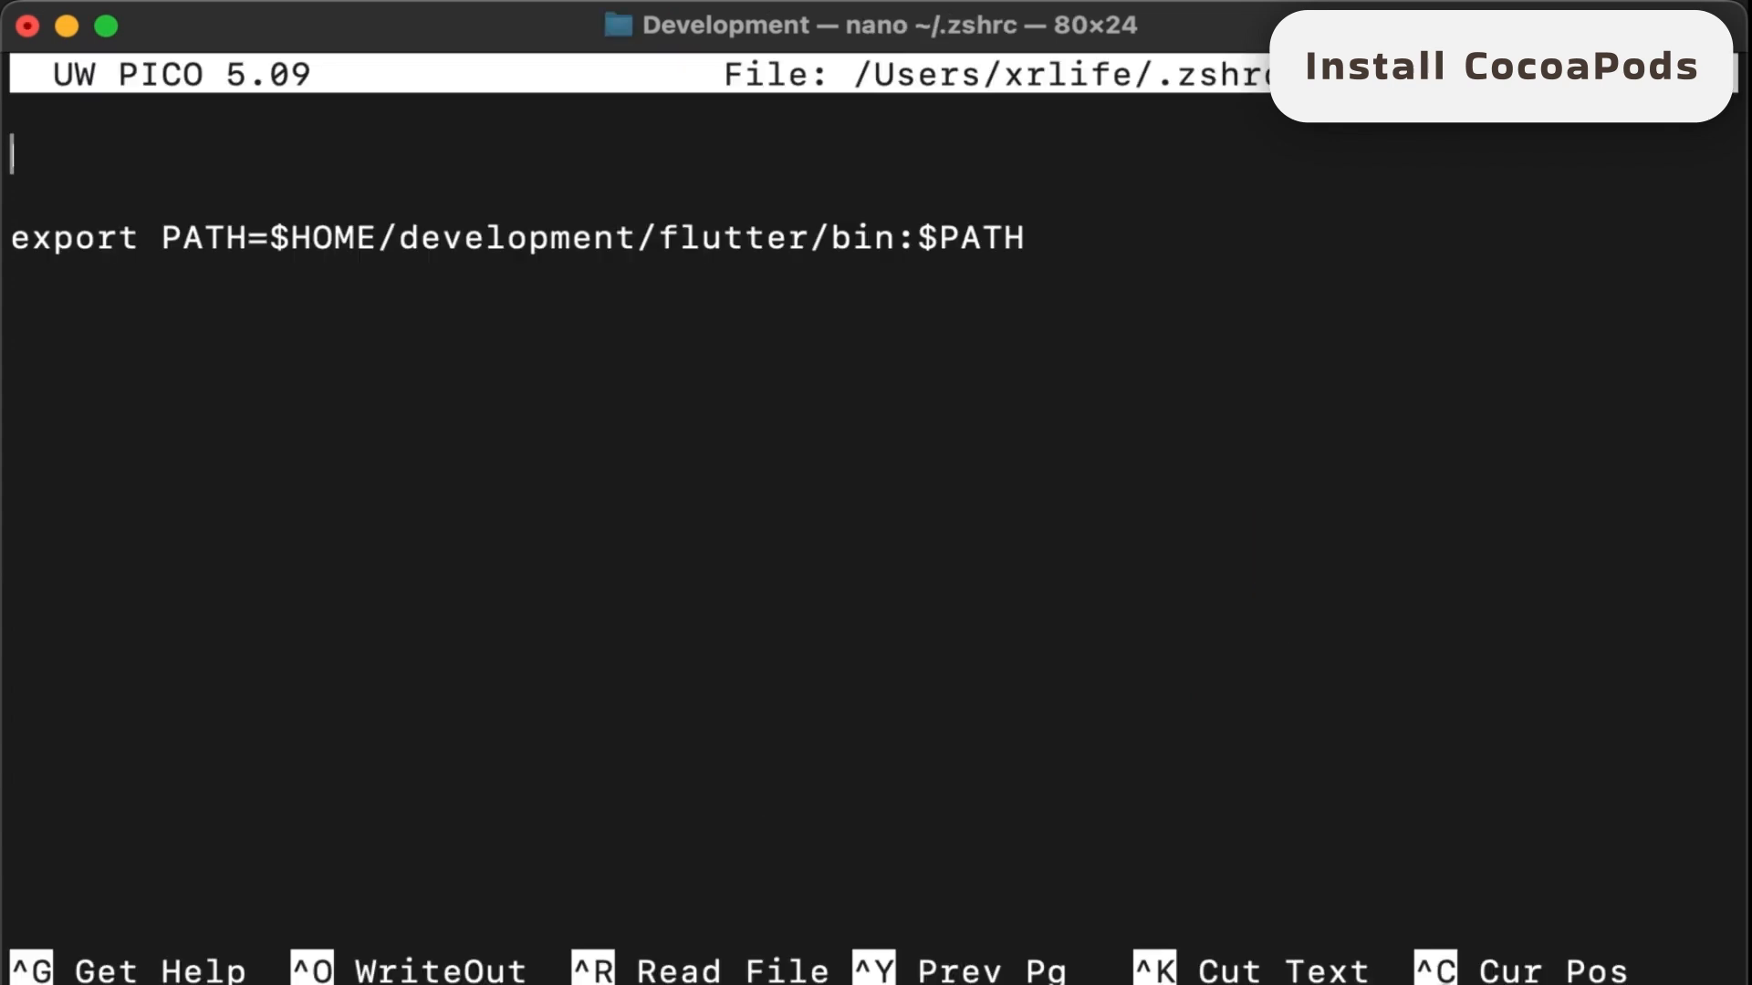
{"action": "key", "text": "Down"}
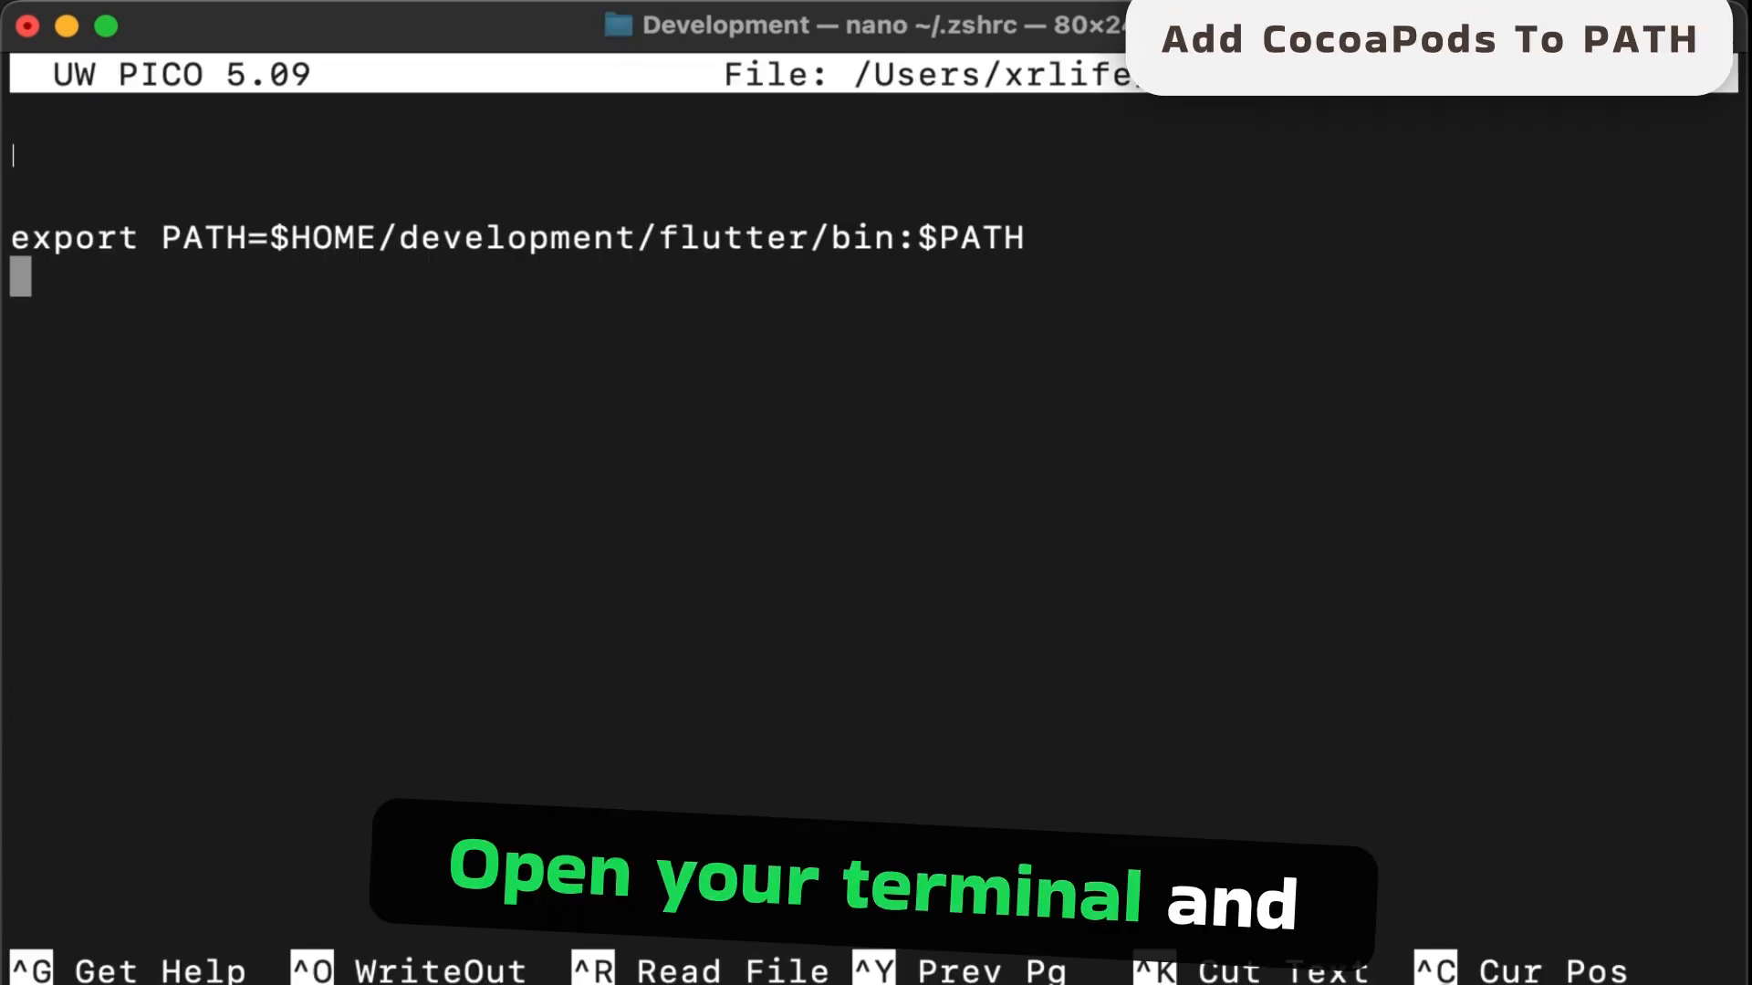
{"action": "key", "text": "Return"}
{"action": "key", "text": "super+v"}
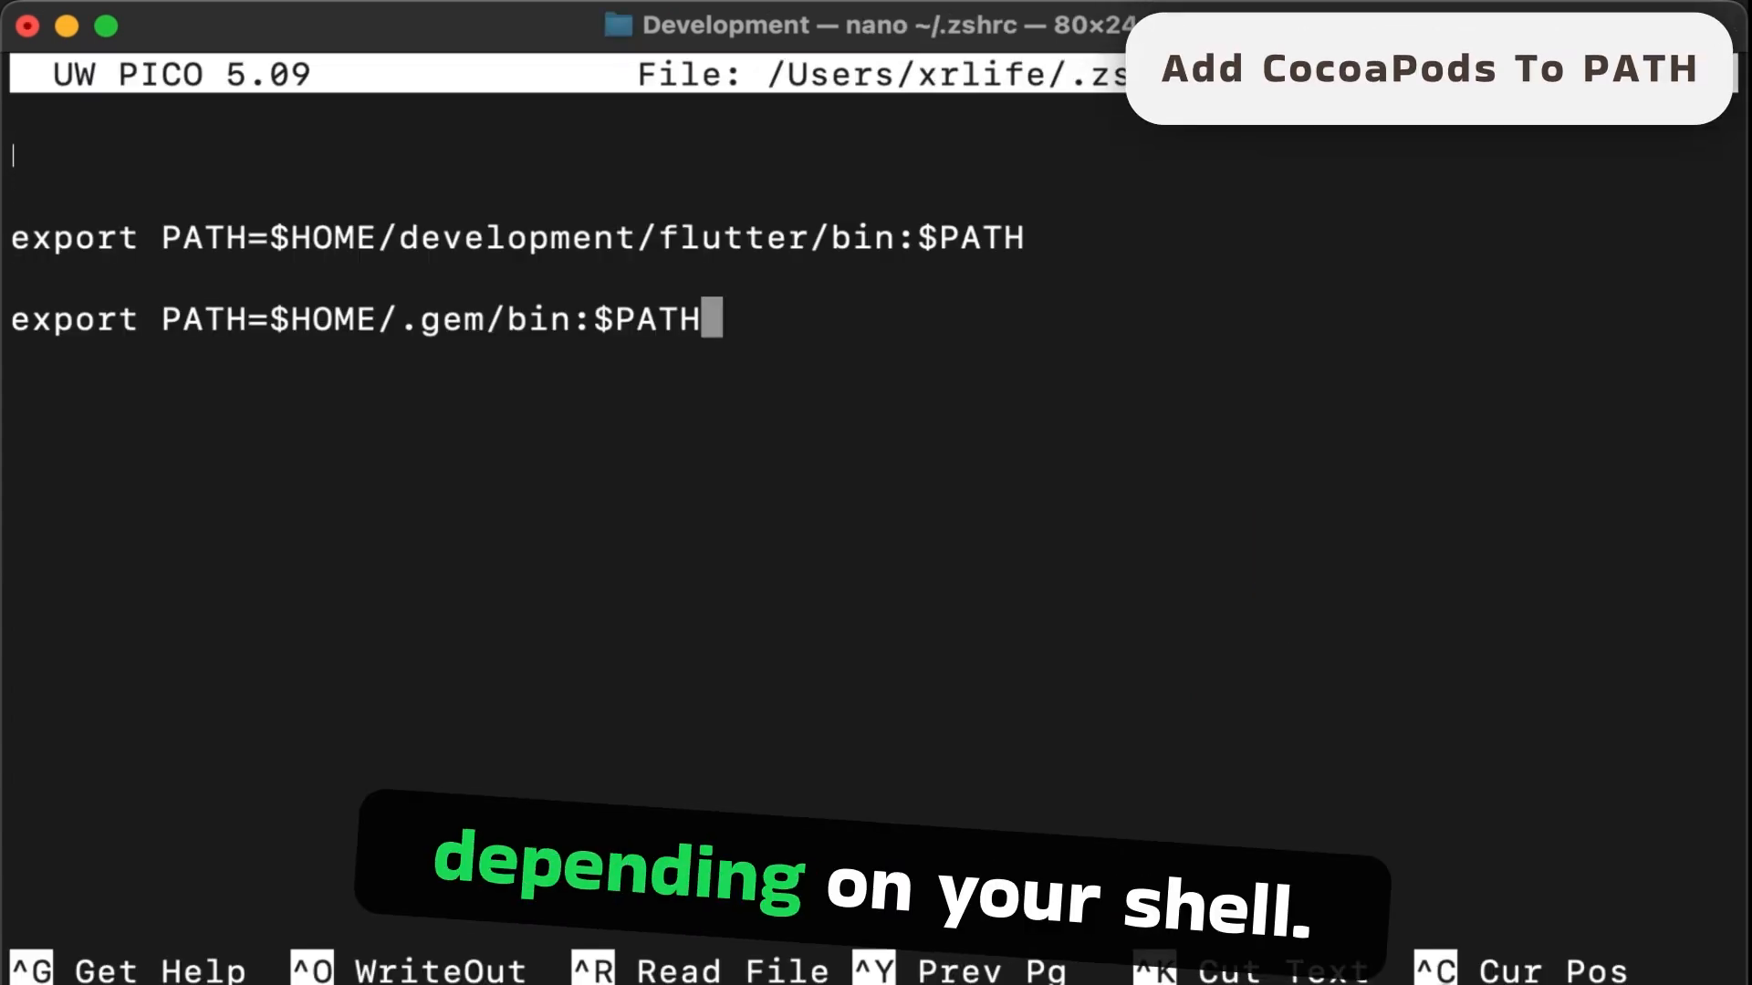
{"action": "key", "text": "Return"}
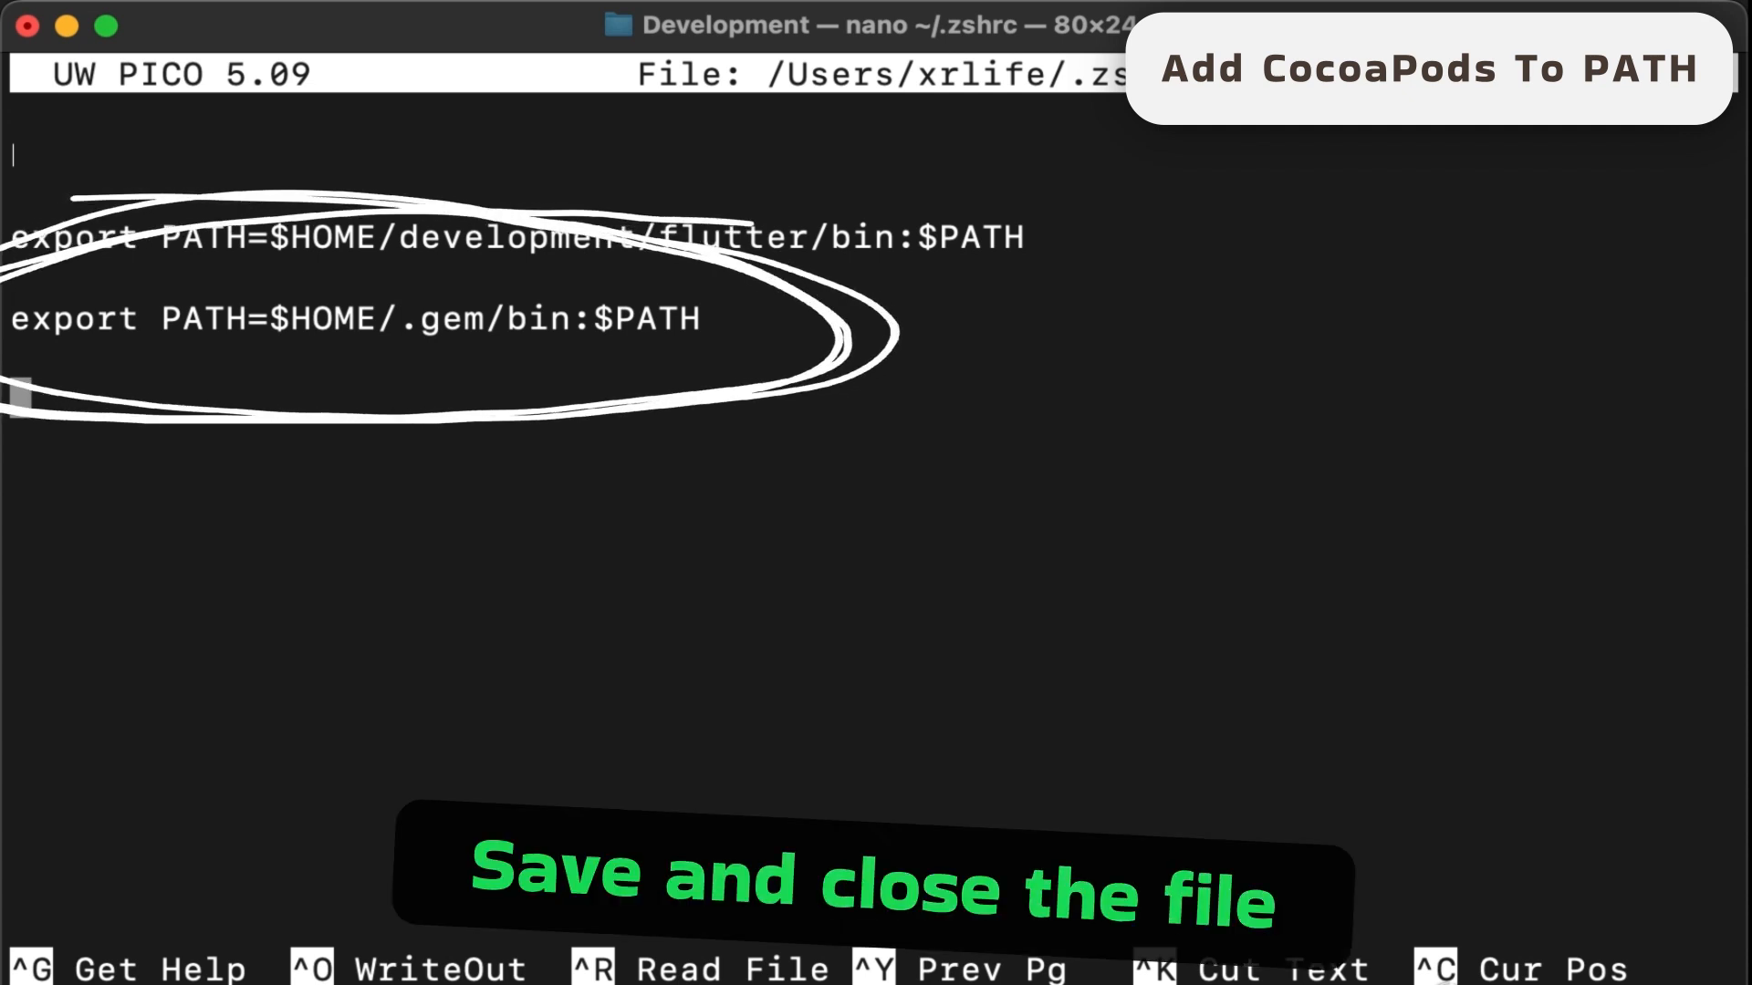
{"action": "key", "text": "ctrl+x"}
{"action": "key", "text": "y"}
{"action": "key", "text": "Return"}
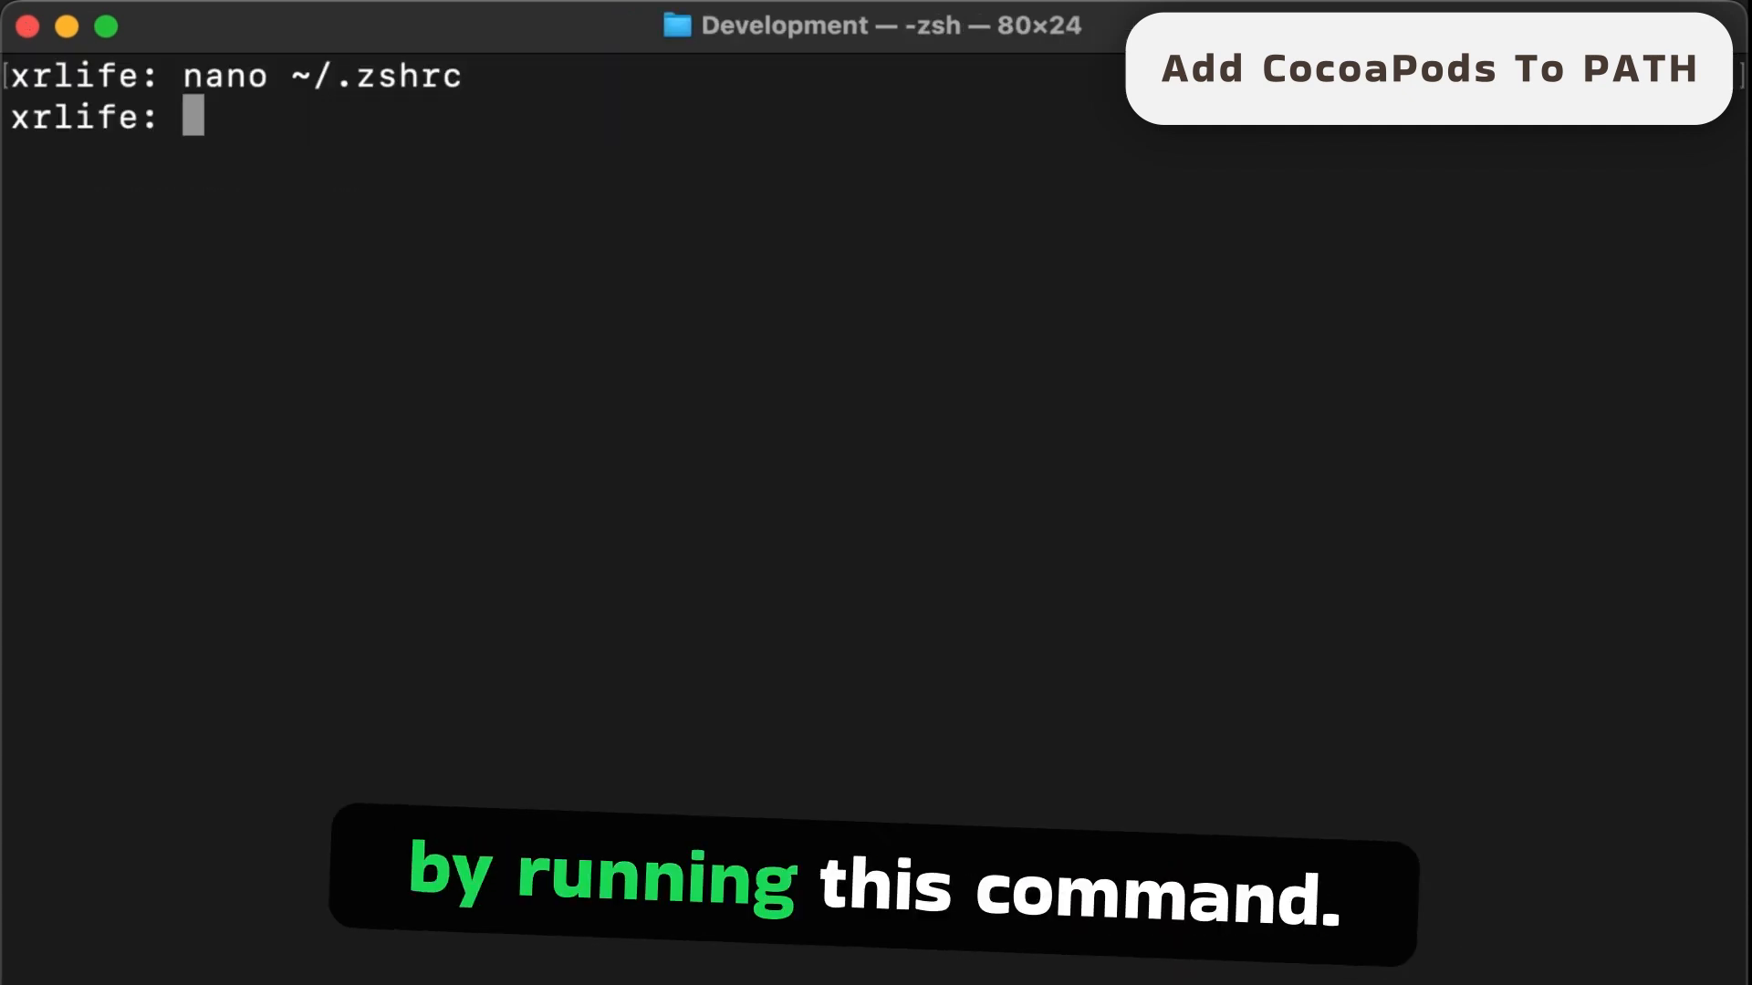
- Run source ~/.zshrc to apply the CocoaPods PATH entry, reusing the previous nano command
{"action": "key", "text": "Up"}
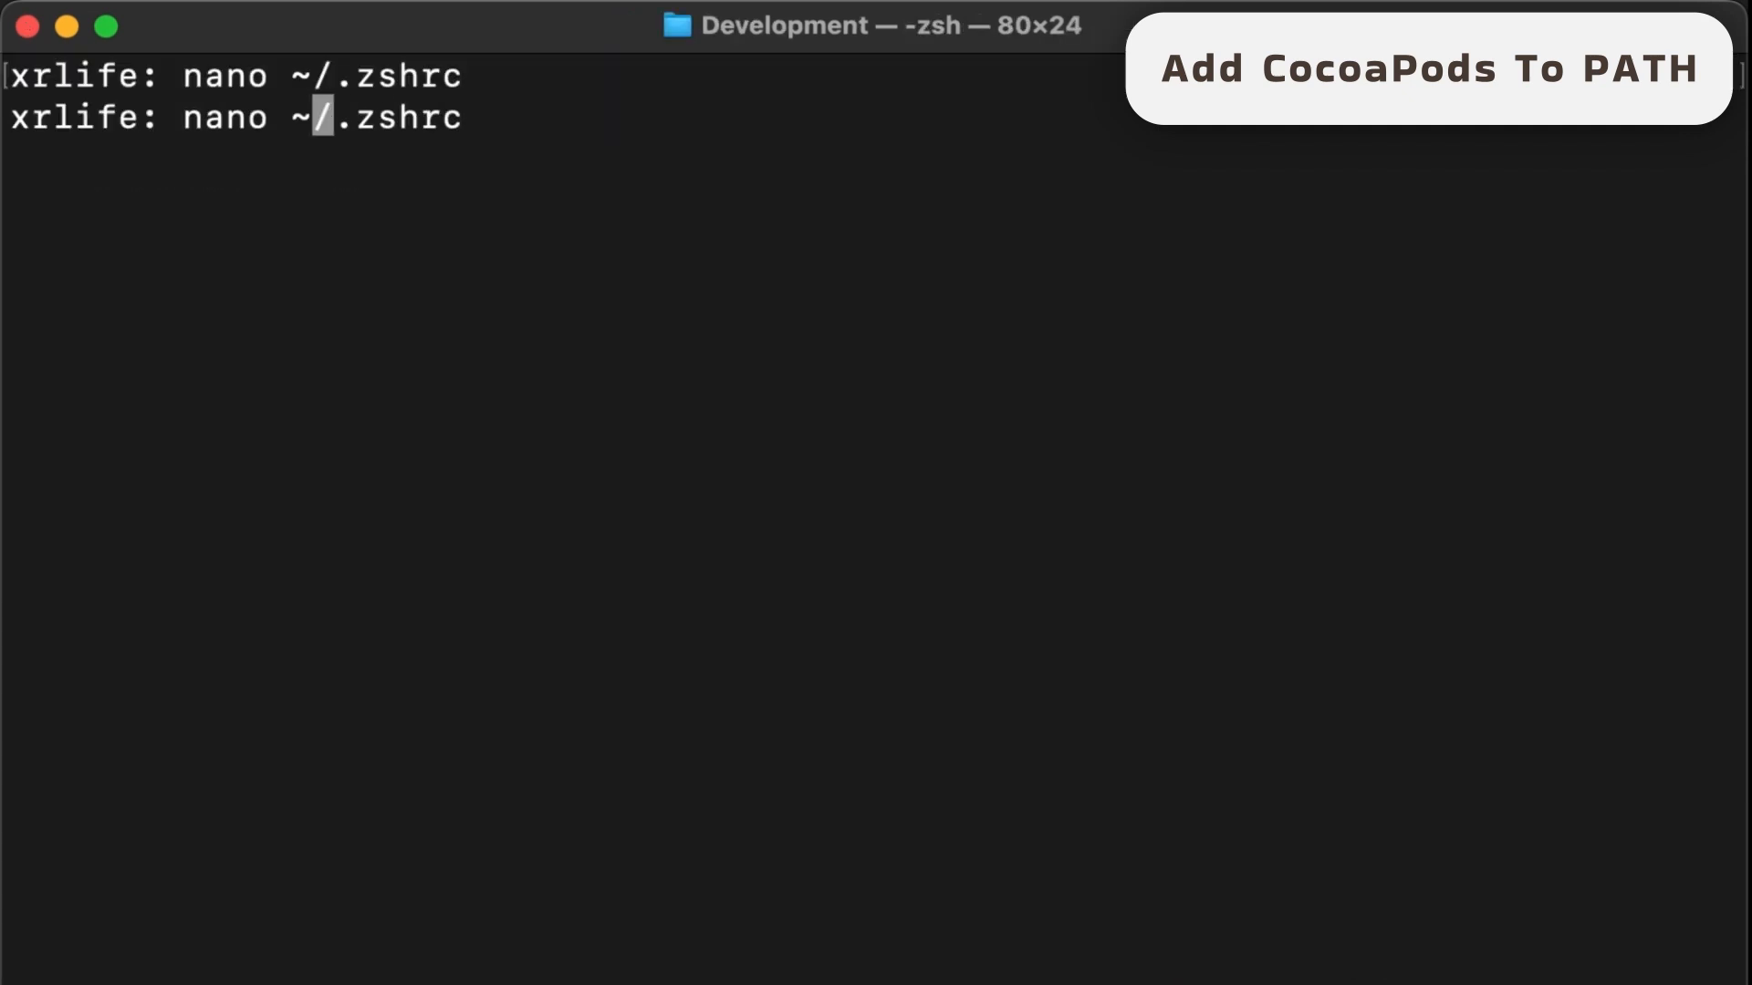
{"action": "key", "text": "Left"}
{"action": "key", "text": "Left"}
{"action": "key", "text": "BackSpace"}
{"action": "key", "text": "BackSpace"}
{"action": "key", "text": "BackSpace"}
{"action": "key", "text": "BackSpace"}
{"action": "type", "text": "source"}
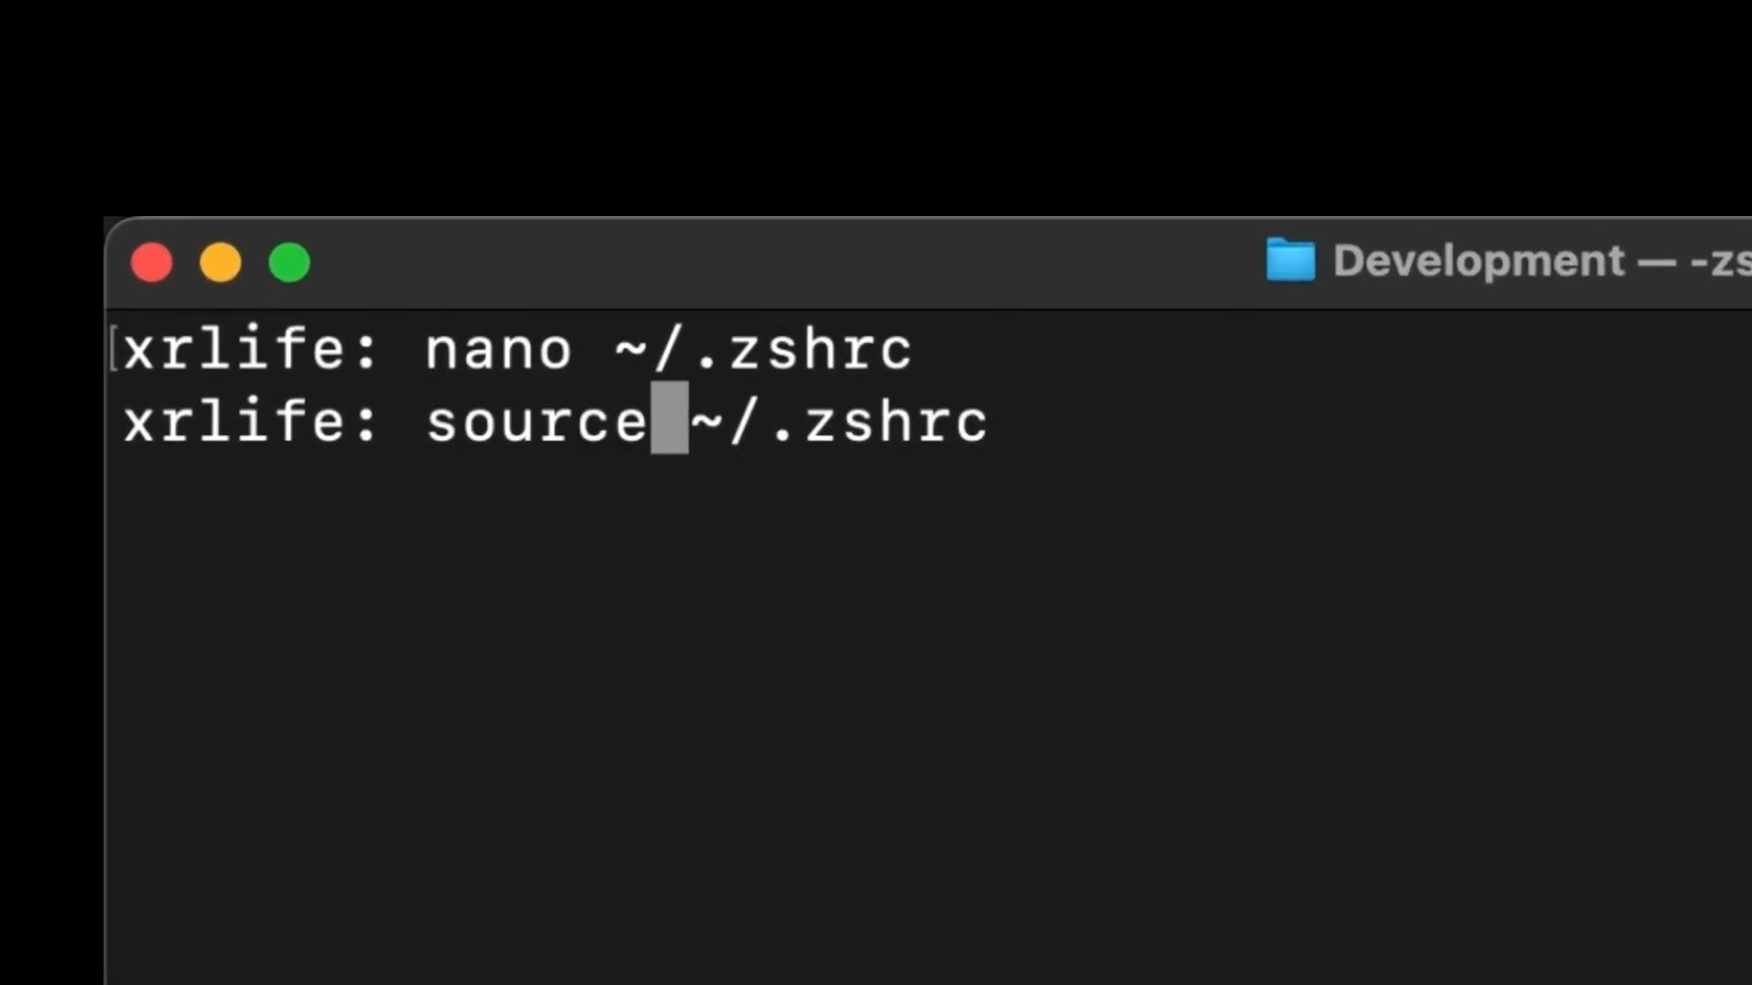
{"action": "key", "text": "Return"}
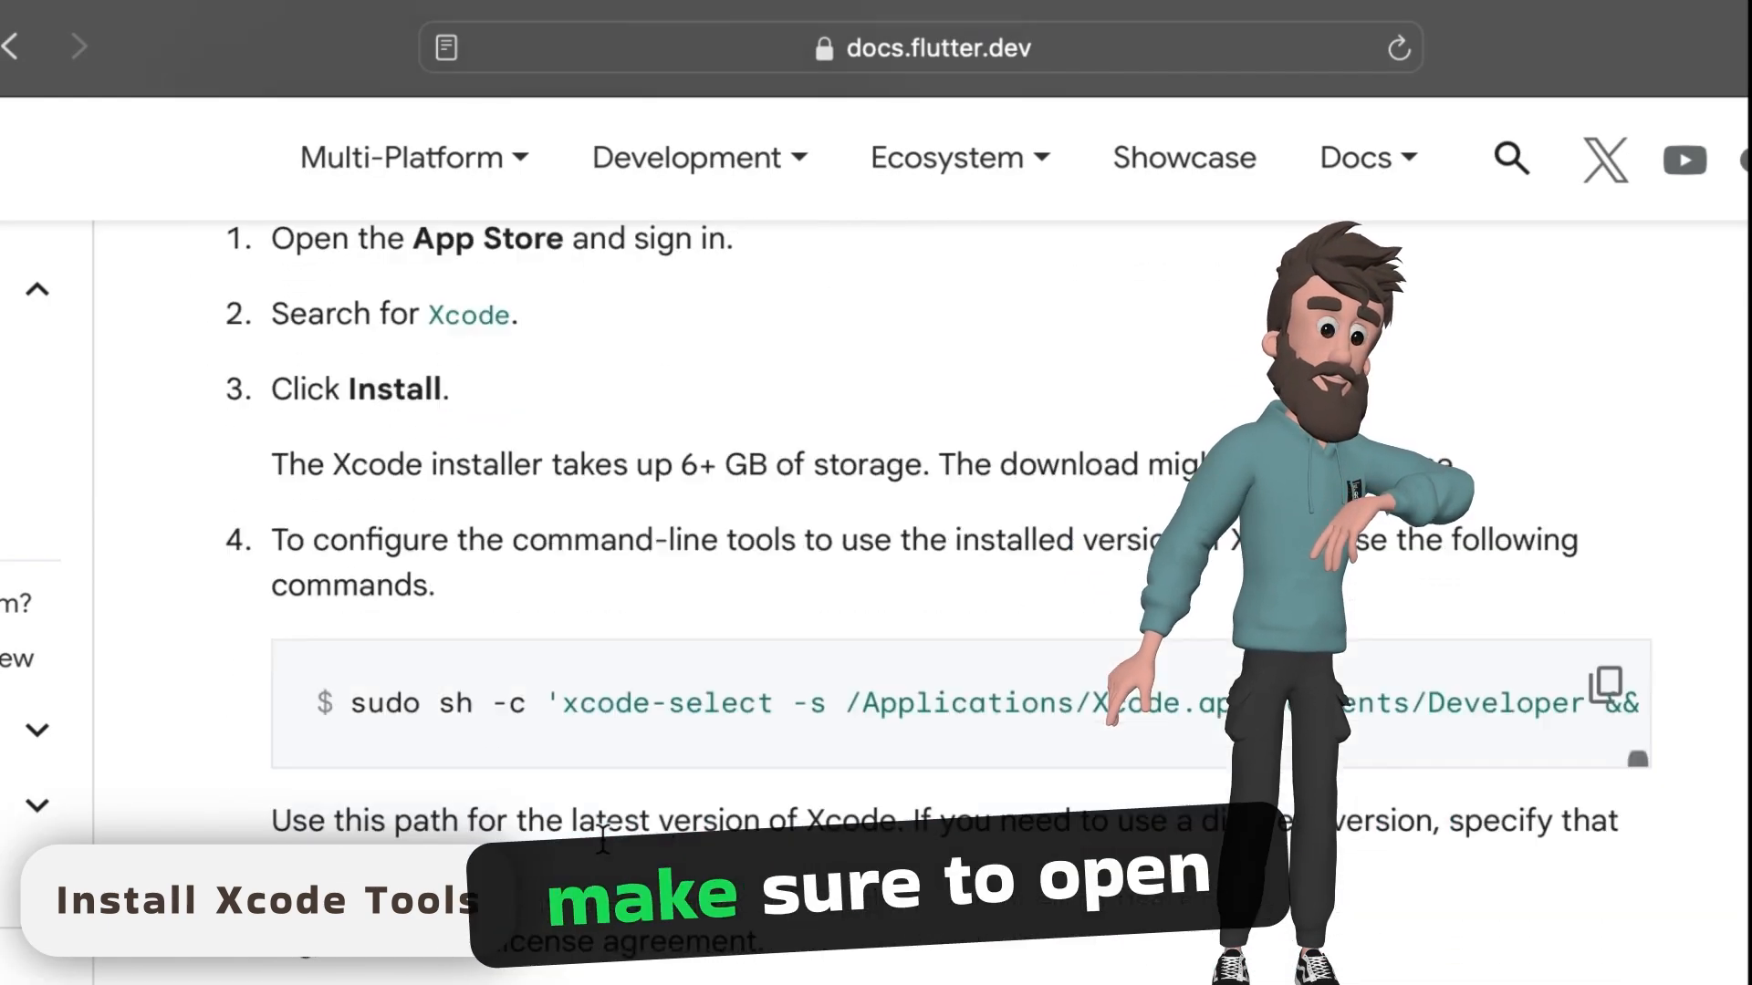
- Copy the Xcode license command sudo xcodebuild -license from the docs and run it in the terminal
{"action": "scroll", "coordinate": [603, 838], "scroll_direction": "down", "scroll_amount": 3}
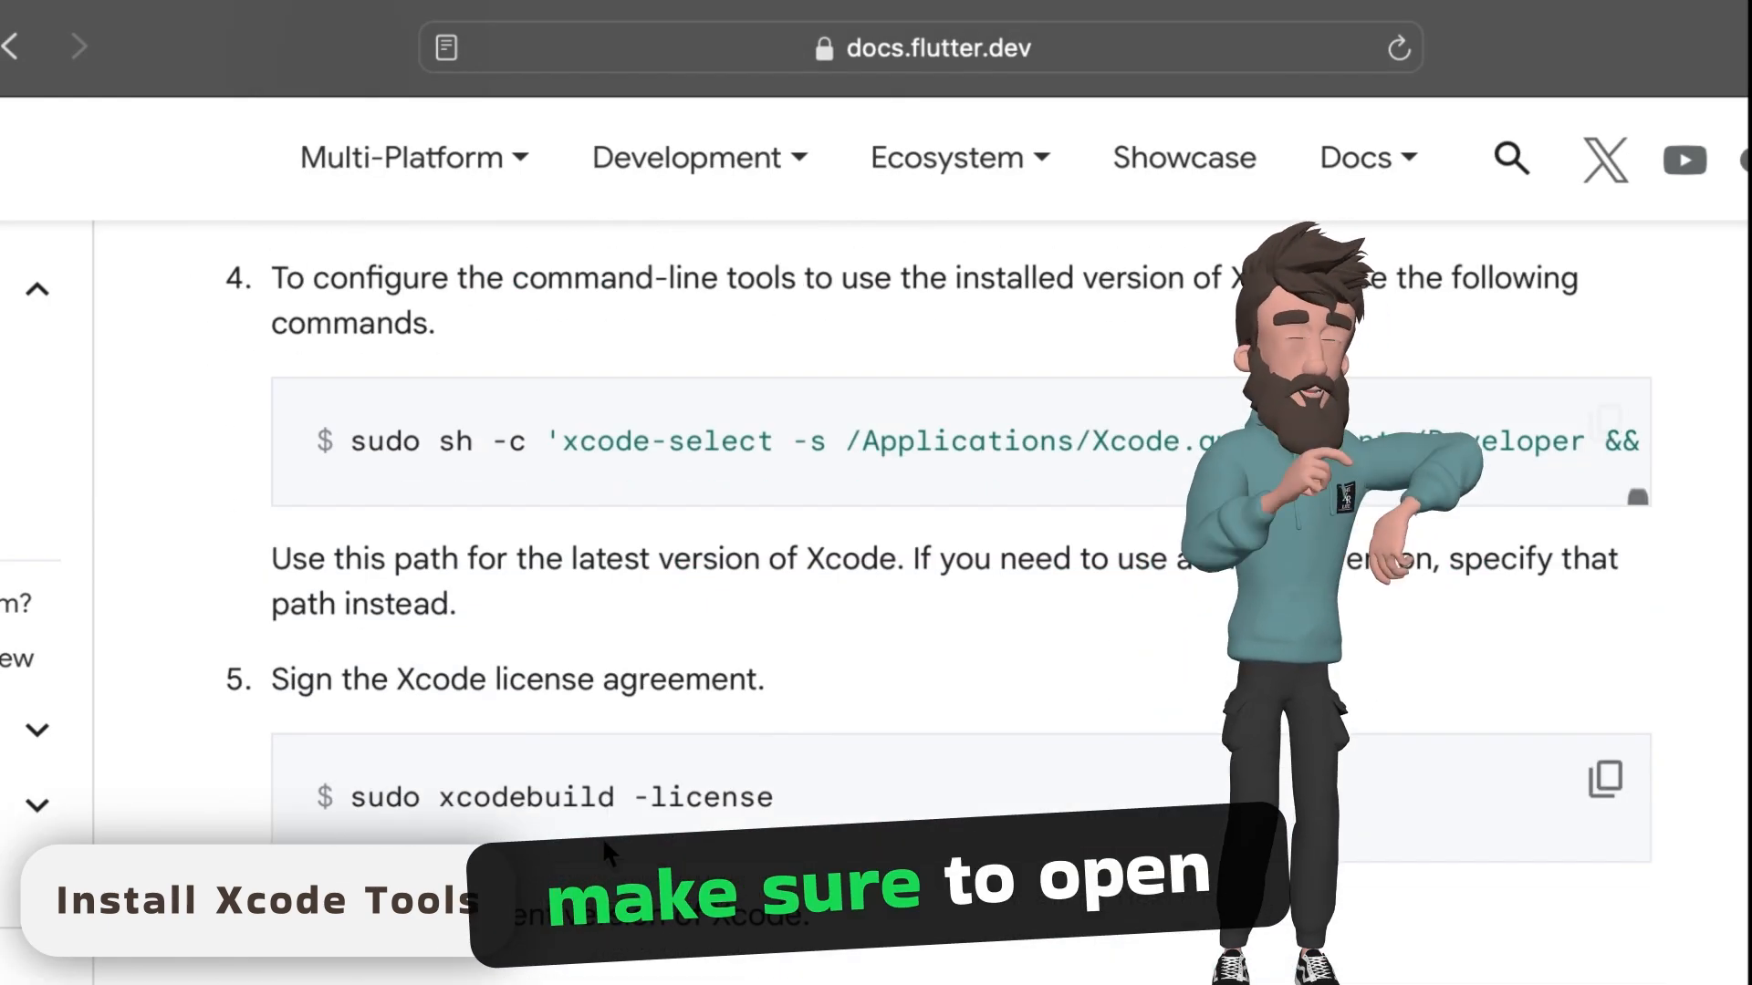
{"action": "left_click", "coordinate": [1622, 790]}
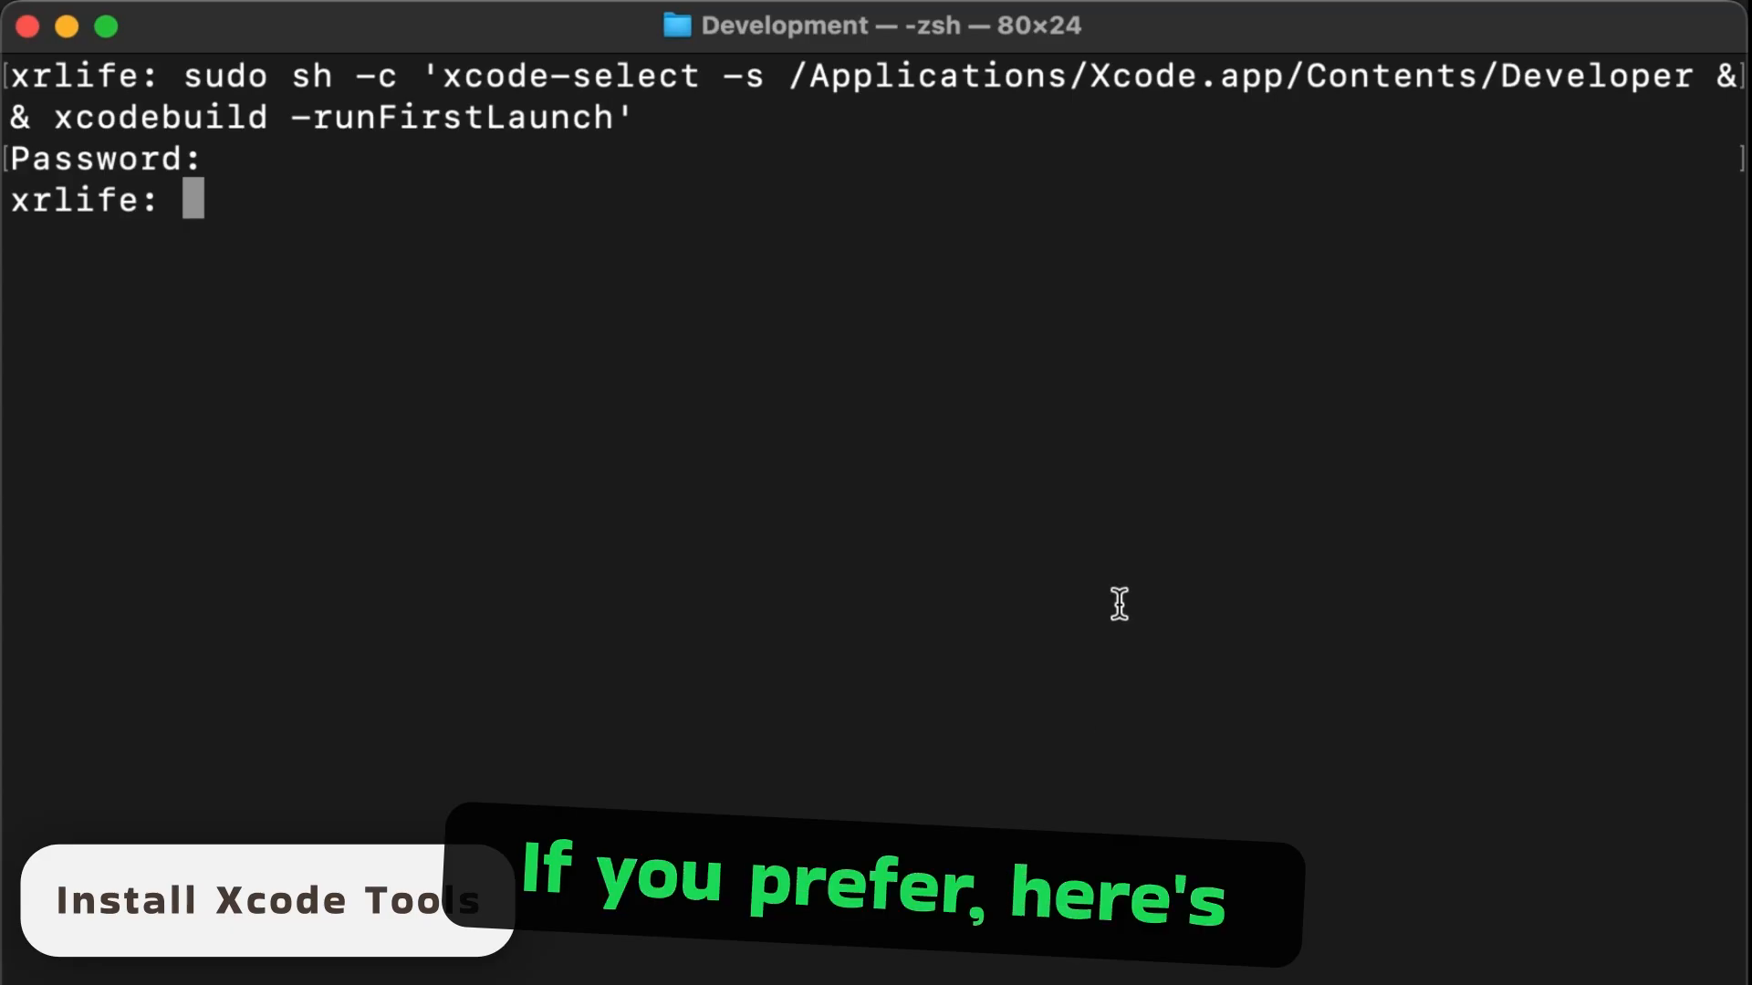
{"action": "key", "text": "super+v"}
{"action": "key", "text": "Return"}
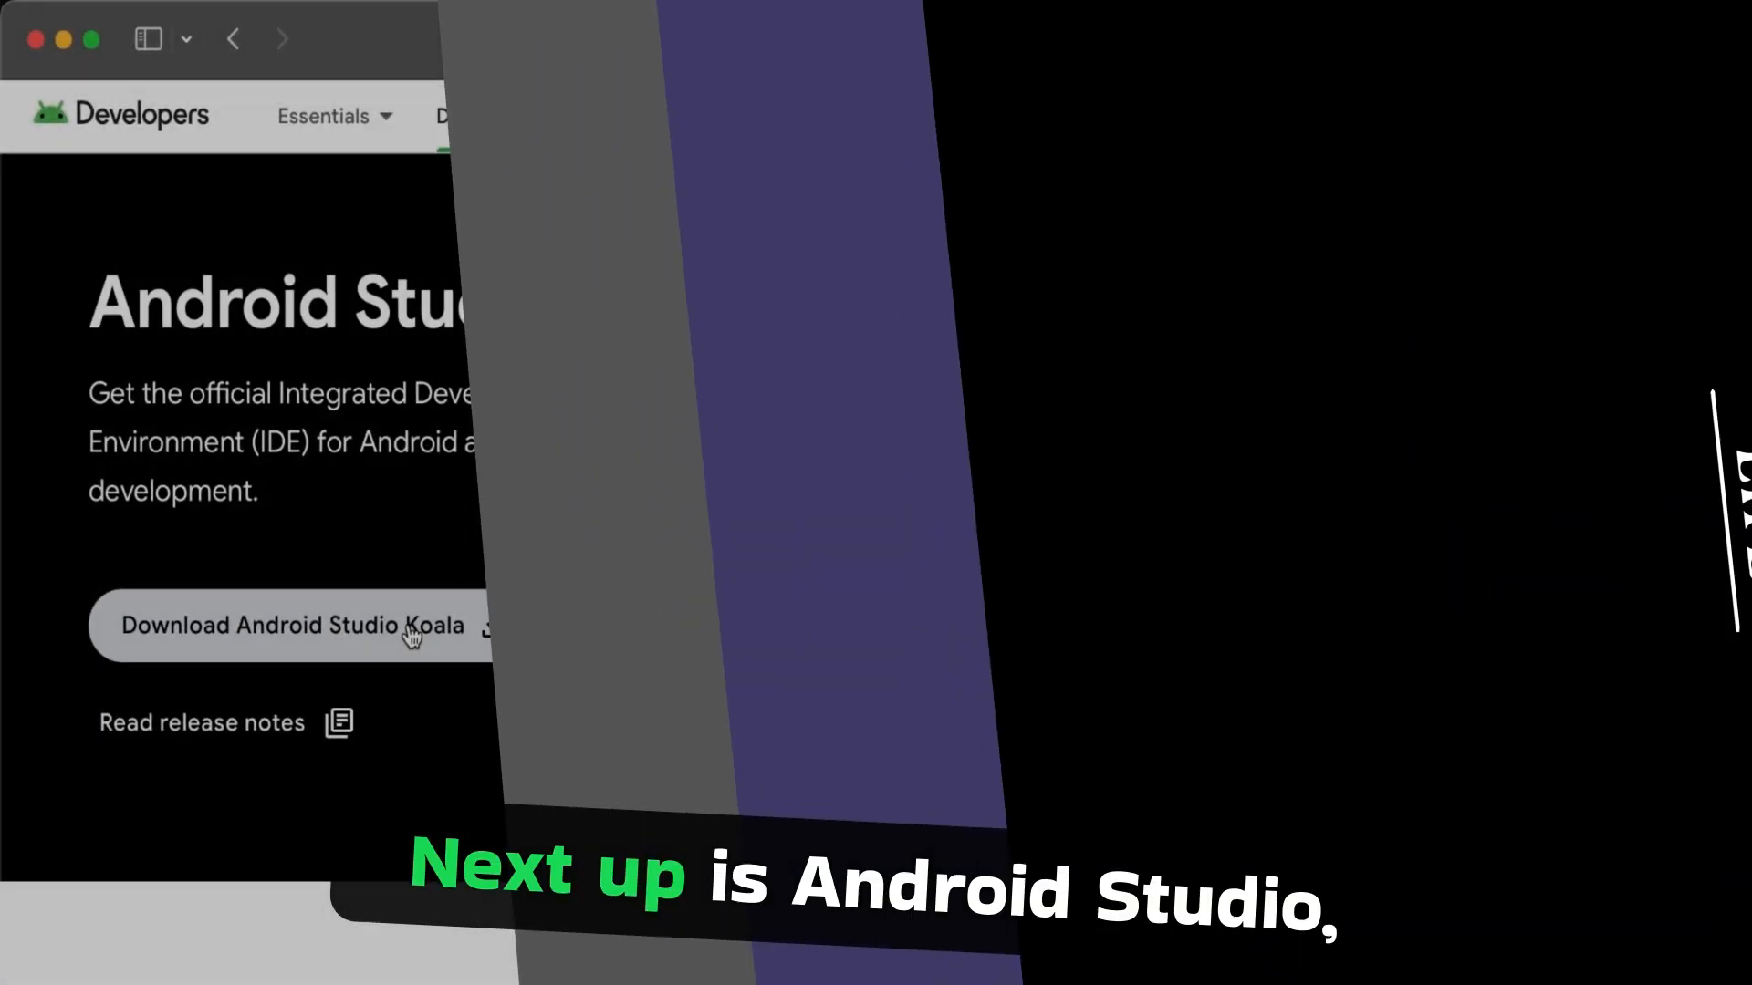
- Open the download of Android Studio Koala 2024.1.1 Patch 2 on developer.android.com and agree to its terms and conditions
{"action": "left_click", "coordinate": [408, 629]}
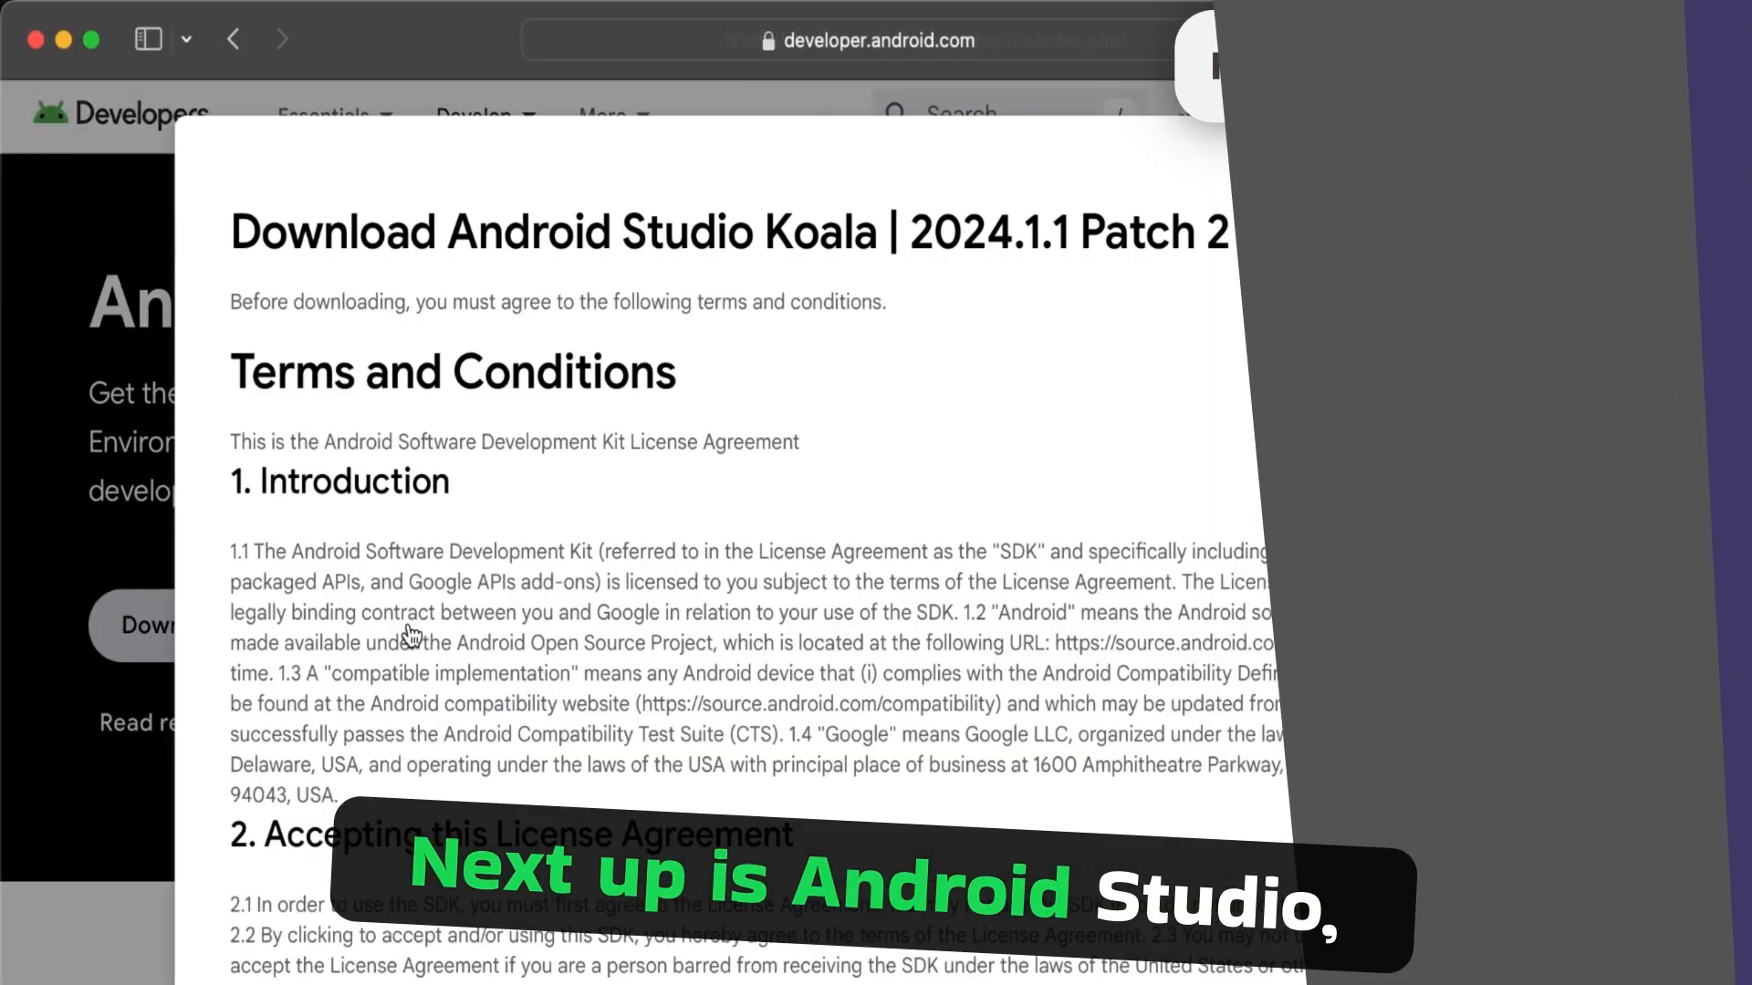
{"action": "scroll", "coordinate": [774, 565], "scroll_direction": "down", "scroll_amount": 20}
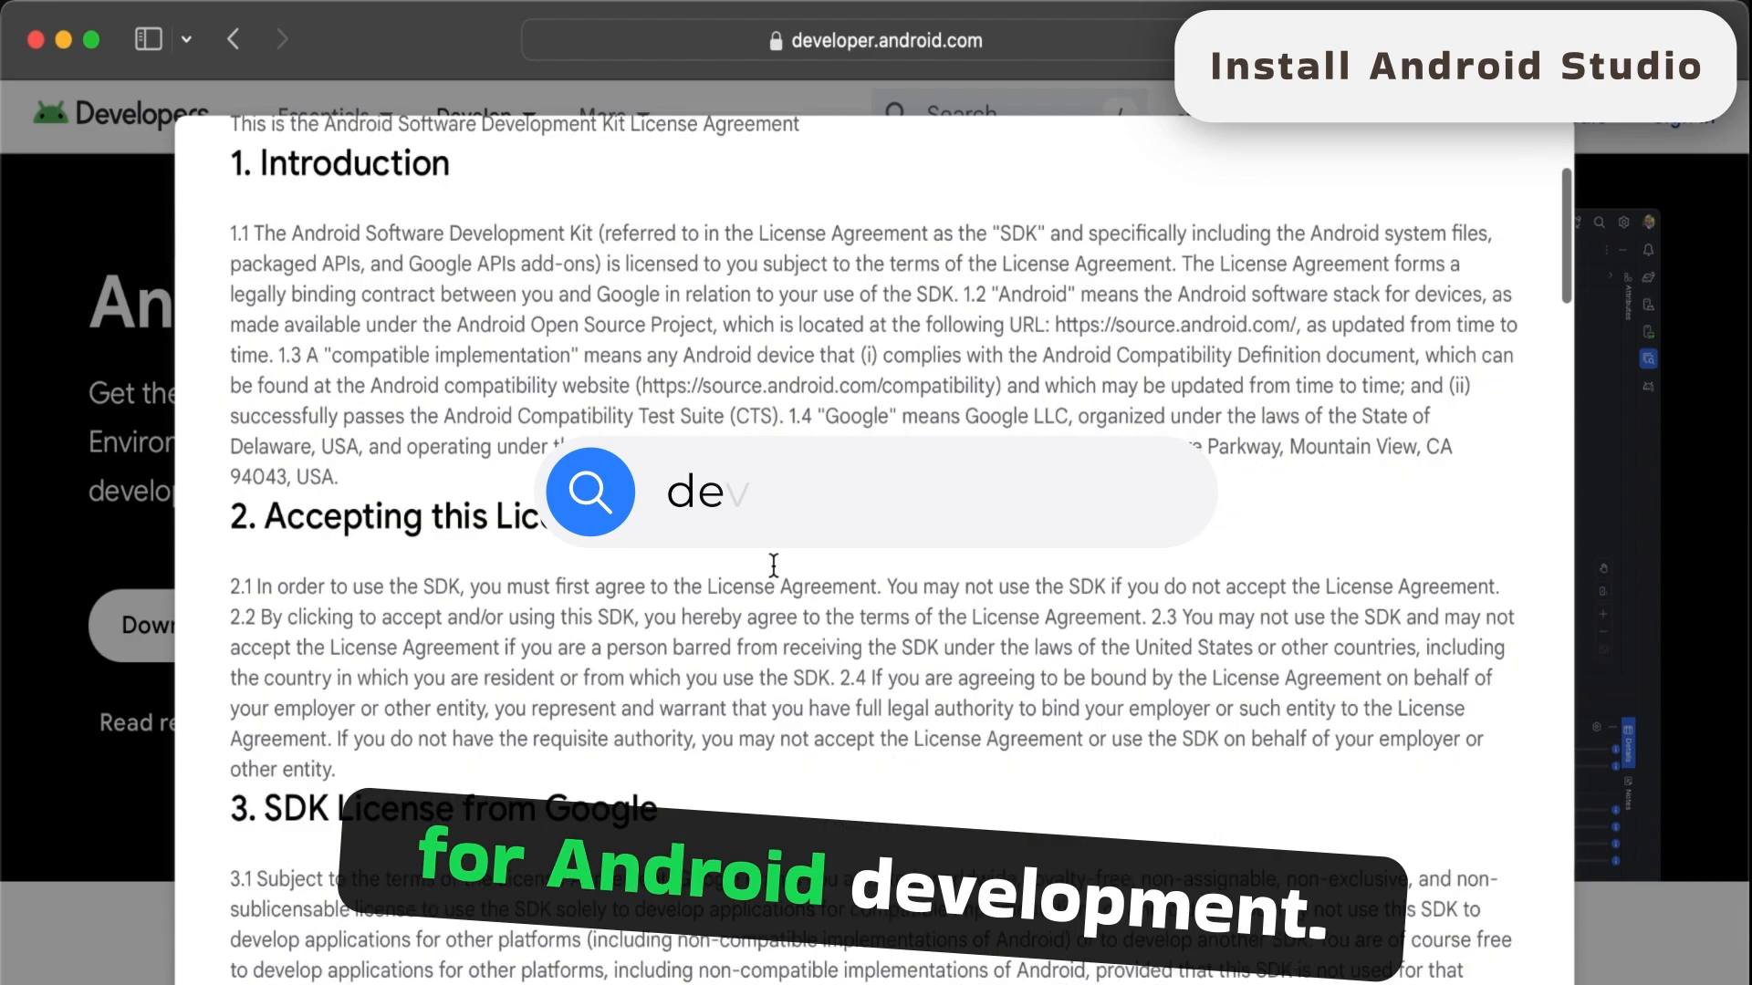
{"action": "scroll", "coordinate": [776, 577], "scroll_direction": "down", "scroll_amount": 20}
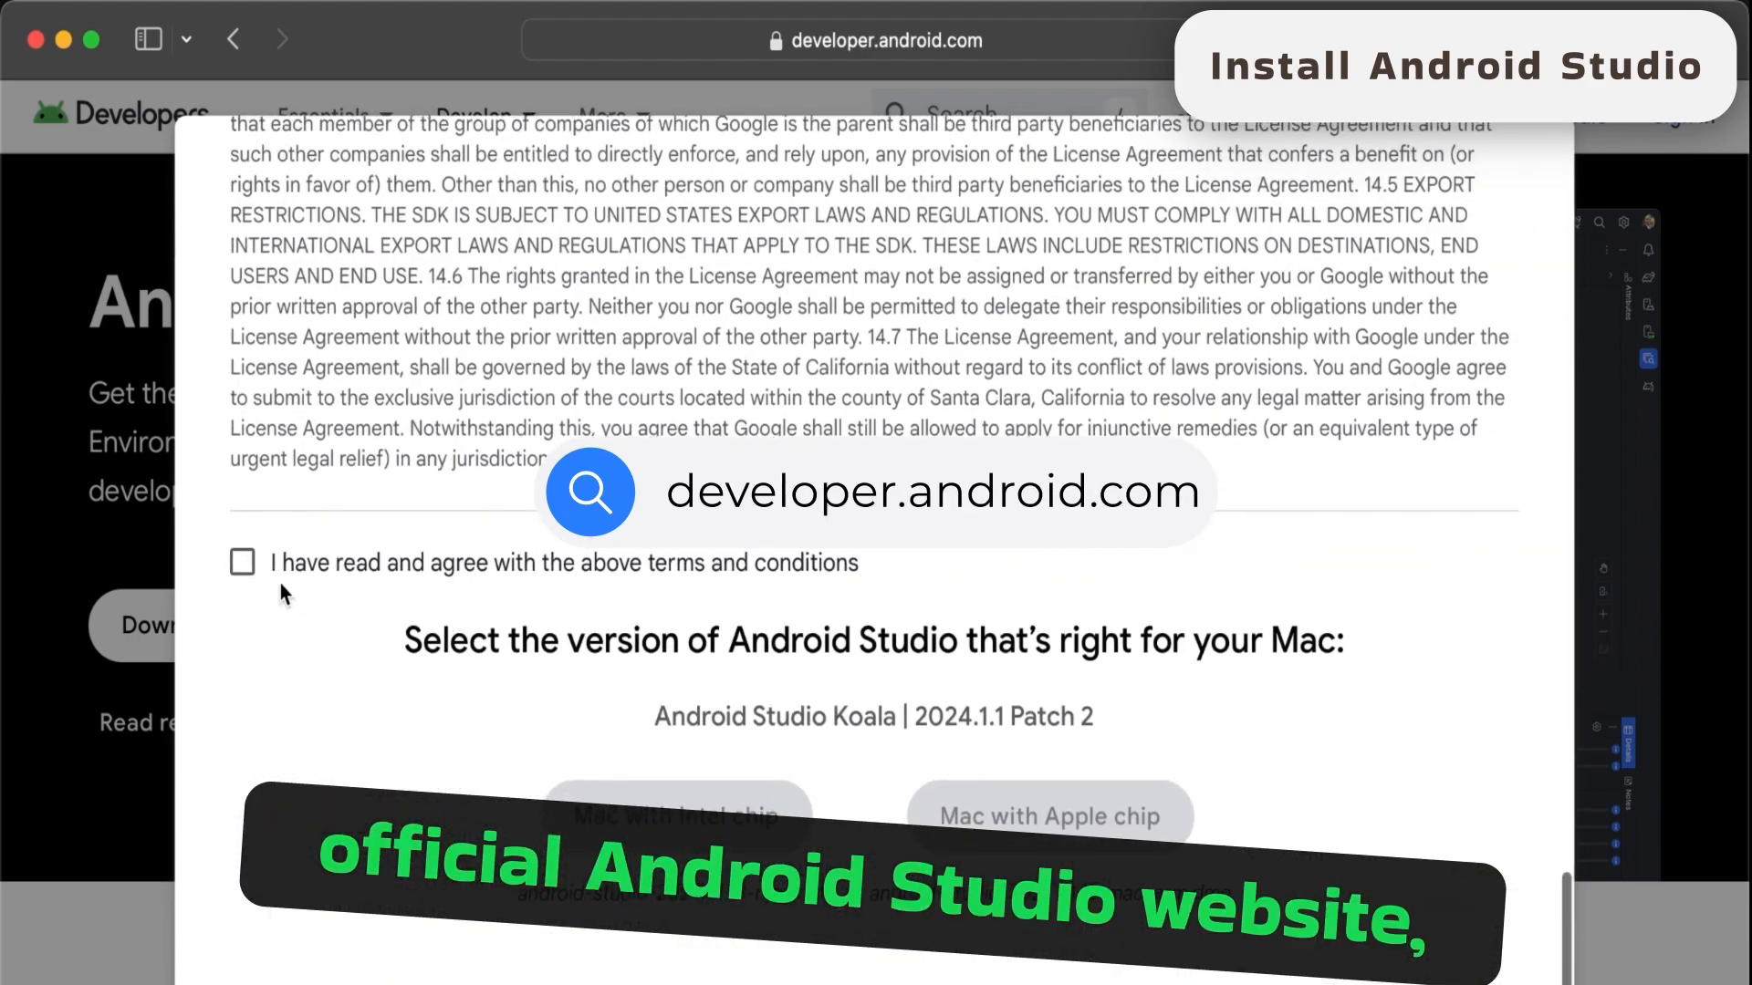
{"action": "left_click", "coordinate": [242, 562]}
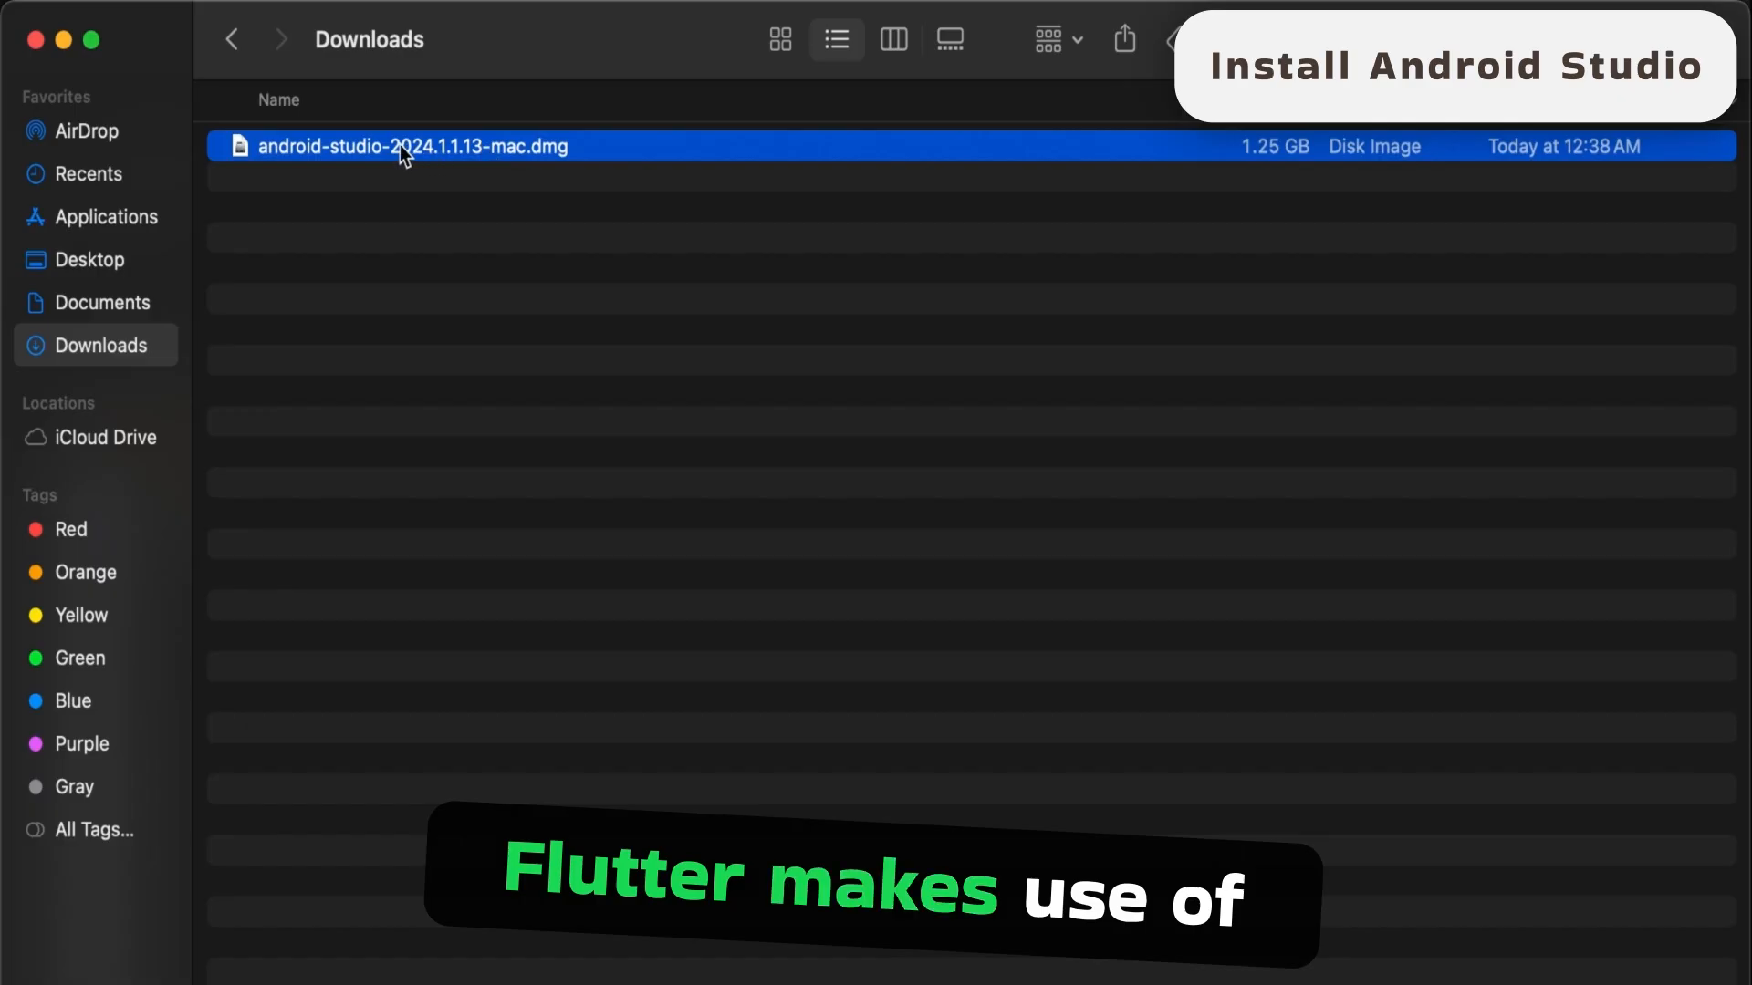
- Open the downloaded android-studio-2024.1.1.13-mac.dmg and copy Android Studio into the Applications folder
{"action": "double_click", "coordinate": [399, 146]}
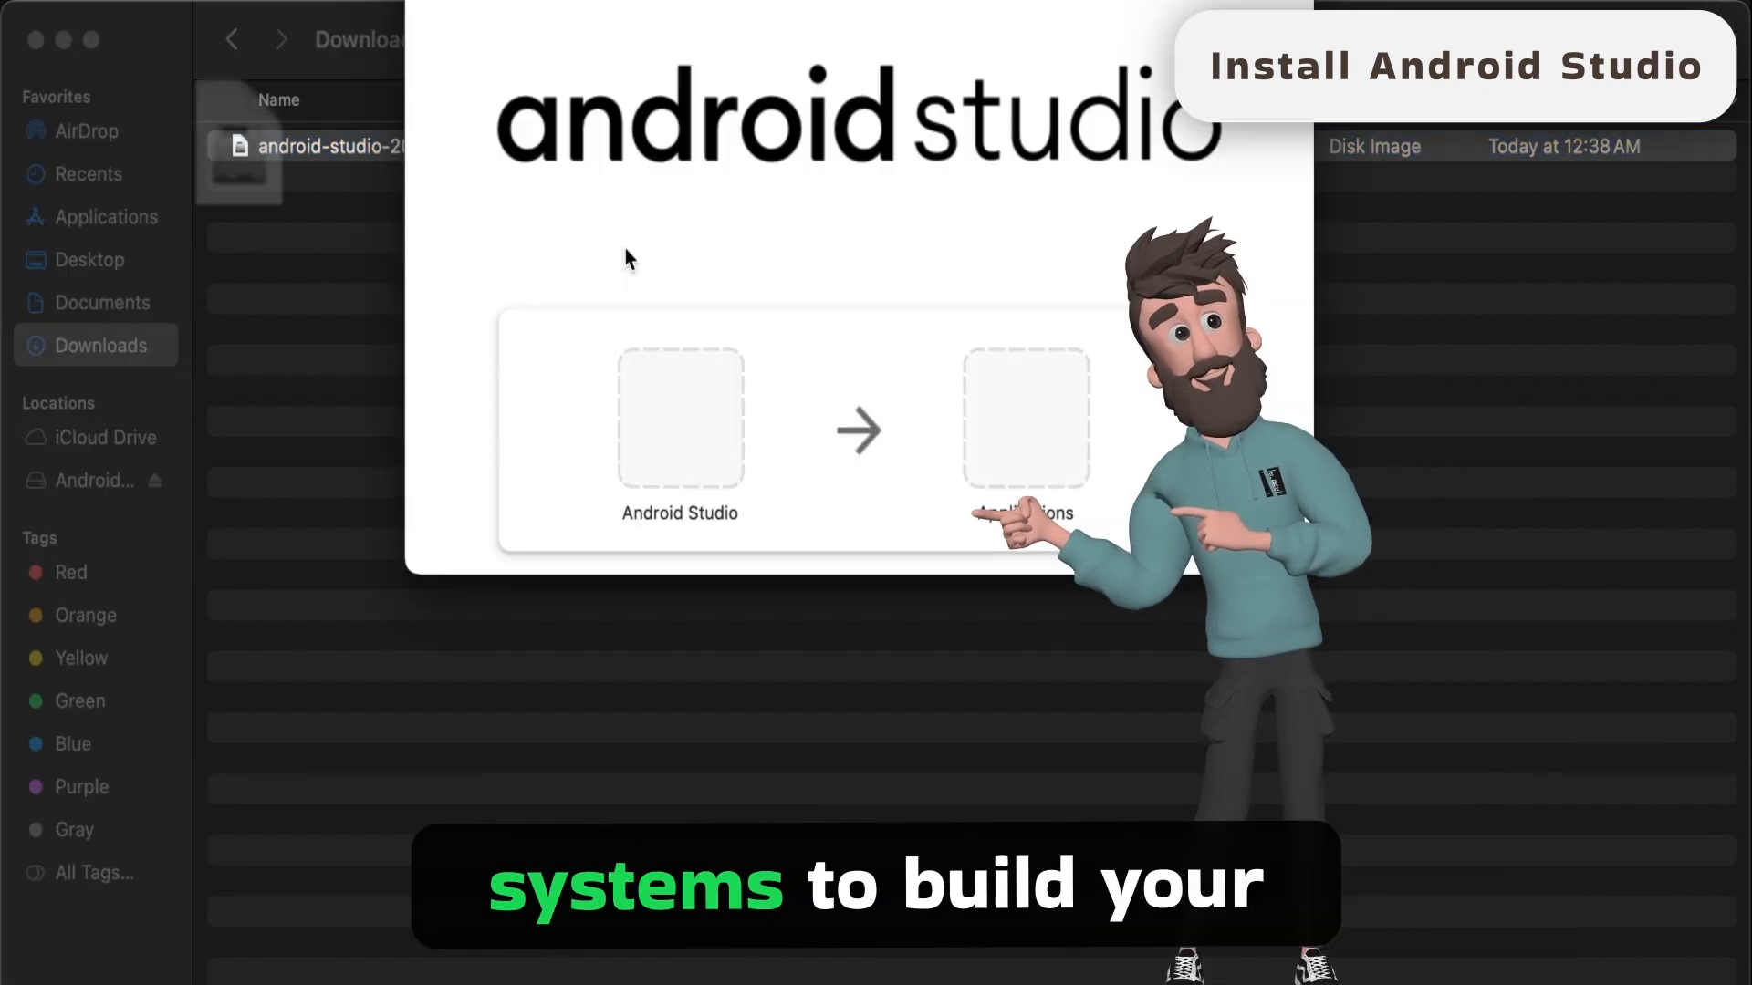
{"action": "left_click_drag", "start_coordinate": [642, 0], "coordinate": [678, 209]}
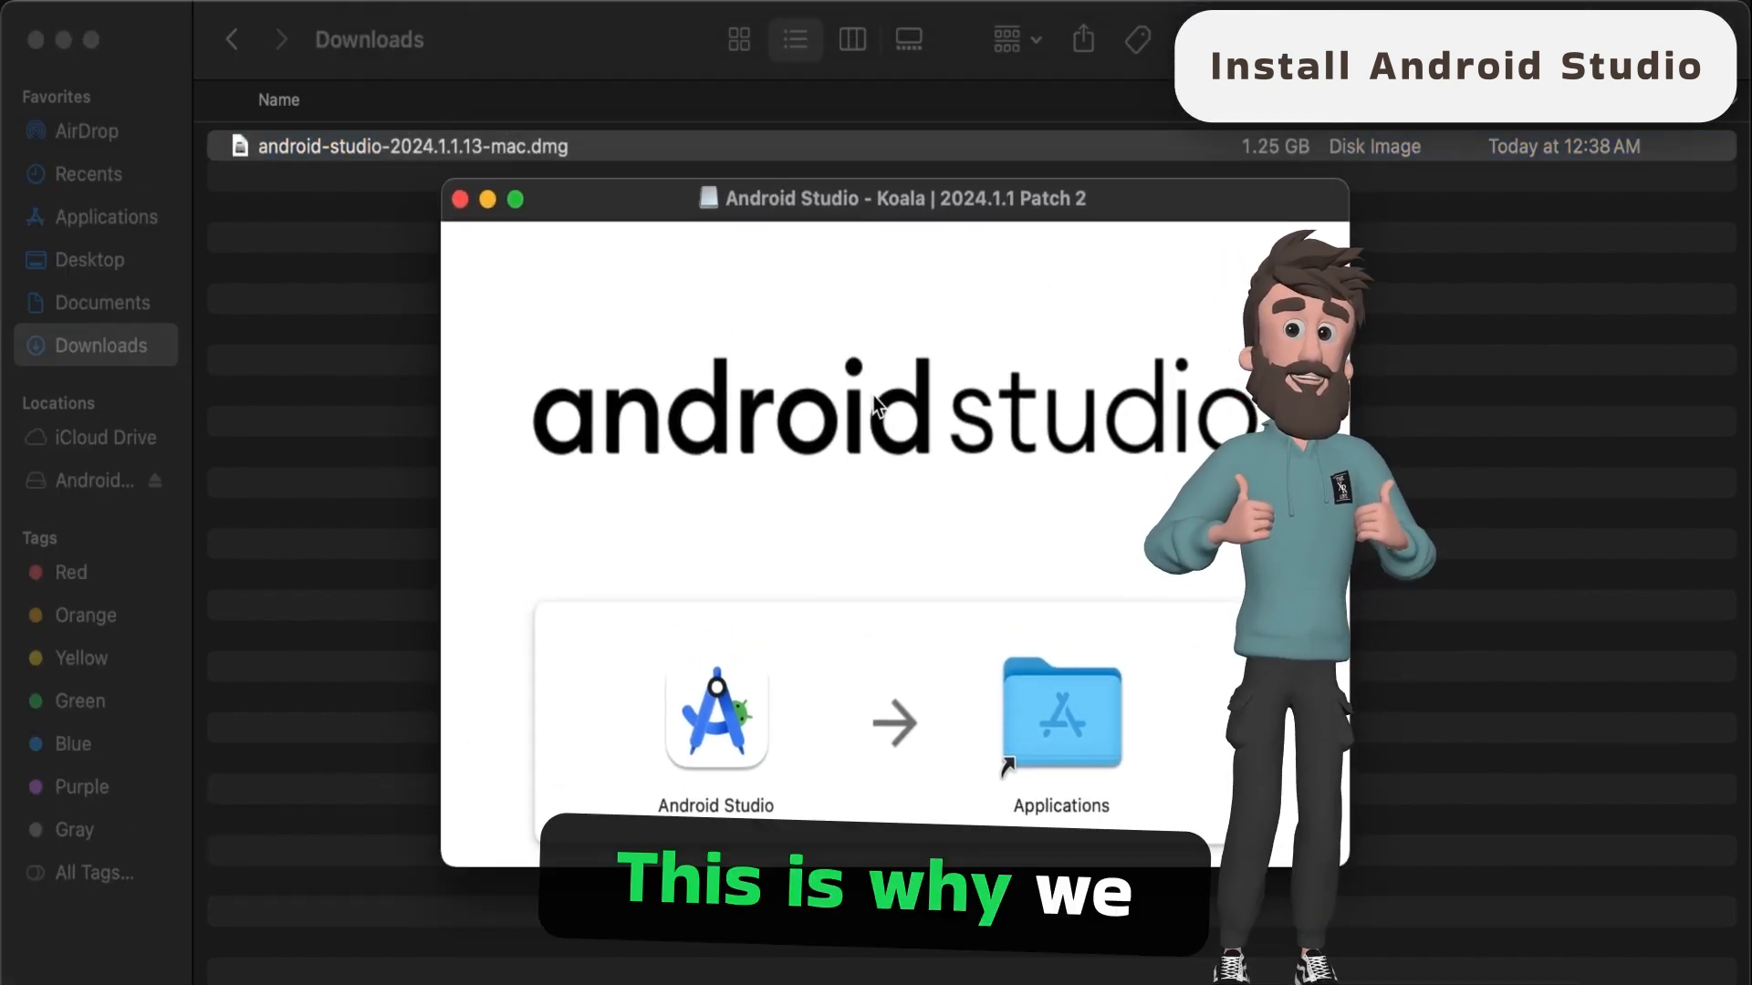
{"action": "left_click_drag", "start_coordinate": [726, 727], "coordinate": [1058, 710]}
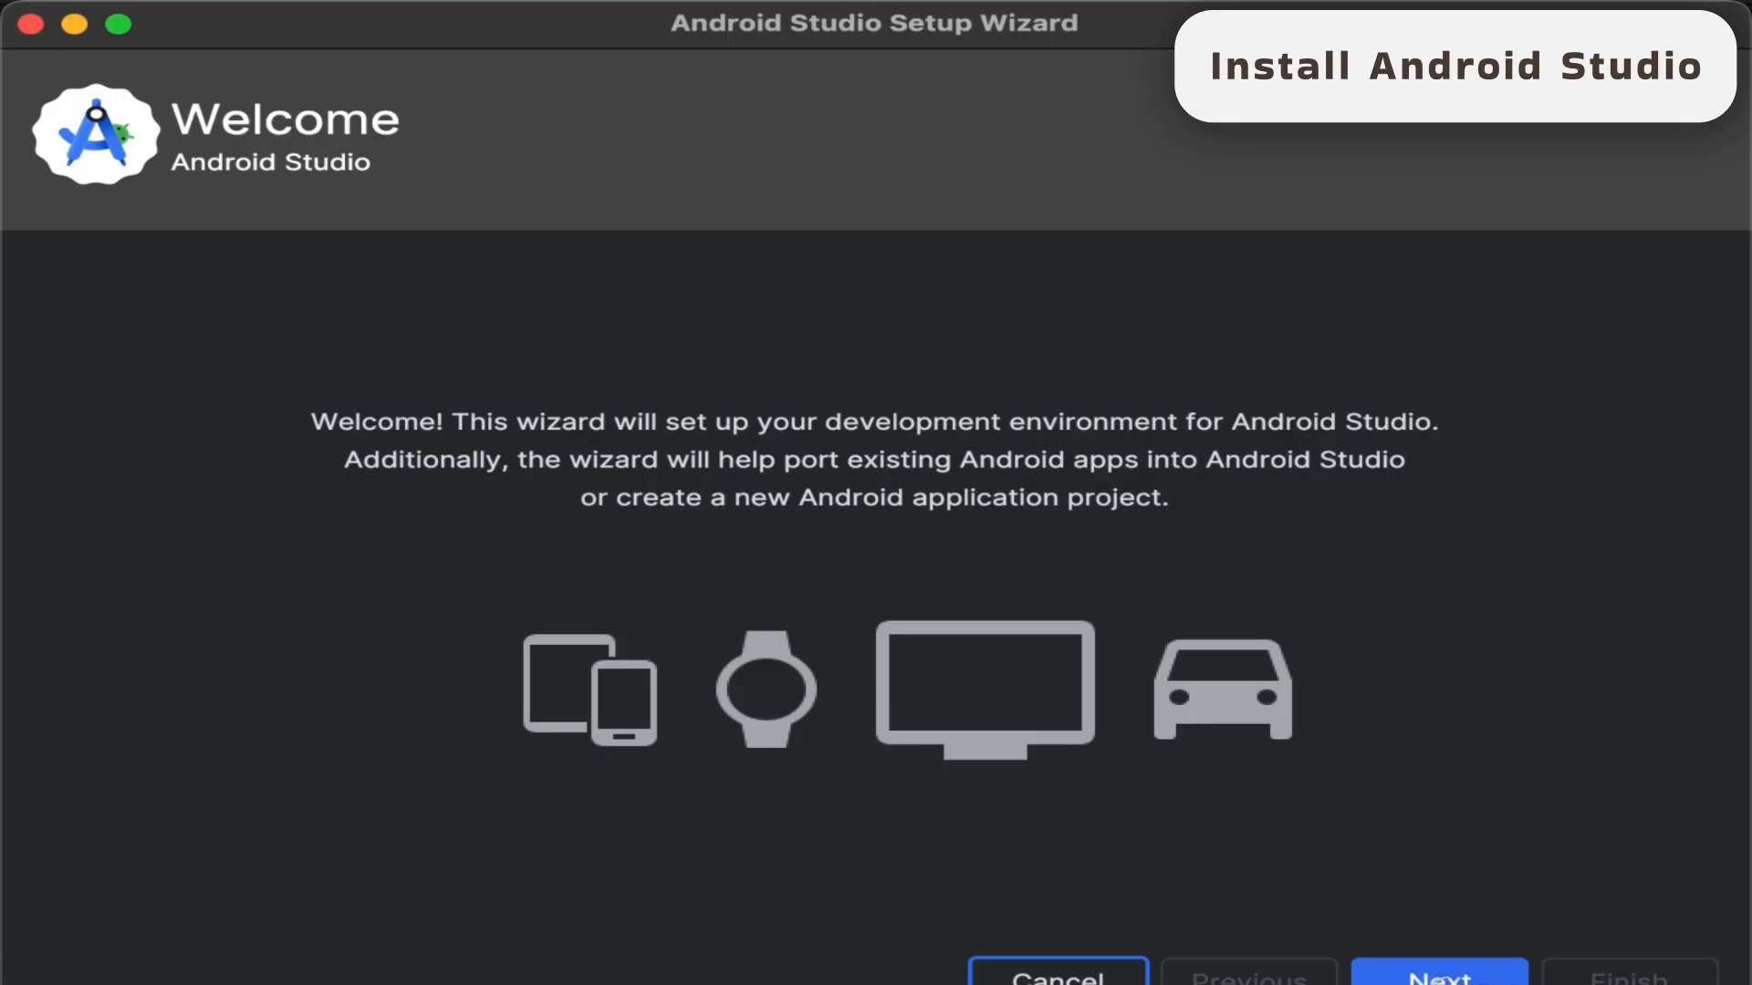
- Complete the Android Studio setup wizard with the Standard install type, accepting android-sdk-license and starting the SDK component download
{"action": "left_click", "coordinate": [1439, 981]}
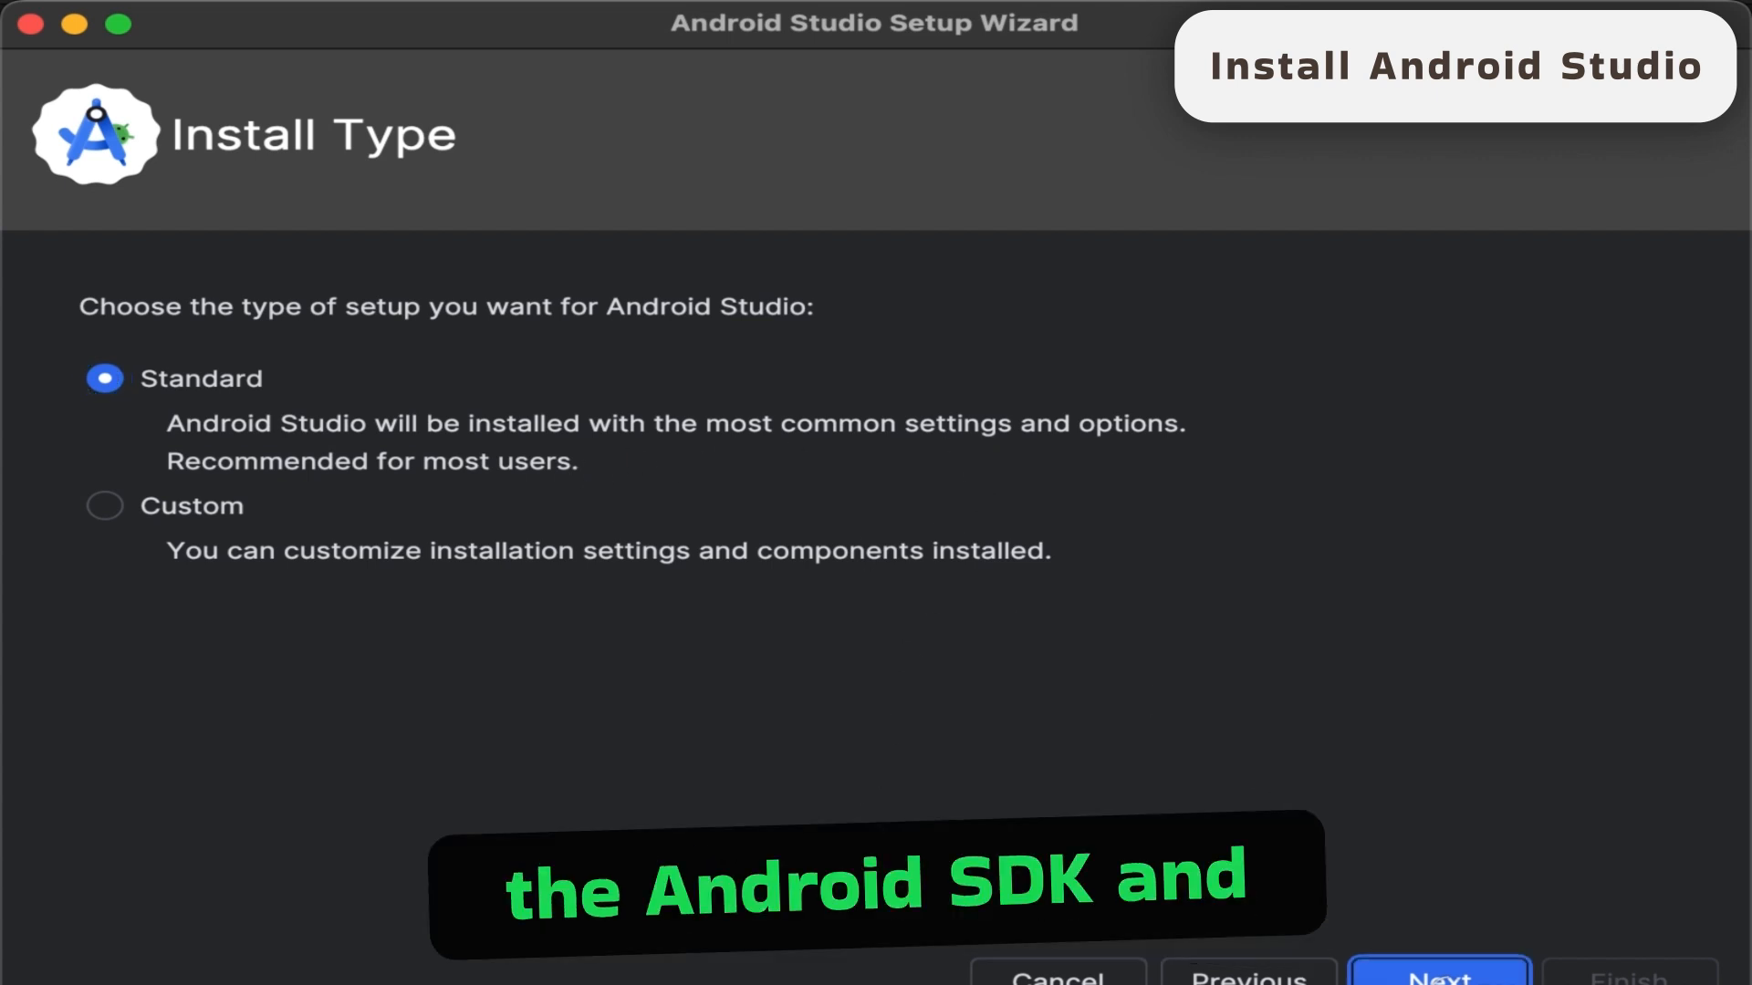
{"action": "left_click", "coordinate": [1439, 981]}
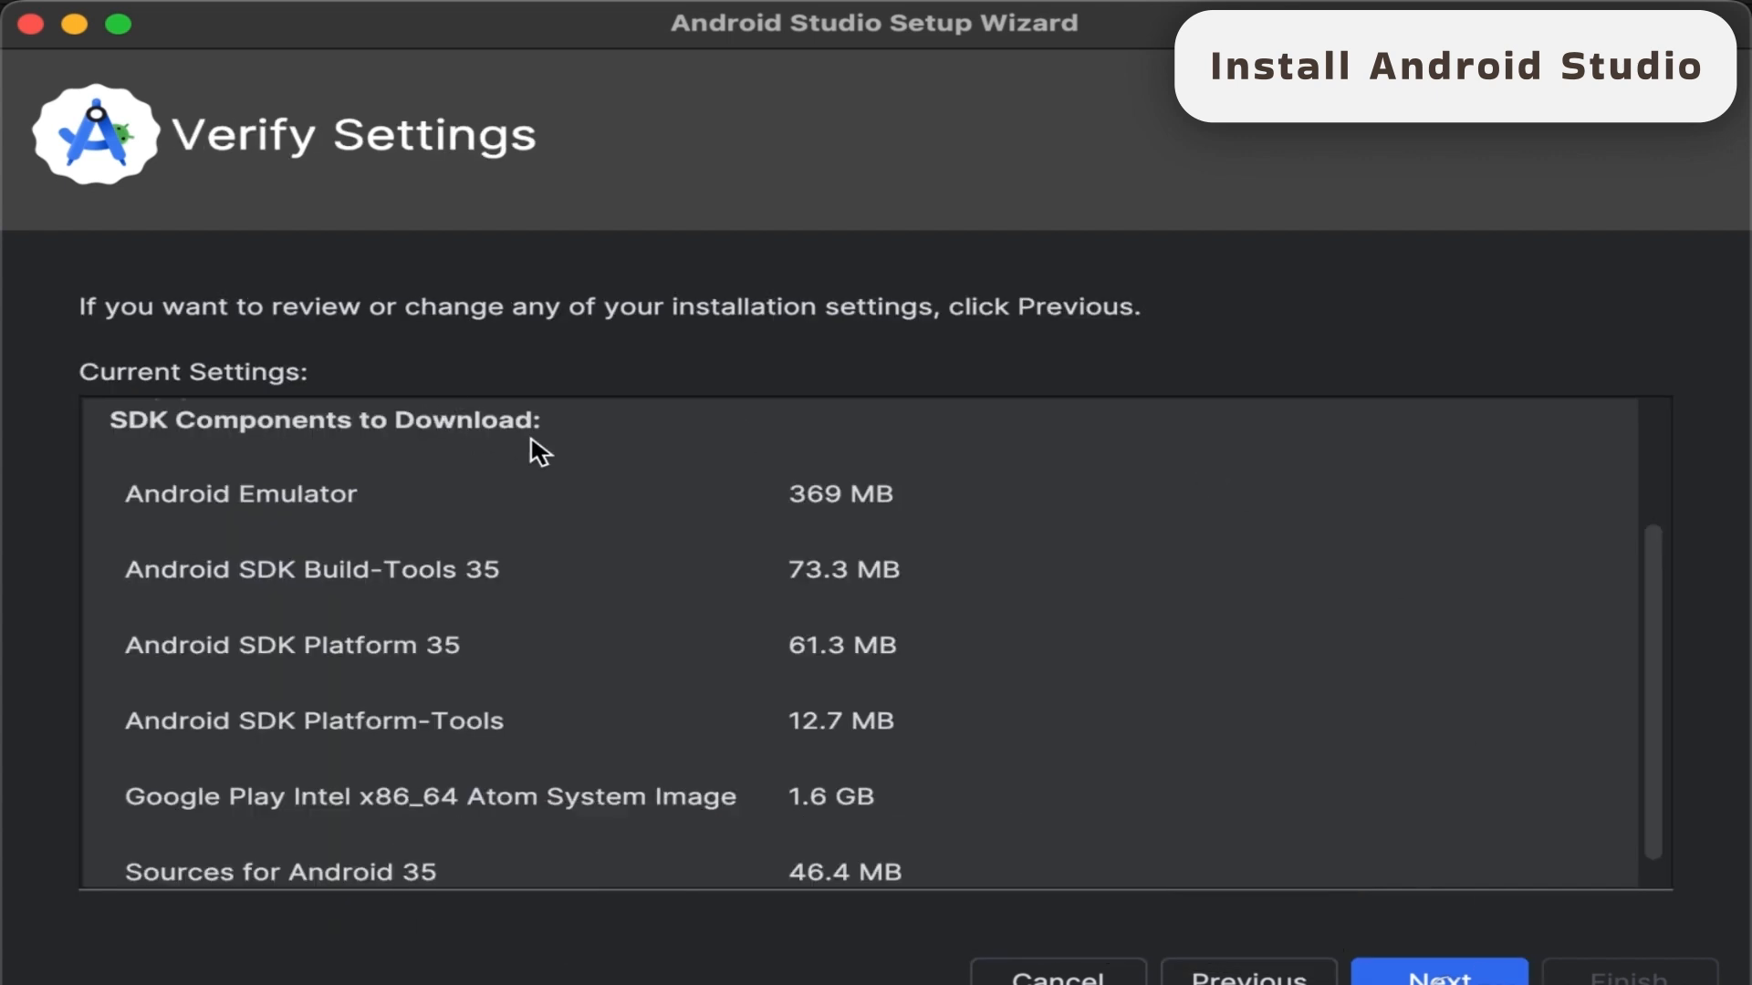
{"action": "scroll", "coordinate": [544, 453], "scroll_direction": "down", "scroll_amount": 1}
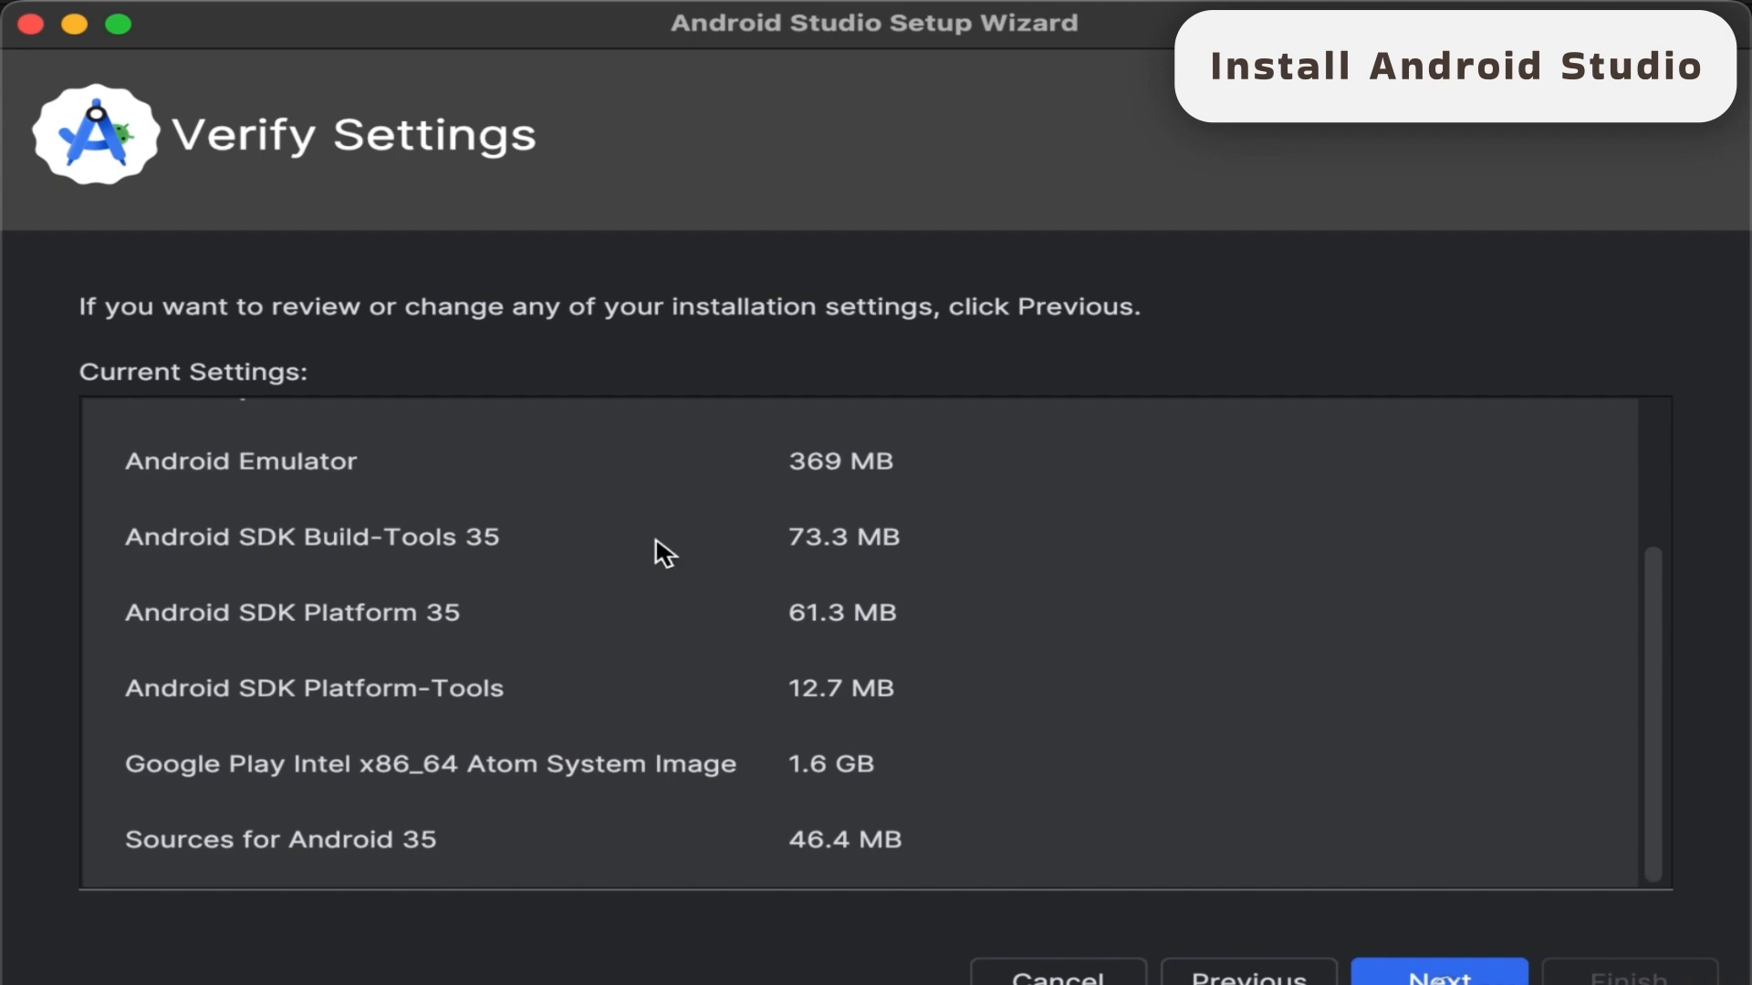
{"action": "scroll", "coordinate": [663, 553], "scroll_direction": "up", "scroll_amount": 5}
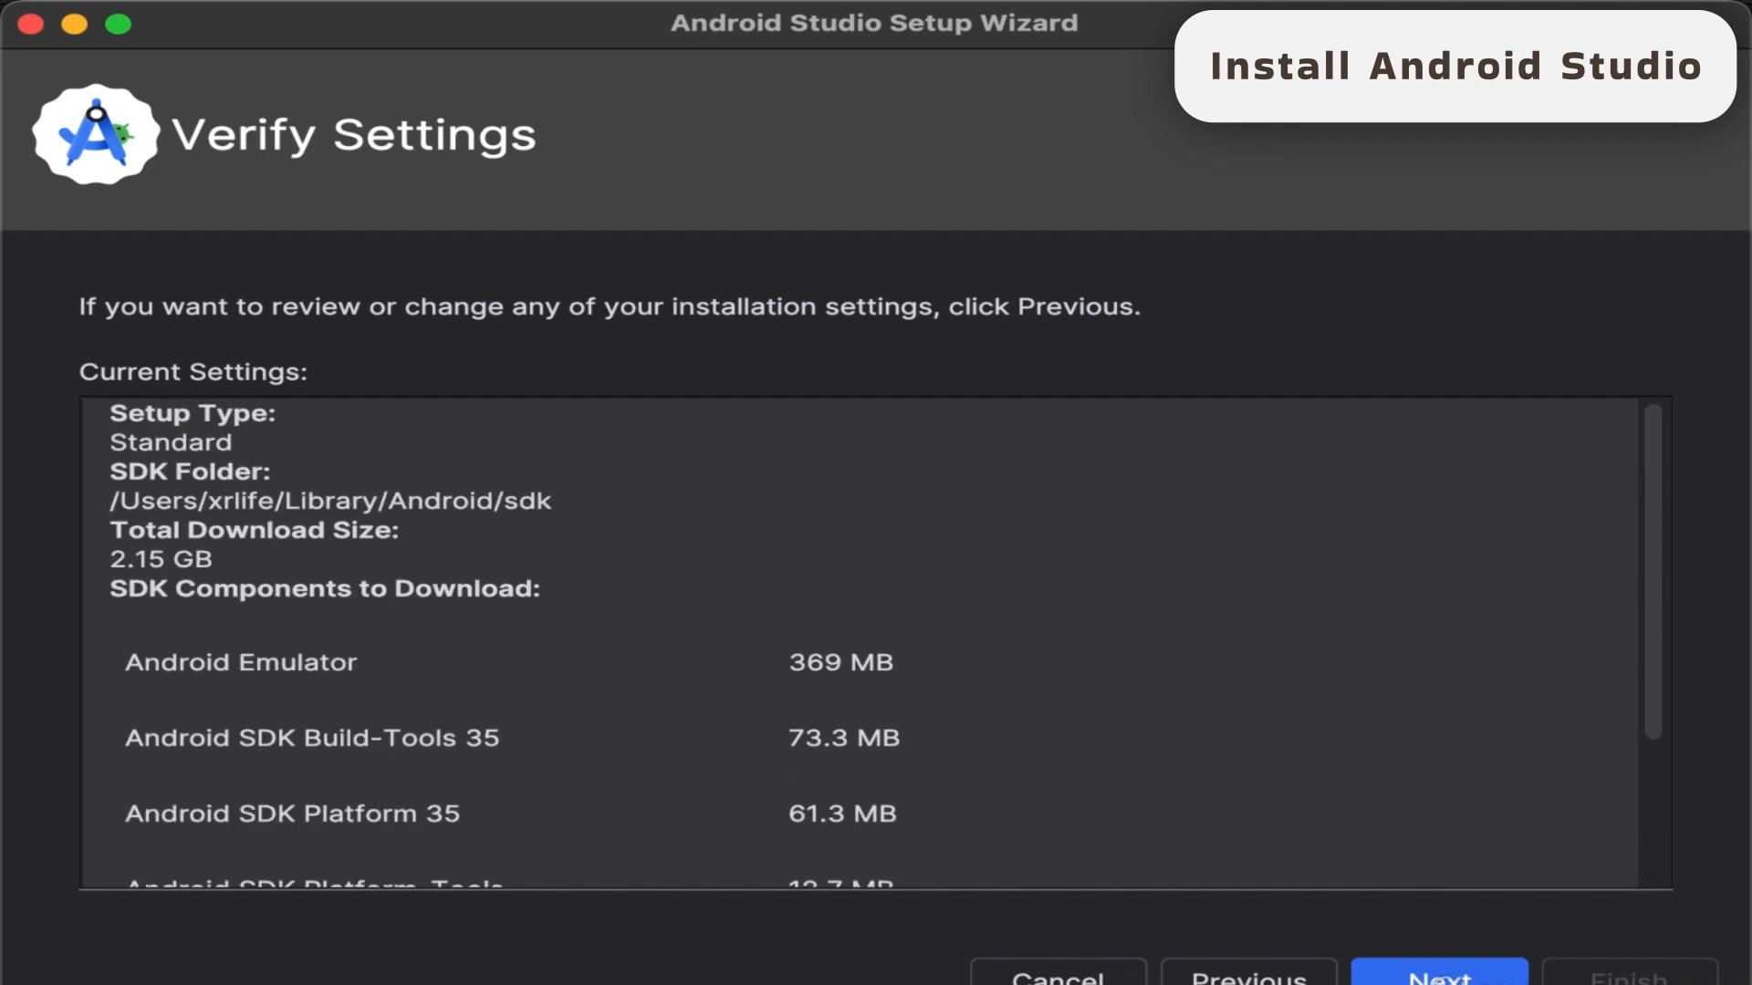
{"action": "left_click", "coordinate": [1439, 979]}
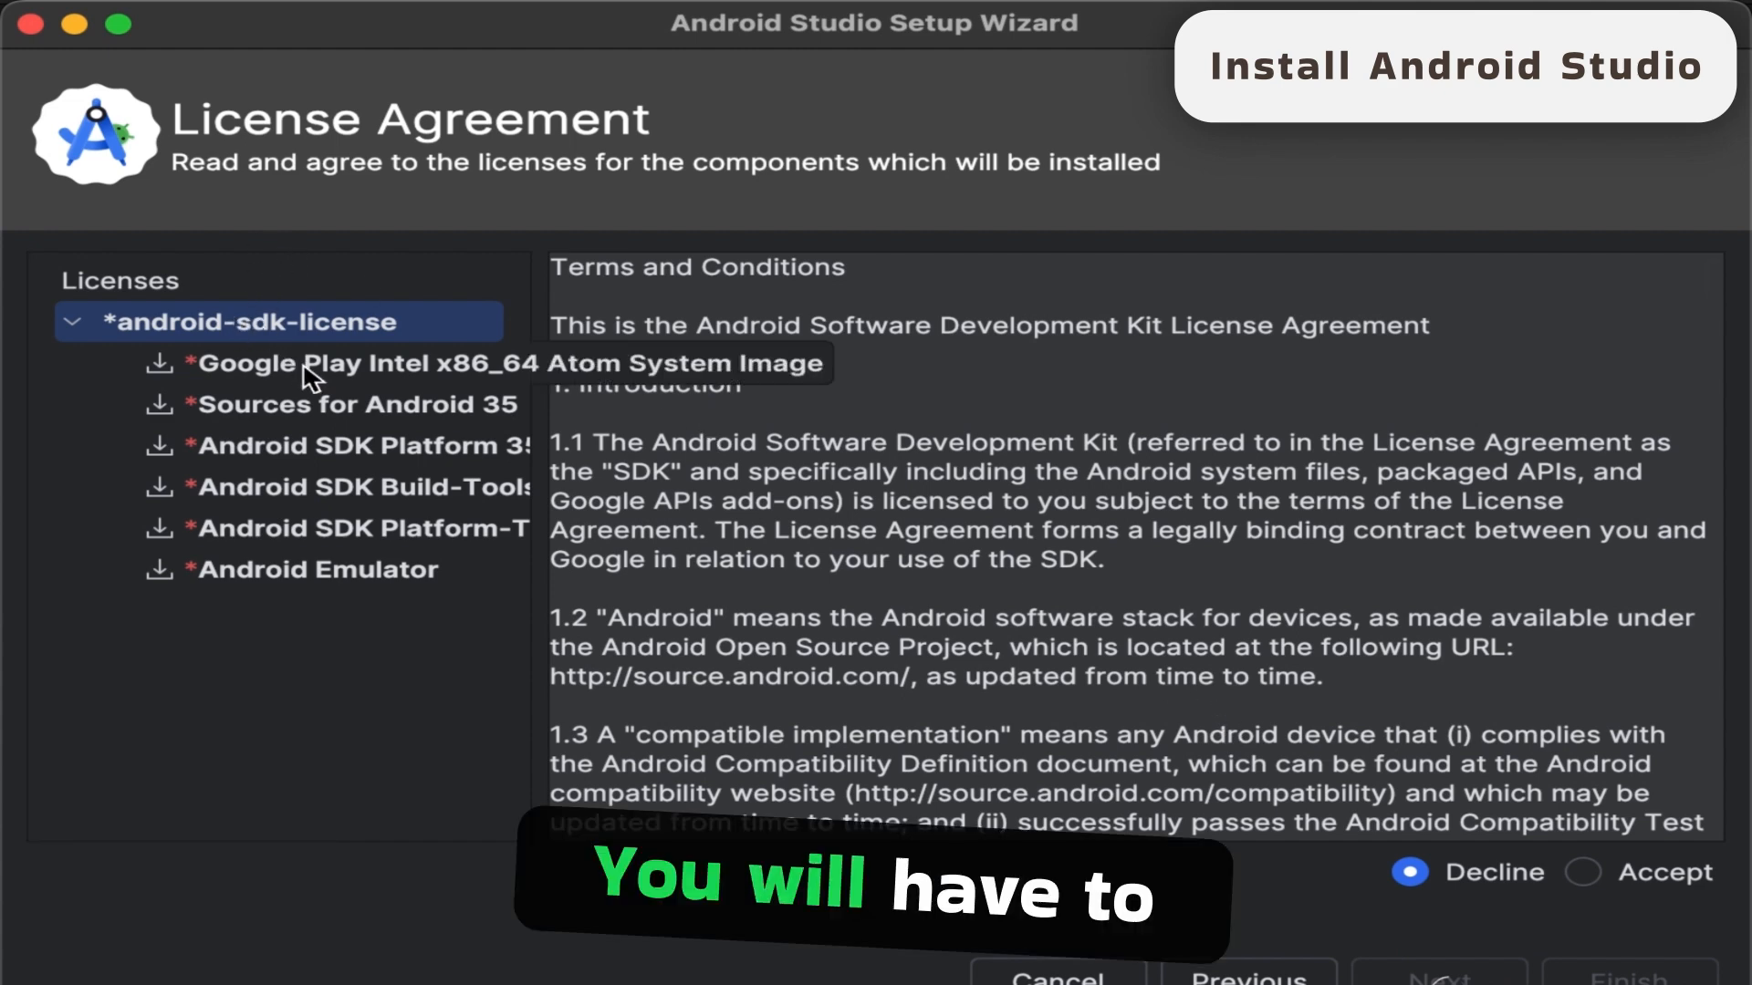
{"action": "left_click", "coordinate": [1584, 874]}
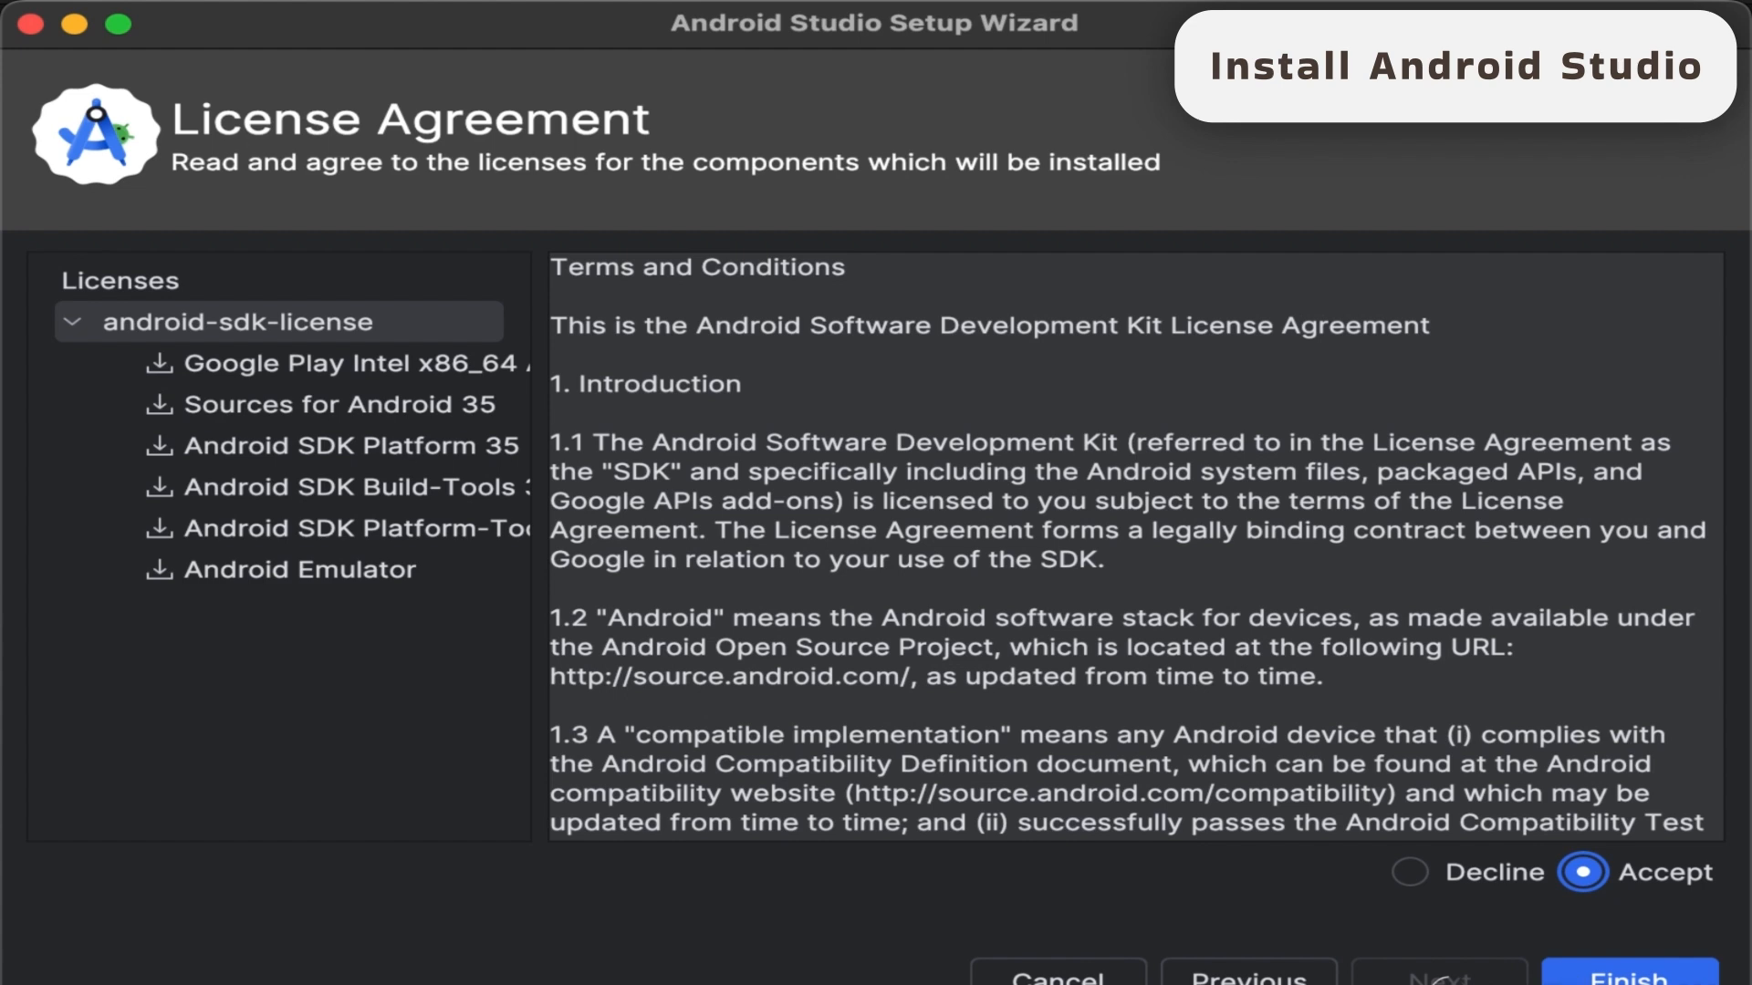
{"action": "left_click", "coordinate": [1630, 978]}
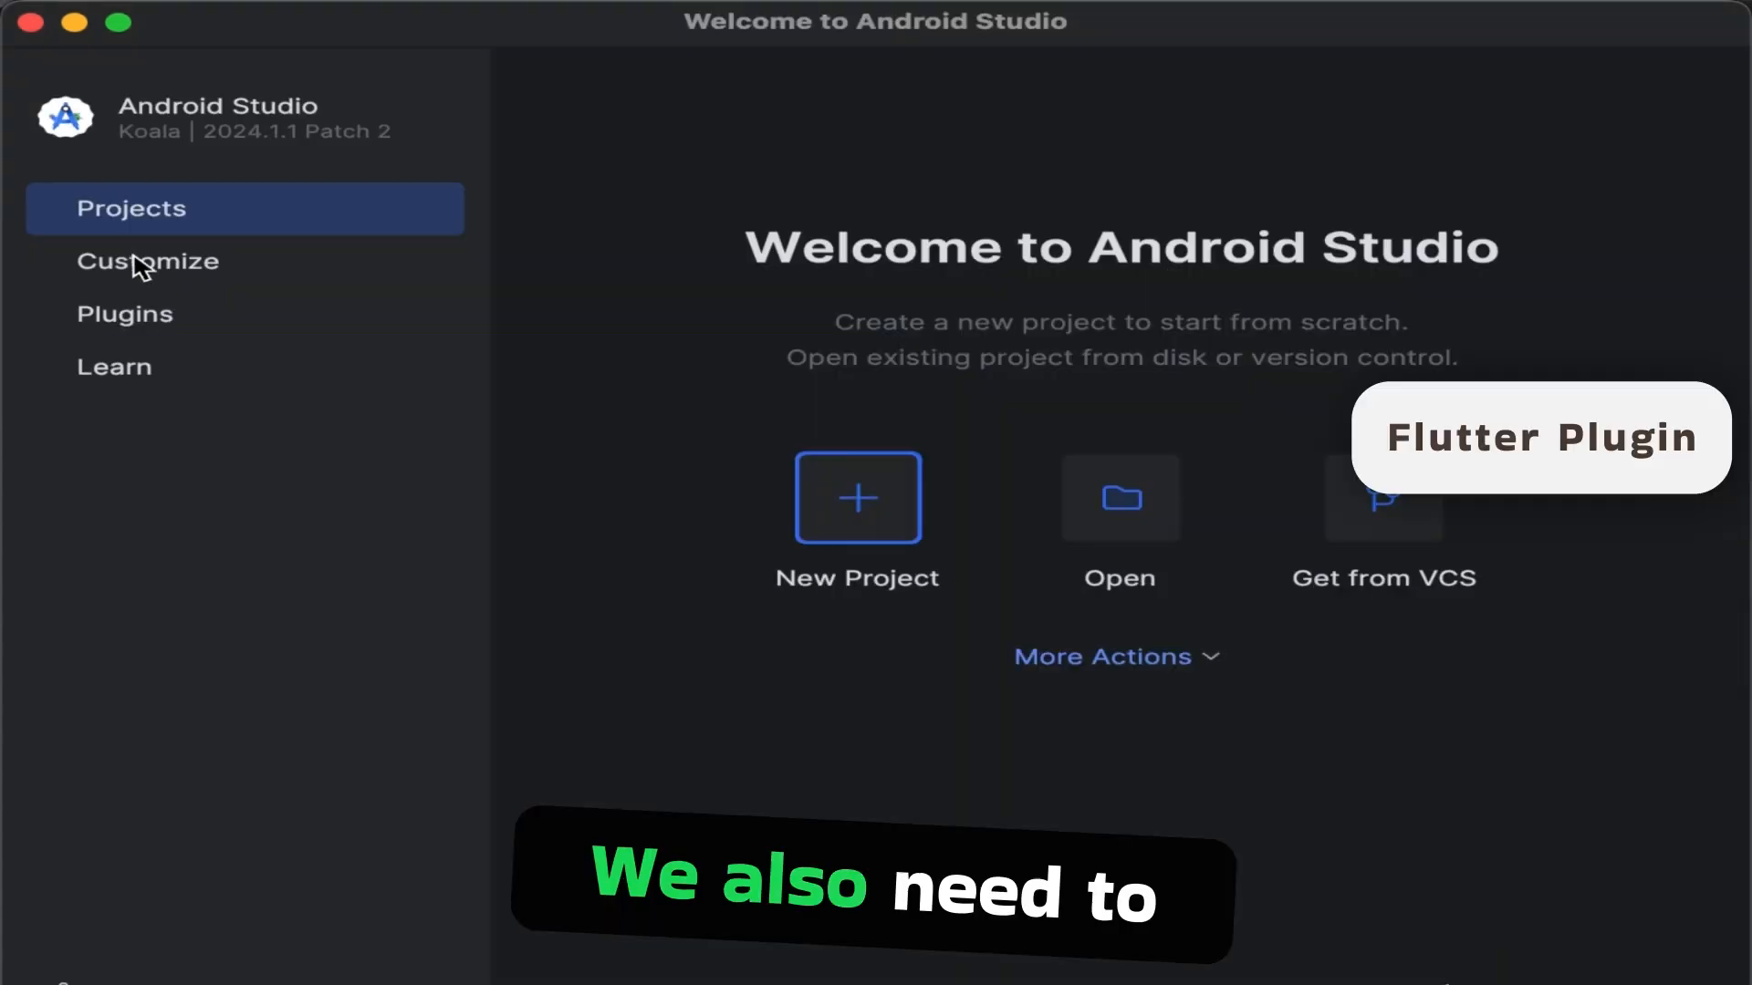
{"action": "left_click", "coordinate": [143, 267]}
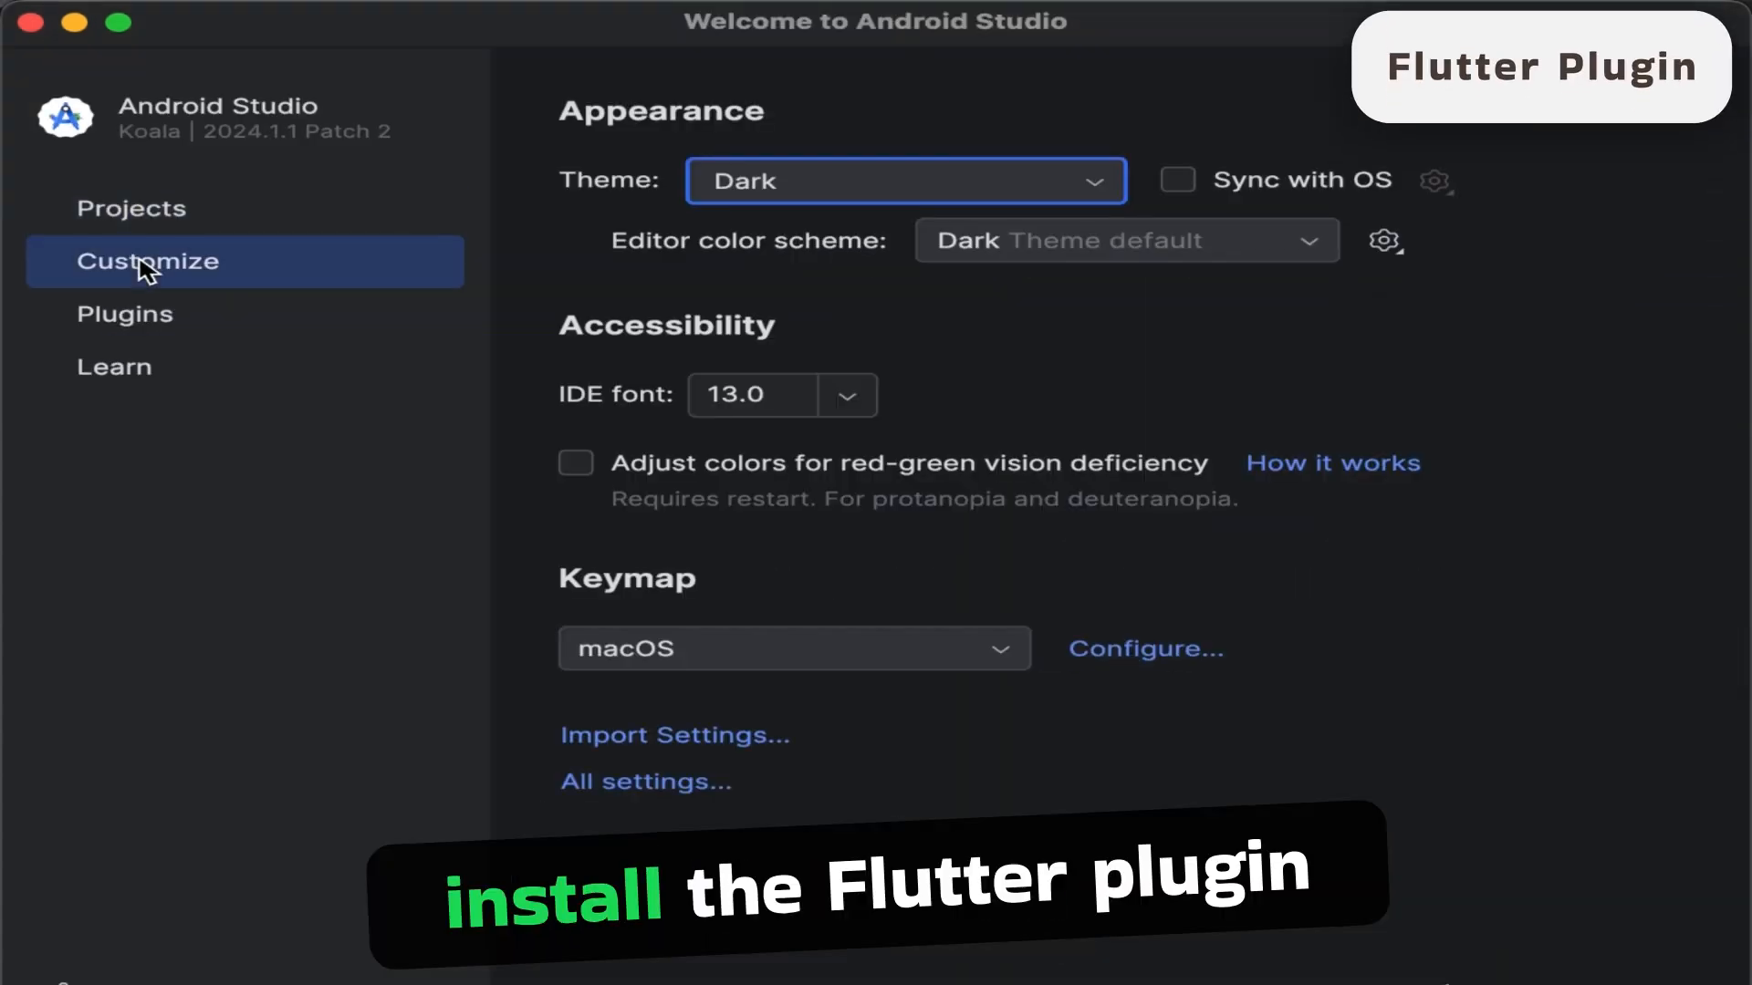
{"action": "left_click", "coordinate": [195, 330]}
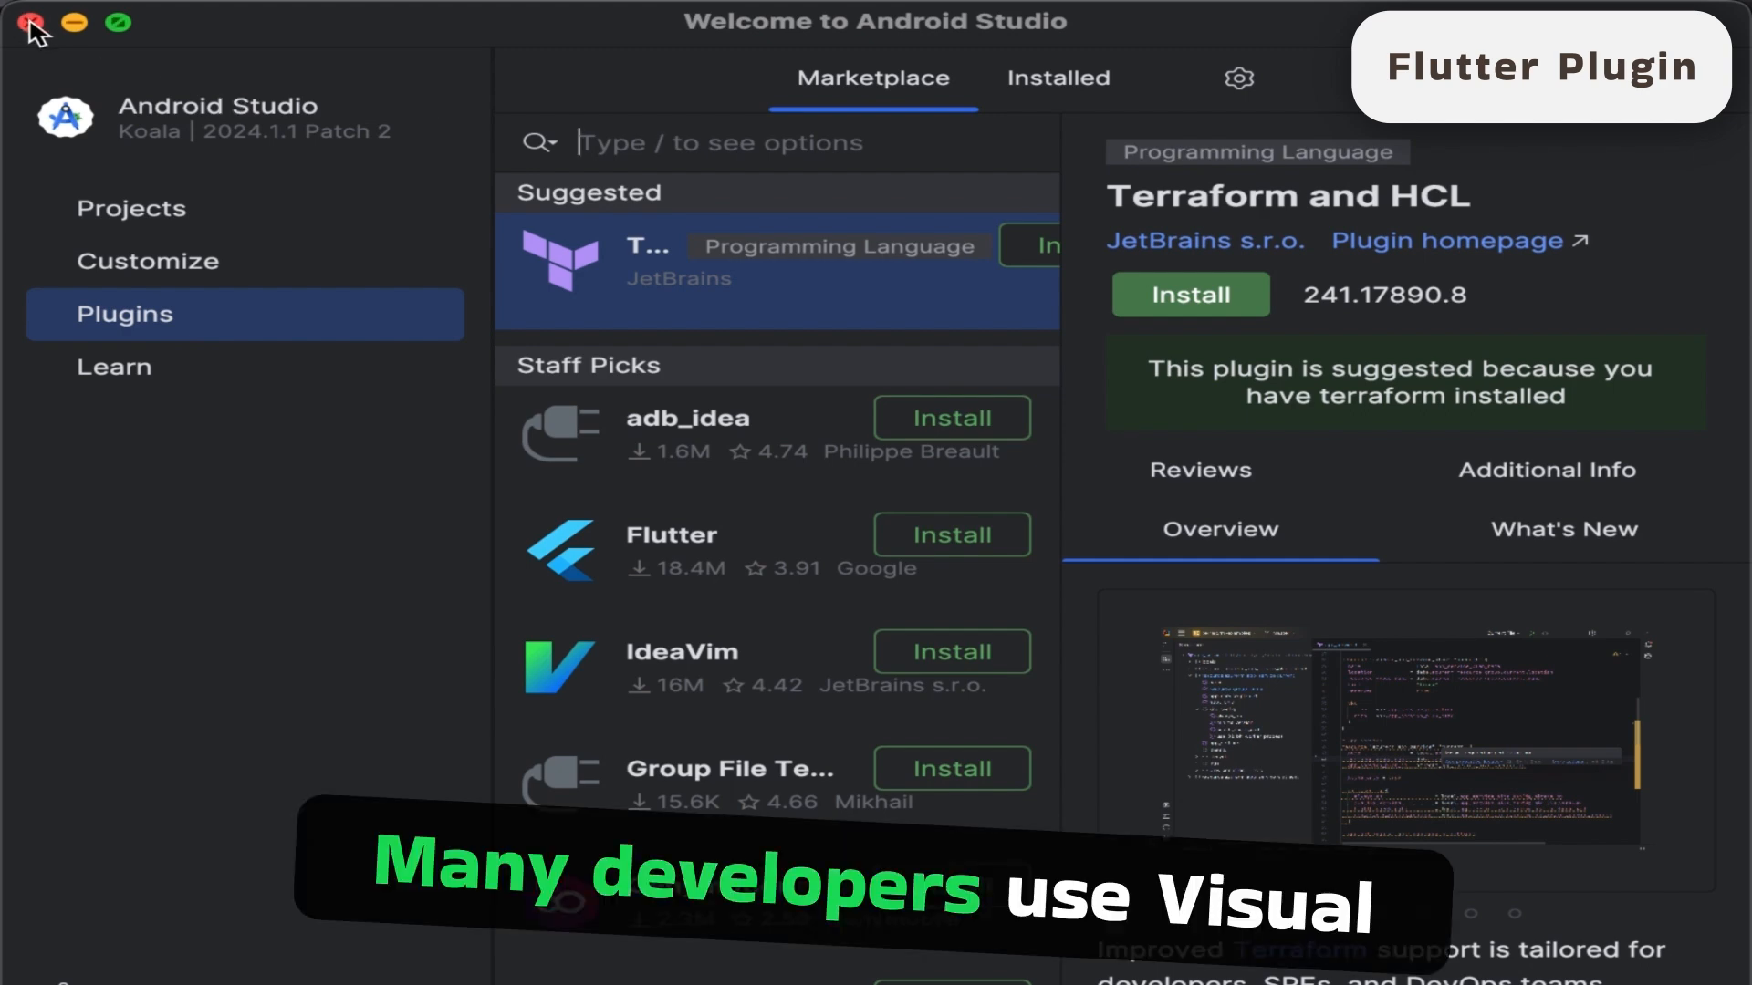
{"action": "left_click", "coordinate": [131, 213]}
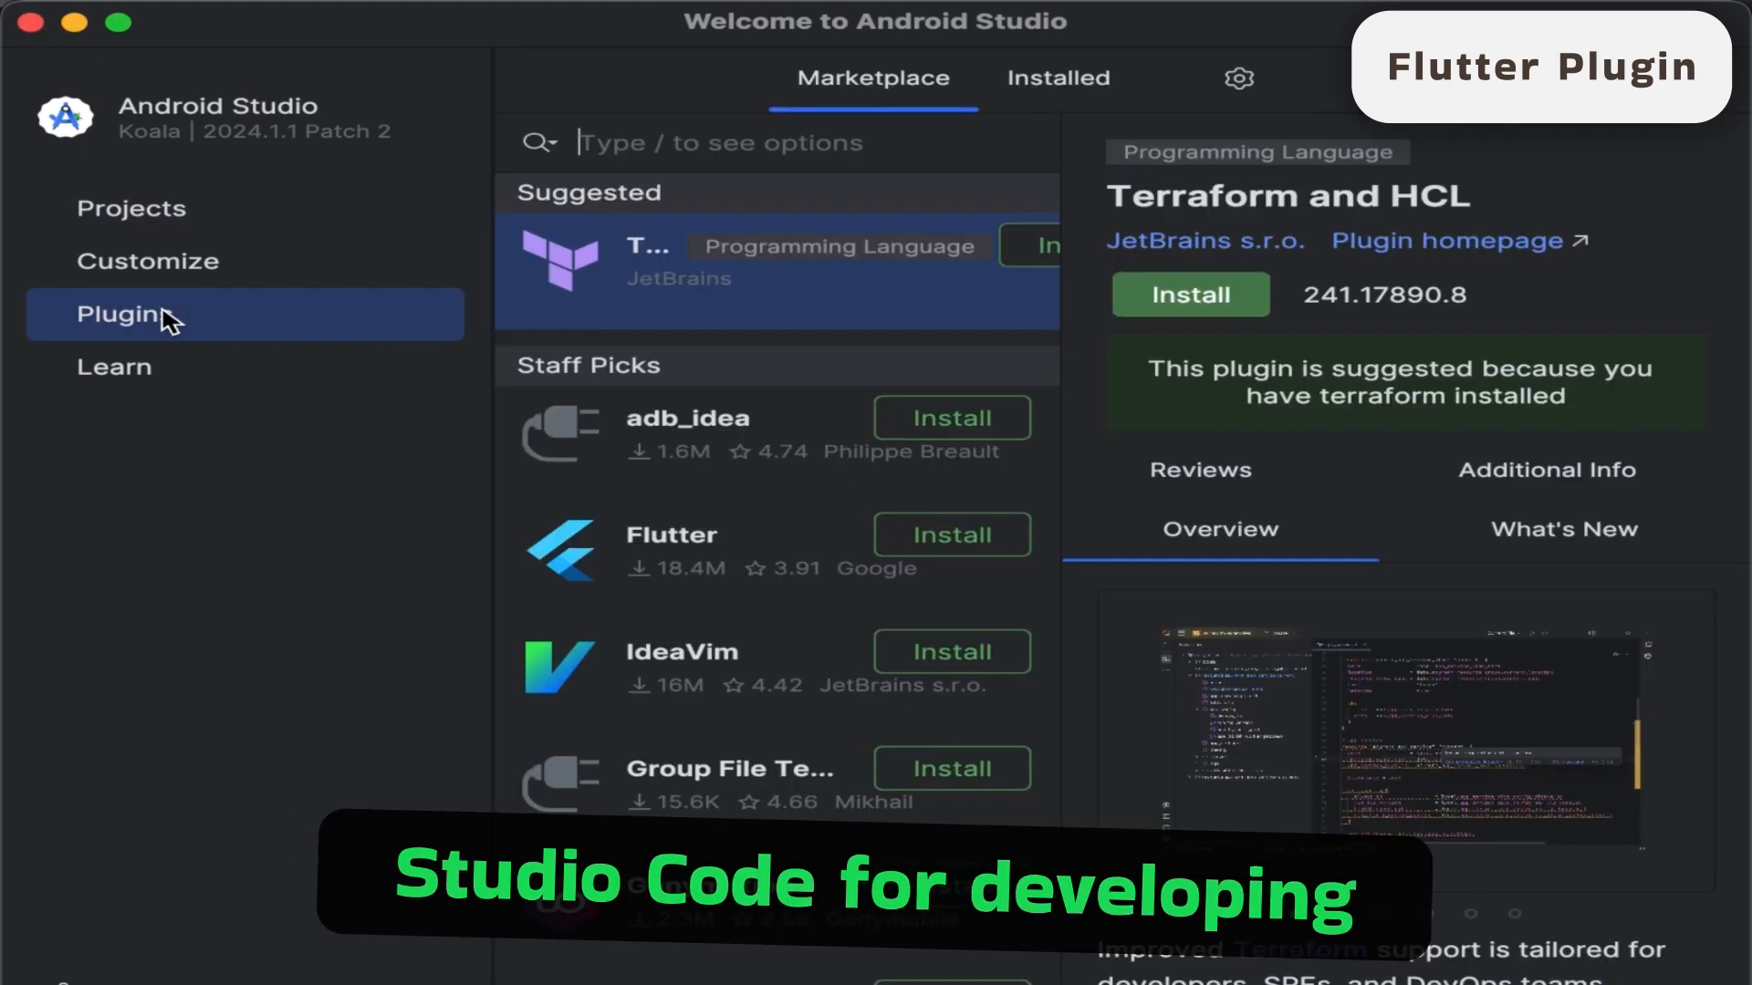
- Find the Flutter plugin by Google in the plugin marketplace, install it accepting the third-party notice, and restart Android Studio
{"action": "left_click", "coordinate": [173, 310]}
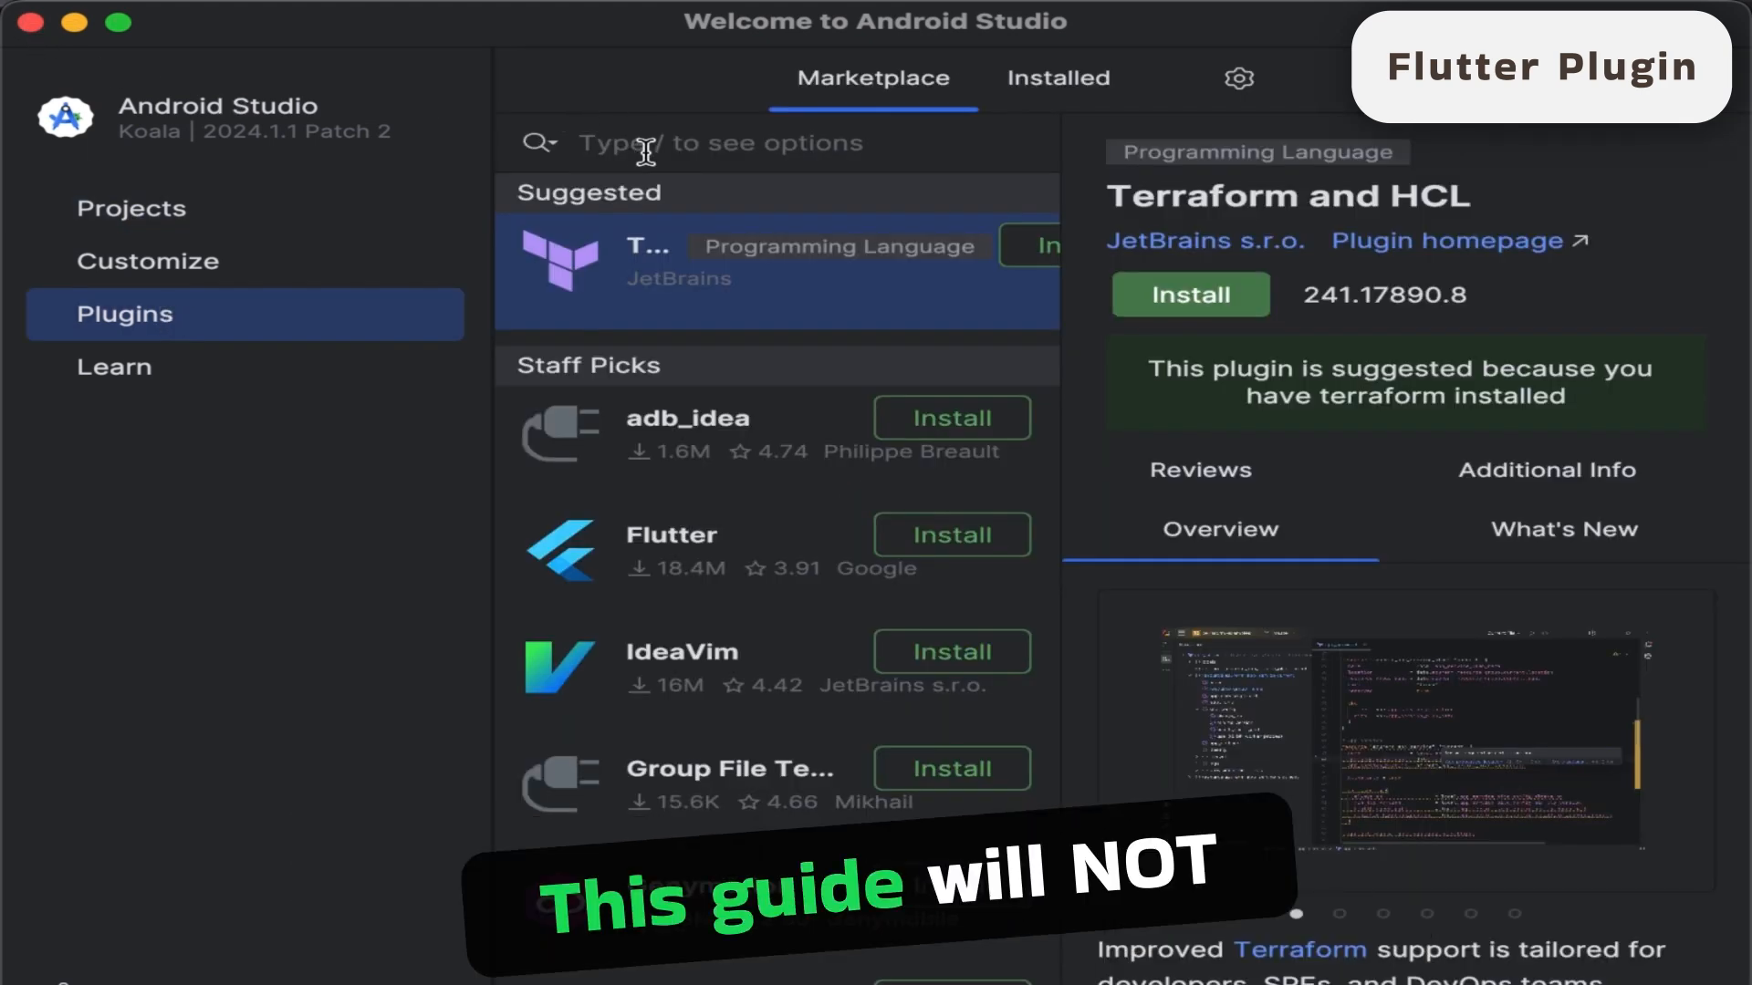
{"action": "type", "text": "Flutter"}
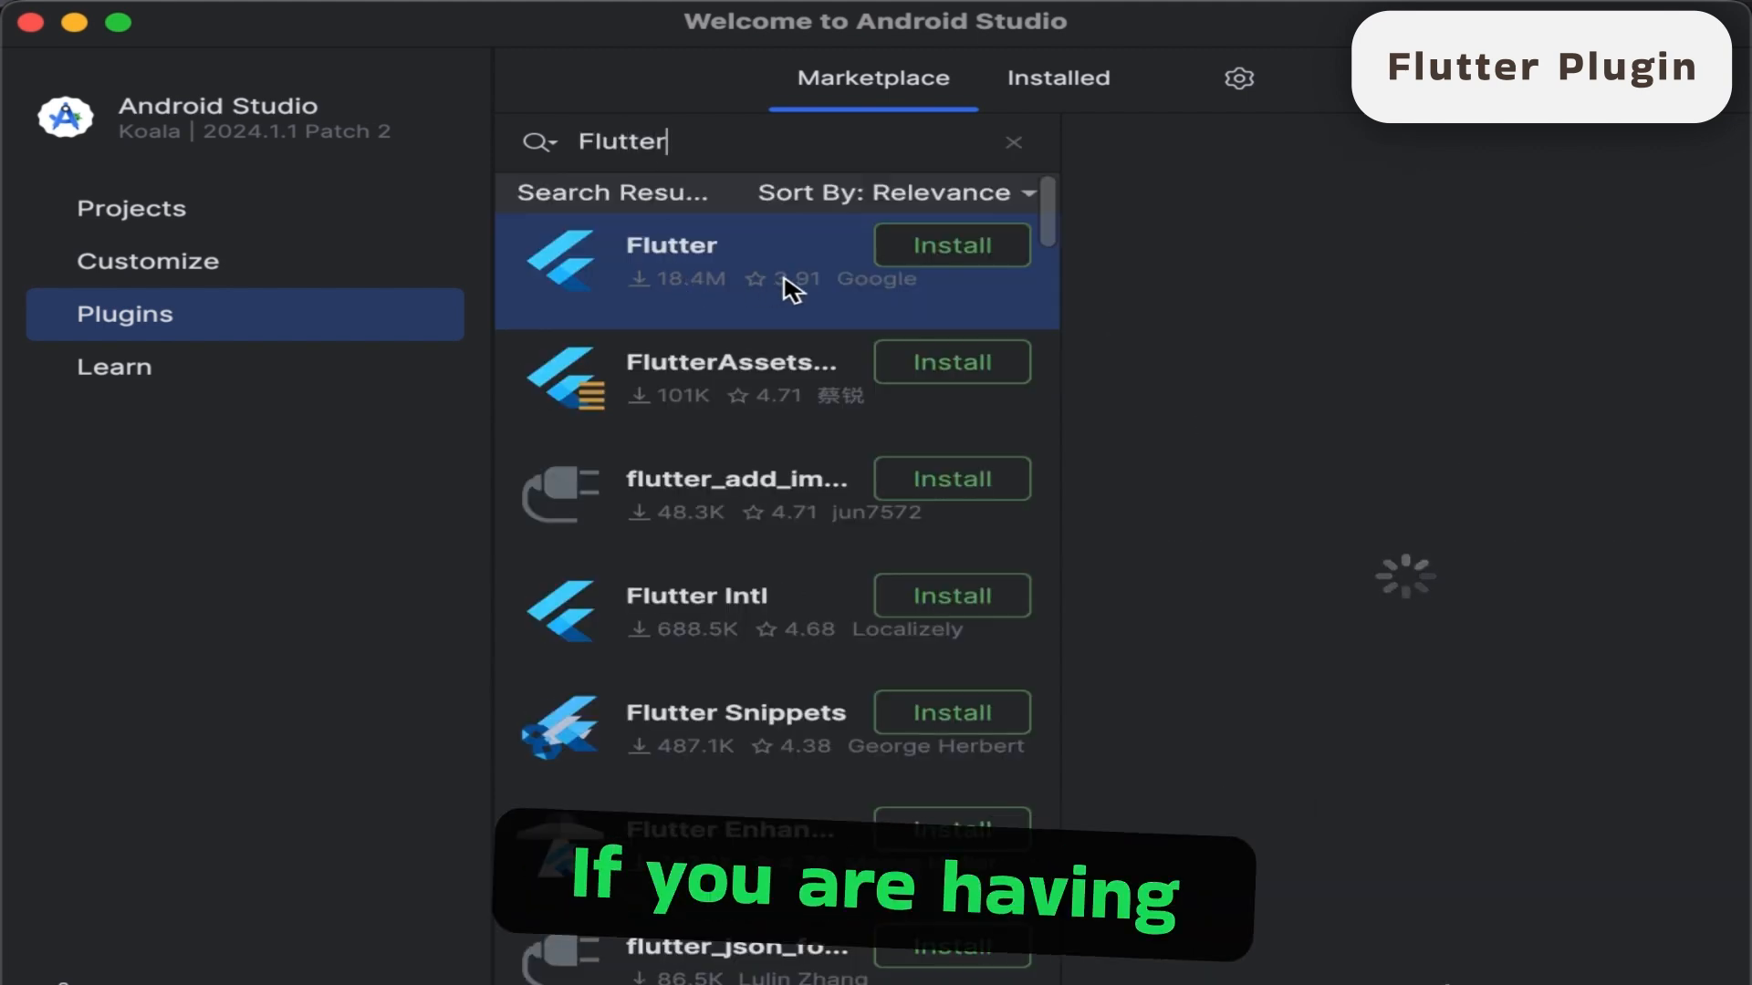
{"action": "left_click", "coordinate": [990, 252]}
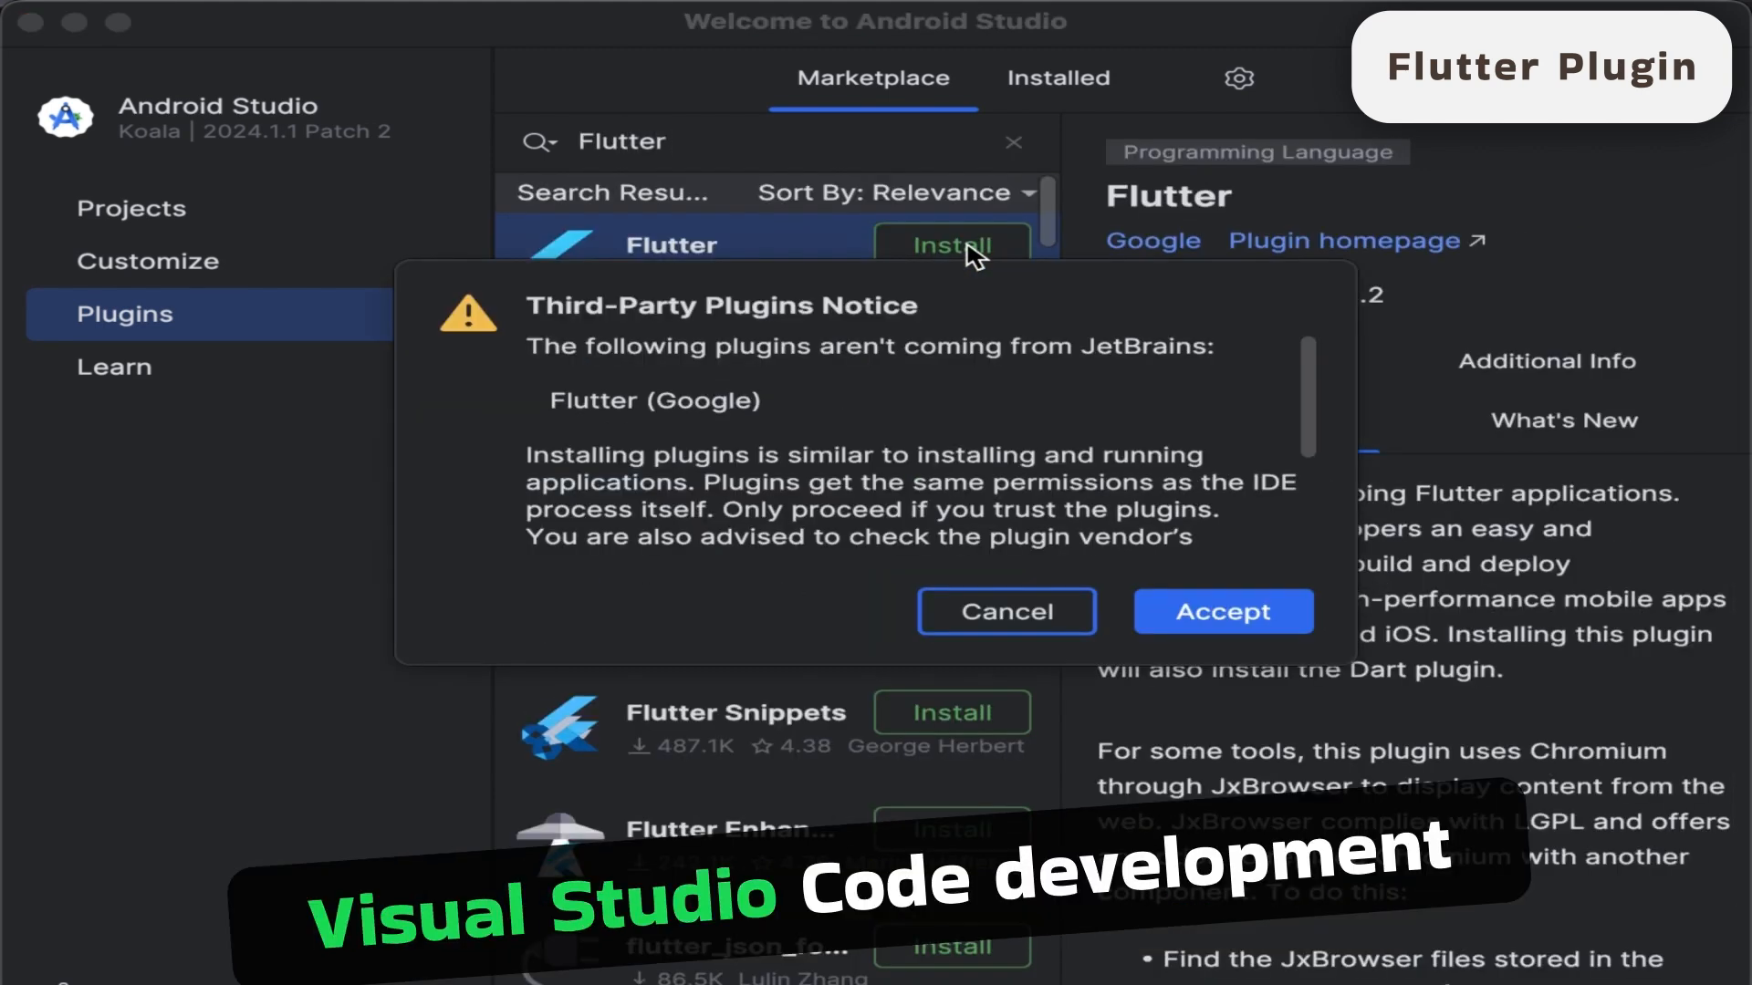
{"action": "left_click", "coordinate": [1246, 623]}
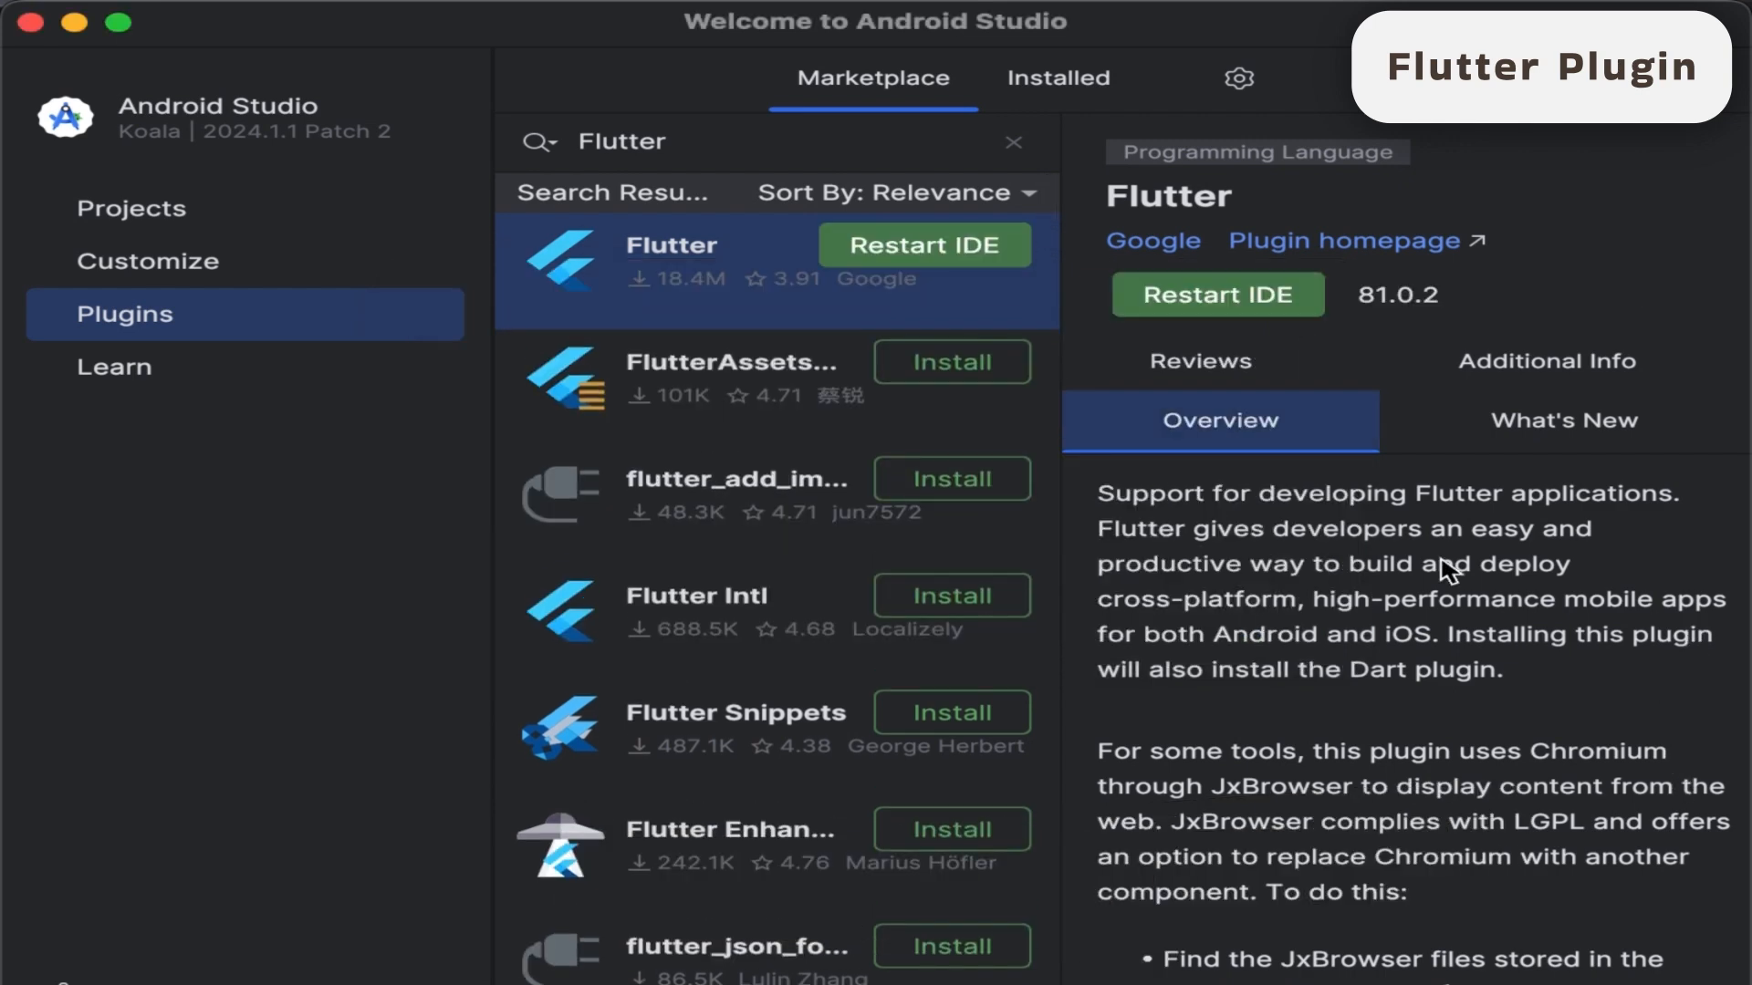
{"action": "left_click", "coordinate": [1244, 303]}
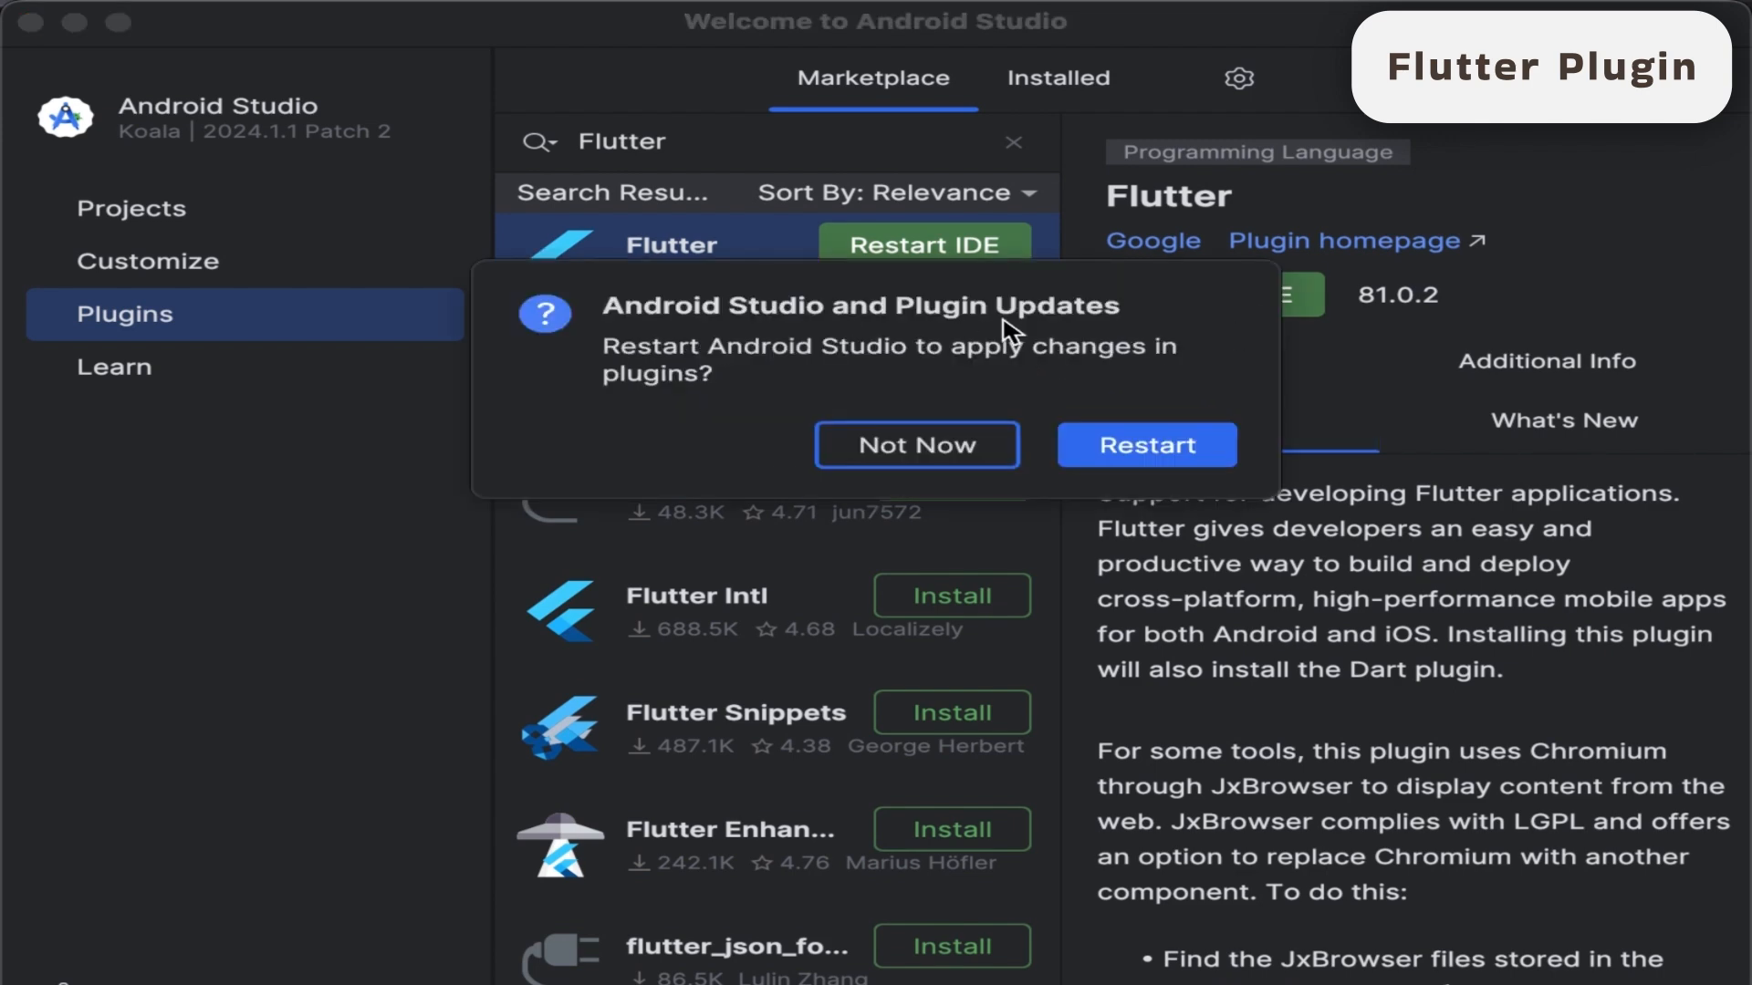
{"action": "left_click", "coordinate": [1174, 447]}
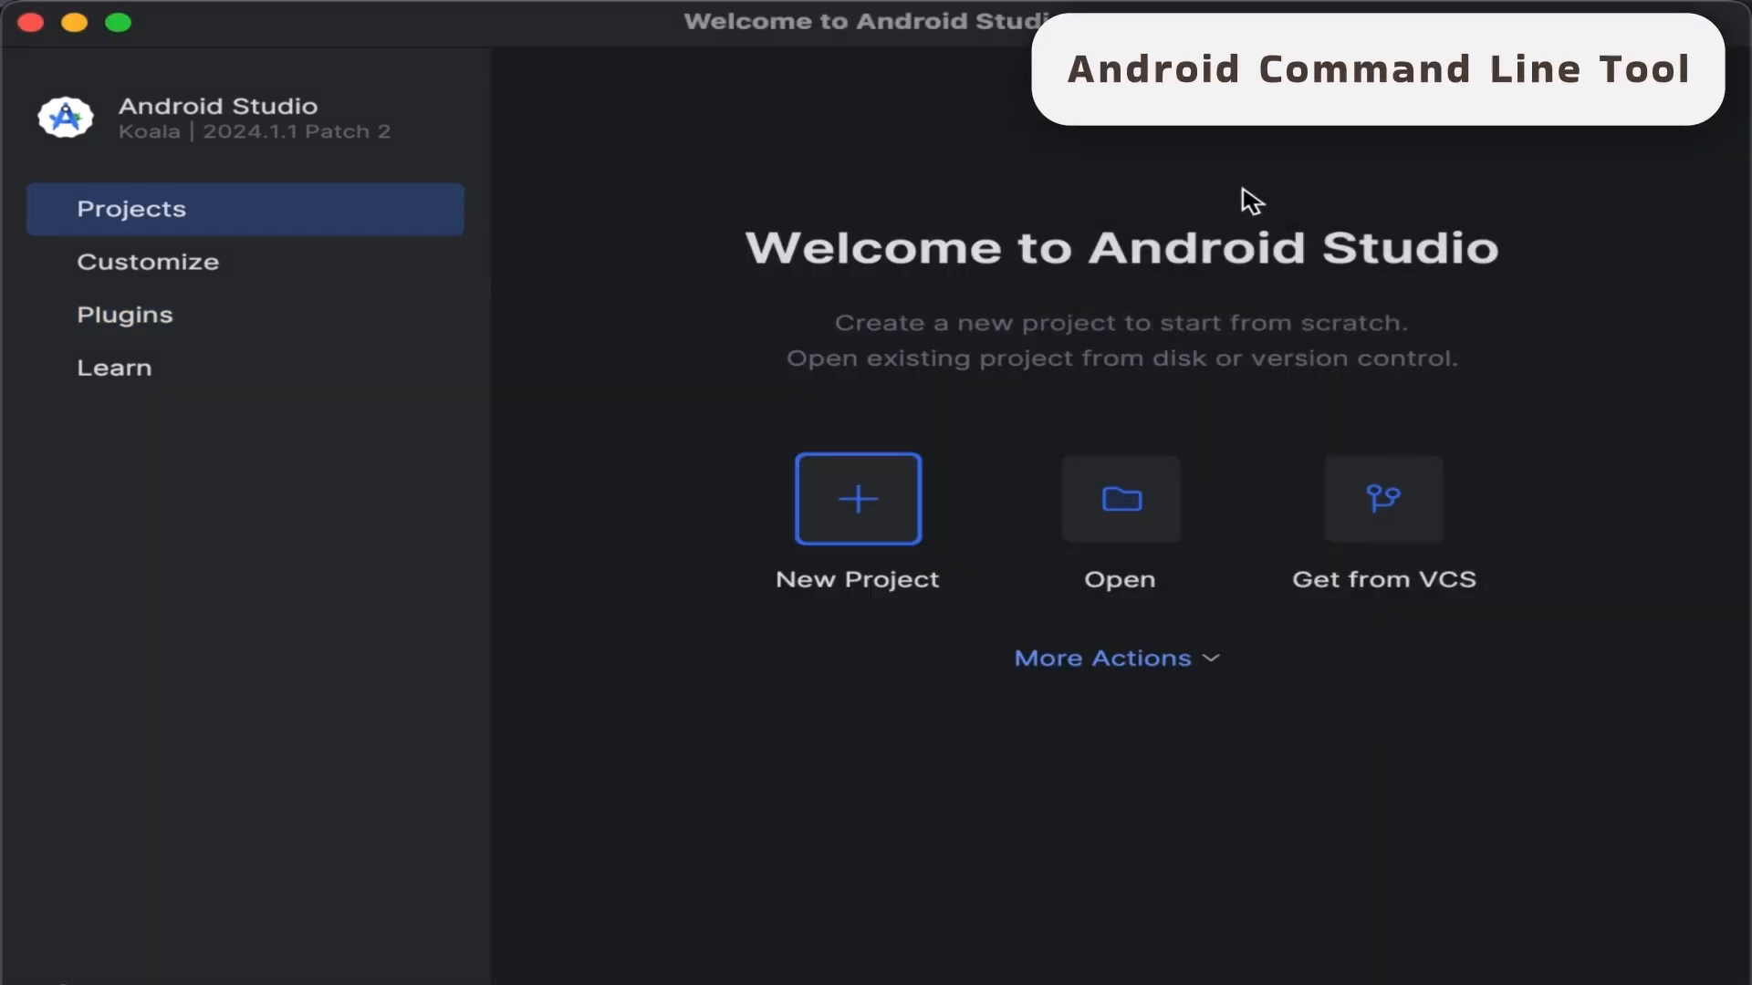
- In the SDK Manager's SDK tools, select Android SDK Command-line Tools (latest), apply the change and confirm the installation
{"action": "left_click", "coordinate": [1209, 666]}
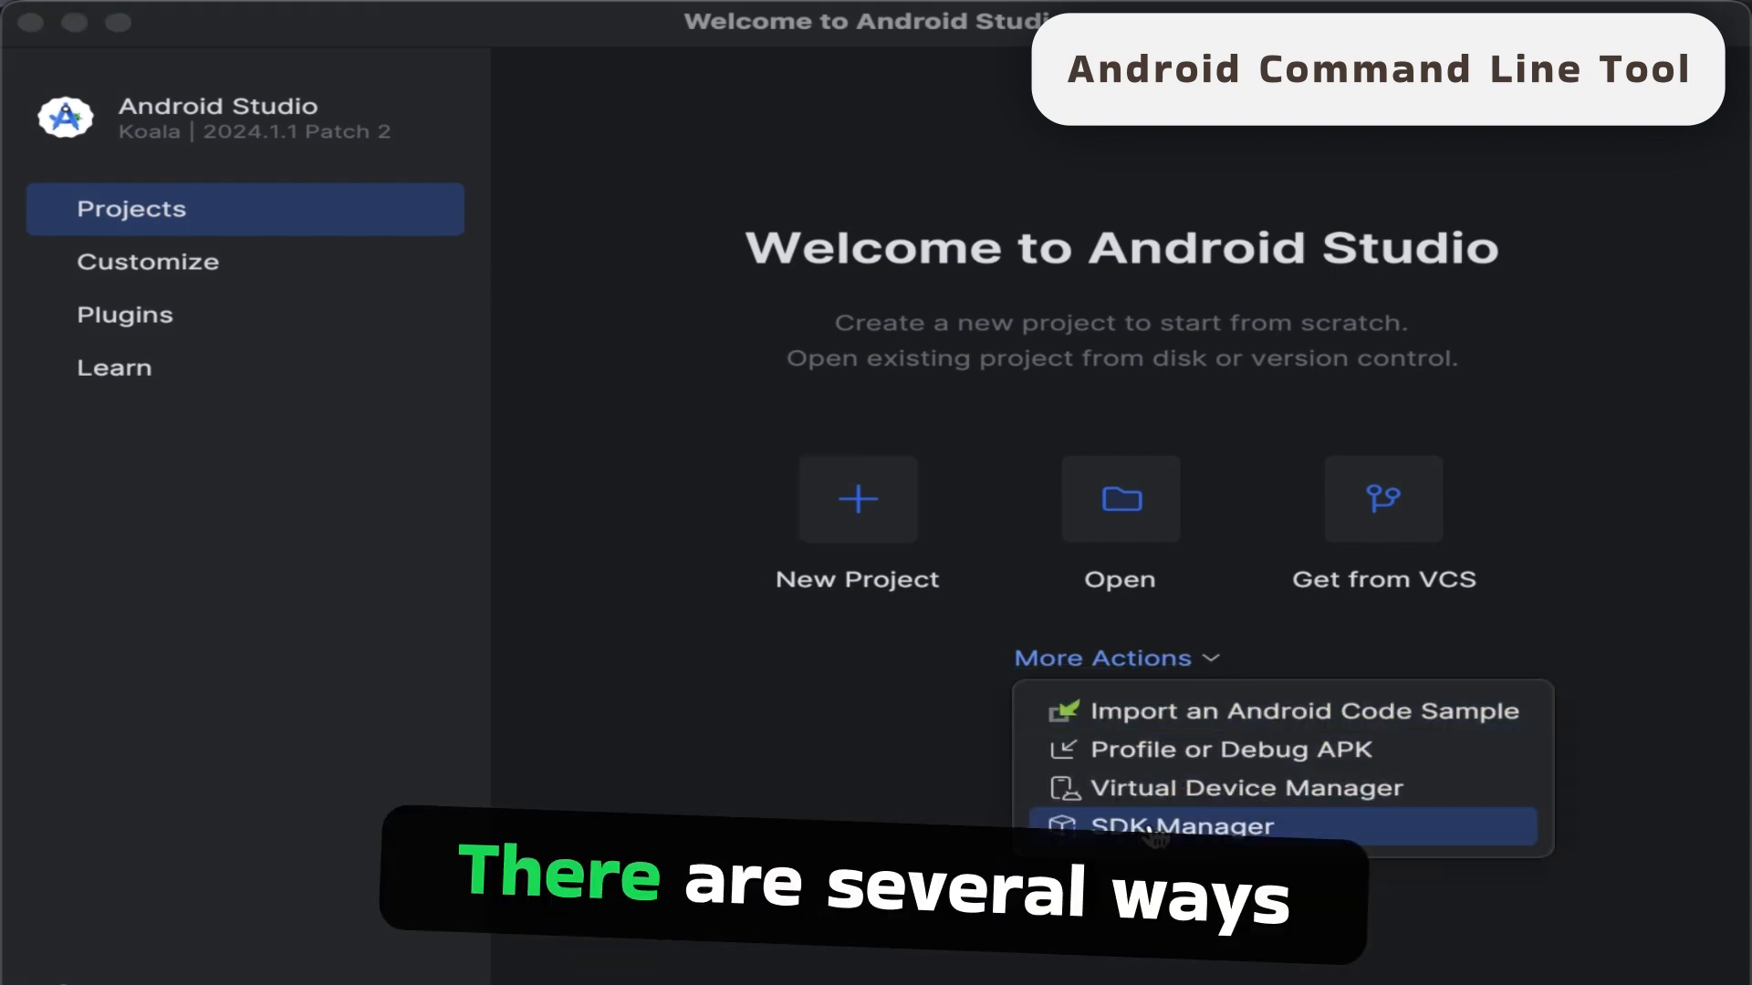
{"action": "left_click", "coordinate": [1224, 830]}
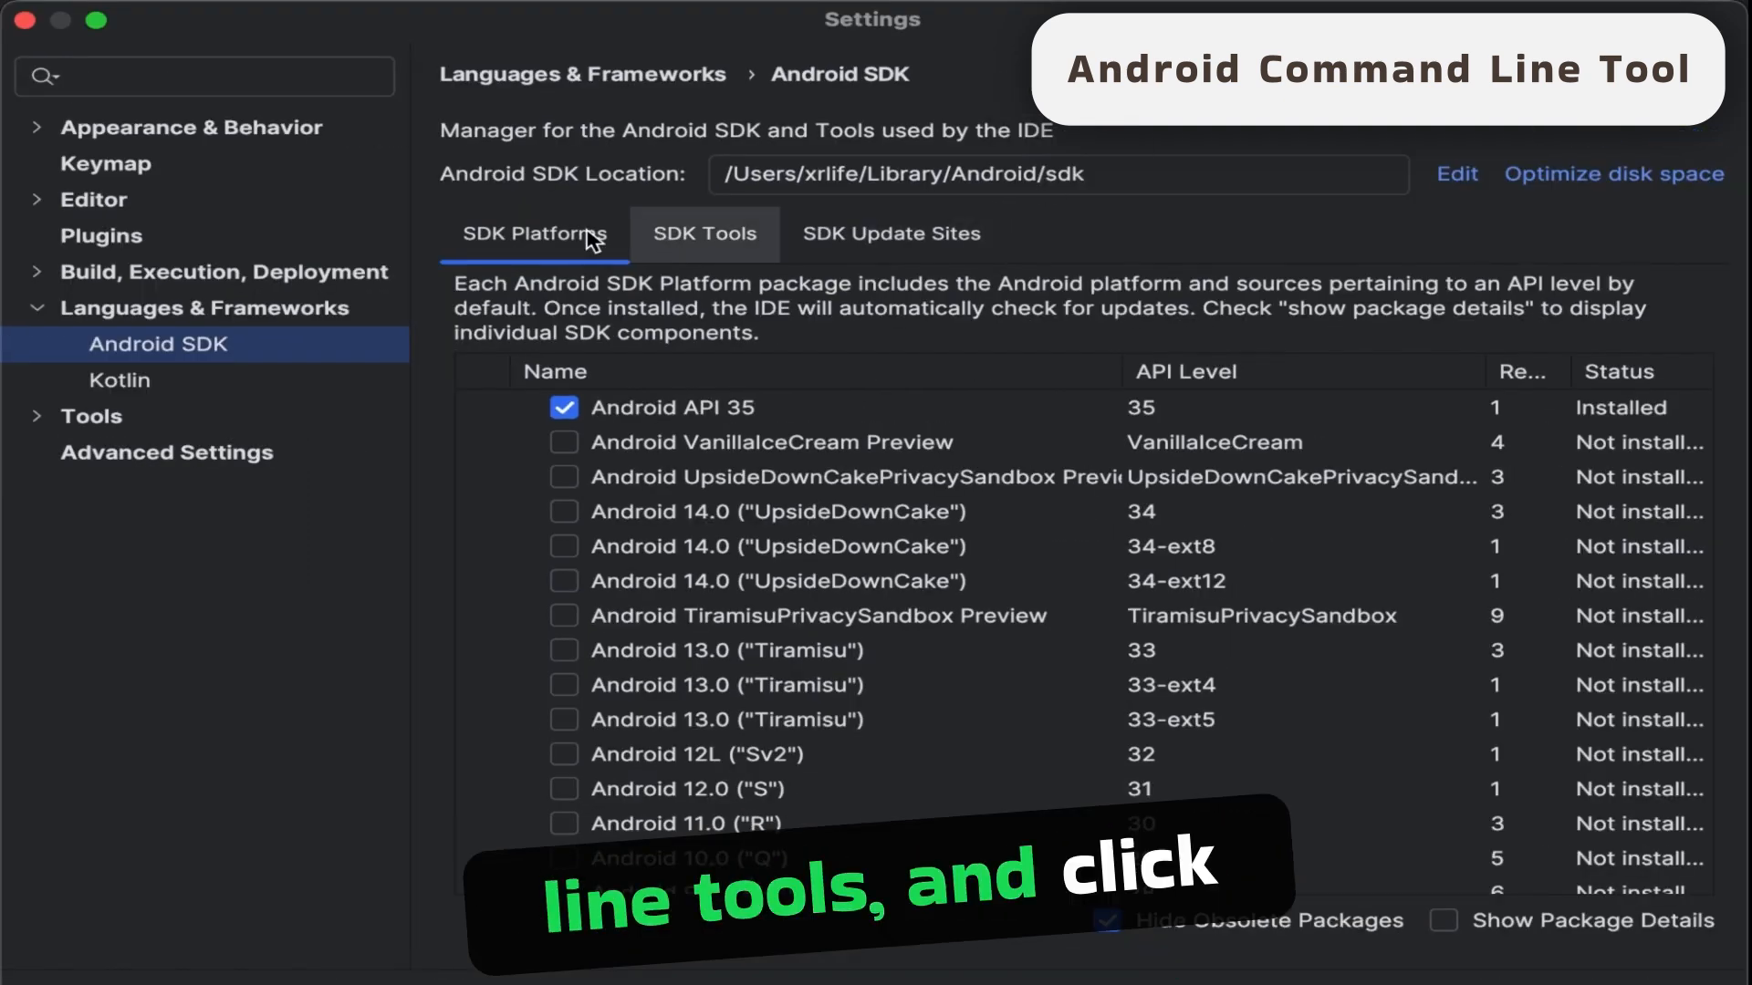
{"action": "left_click", "coordinate": [690, 245]}
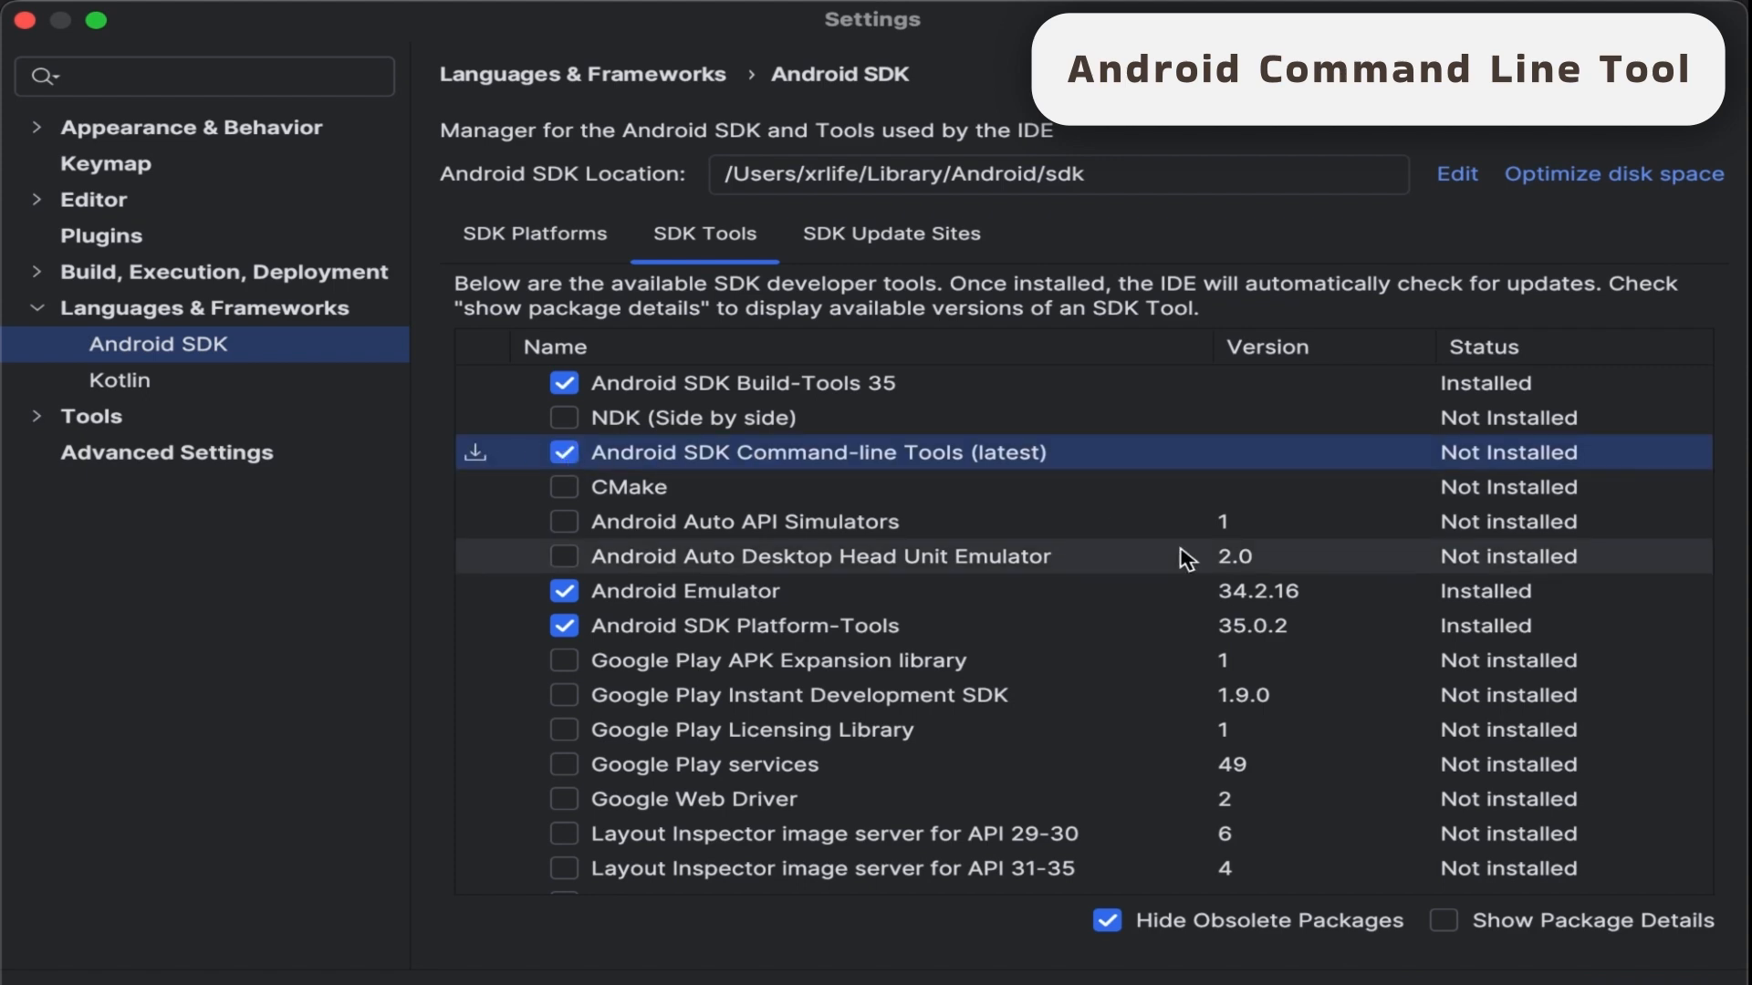
{"action": "left_click", "coordinate": [1515, 984]}
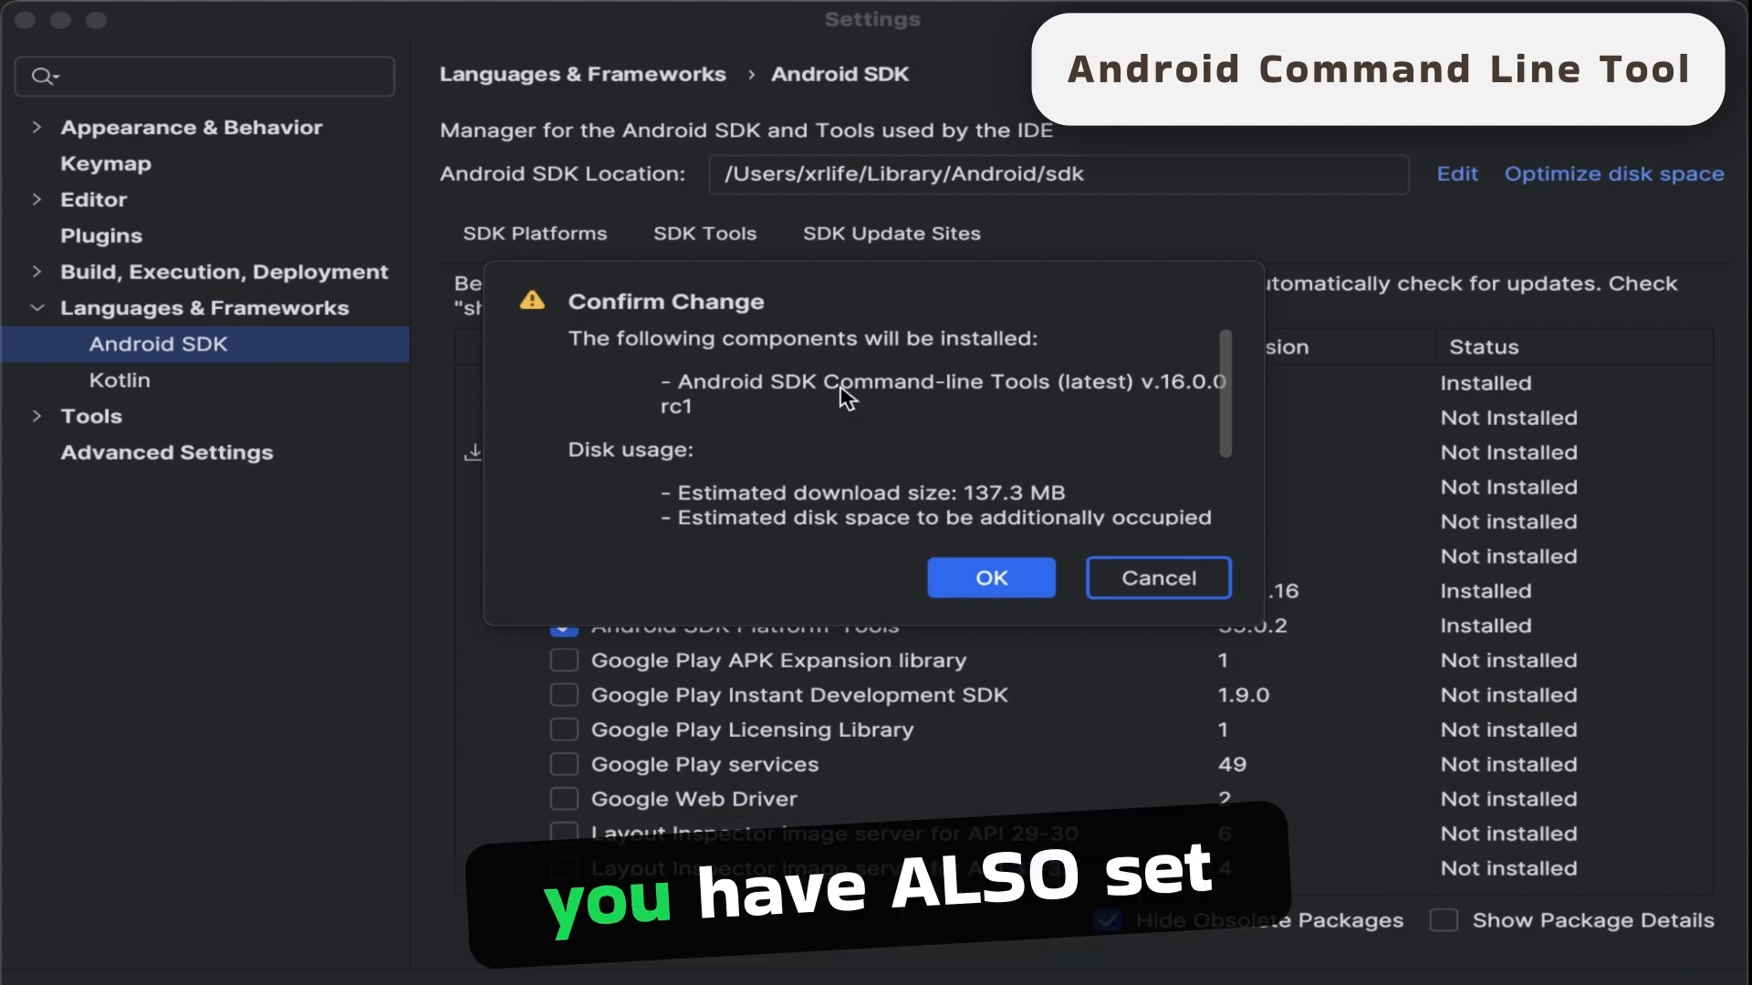
{"action": "left_click", "coordinate": [999, 580]}
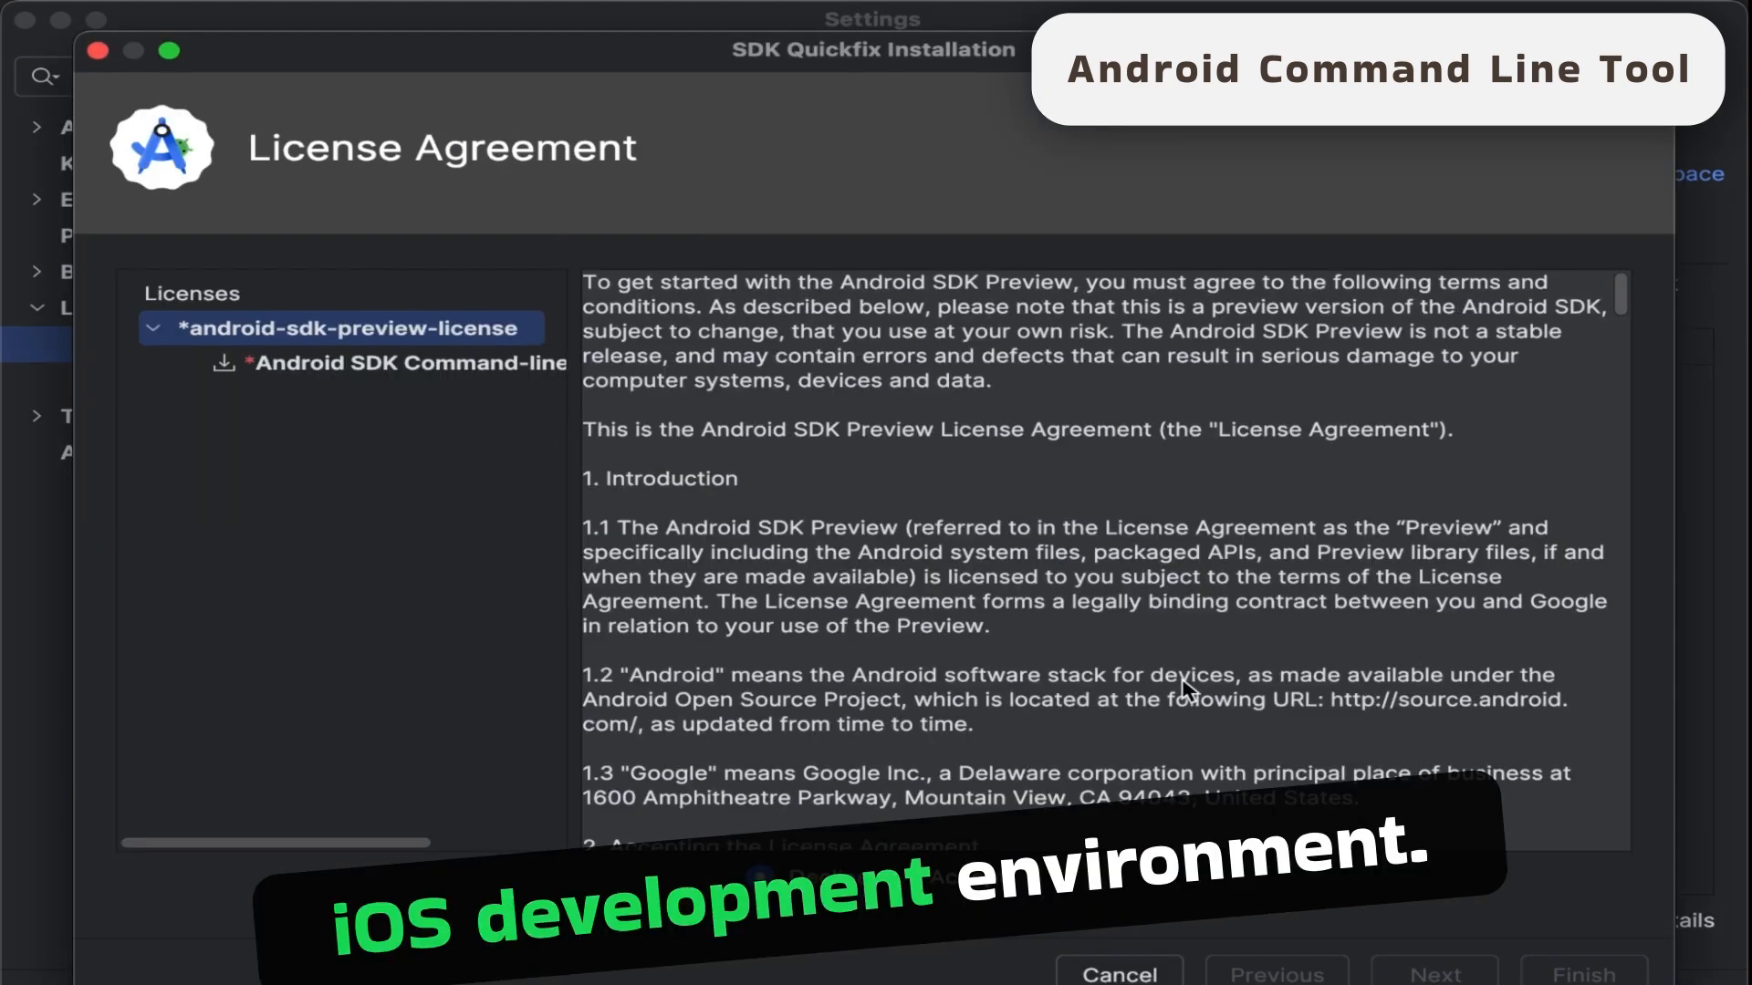
- Accept the android-sdk-preview-license for the command-line tools, scroll through its terms and proceed with the installation
{"action": "left_click", "coordinate": [378, 370]}
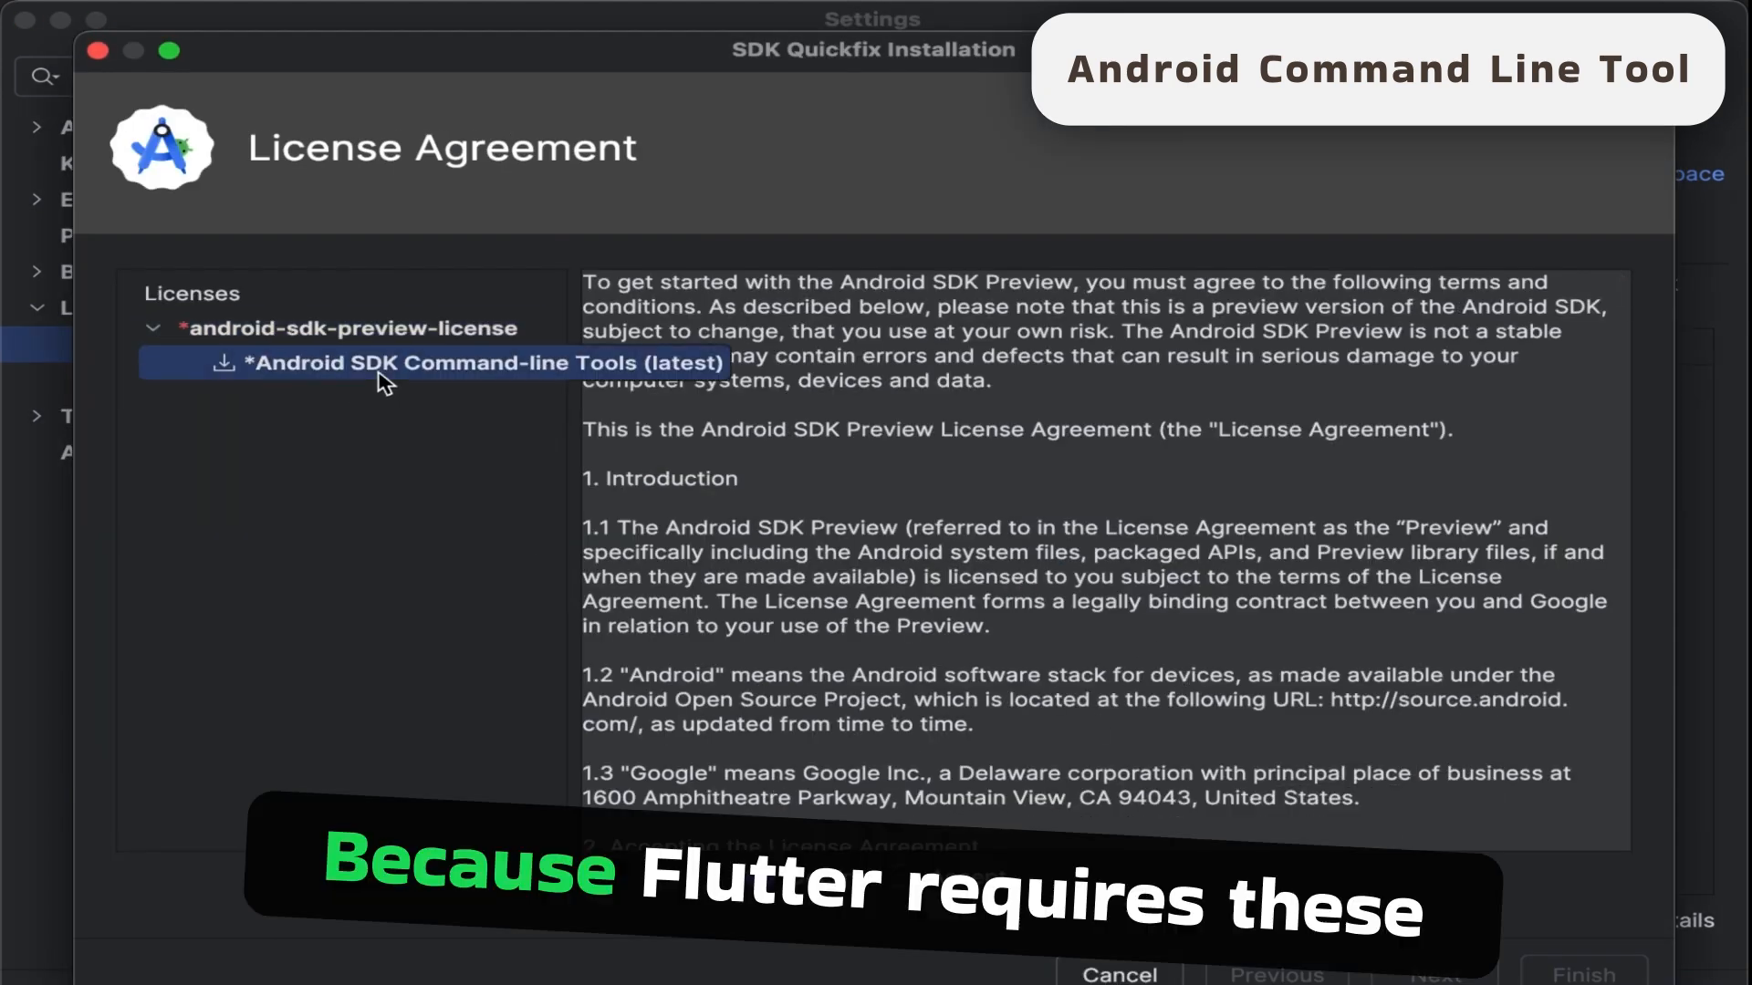
{"action": "left_click", "coordinate": [398, 336]}
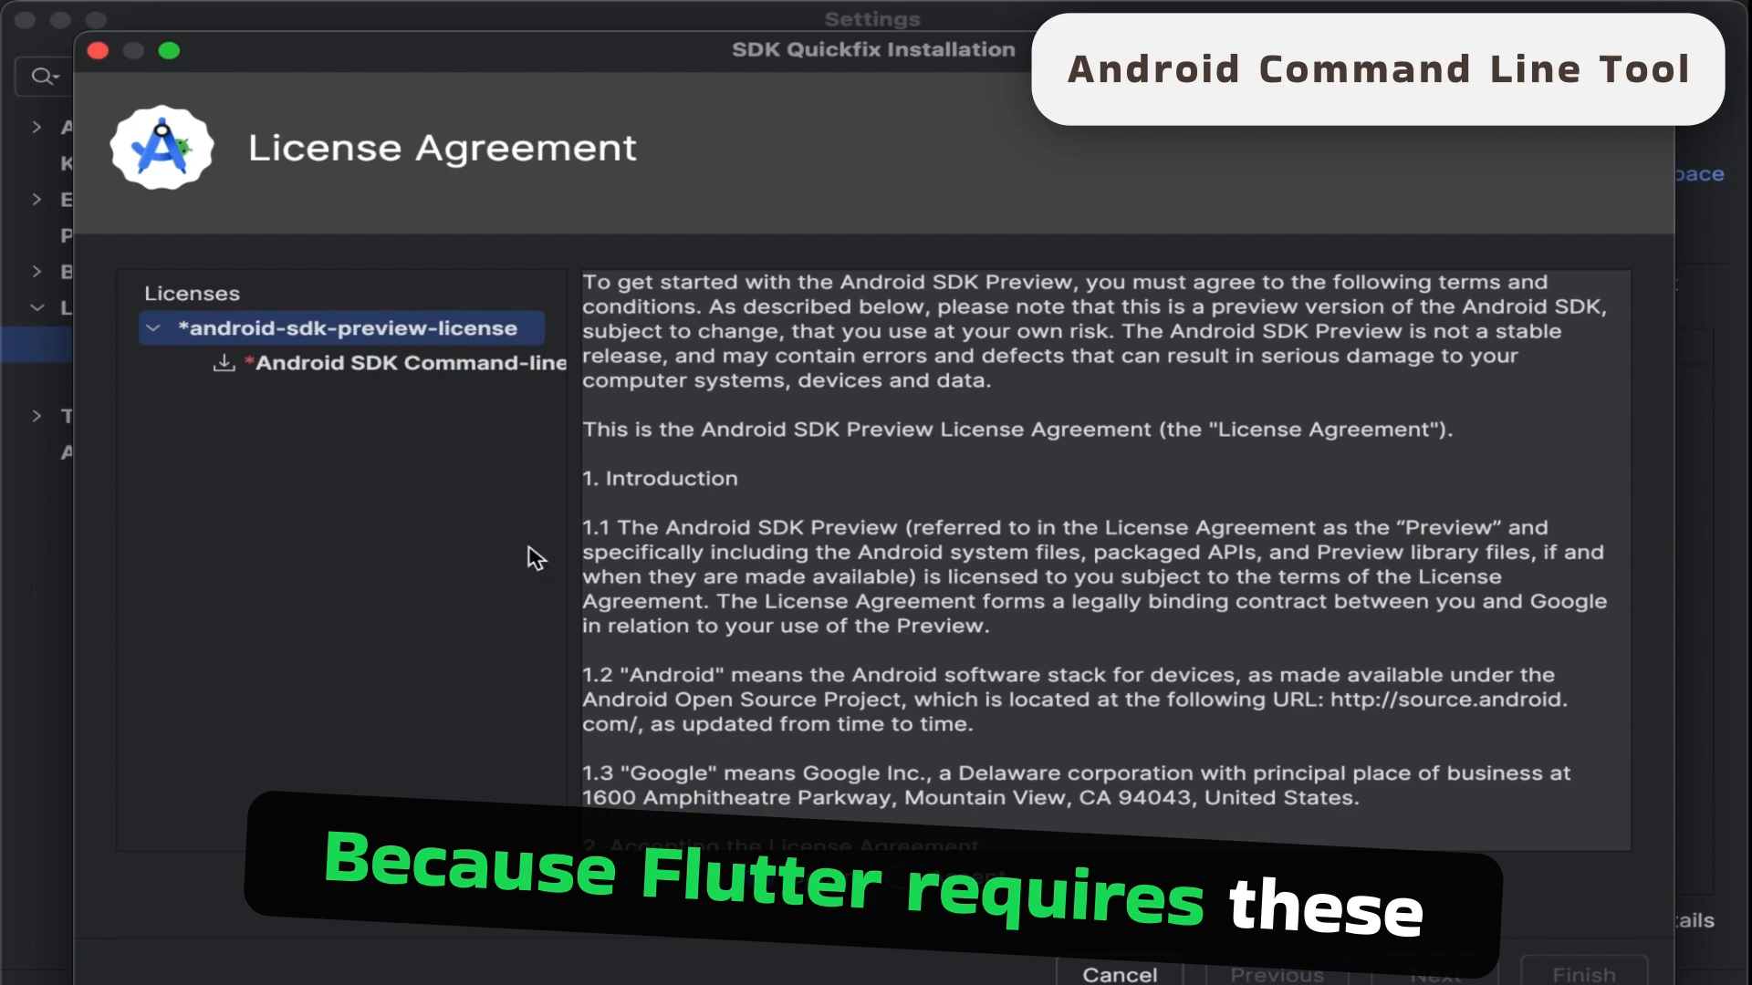
{"action": "left_click", "coordinate": [904, 878]}
{"action": "scroll", "coordinate": [1452, 702], "scroll_direction": "down", "scroll_amount": 20}
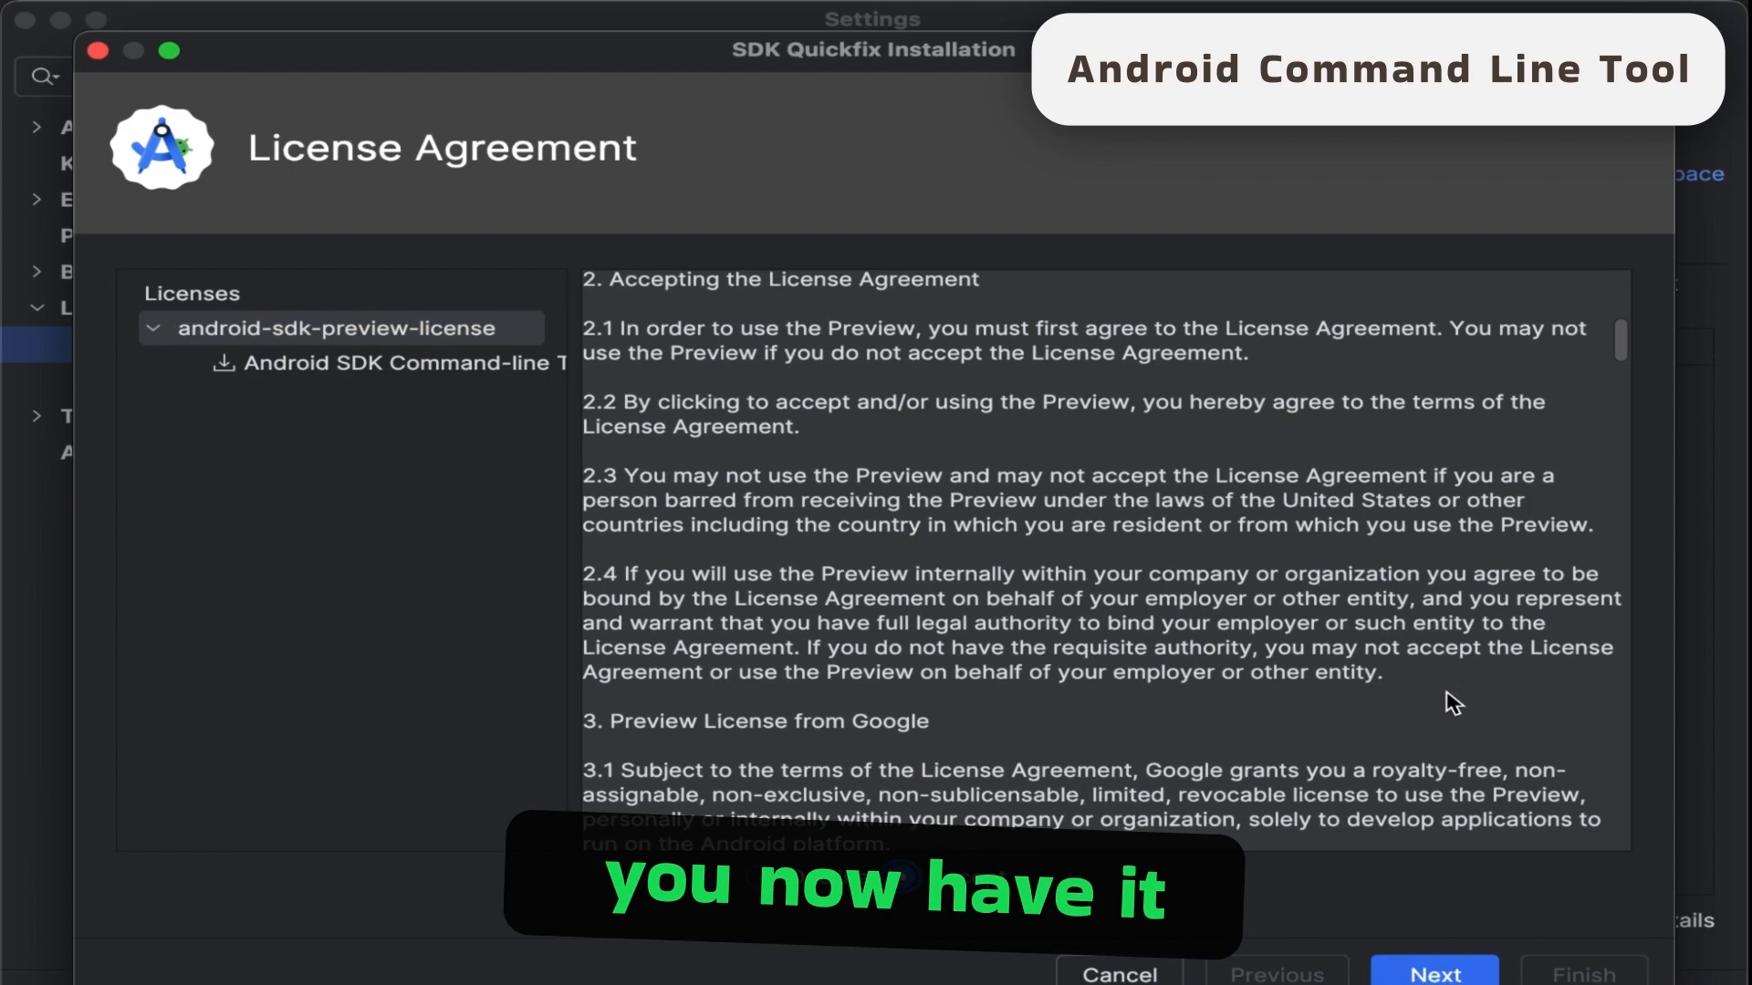
{"action": "scroll", "coordinate": [1452, 703], "scroll_direction": "down", "scroll_amount": 20}
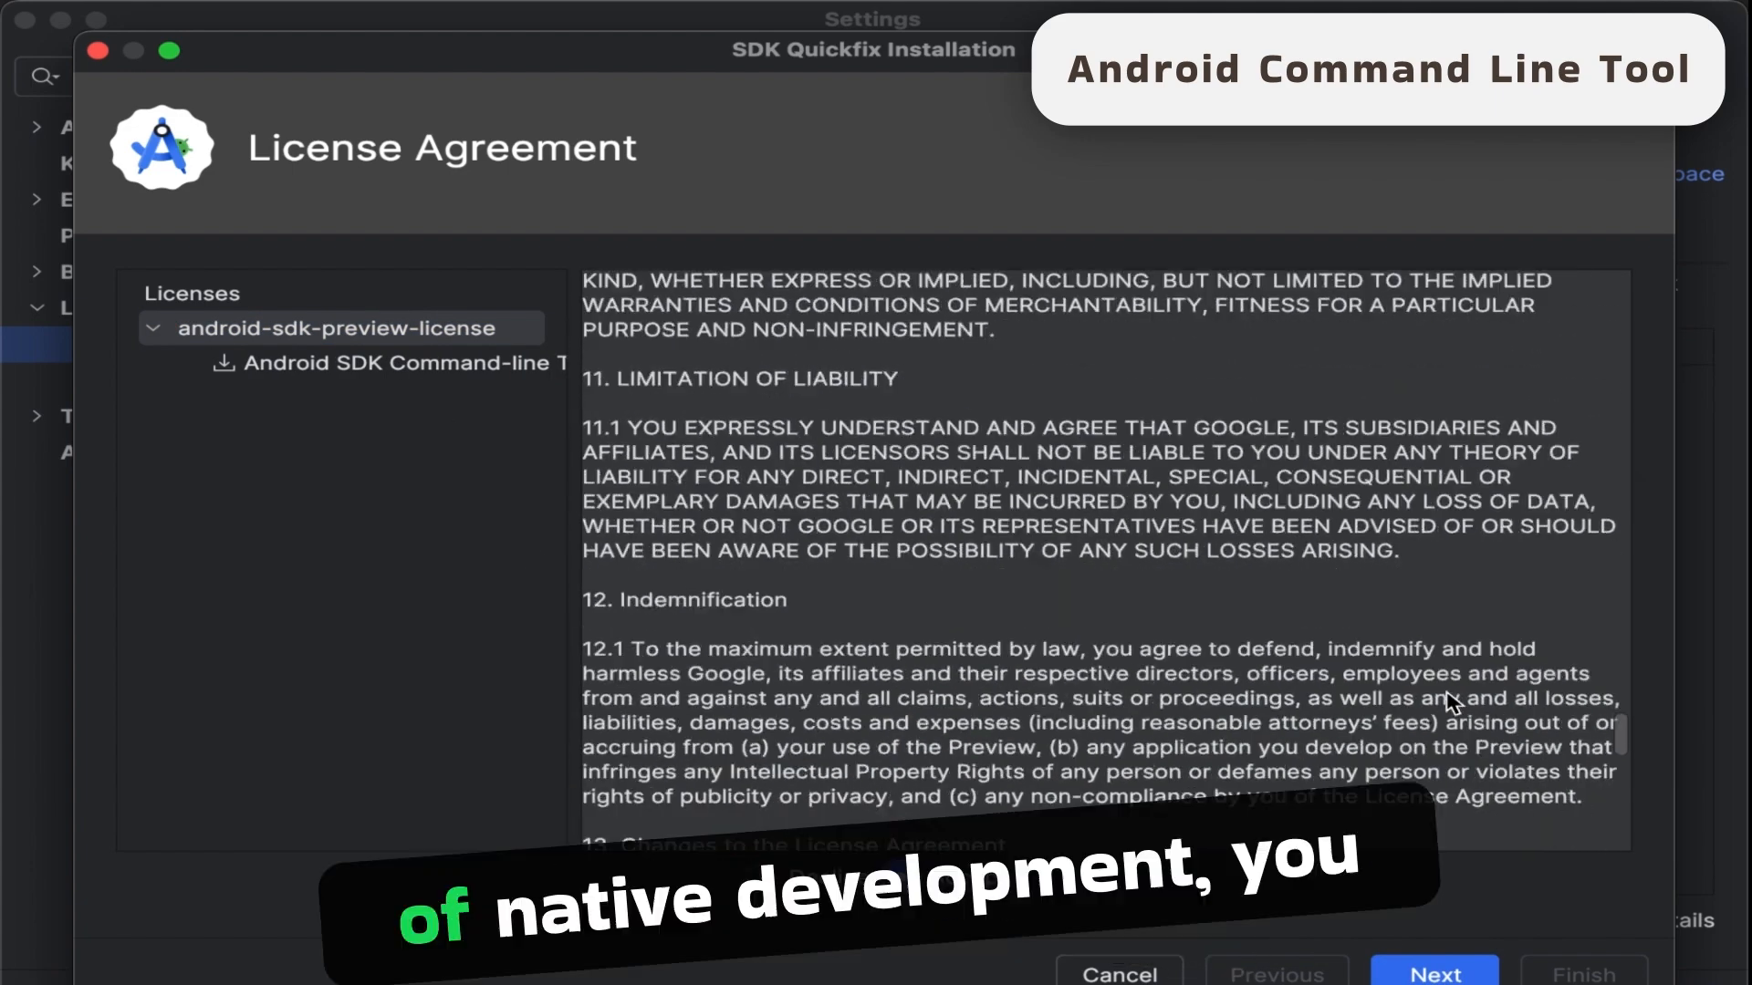
{"action": "scroll", "coordinate": [1461, 685], "scroll_direction": "down", "scroll_amount": 2}
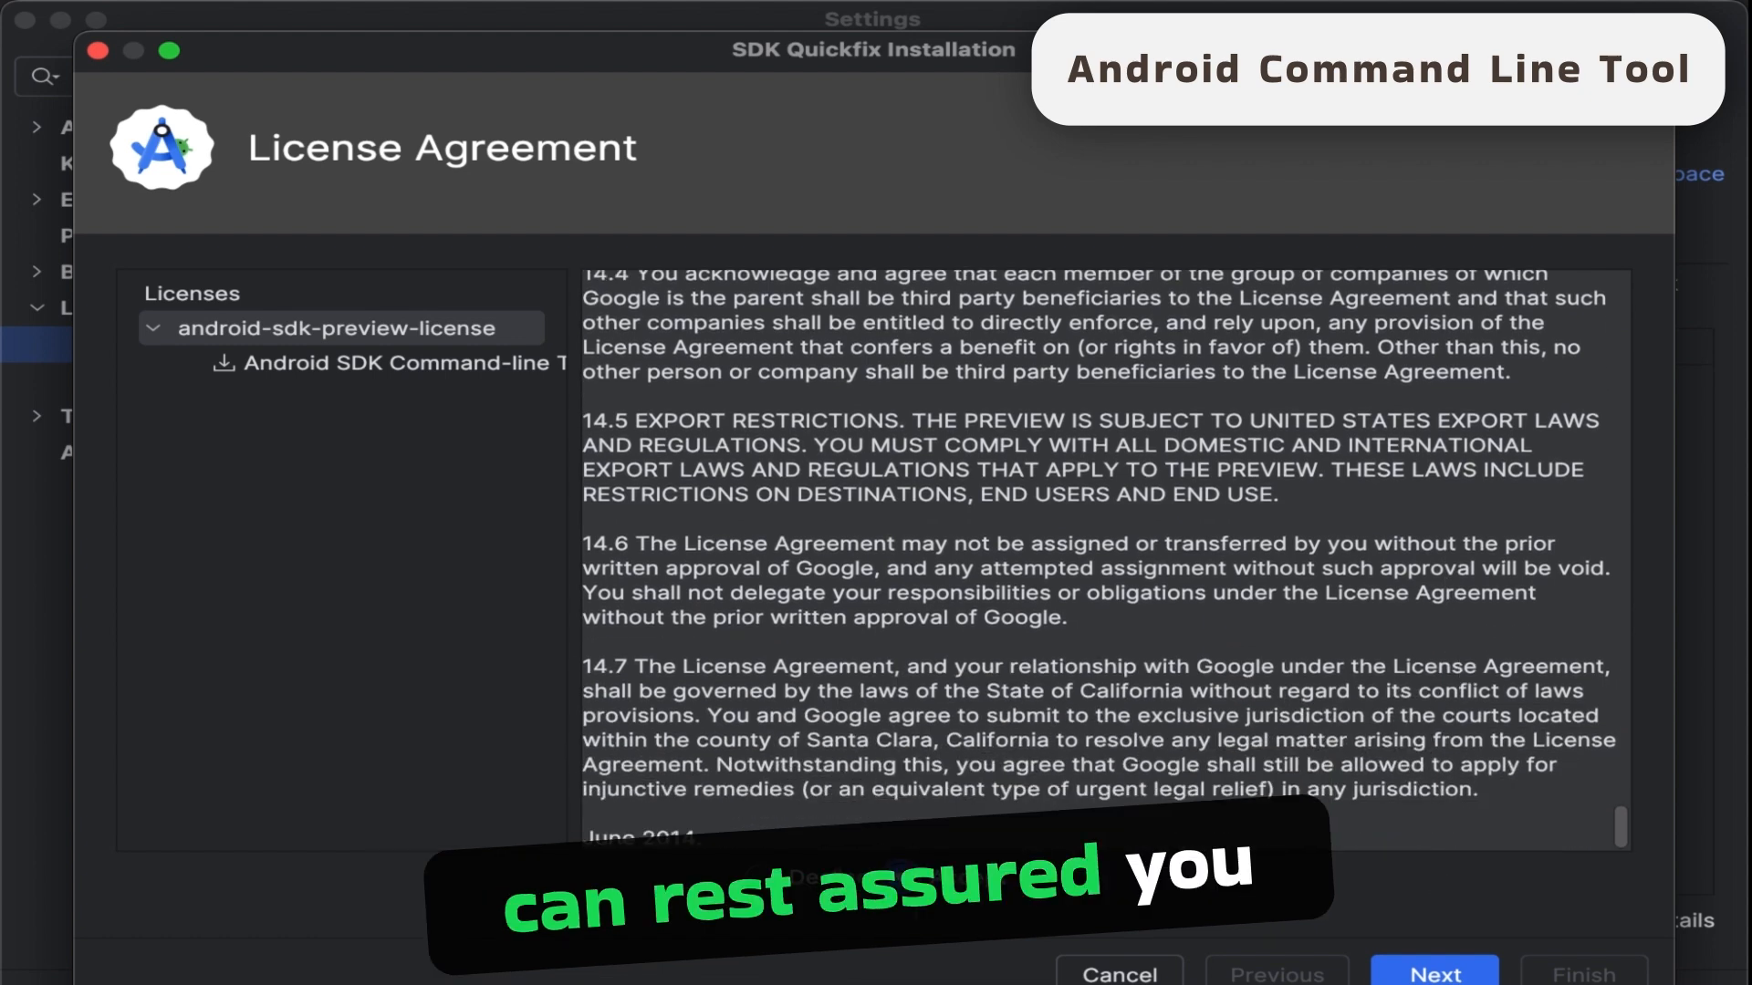
{"action": "left_click", "coordinate": [1435, 973]}
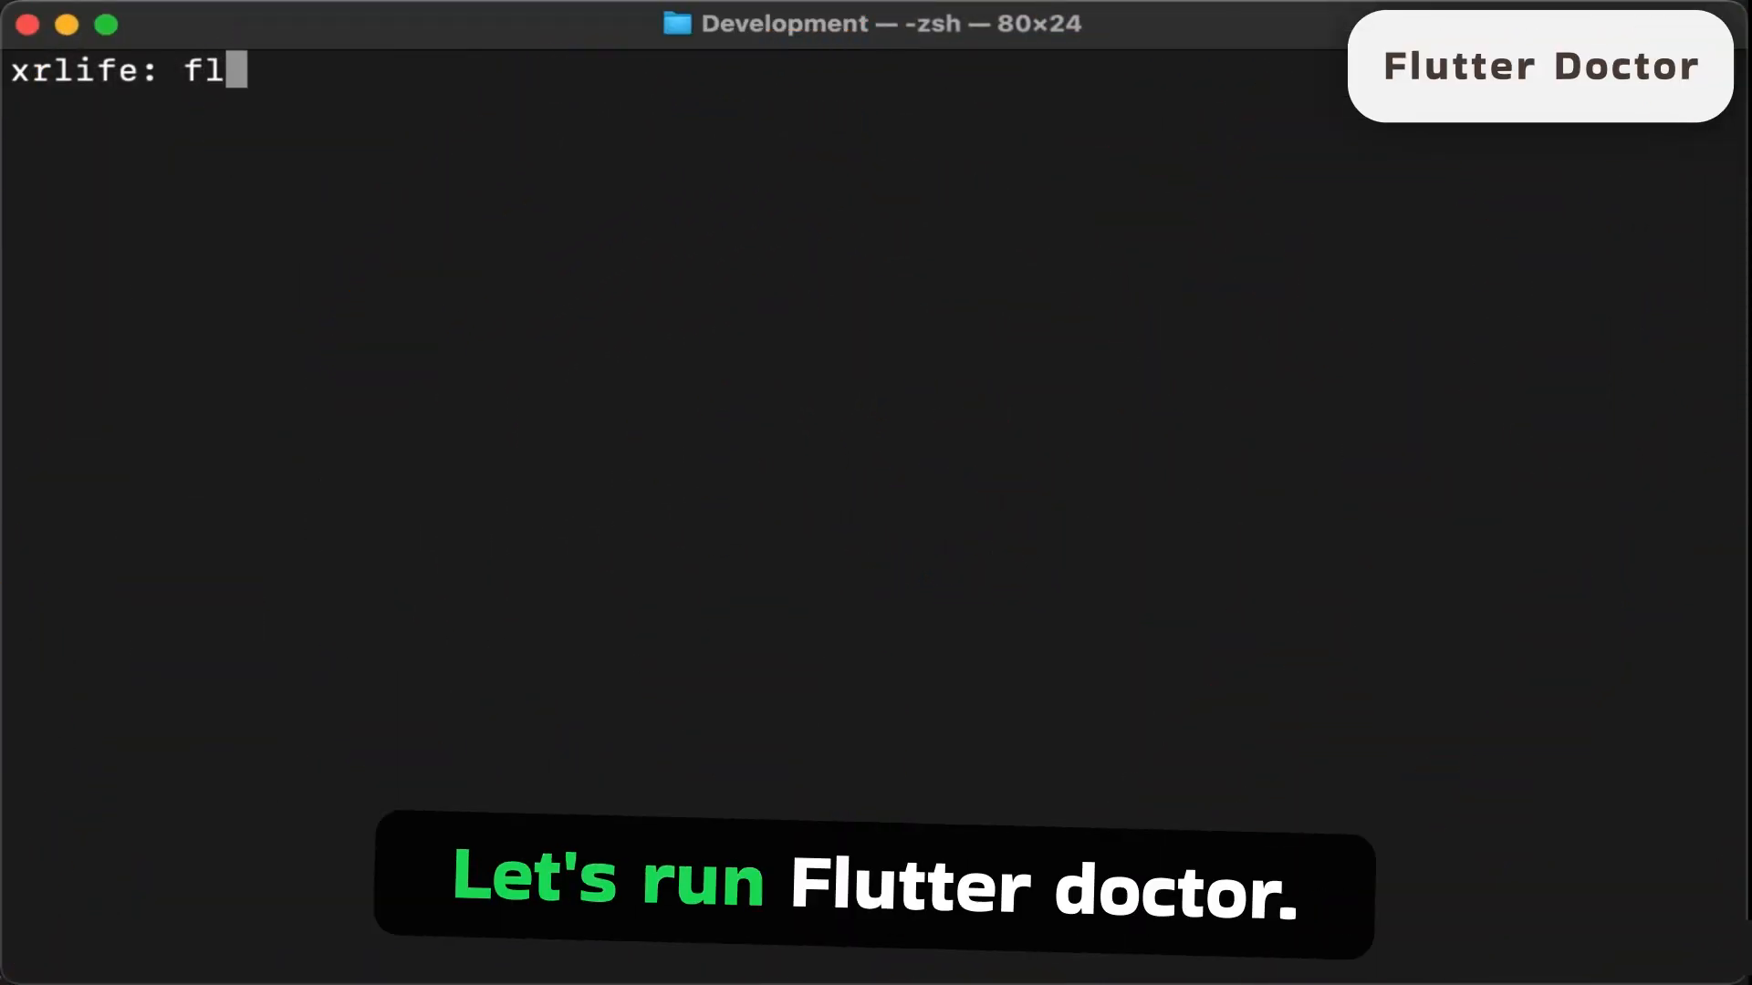
- Run flutter doctor in the terminal to check the Flutter development setup
{"action": "type", "text": "utter doctor"}
{"action": "key", "text": "Return"}
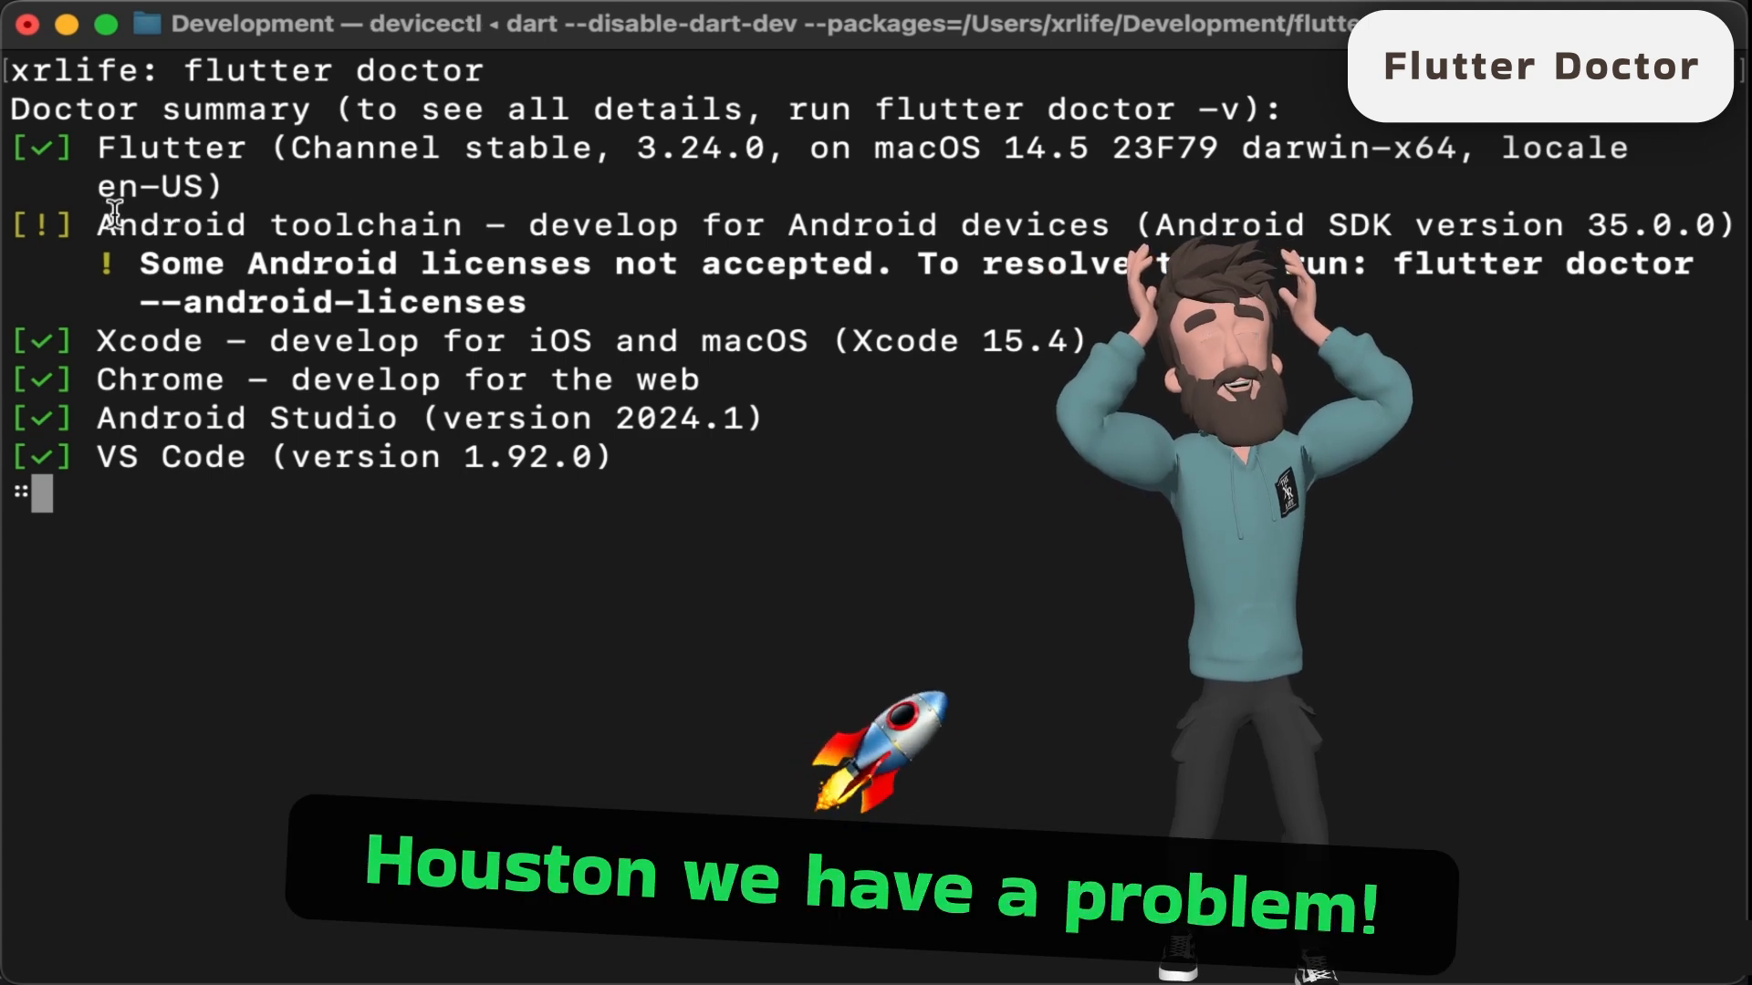
- Copy the suggested command from the doctor report, clear the terminal and run flutter doctor --android-licenses
{"action": "left_click_drag", "start_coordinate": [99, 225], "coordinate": [475, 228]}
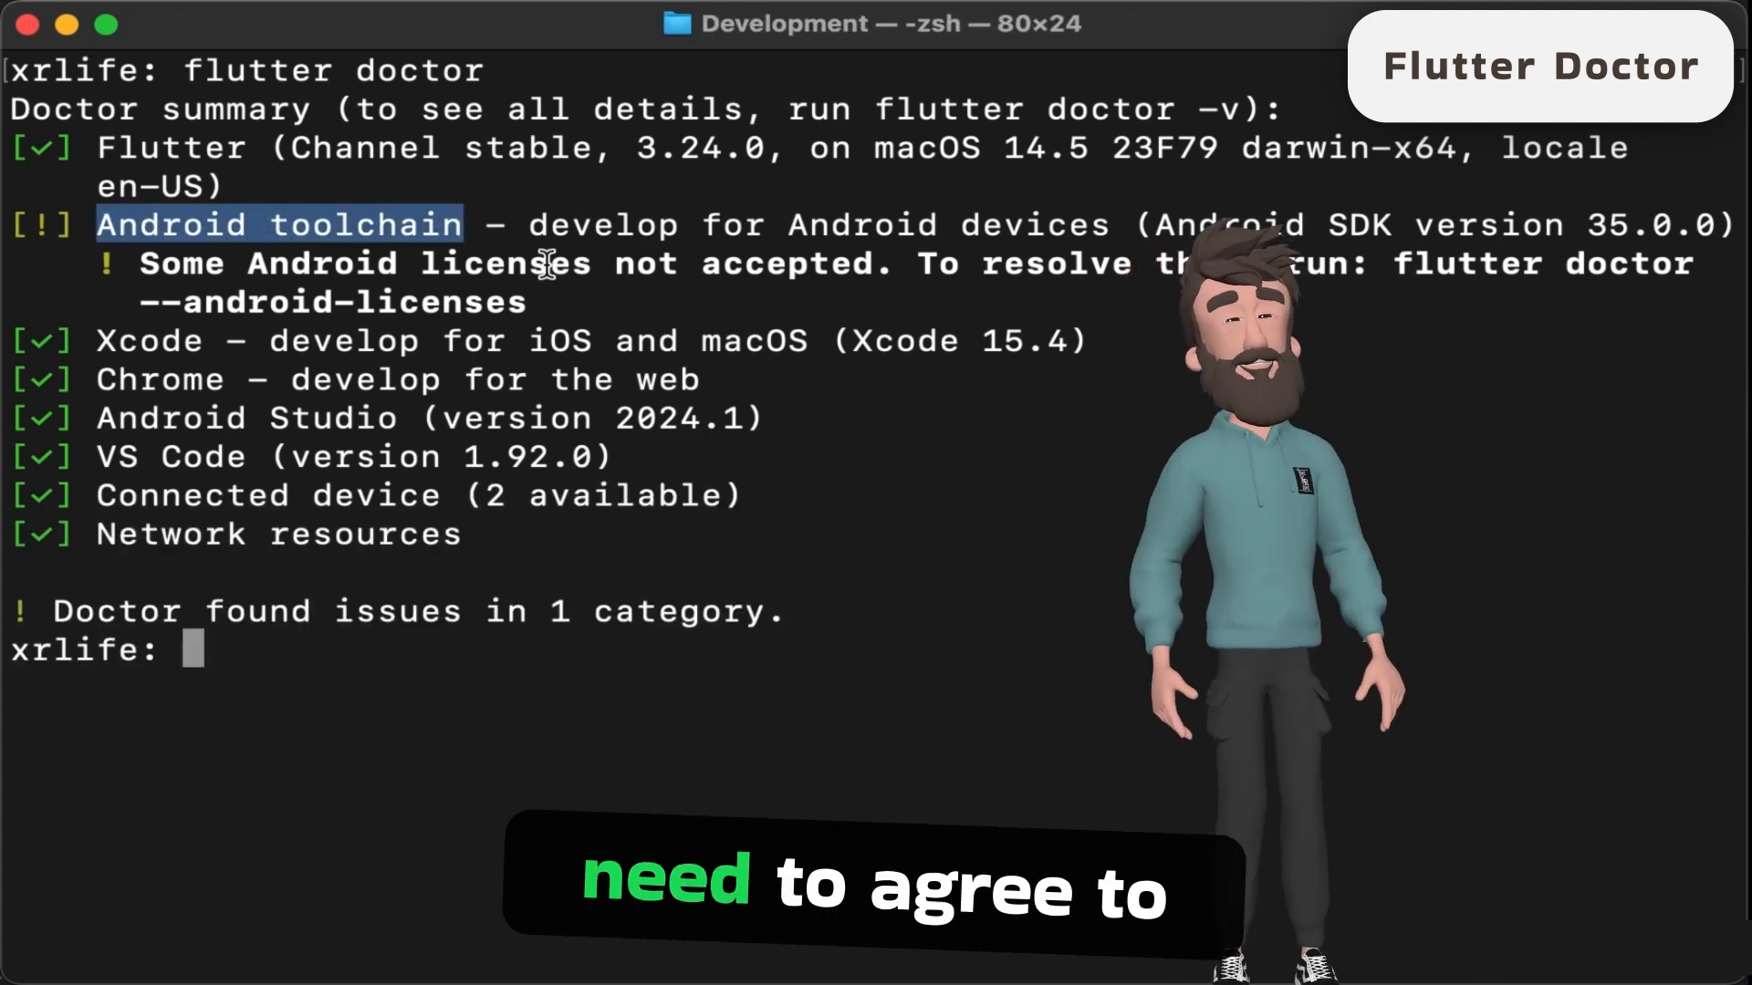
{"action": "left_click", "coordinate": [645, 303]}
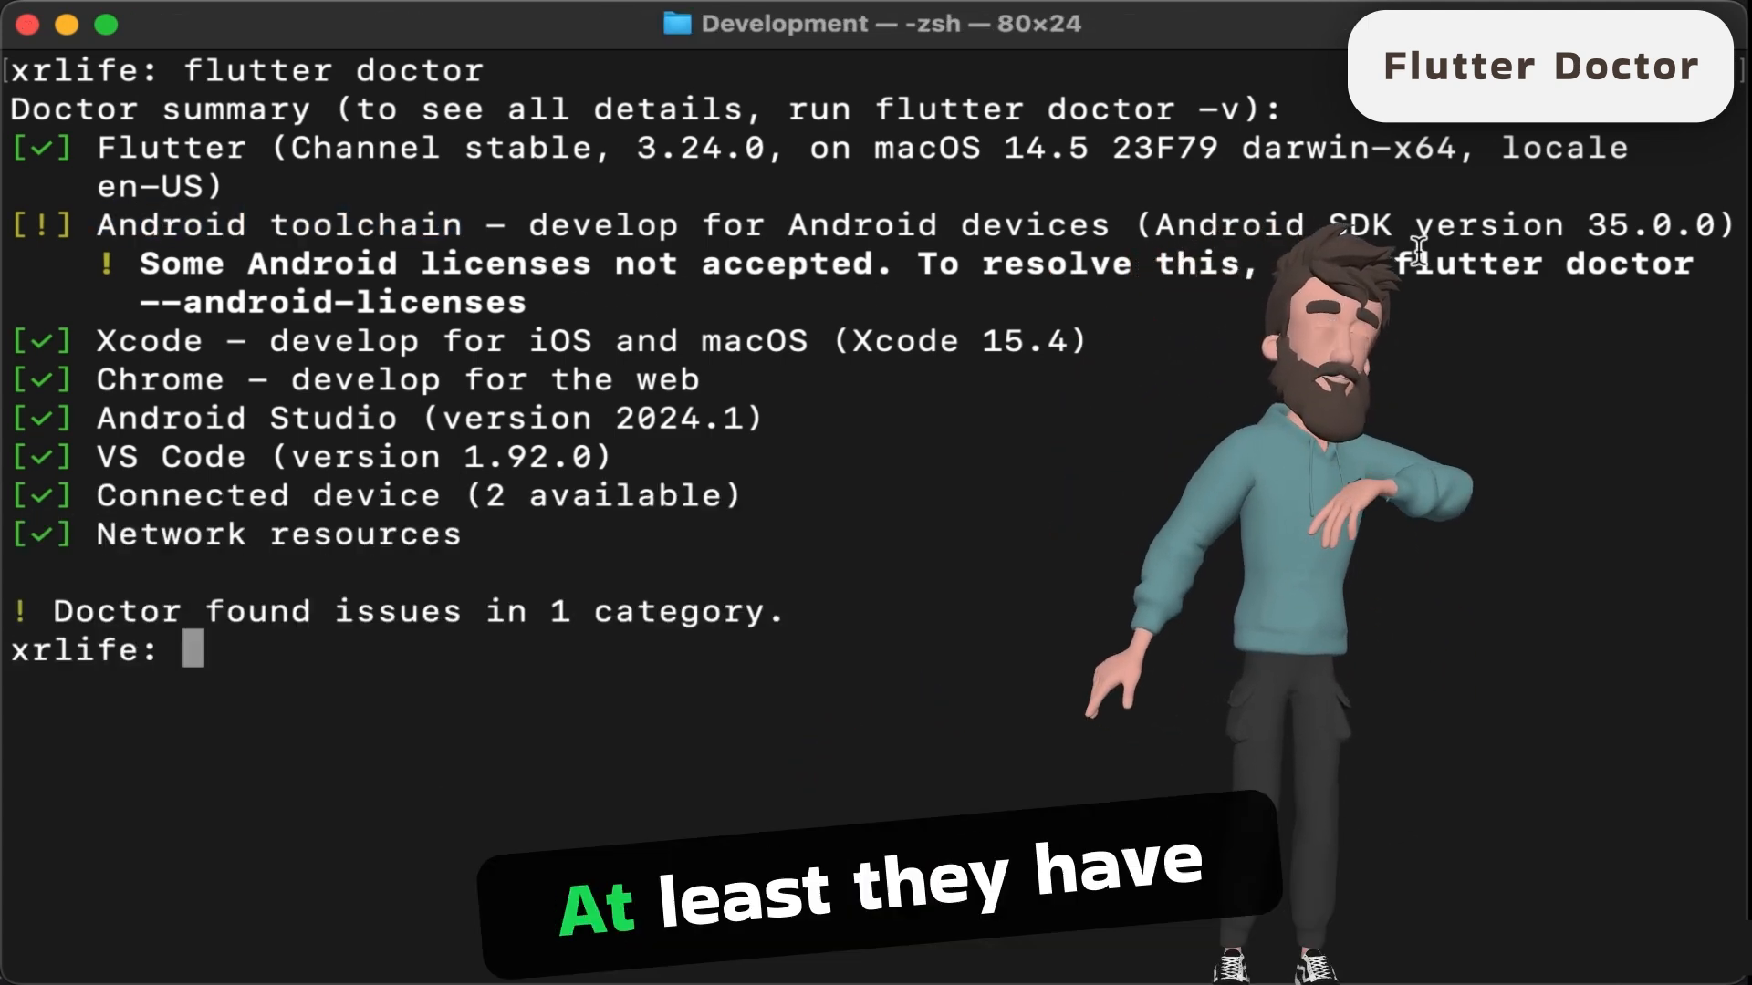
{"action": "left_click_drag", "start_coordinate": [540, 302], "coordinate": [1378, 283]}
{"action": "key", "text": "super+c"}
{"action": "left_click", "coordinate": [911, 634]}
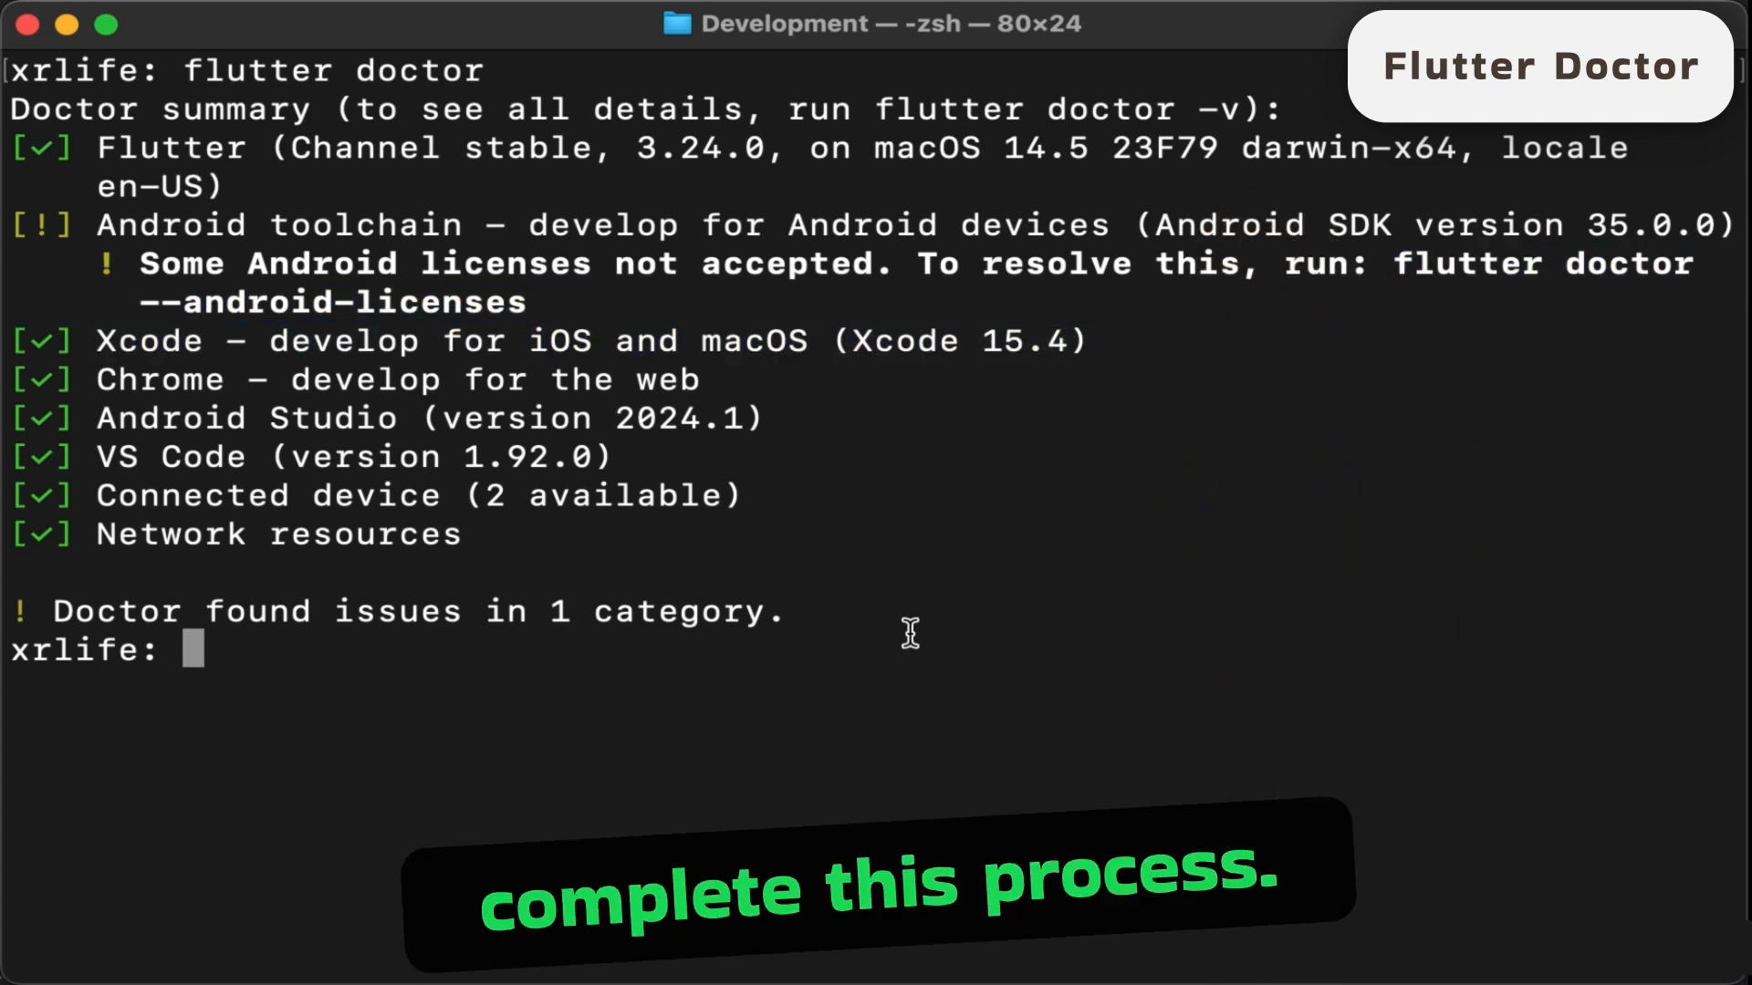
{"action": "type", "text": "clear"}
{"action": "key", "text": "Return"}
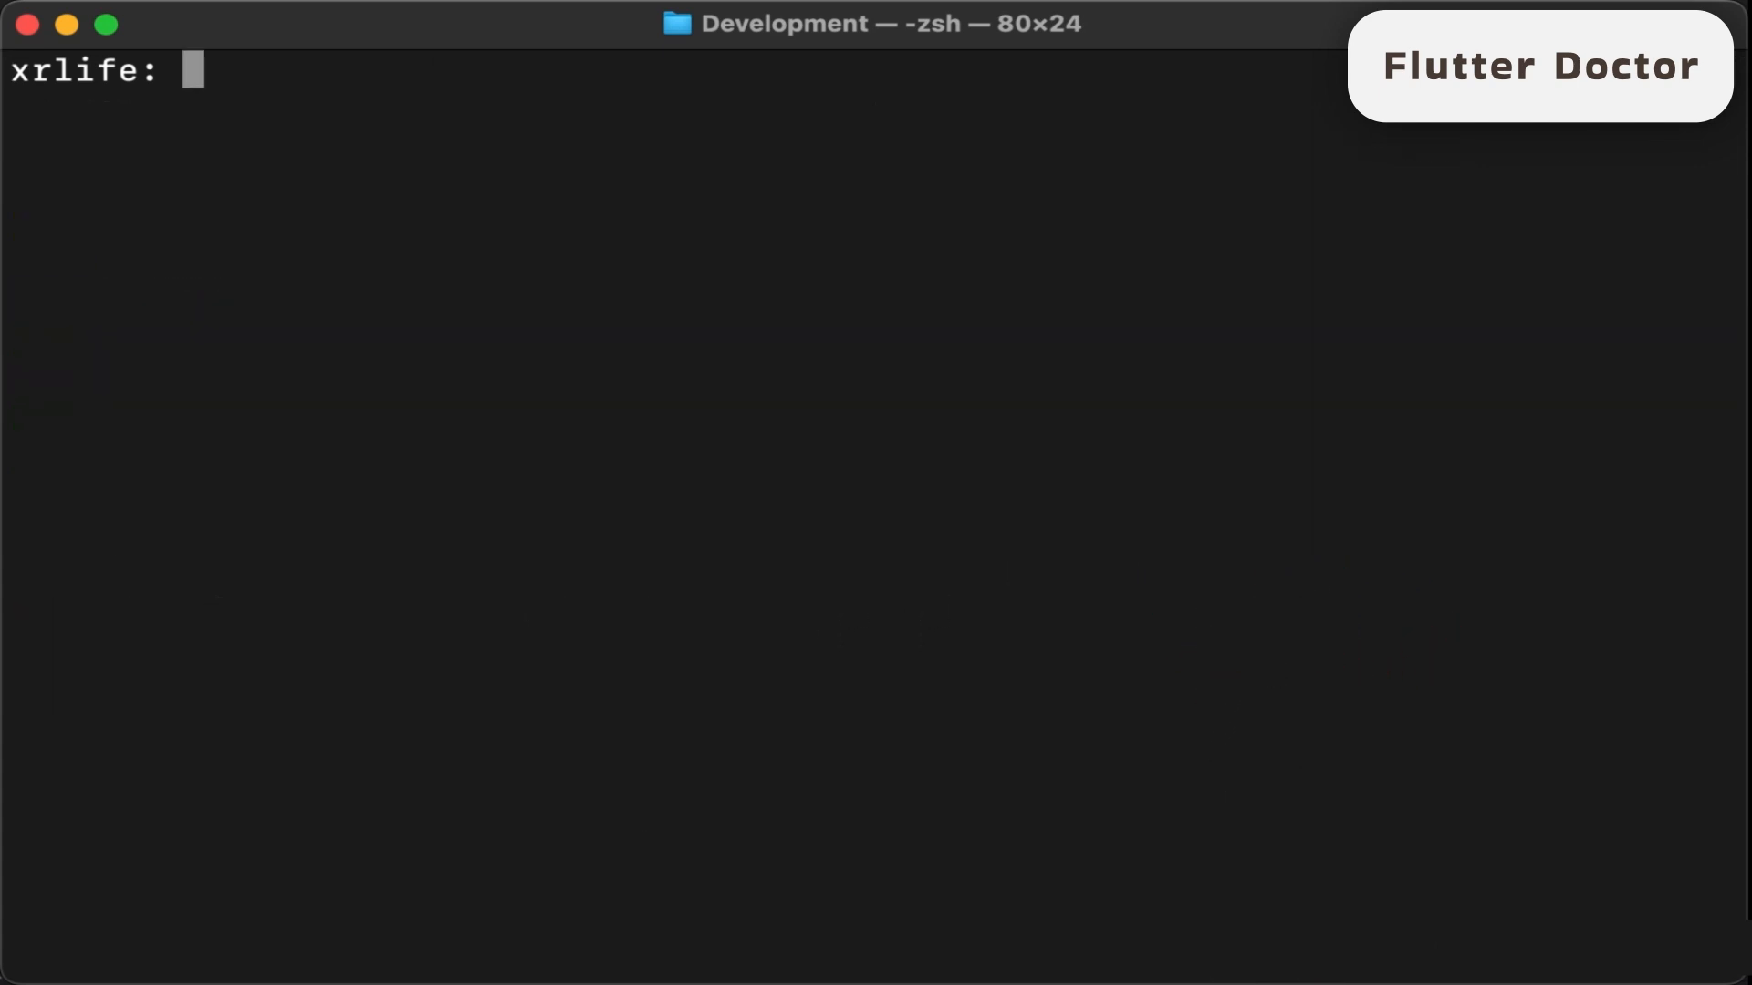
{"action": "key", "text": "super+v"}
{"action": "key", "text": "Return"}
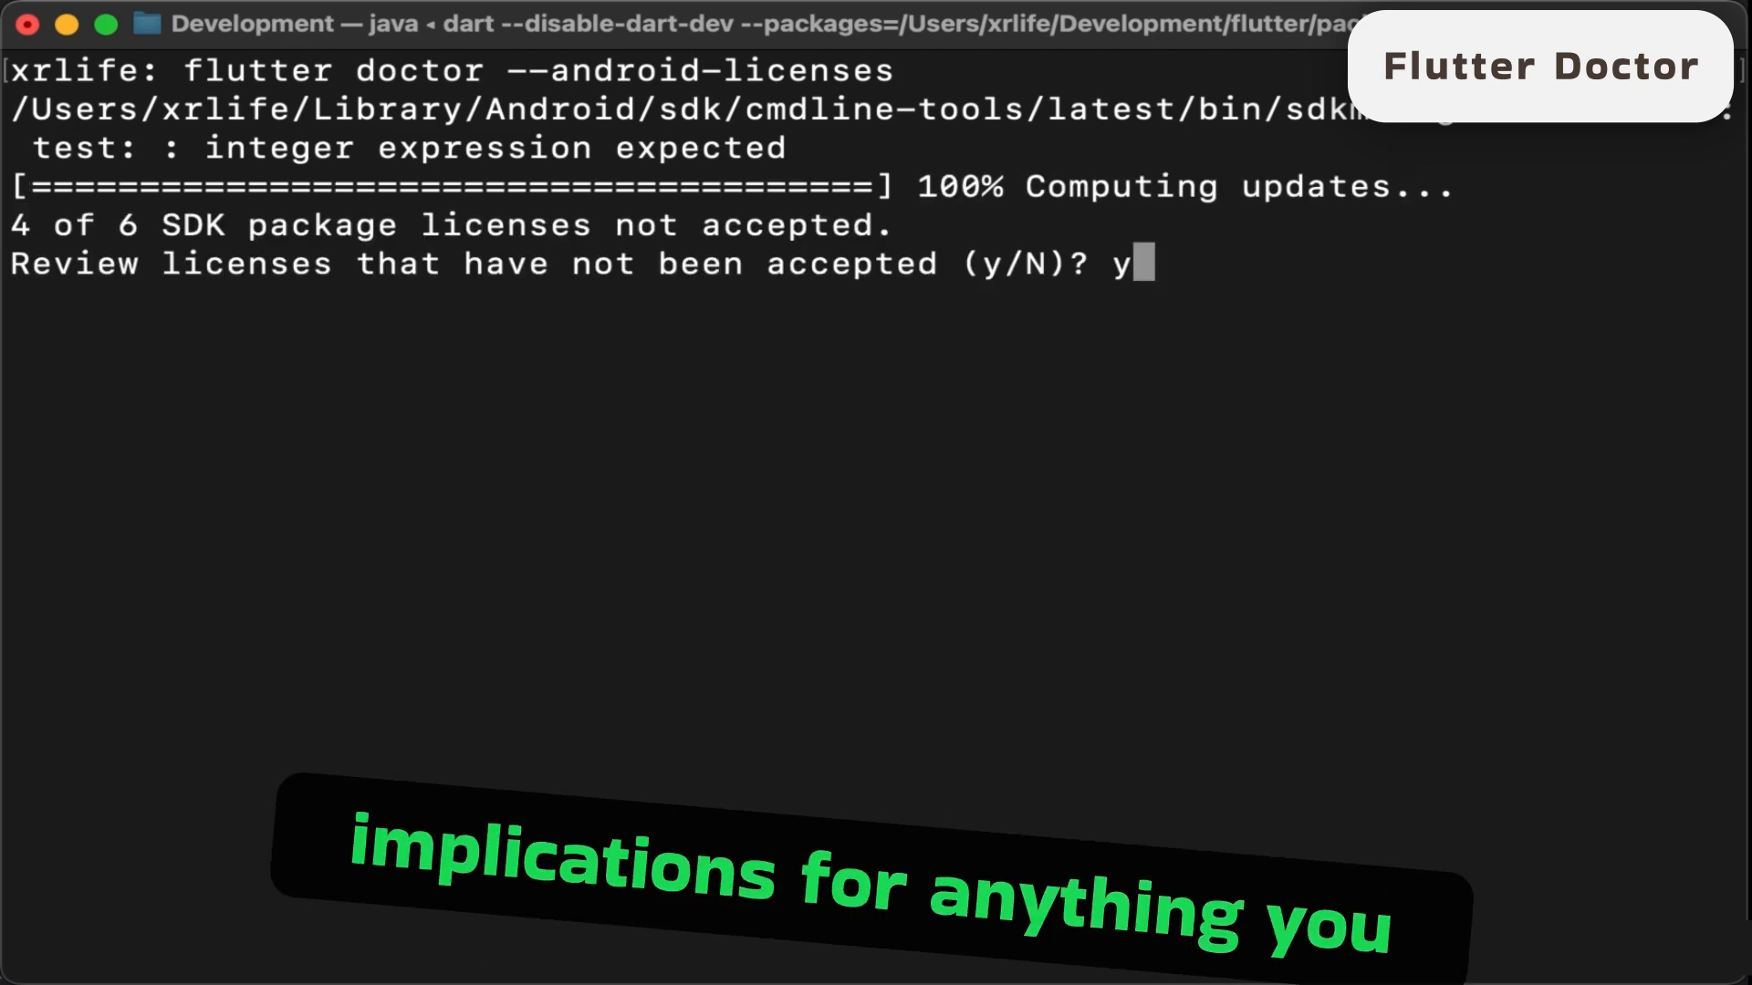
- Agree with y to review the outstanding Android SDK package licenses and accept them all
{"action": "key", "text": "Return"}
{"action": "type", "text": "y"}
{"action": "key", "text": "Return"}
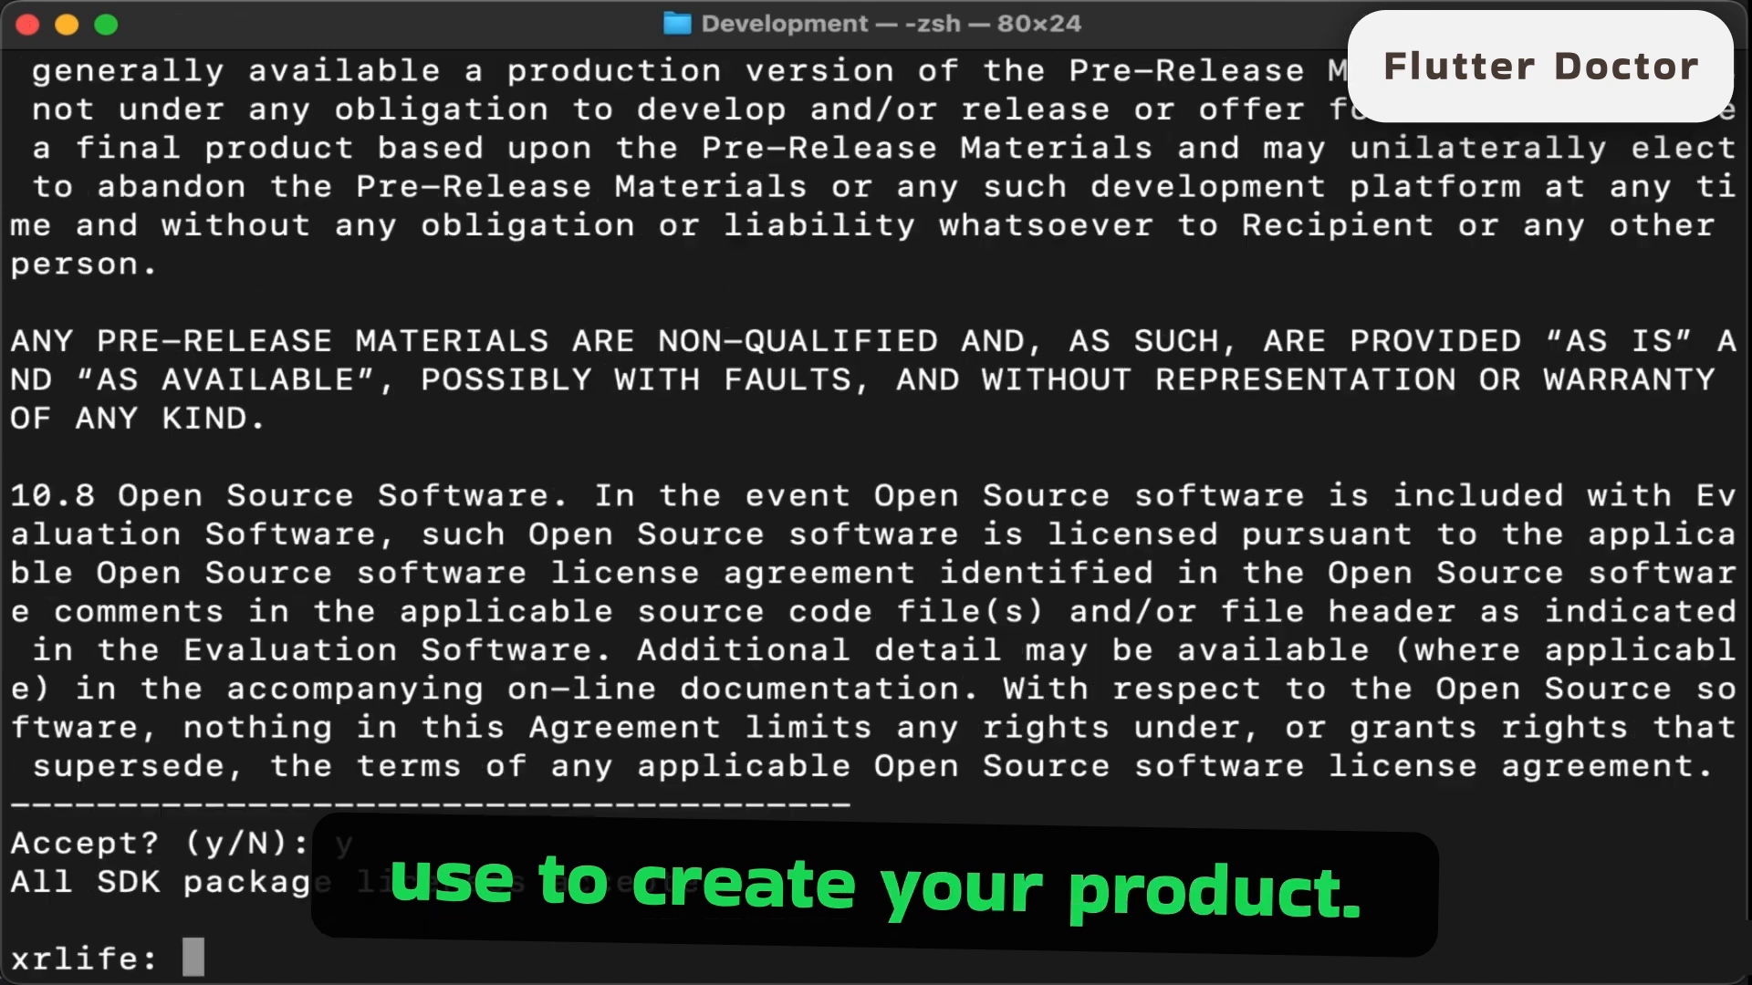
- Clear the terminal and run flutter doctor again to recheck the setup
{"action": "type", "text": "clear"}
{"action": "key", "text": "Return"}
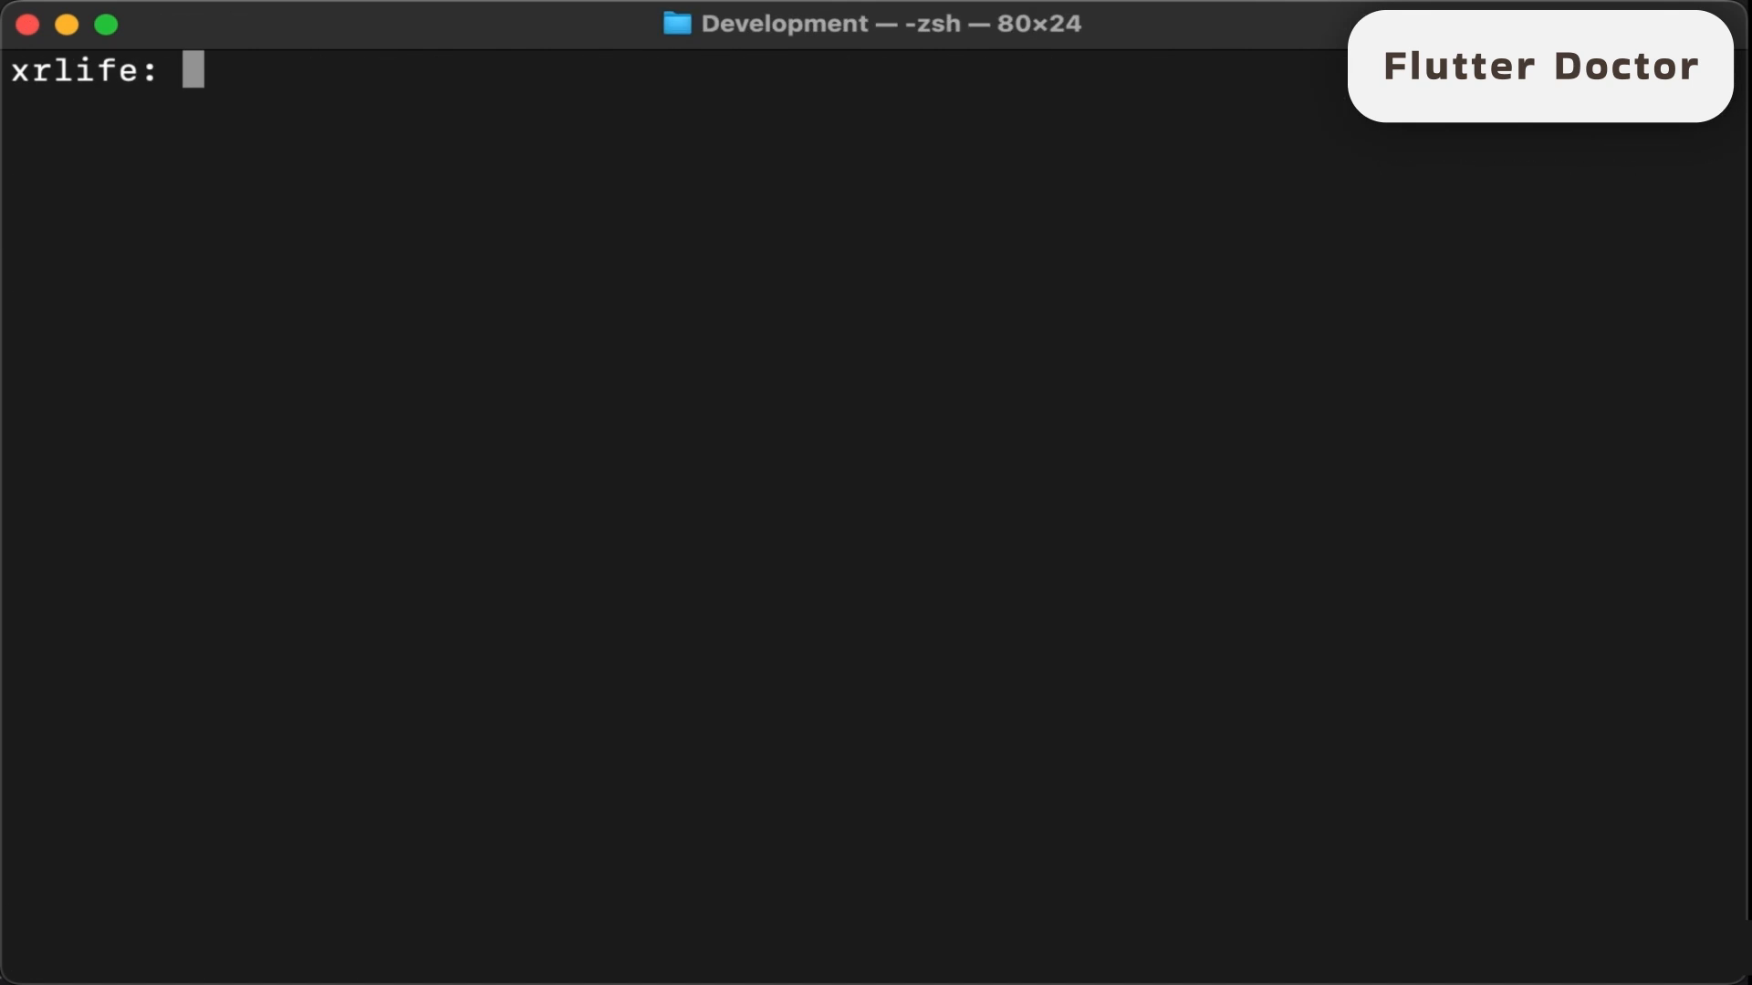
{"action": "type", "text": "flutter doctor"}
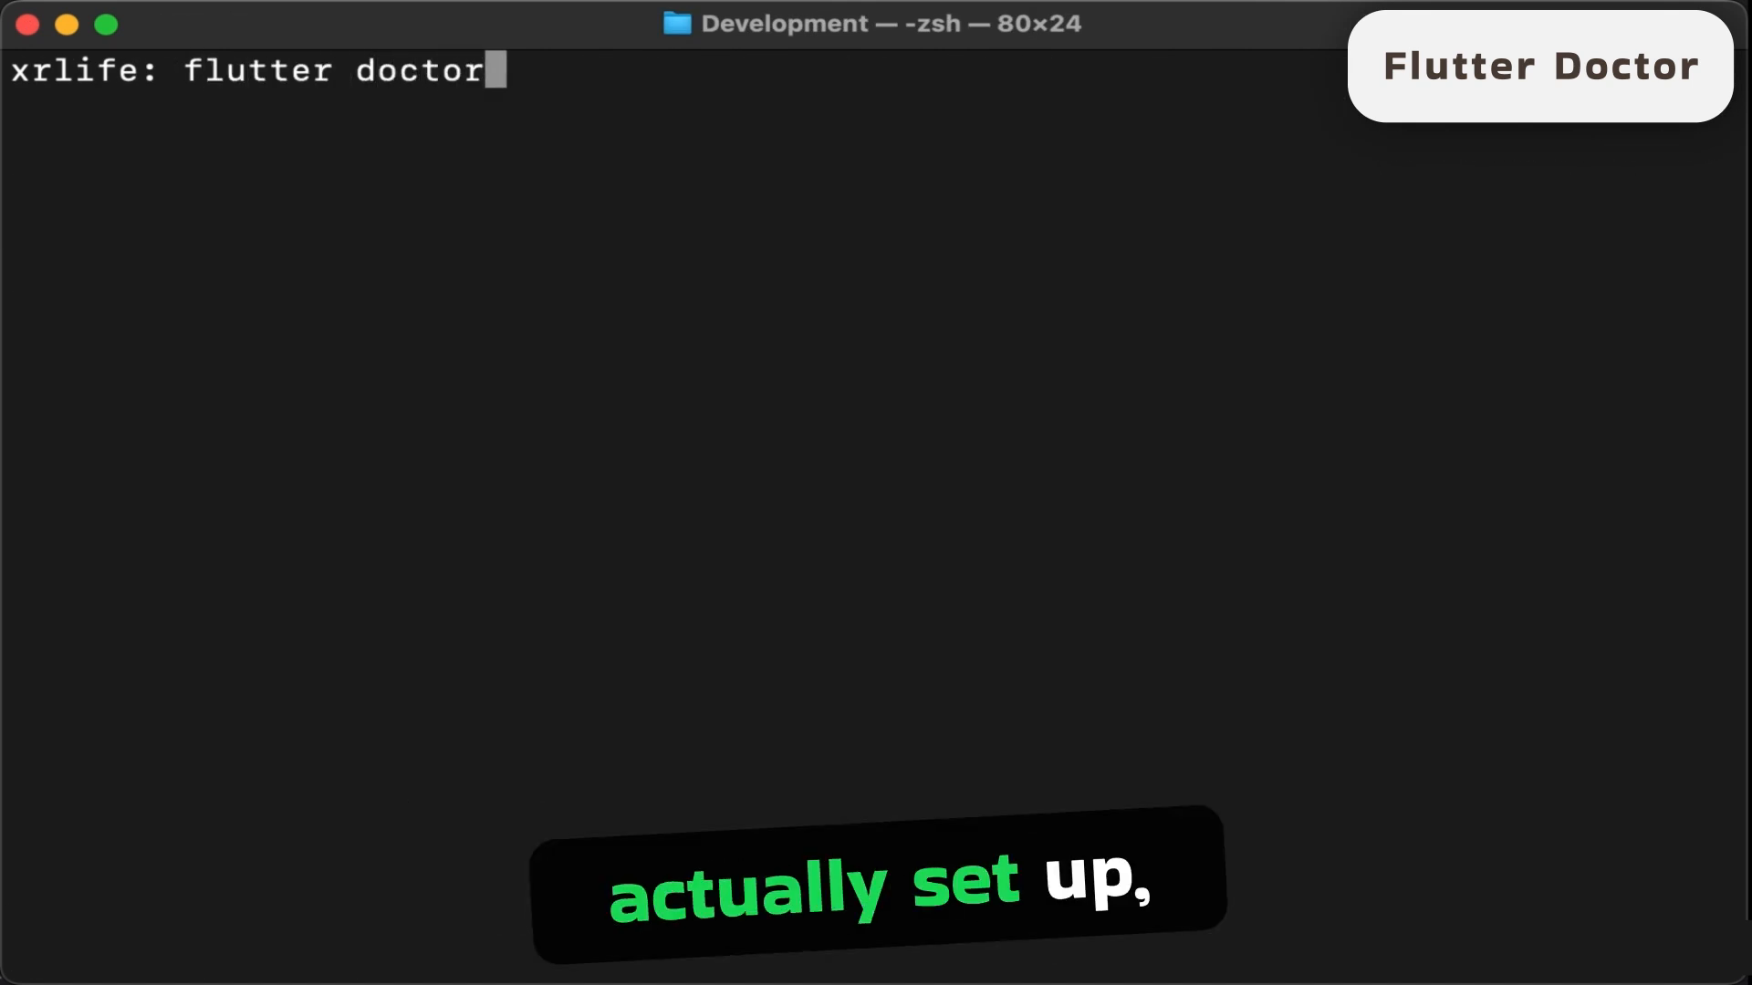
{"action": "key", "text": "Return"}
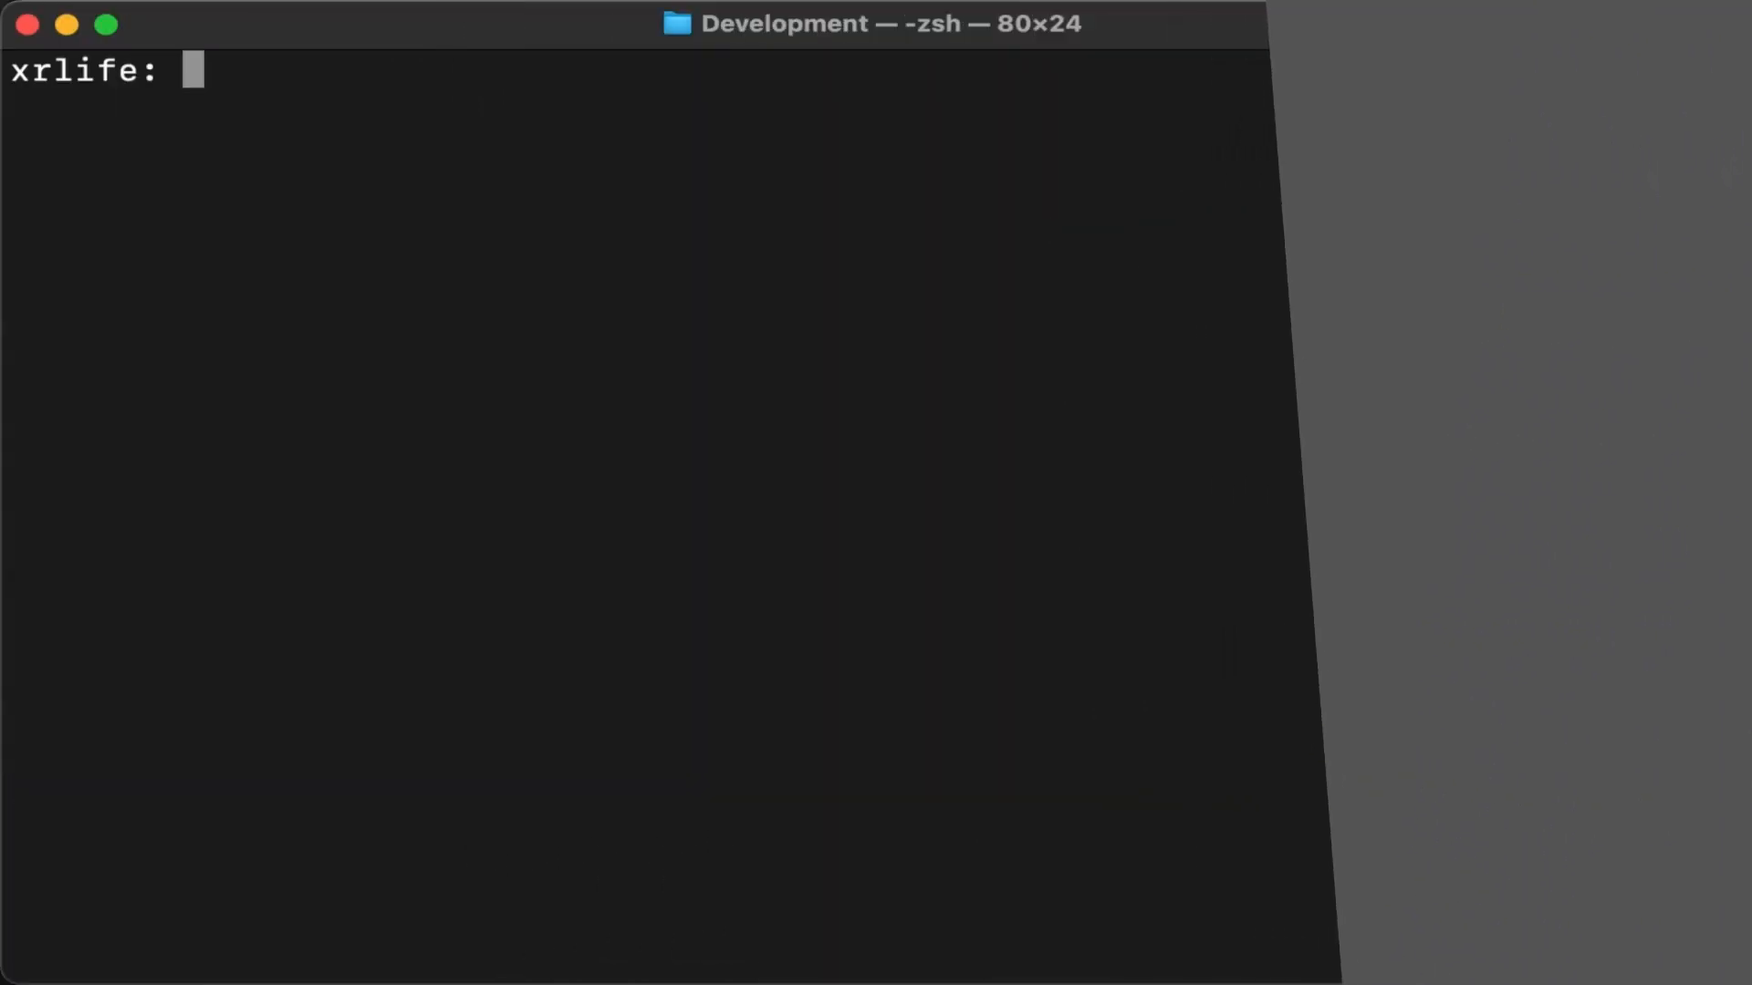
- List the available Flutter channels with the flutter channel command
{"action": "type", "text": "flutter channe"}
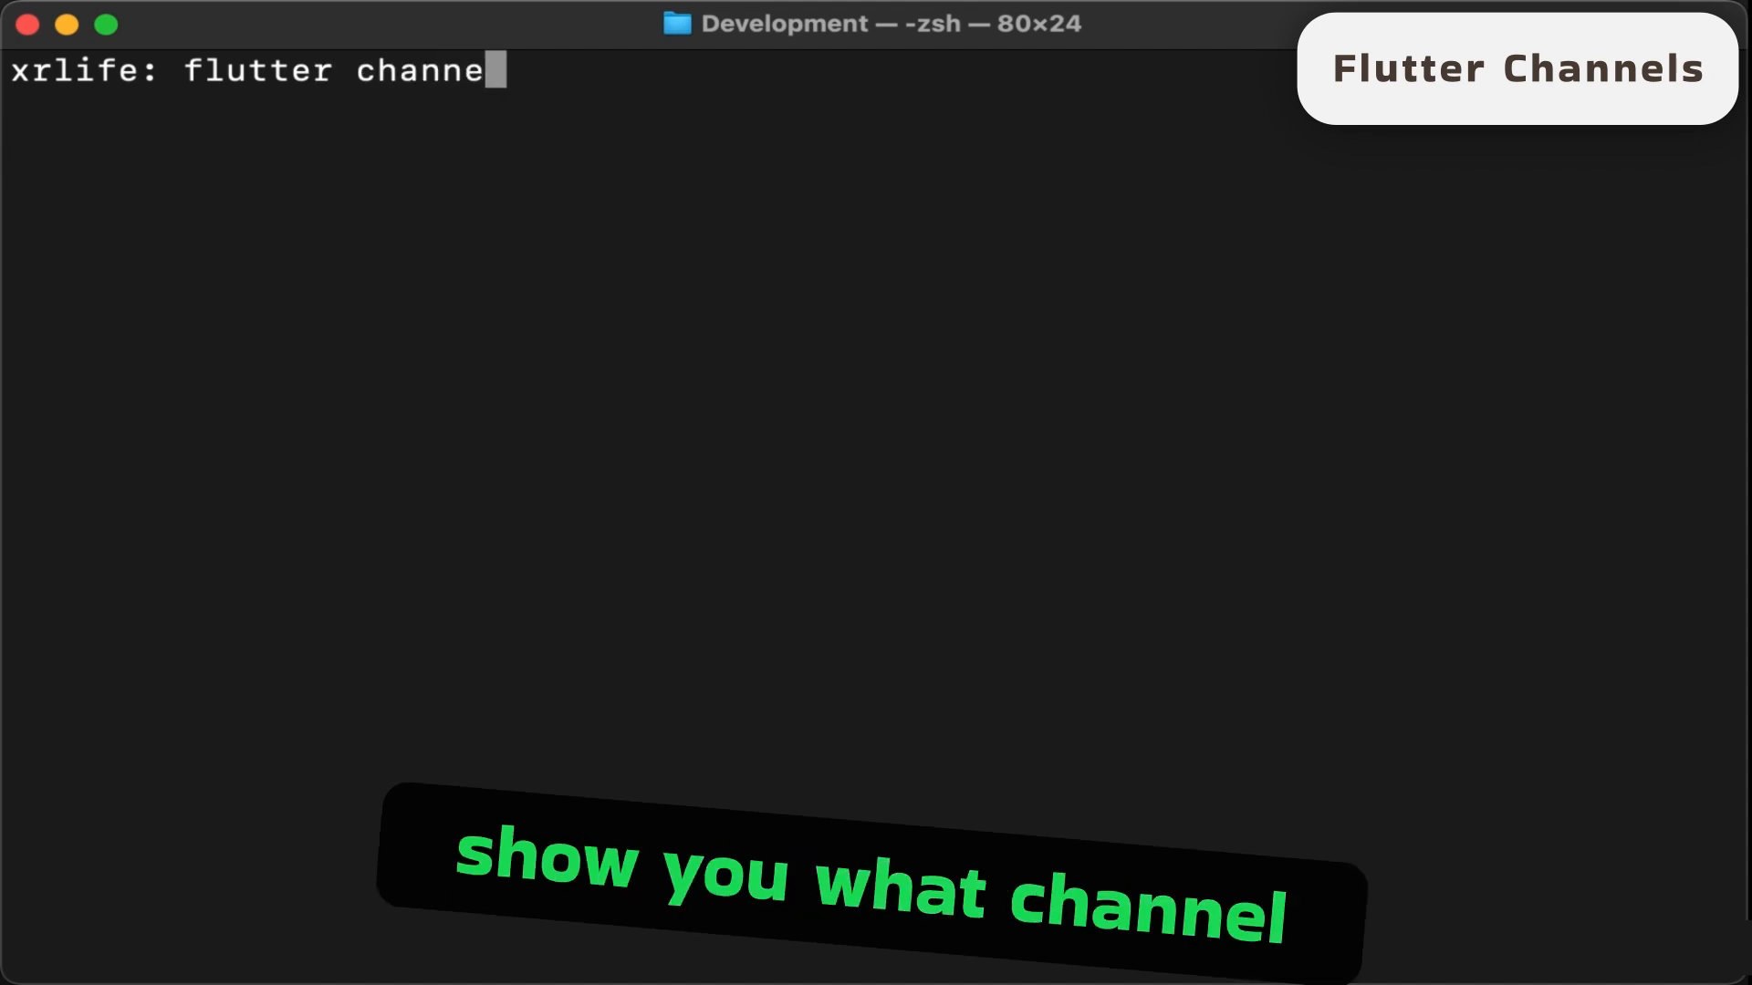
{"action": "type", "text": "l"}
{"action": "key", "text": "Return"}
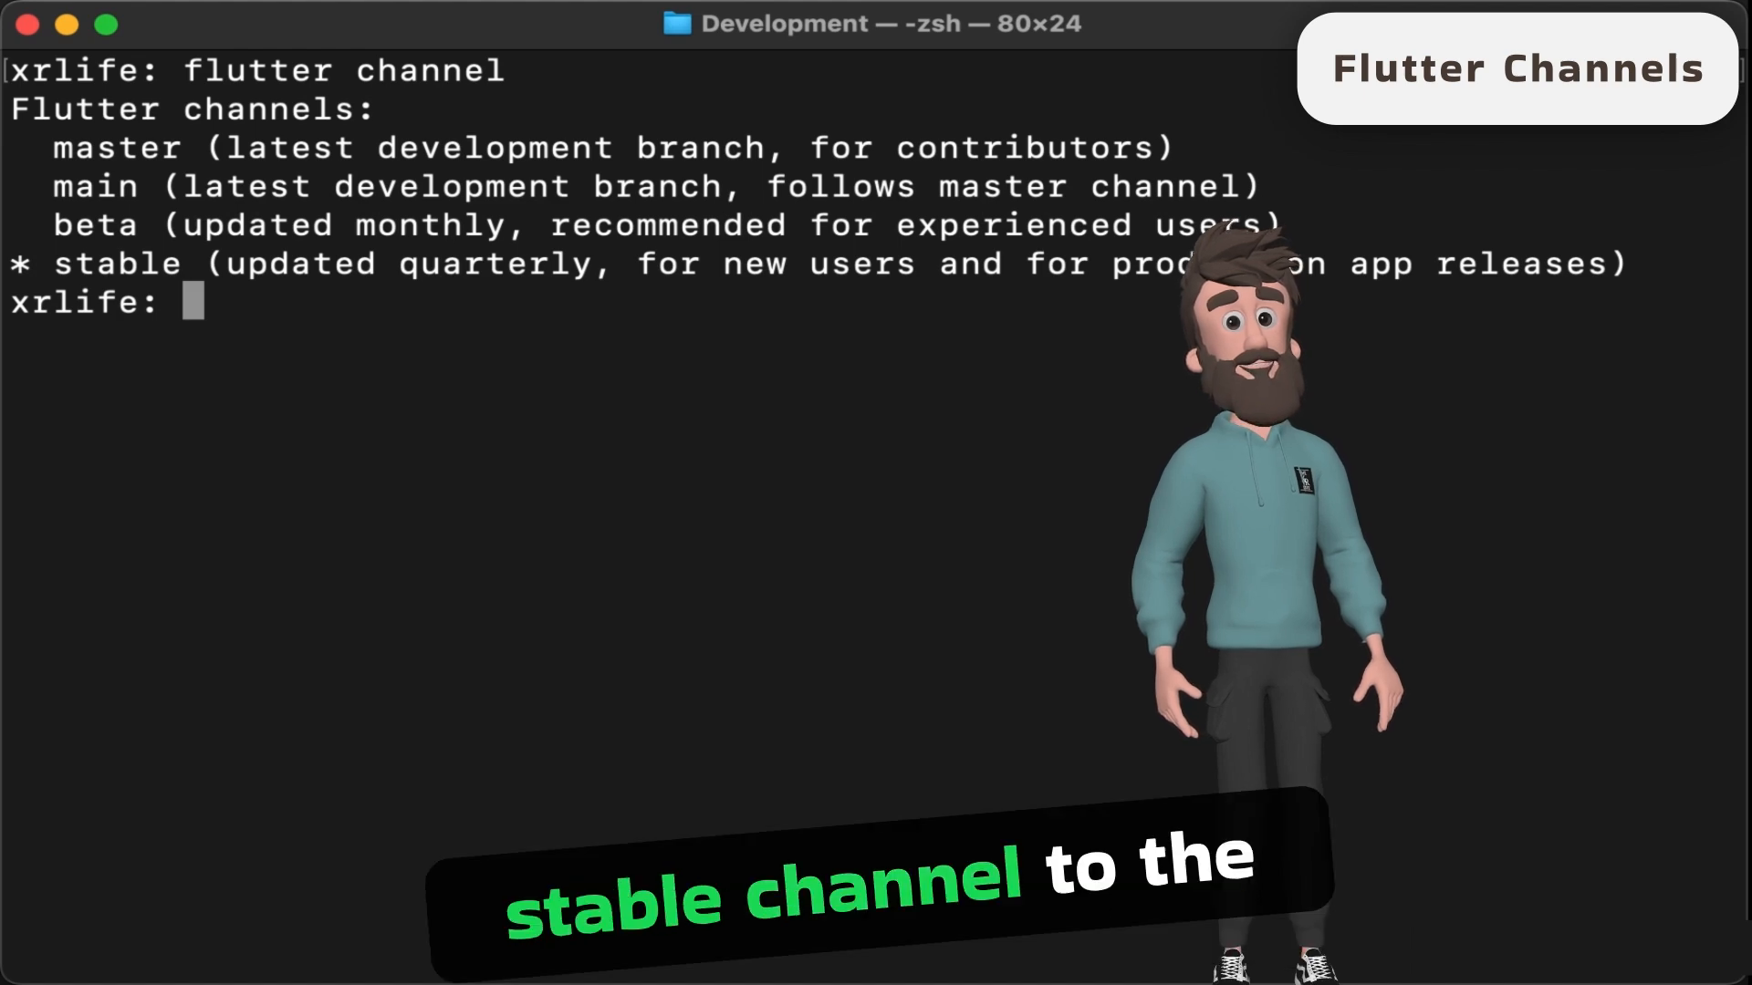
- Switch Flutter to the main channel with flutter channel main
{"action": "type", "text": "flutter chann"}
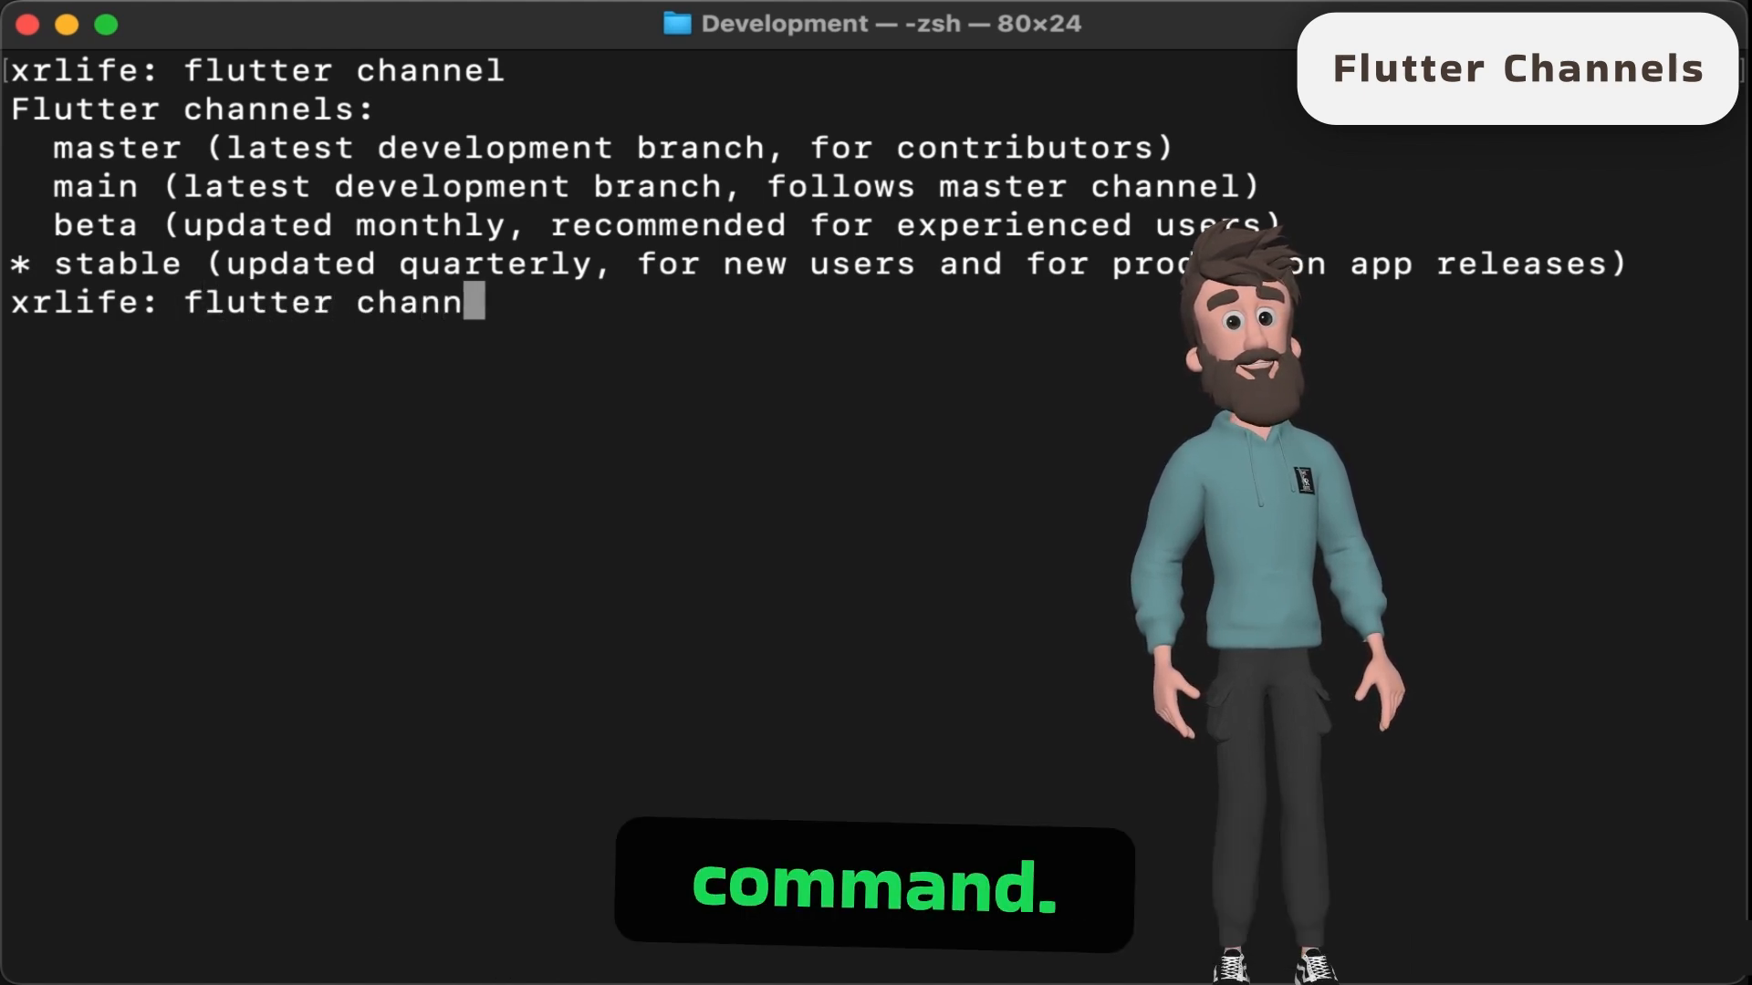
{"action": "type", "text": "el main"}
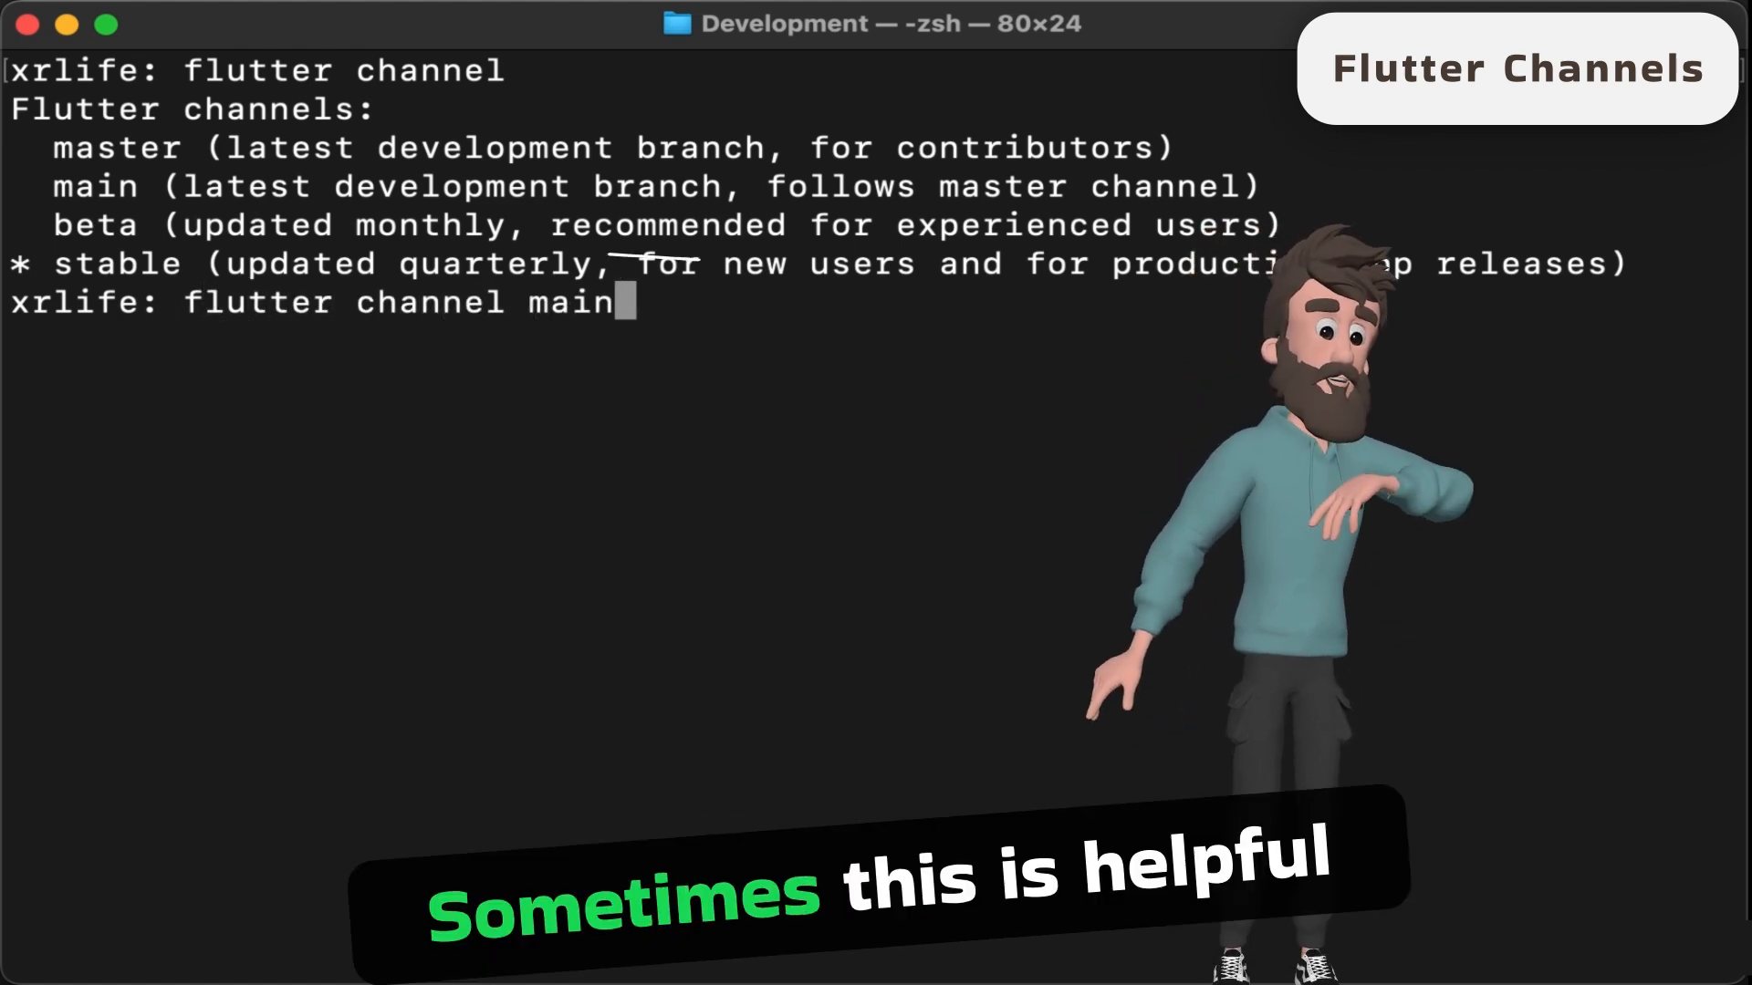
{"action": "key", "text": "Return"}
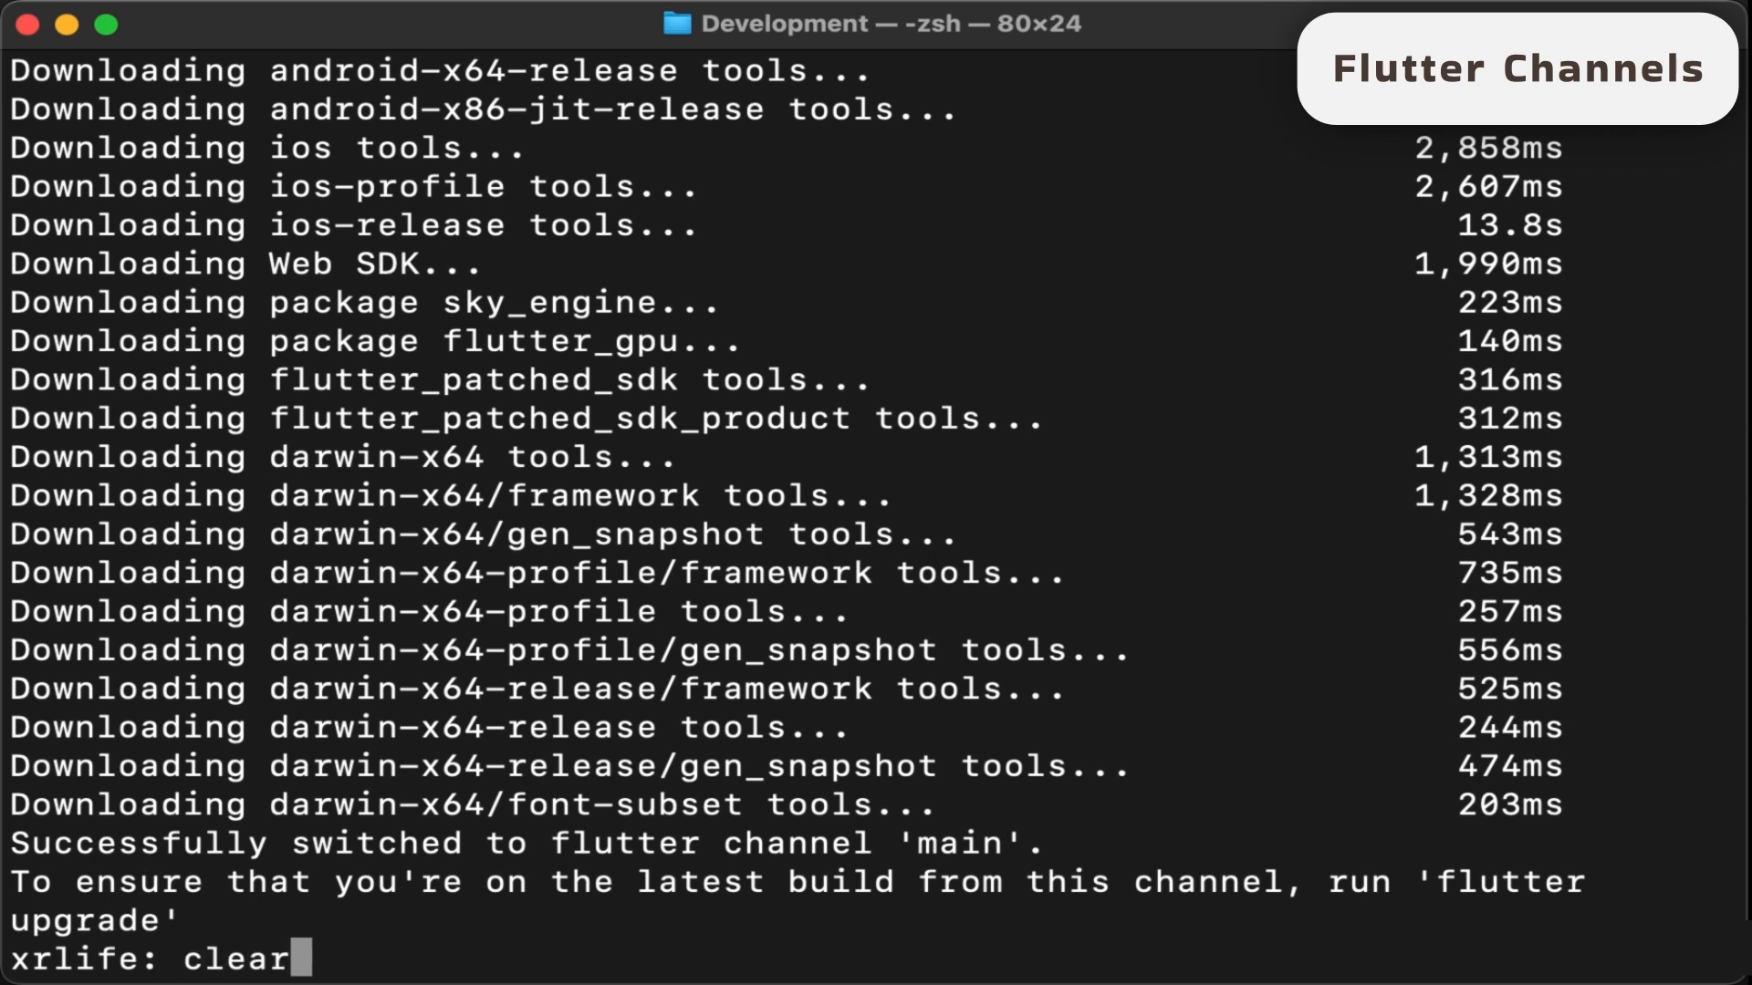
- Clear the terminal and run flutter upgrade on the main channel
{"action": "key", "text": "Return"}
{"action": "type", "text": "flu"}
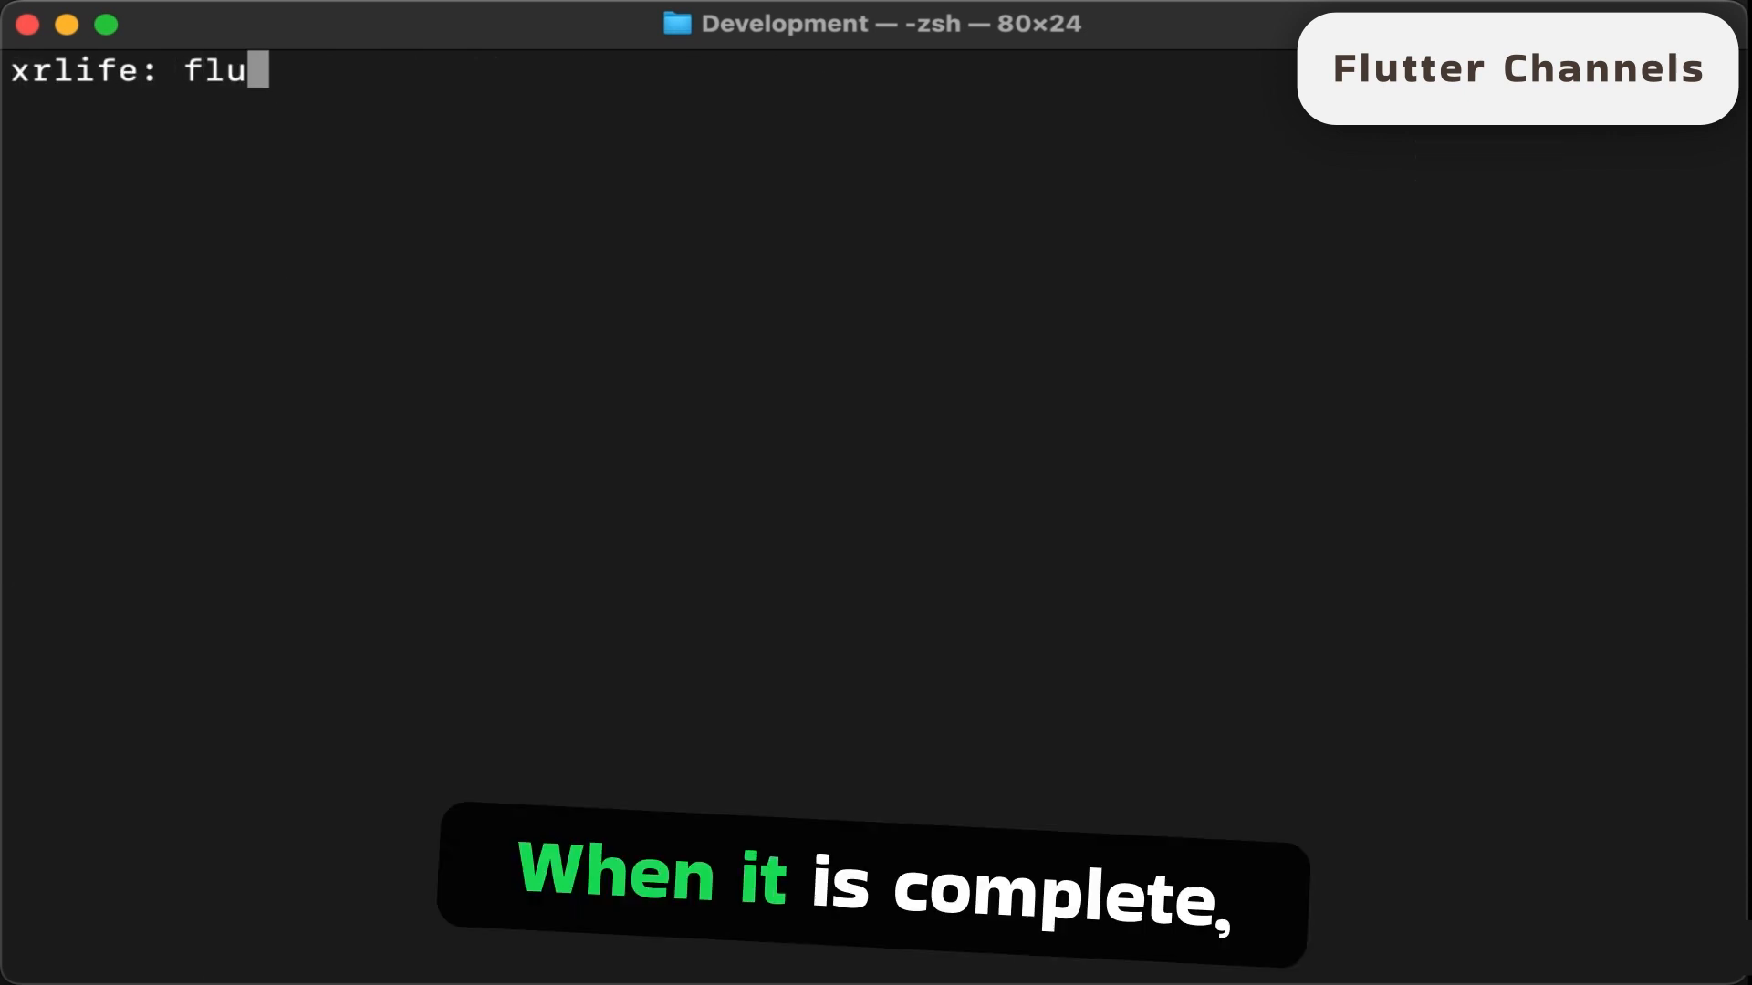
{"action": "type", "text": "tter upgrade"}
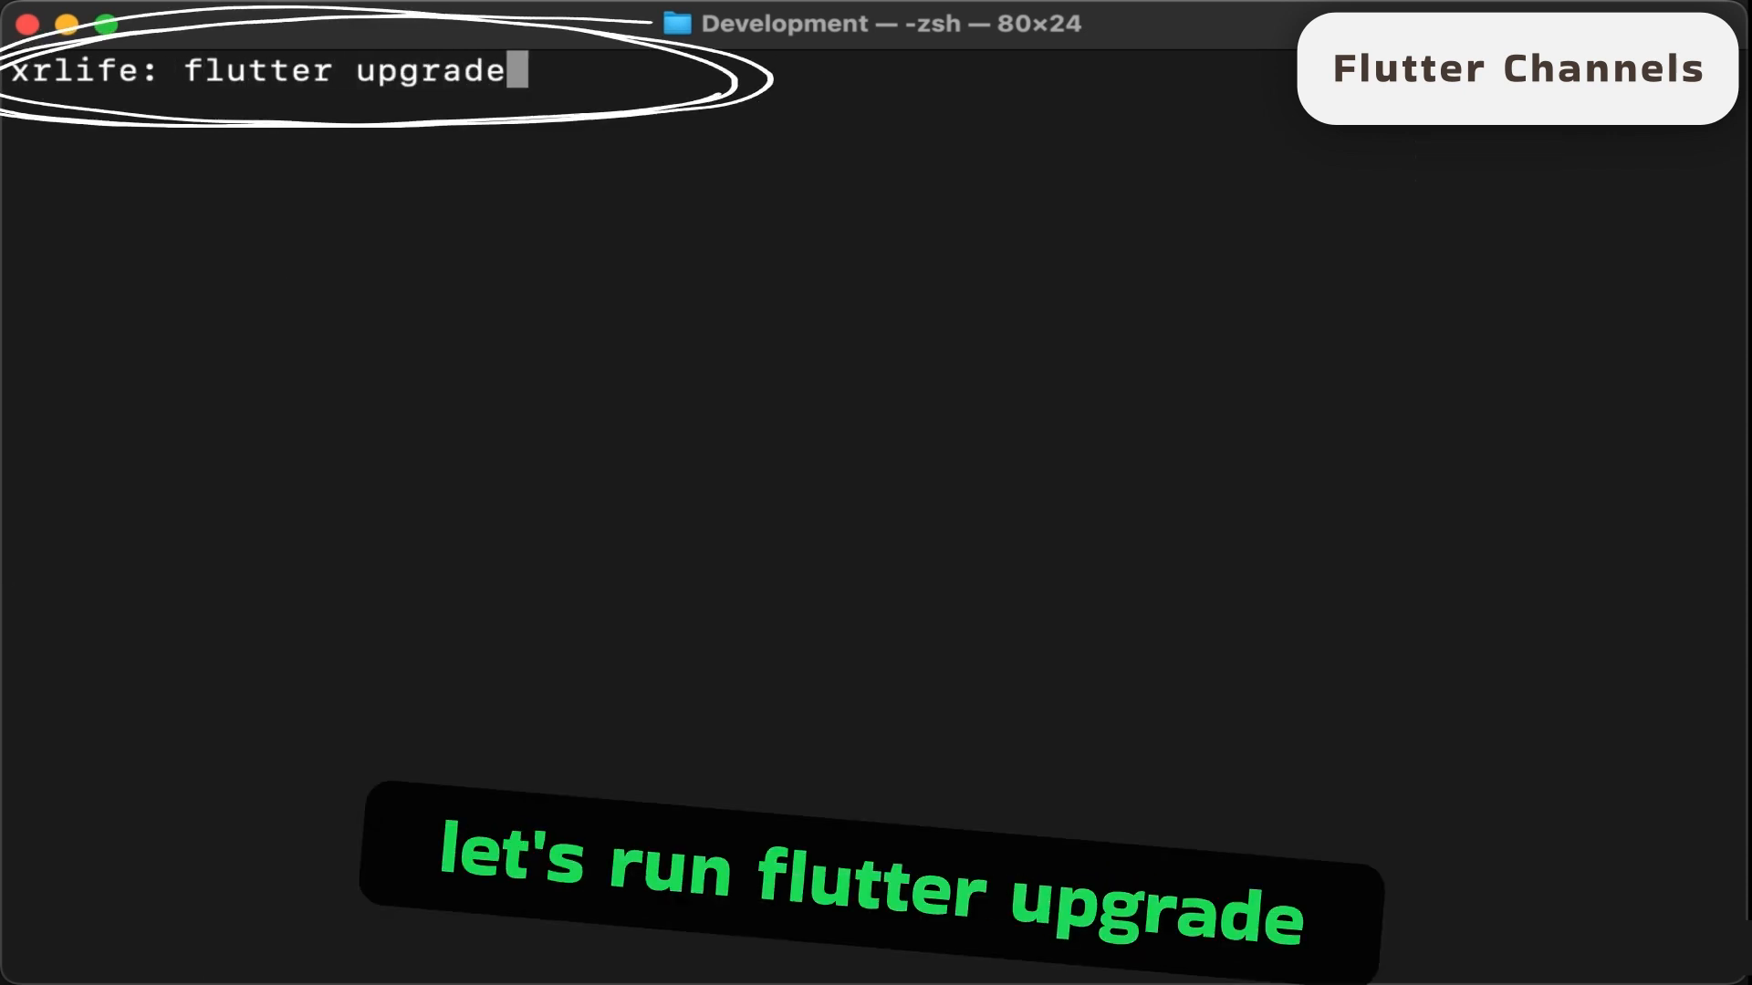
{"action": "key", "text": "Return"}
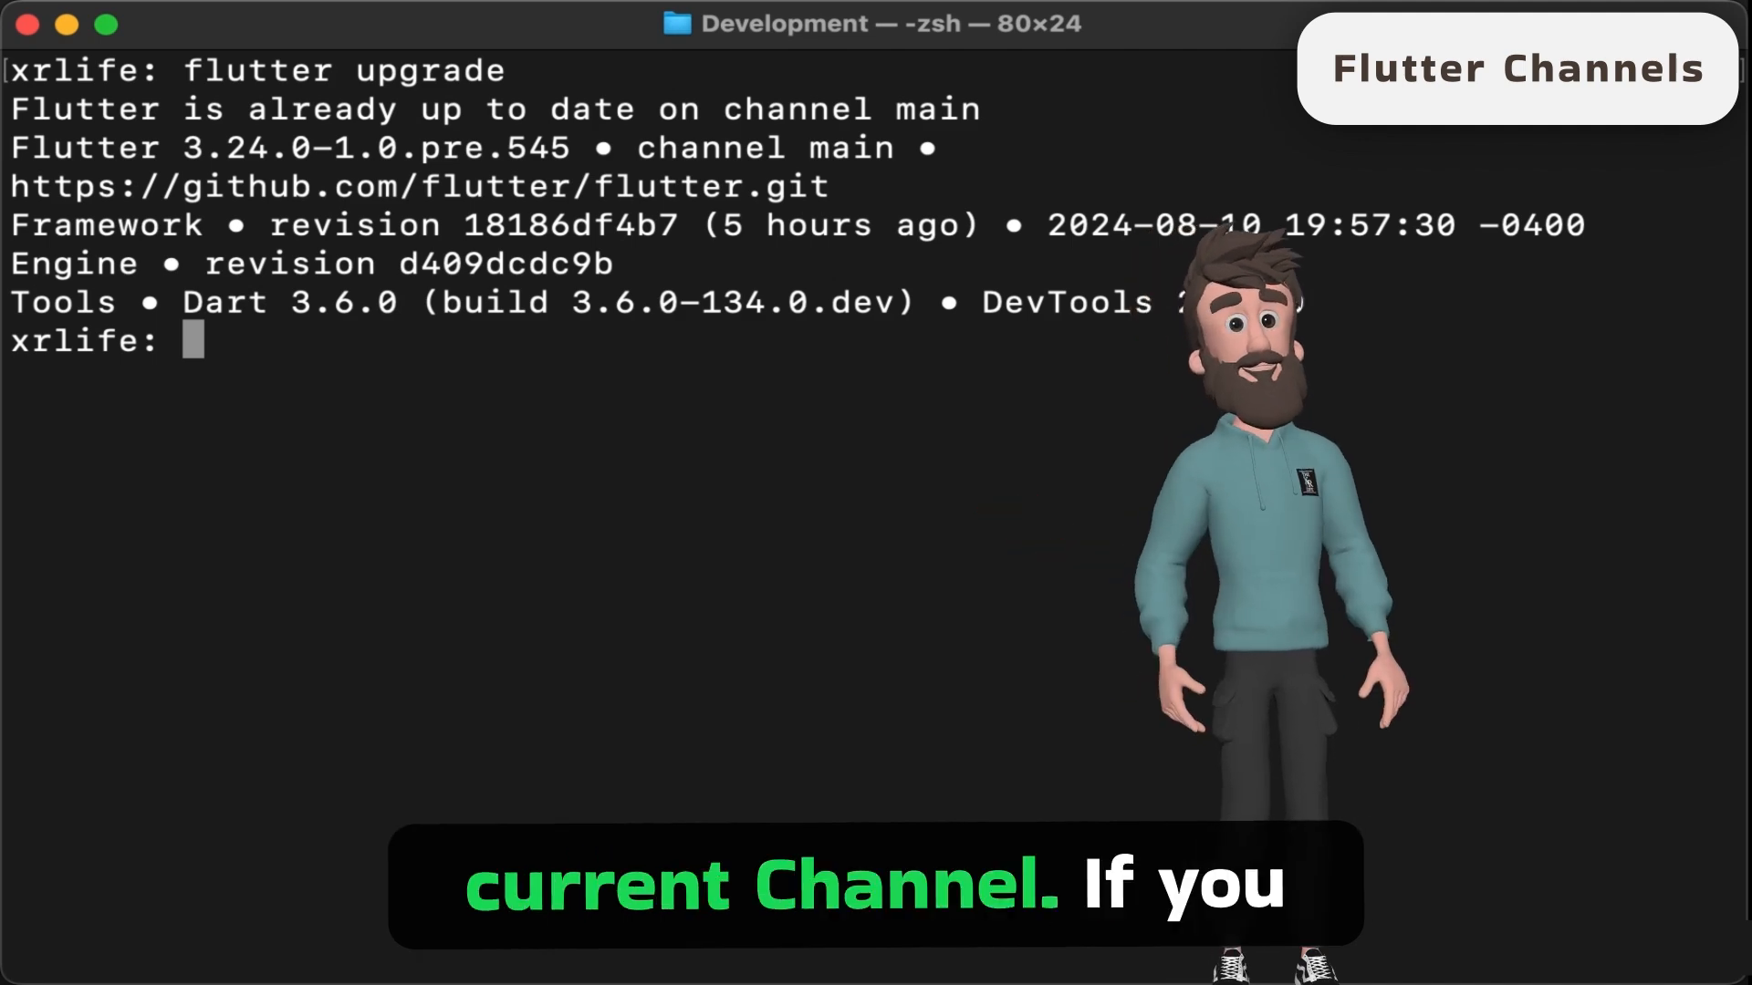
- Check the active Flutter channel with flutter channel, and clear the terminal
{"action": "type", "text": "flutter channel"}
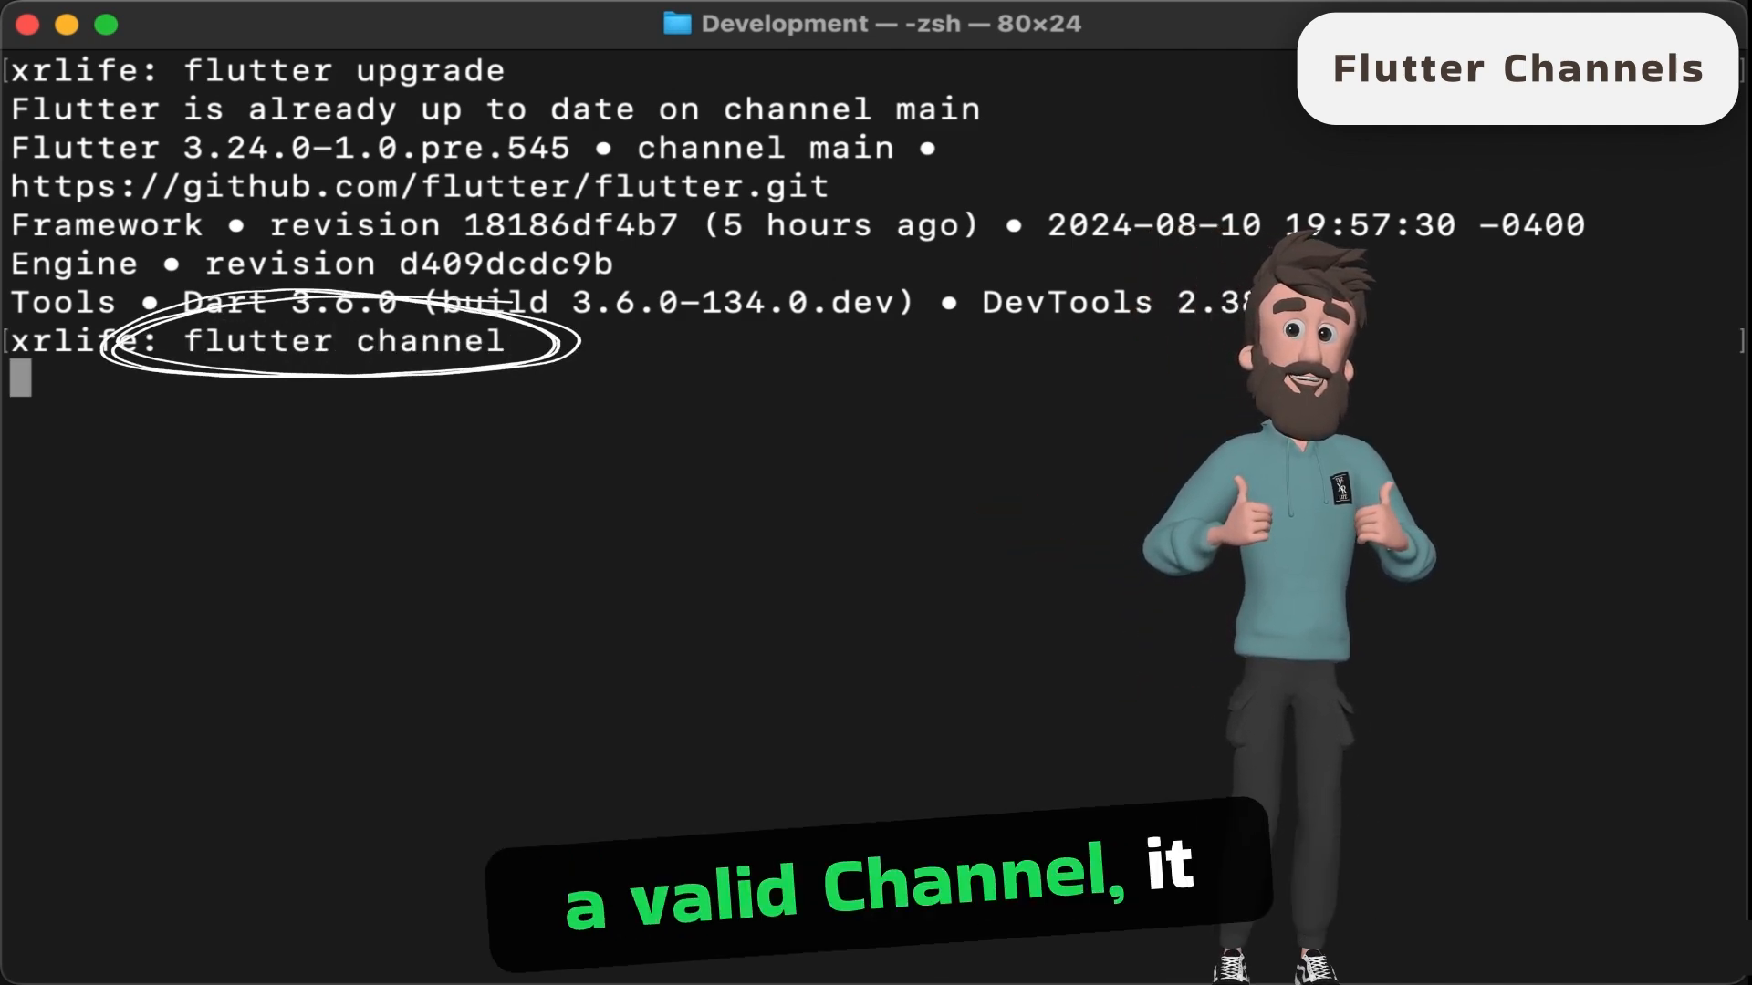
{"action": "key", "text": "Return"}
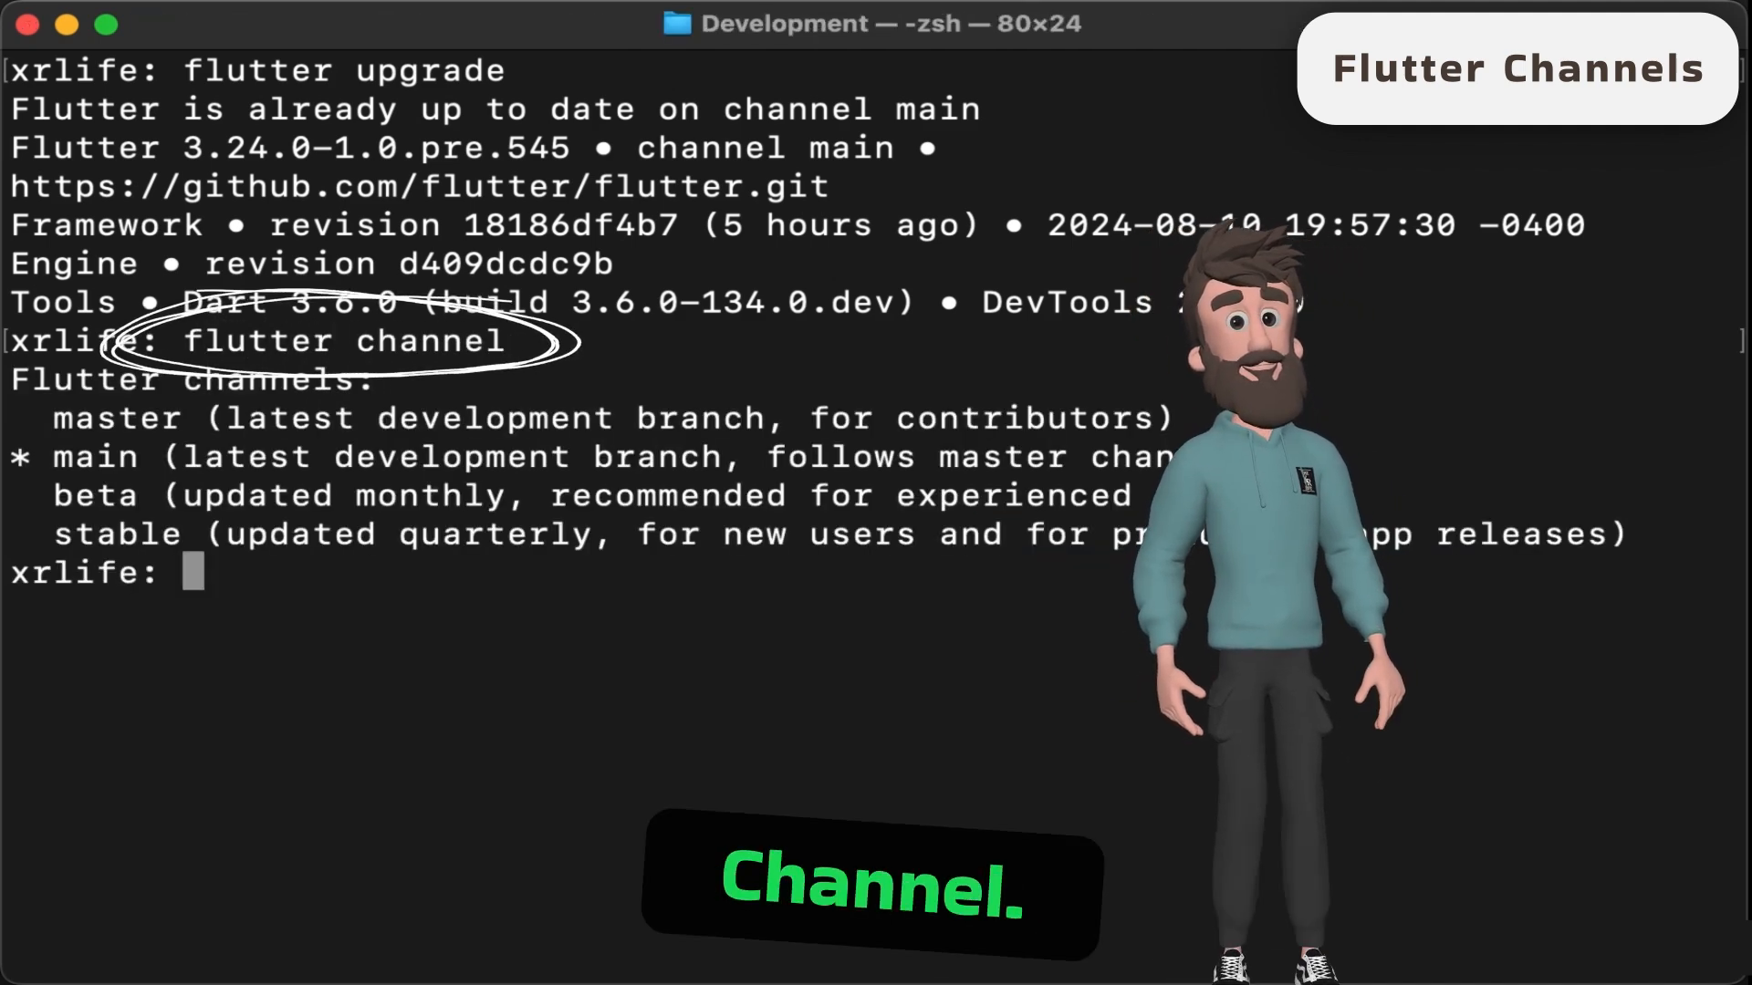
{"action": "type", "text": "clear"}
{"action": "key", "text": "Return"}
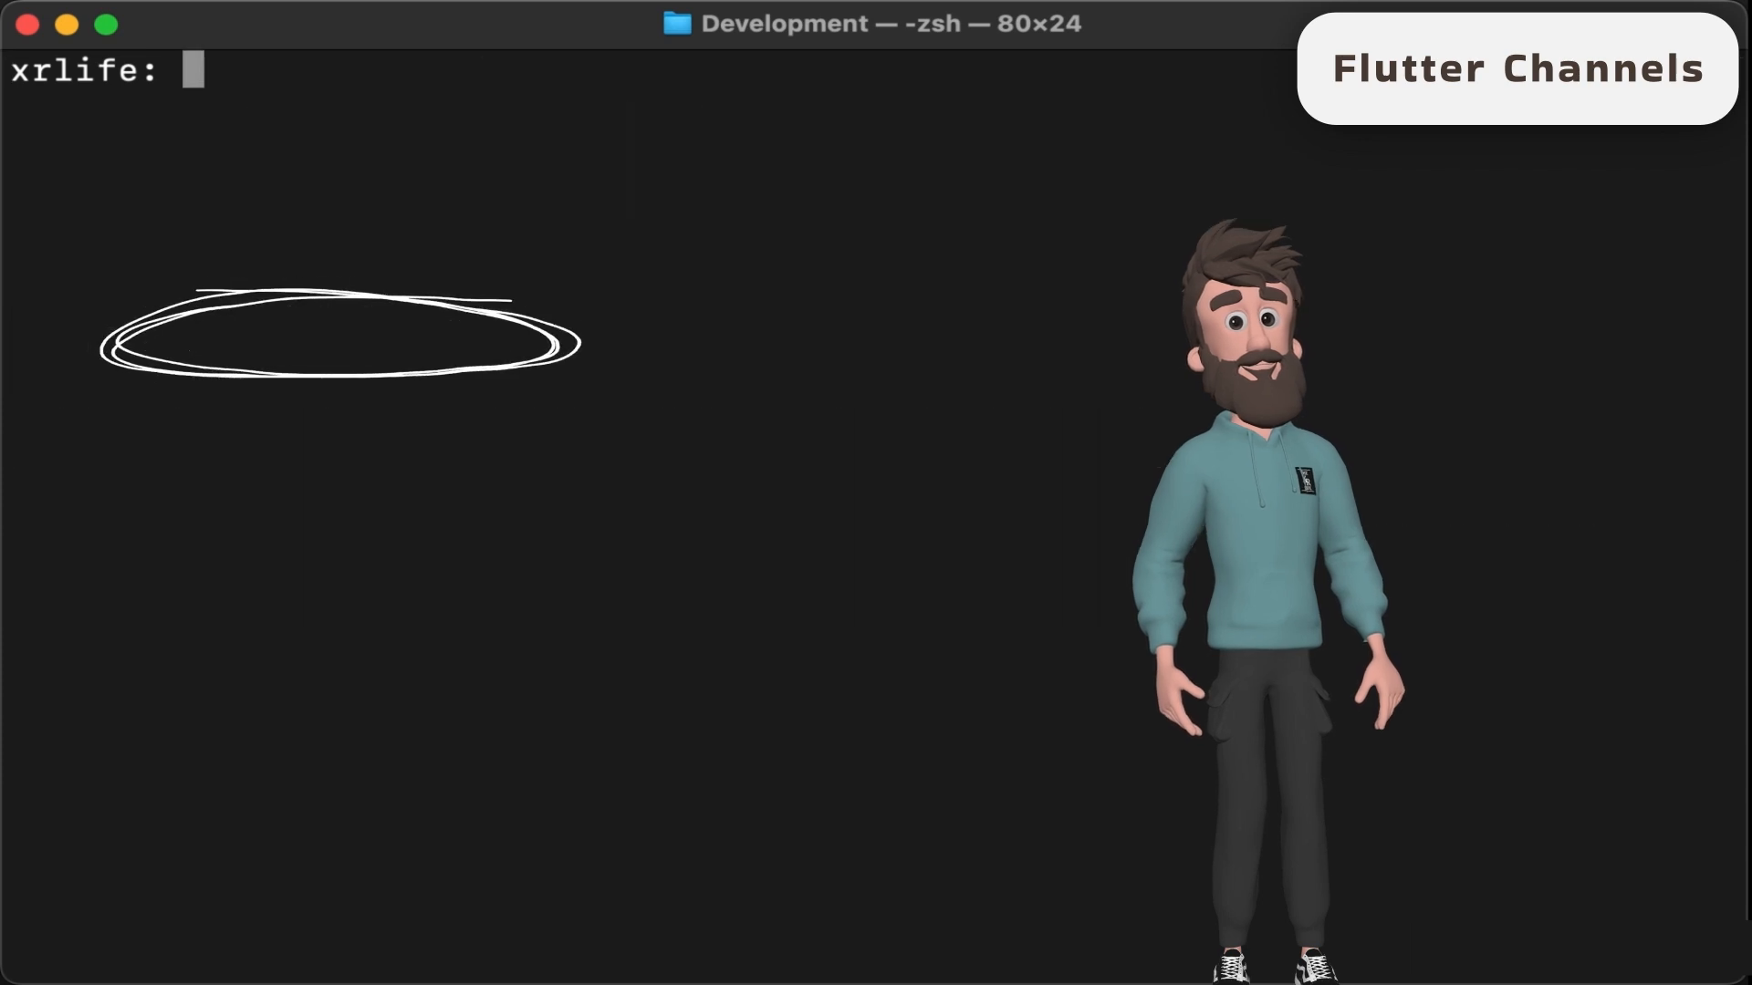
- Switch Flutter back to the stable channel with flutter channel stable
{"action": "type", "text": "flutter "}
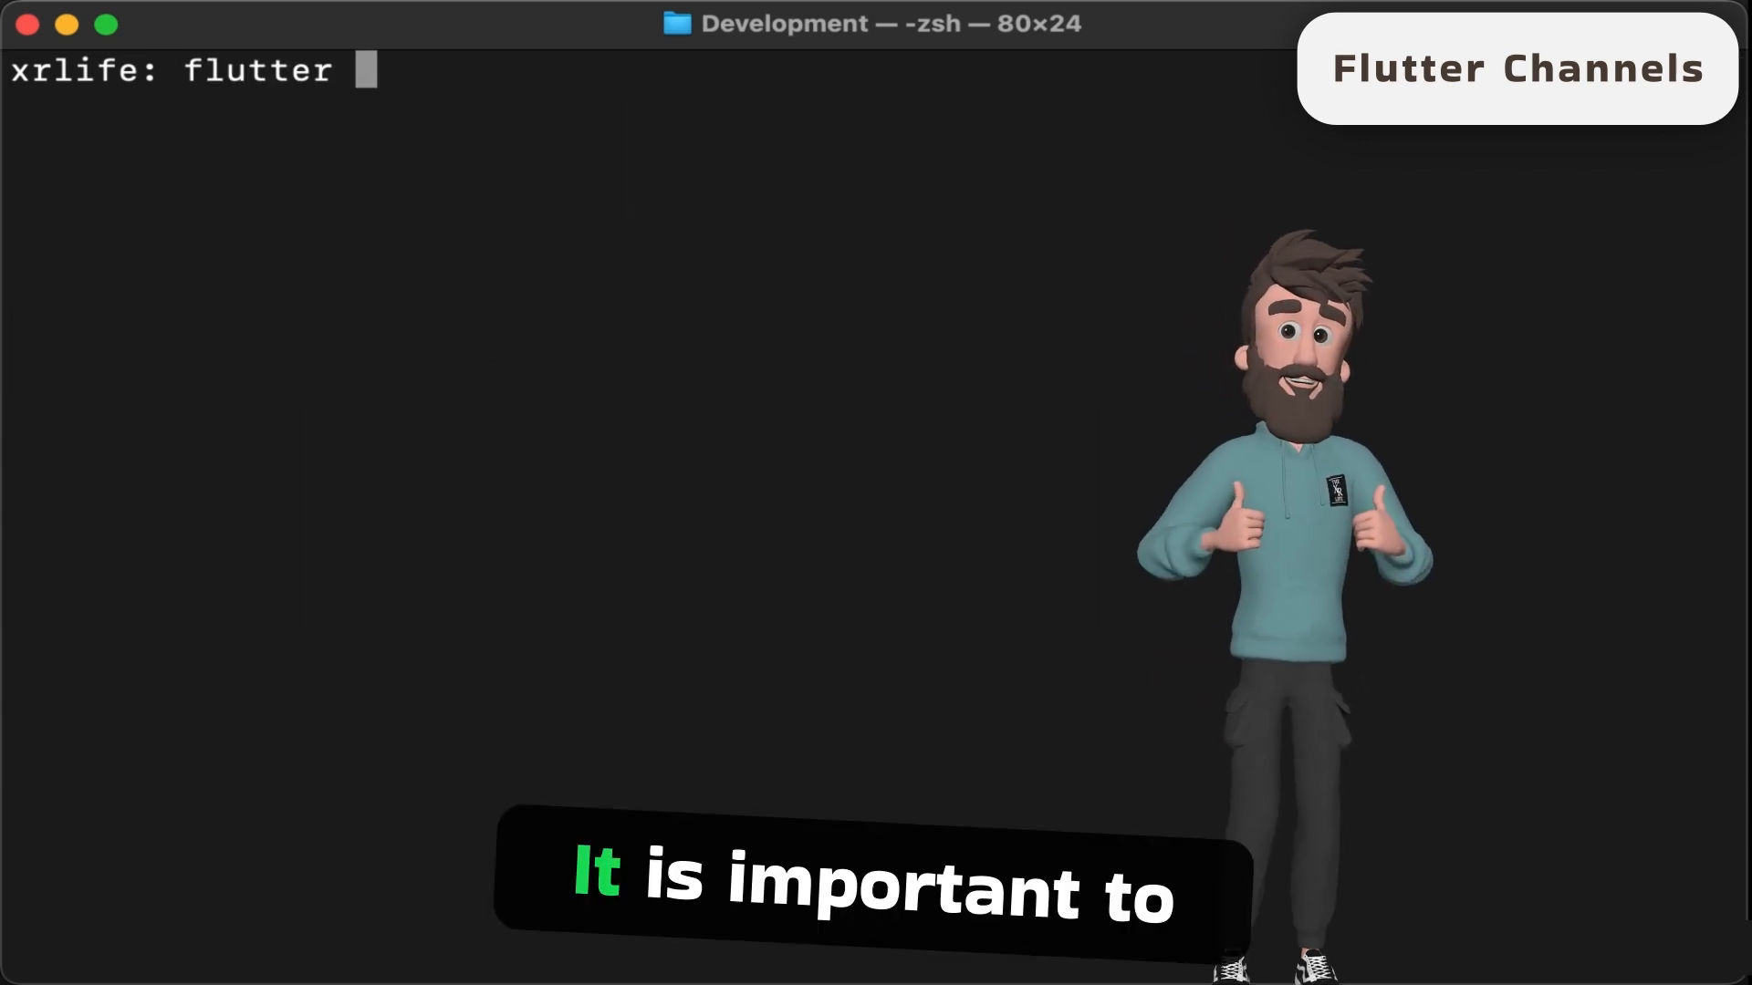
{"action": "type", "text": "chennel"}
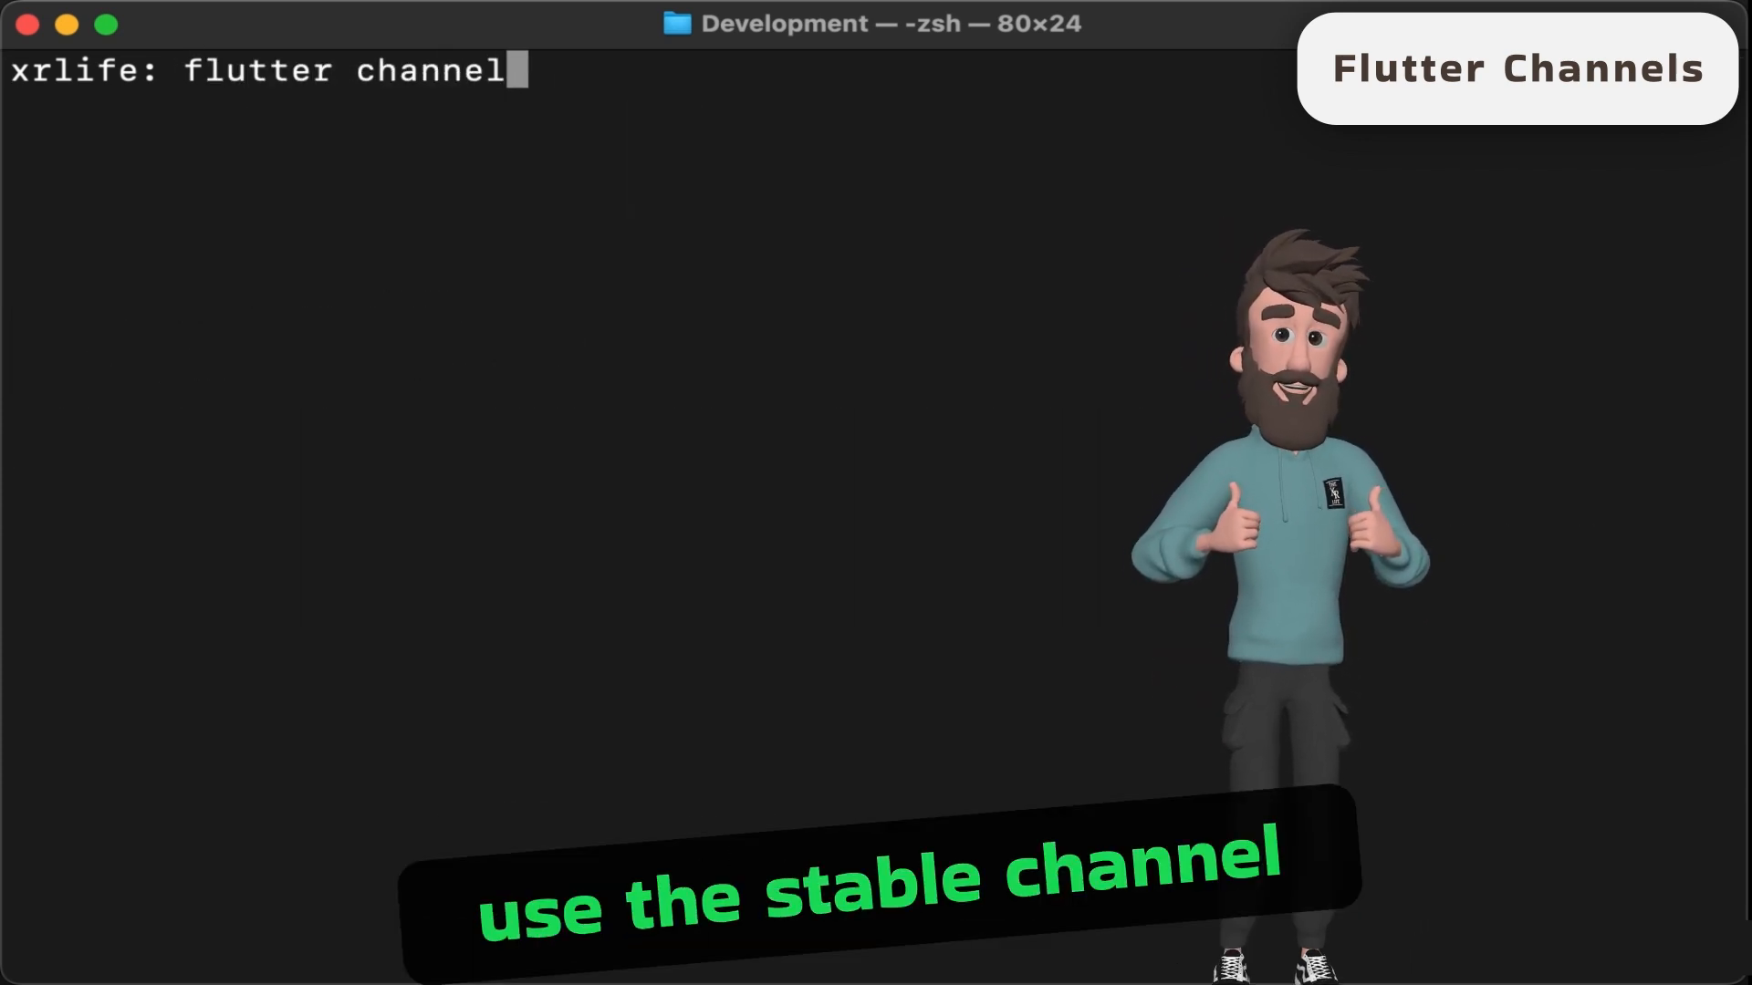
{"action": "type", "text": " stabel"}
{"action": "key", "text": "BackSpace"}
{"action": "key", "text": "BackSpace"}
{"action": "type", "text": "le"}
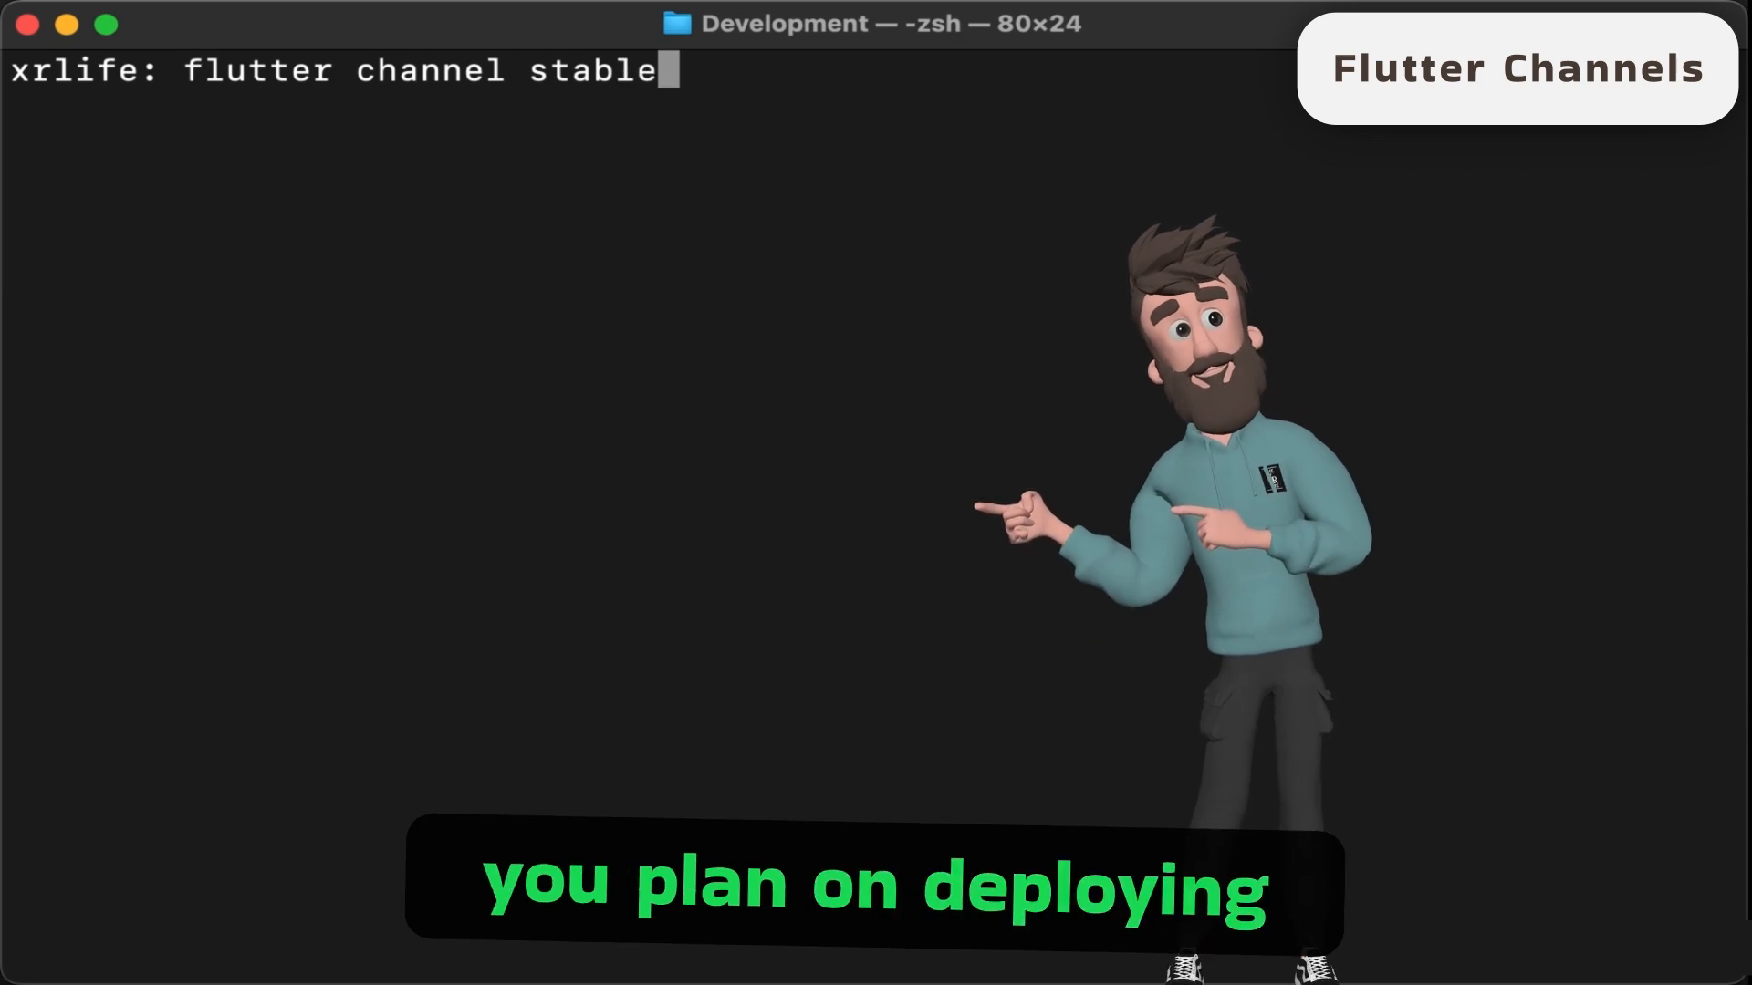
{"action": "key", "text": "Return"}
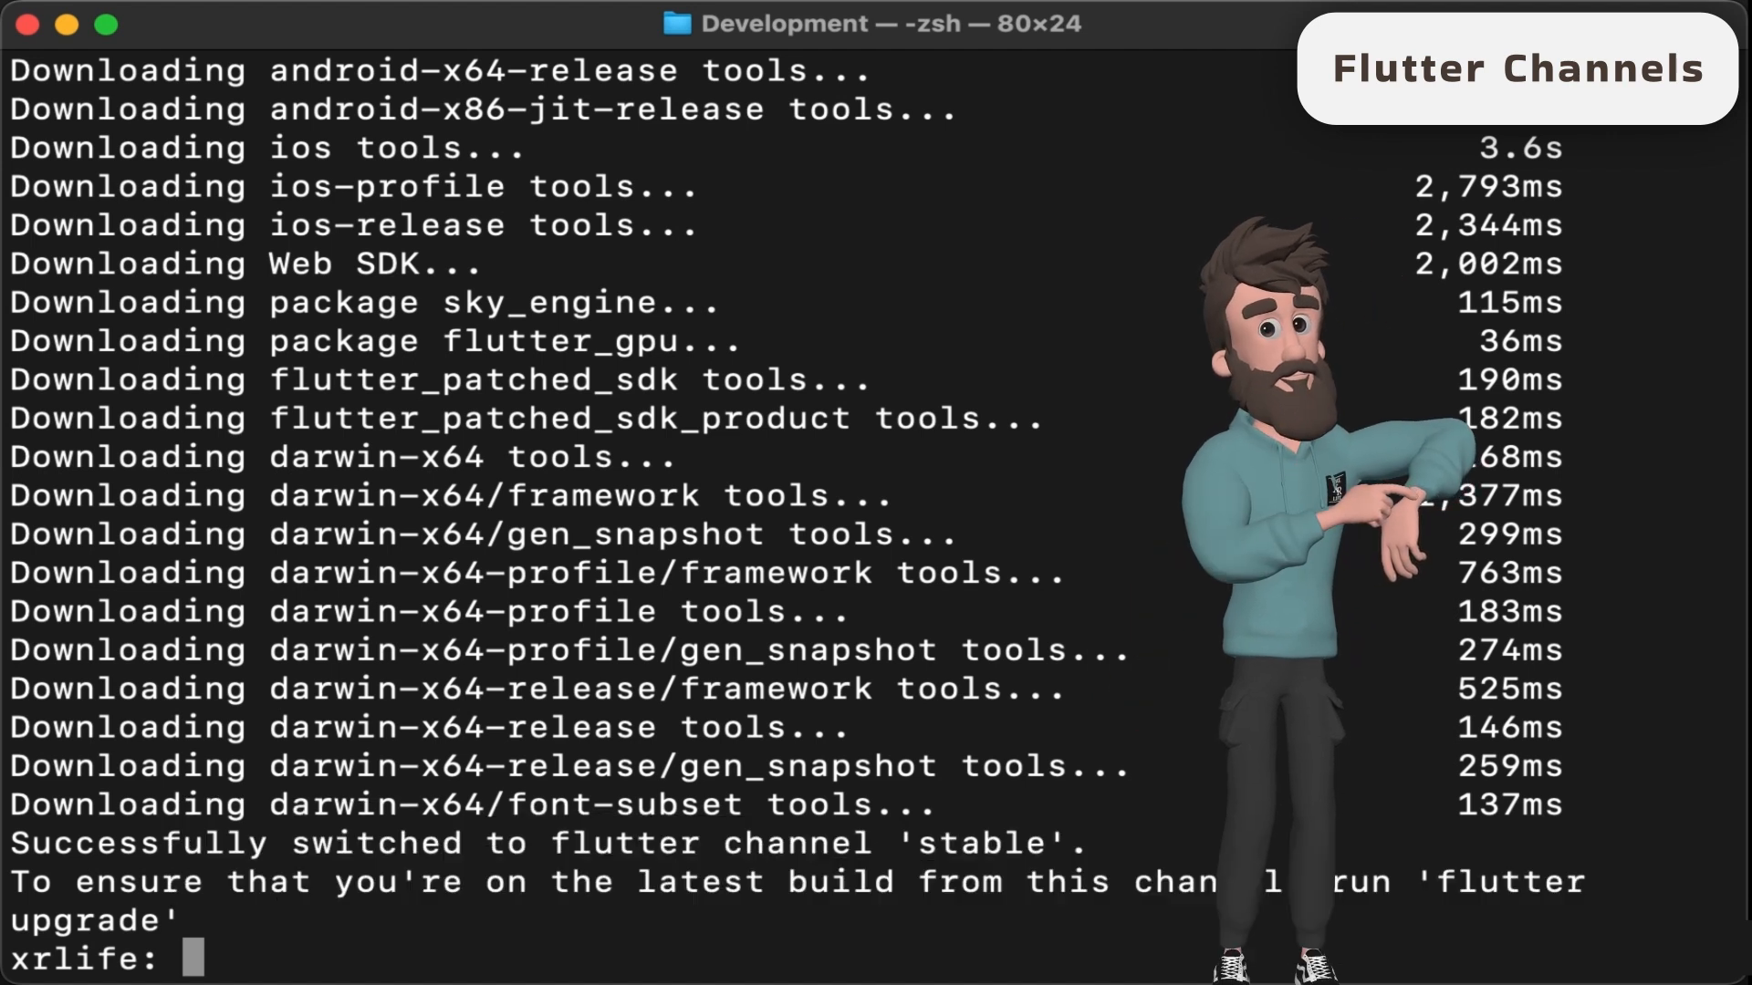
- Run flutter upgrade on the stable channel and check the active channel with flutter channel
{"action": "type", "text": "ter up"}
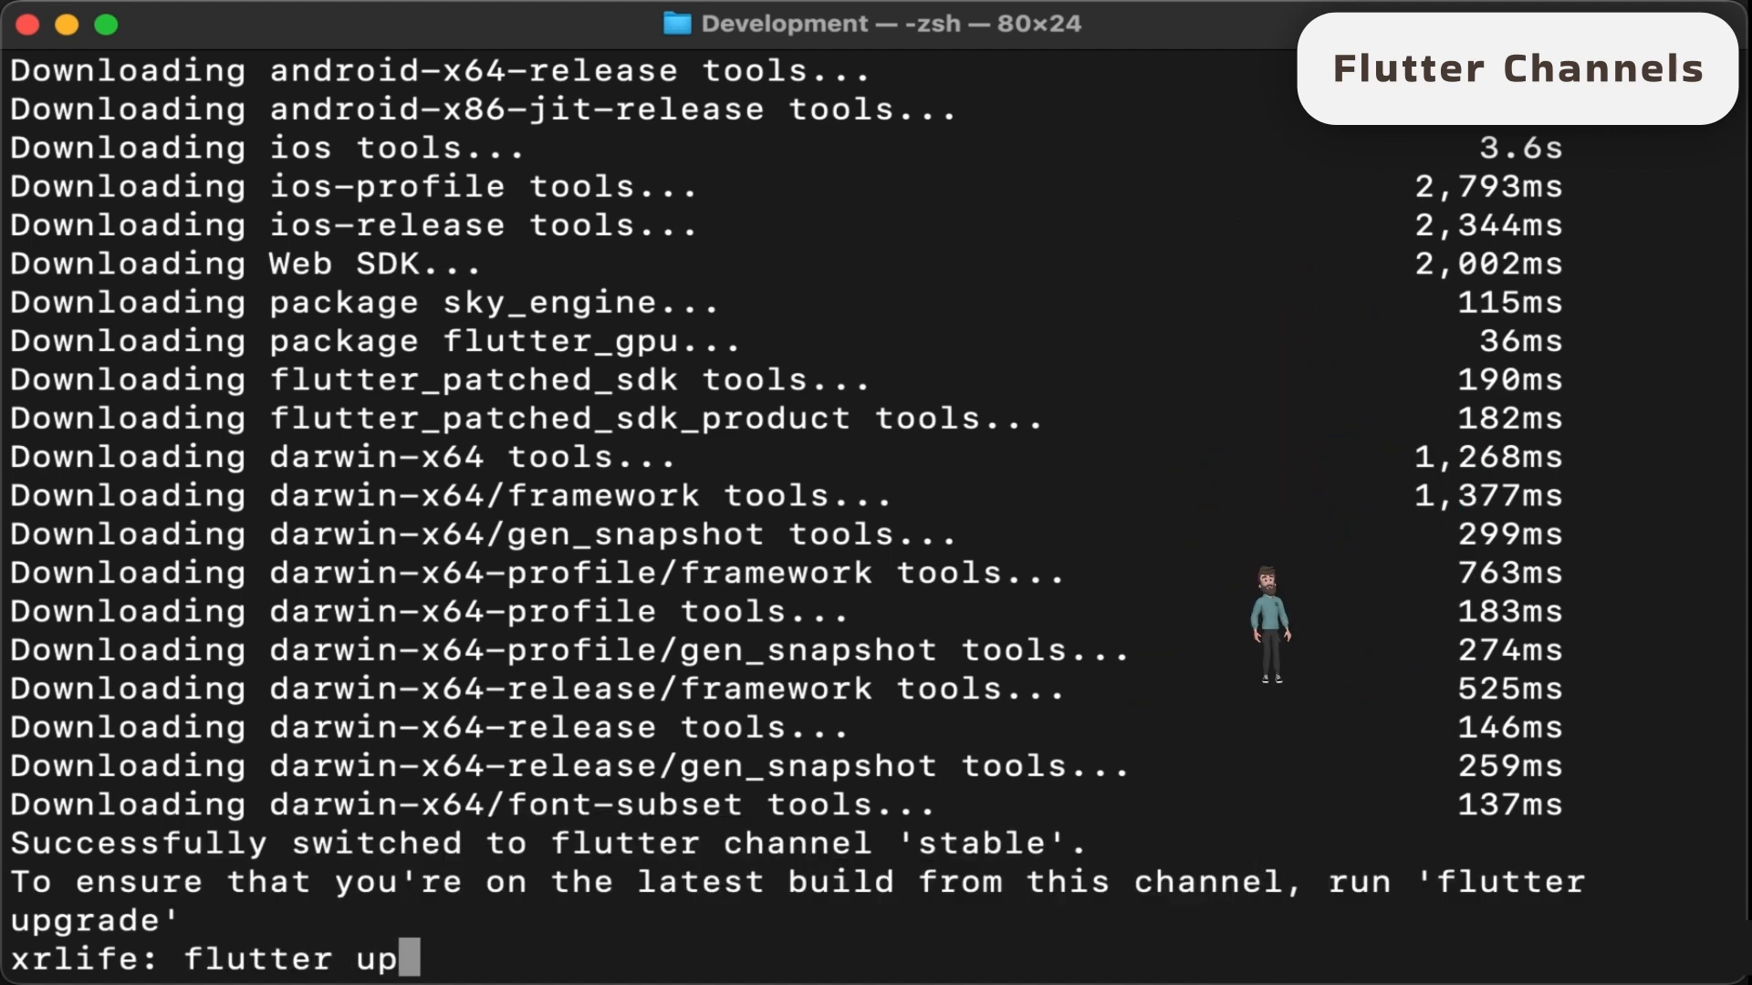
{"action": "type", "text": "grade"}
{"action": "key", "text": "Return"}
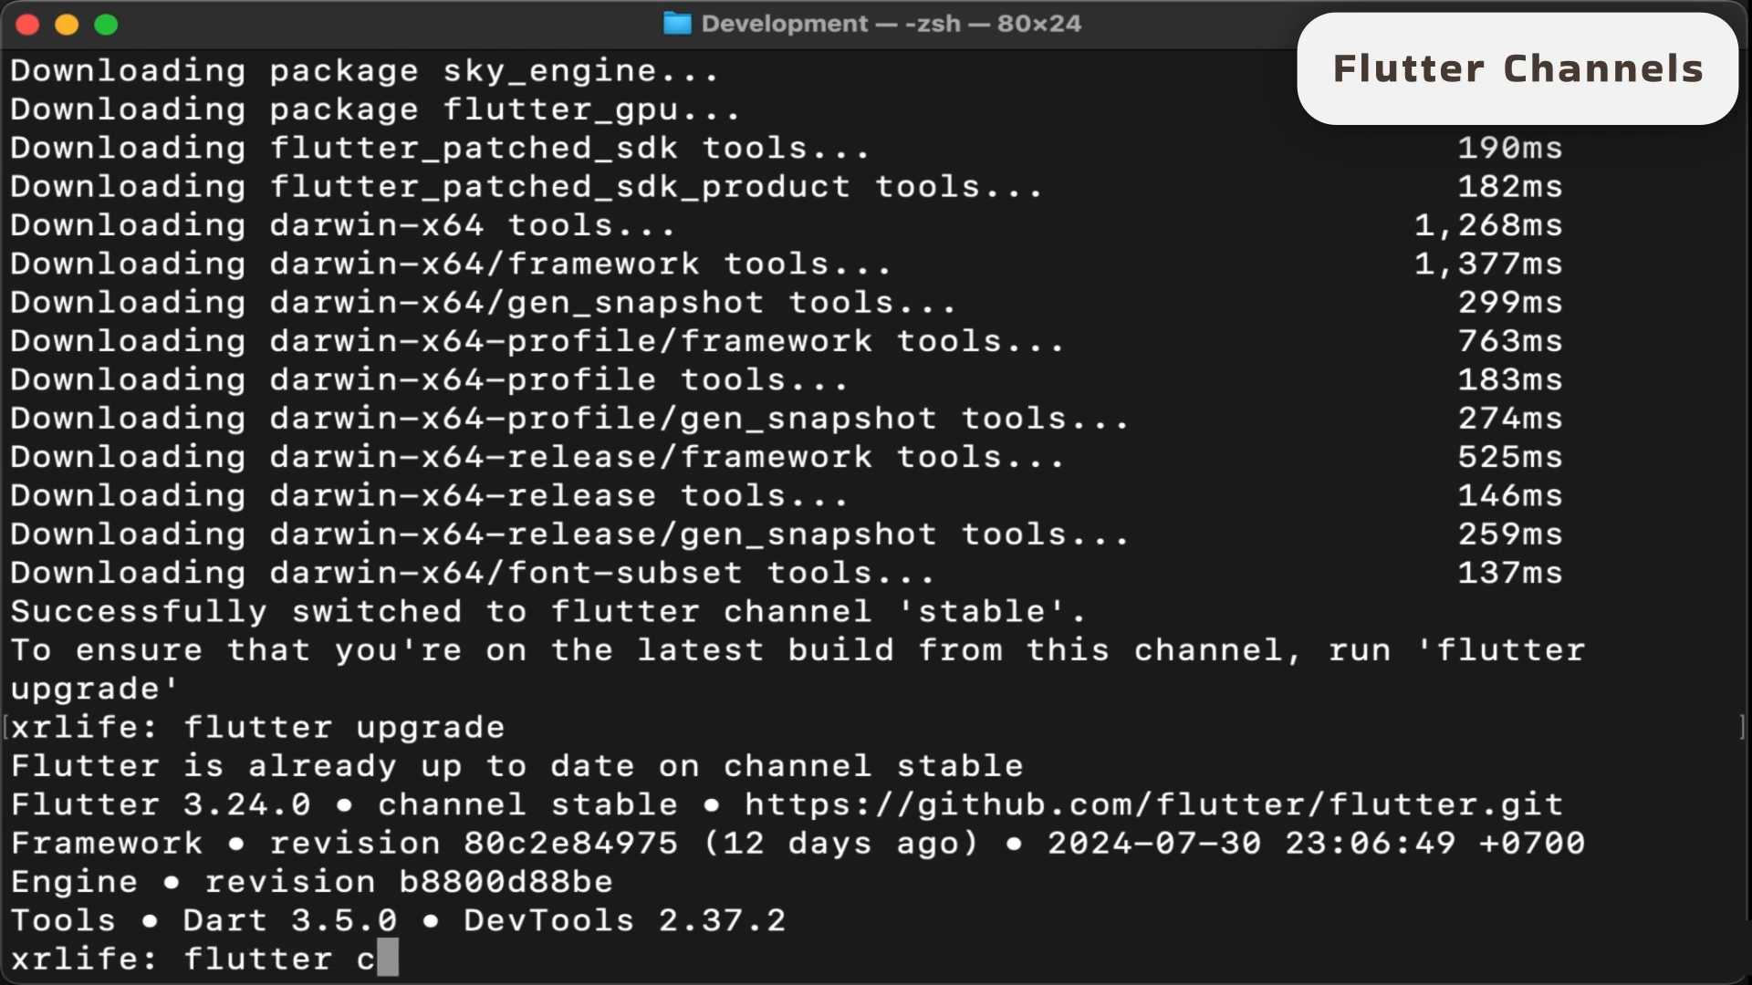
{"action": "type", "text": "flutter channel"}
{"action": "key", "text": "Return"}
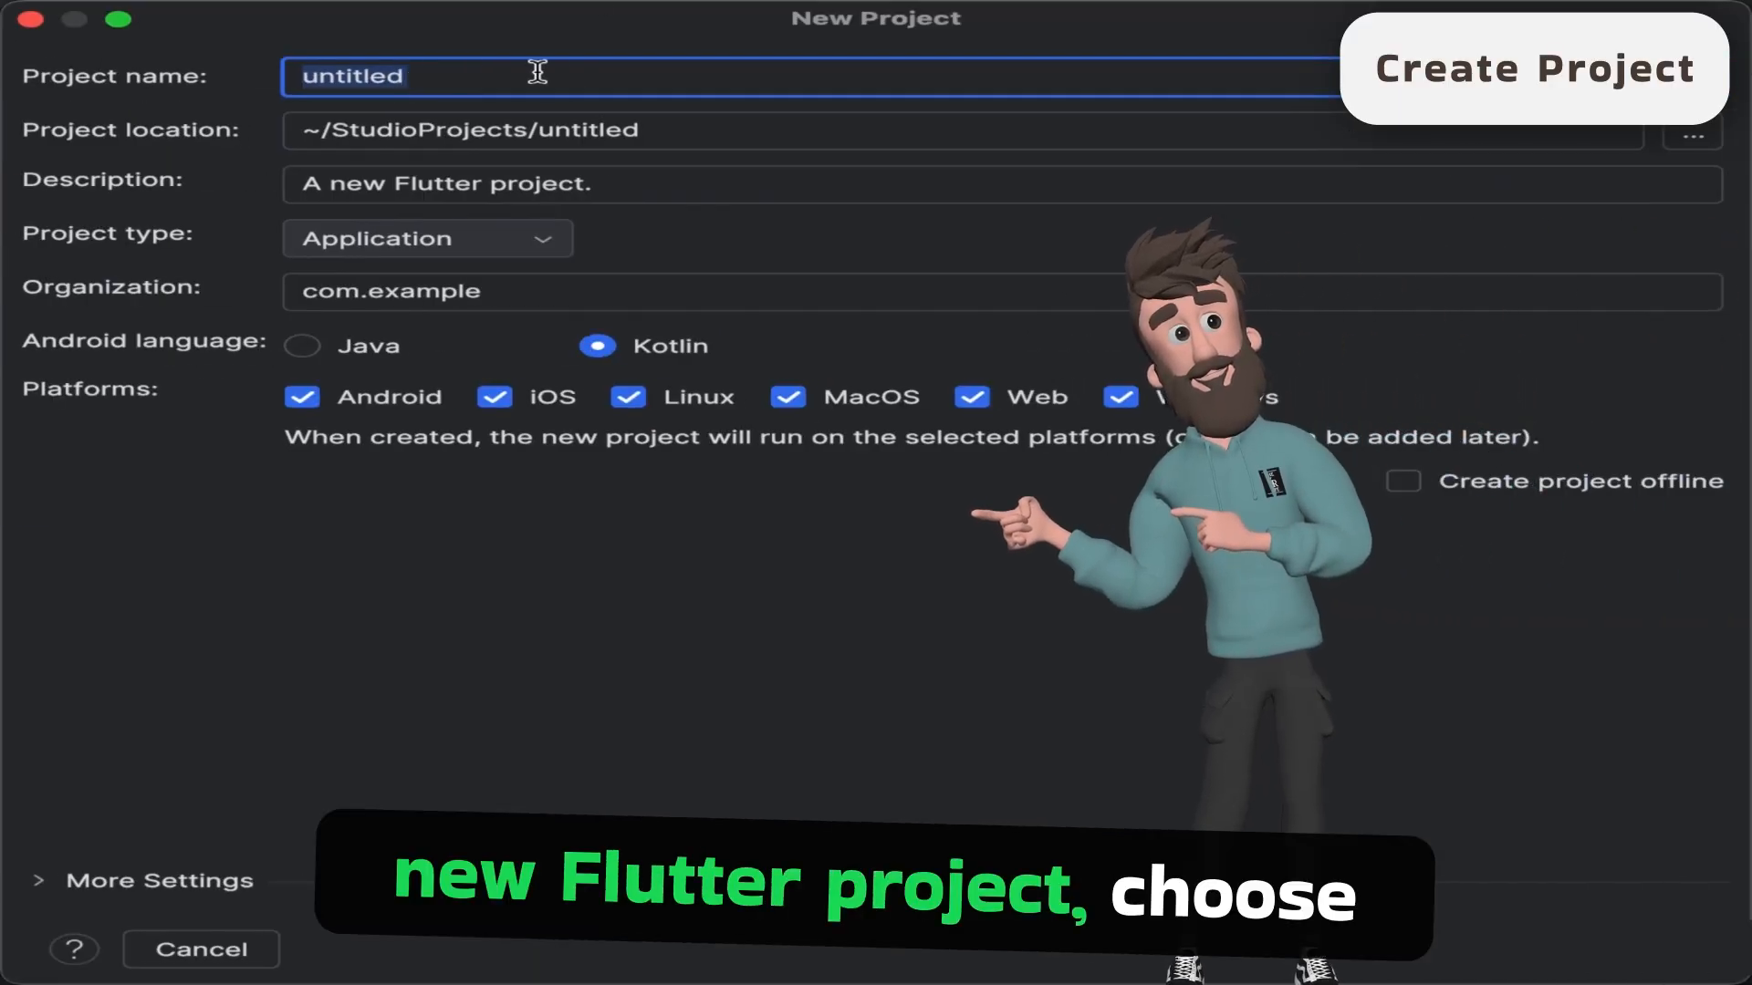
- In Android Studio's new Flutter project, set the name to my-first-app and the description to "A new Flutter project for you."
{"action": "type", "text": "my-f"}
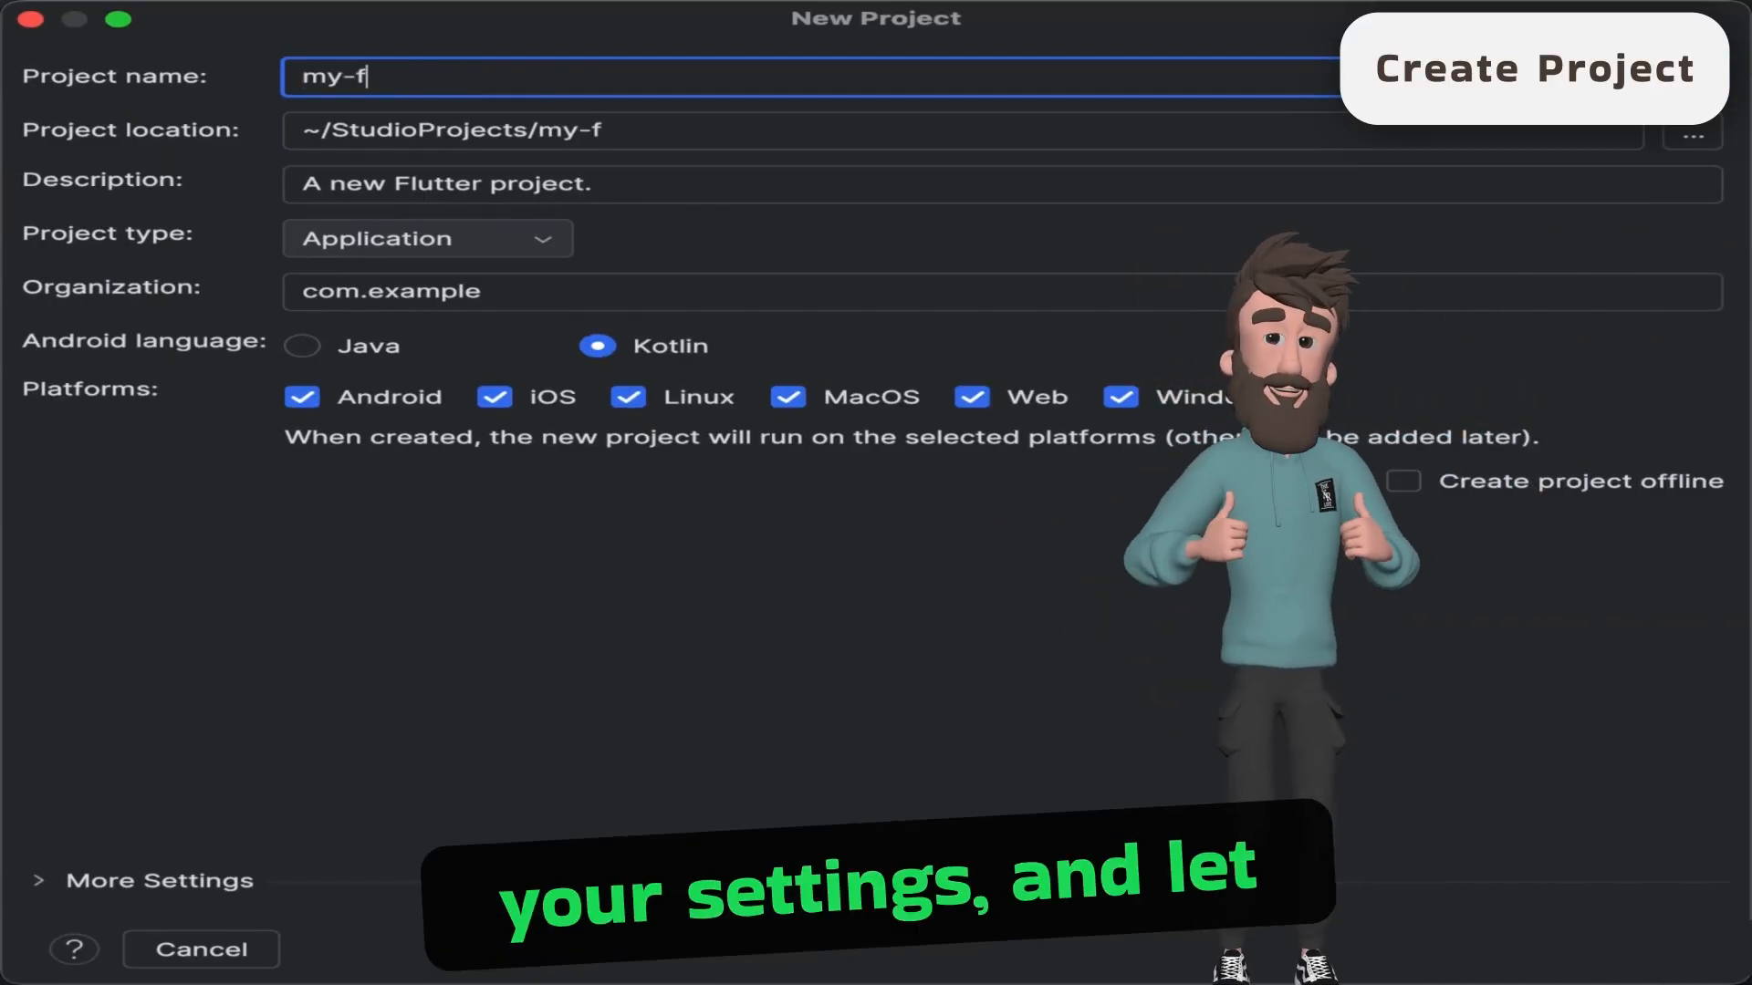
{"action": "type", "text": "irst-app"}
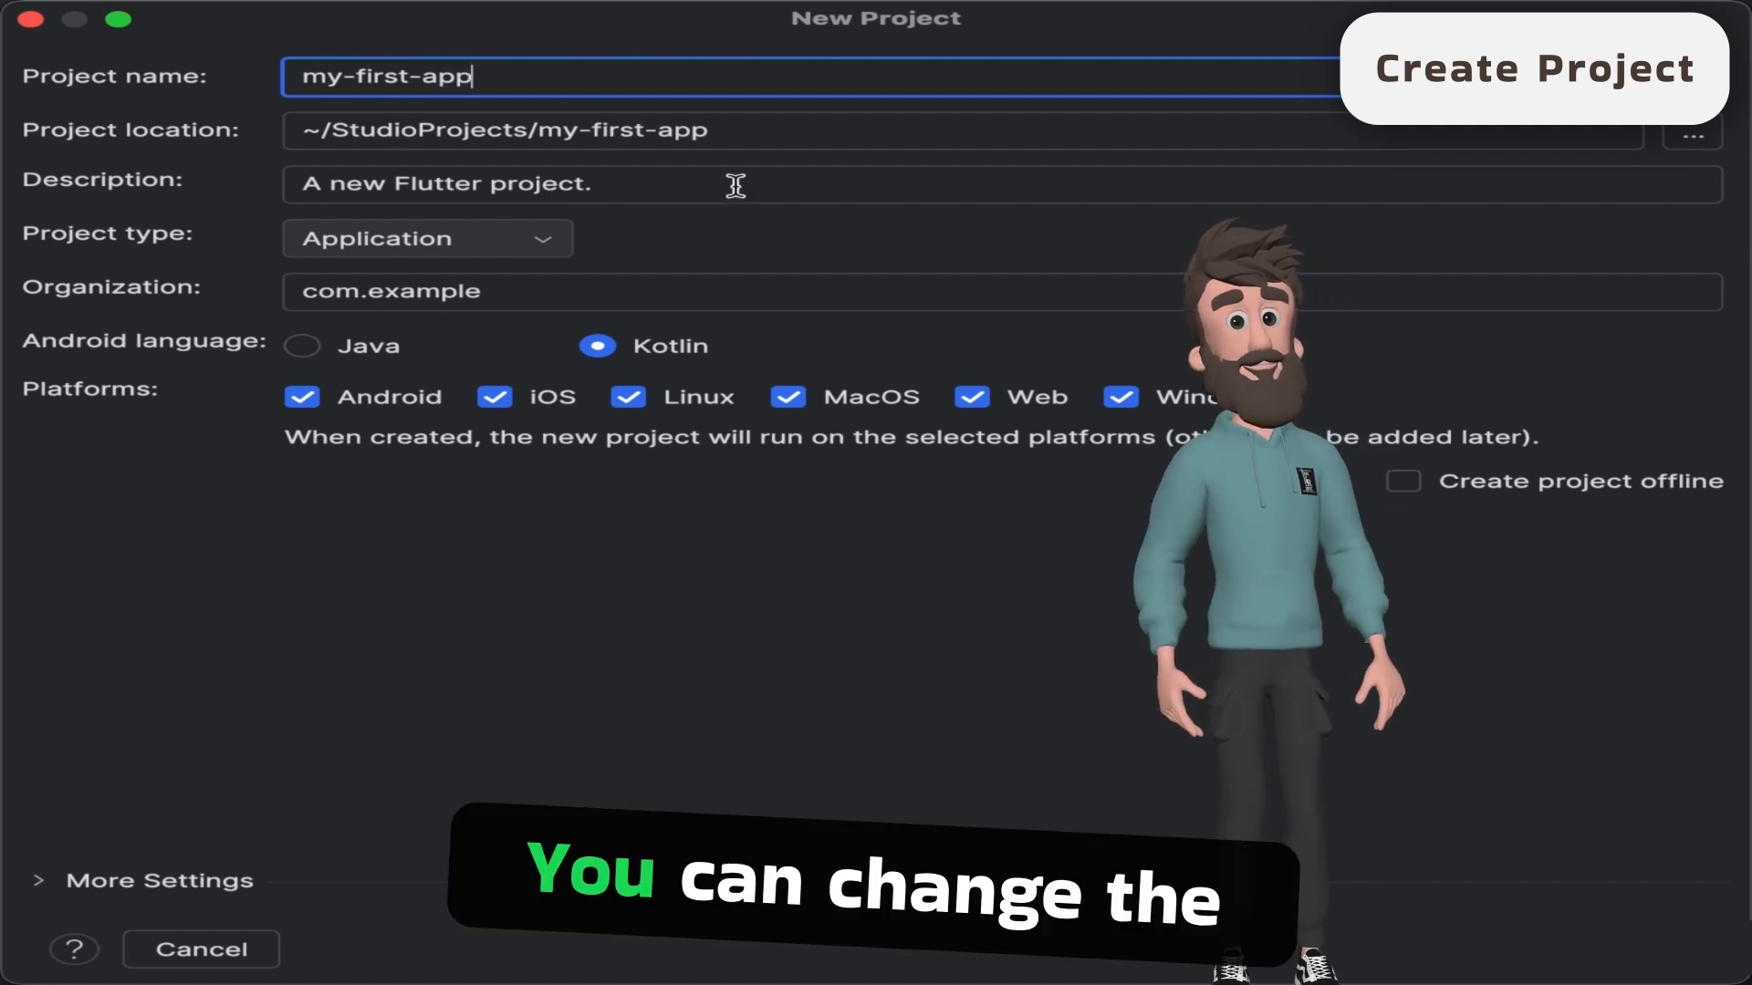
{"action": "left_click", "coordinate": [672, 187]}
{"action": "mouse_move", "coordinate": [628, 185]}
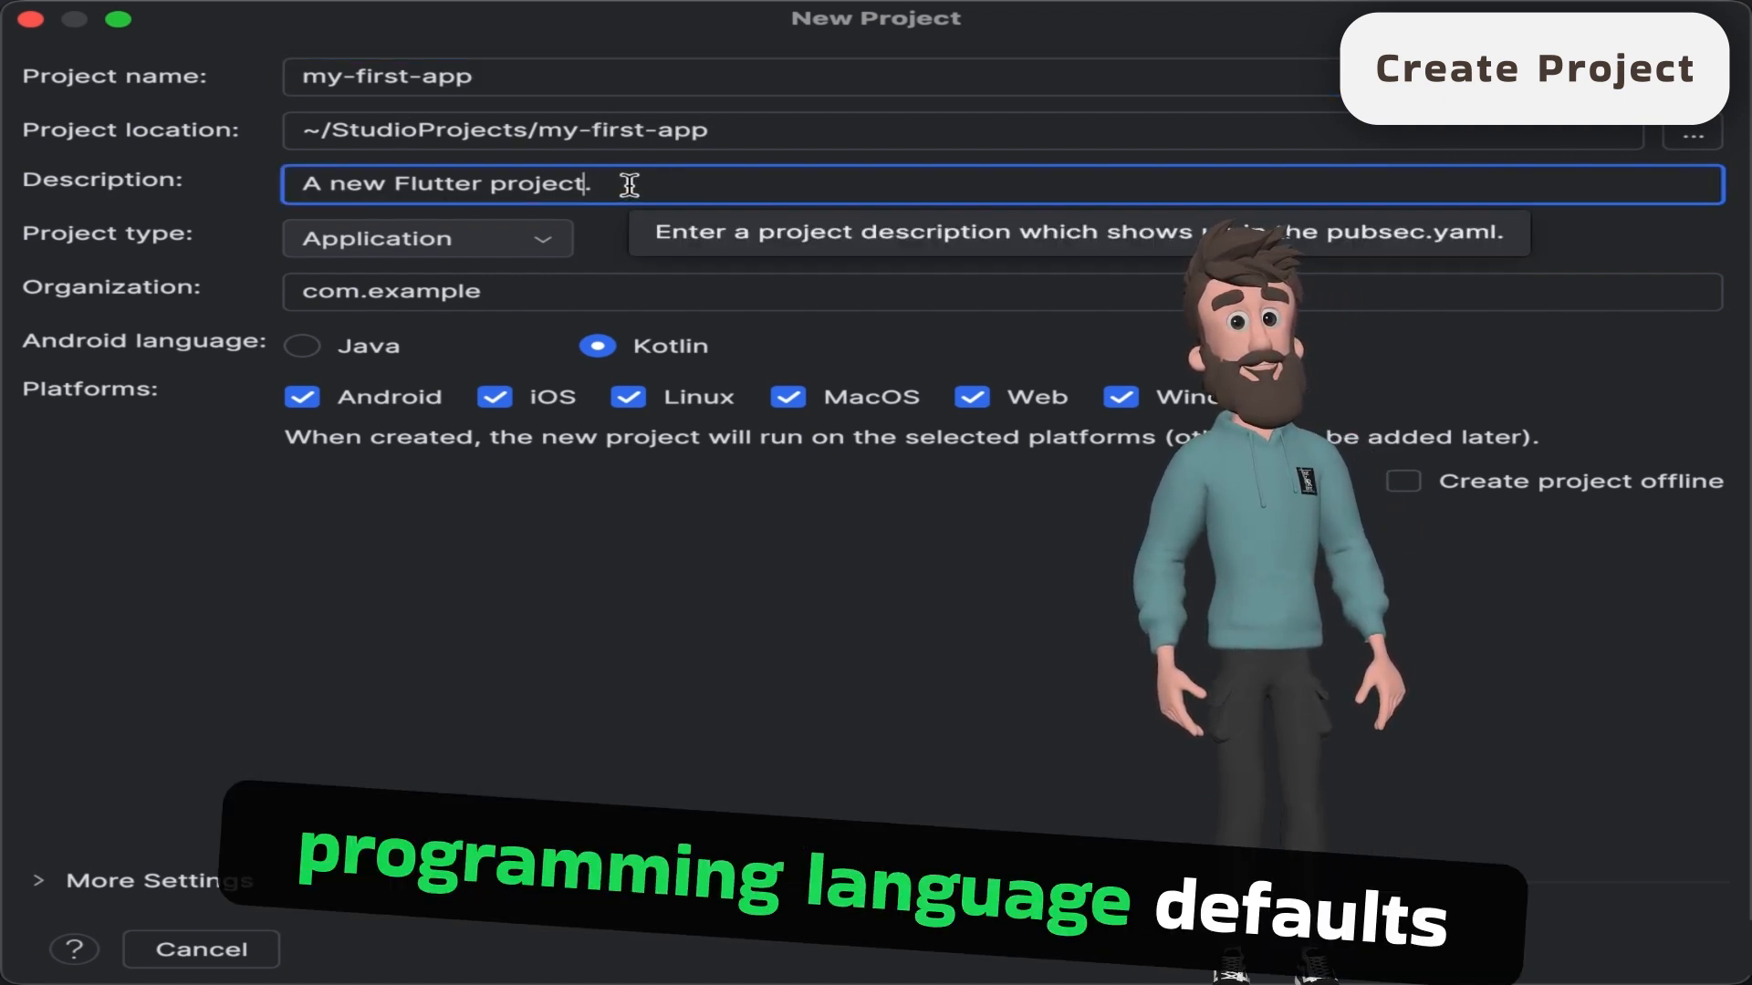
{"action": "type", "text": "for you"}
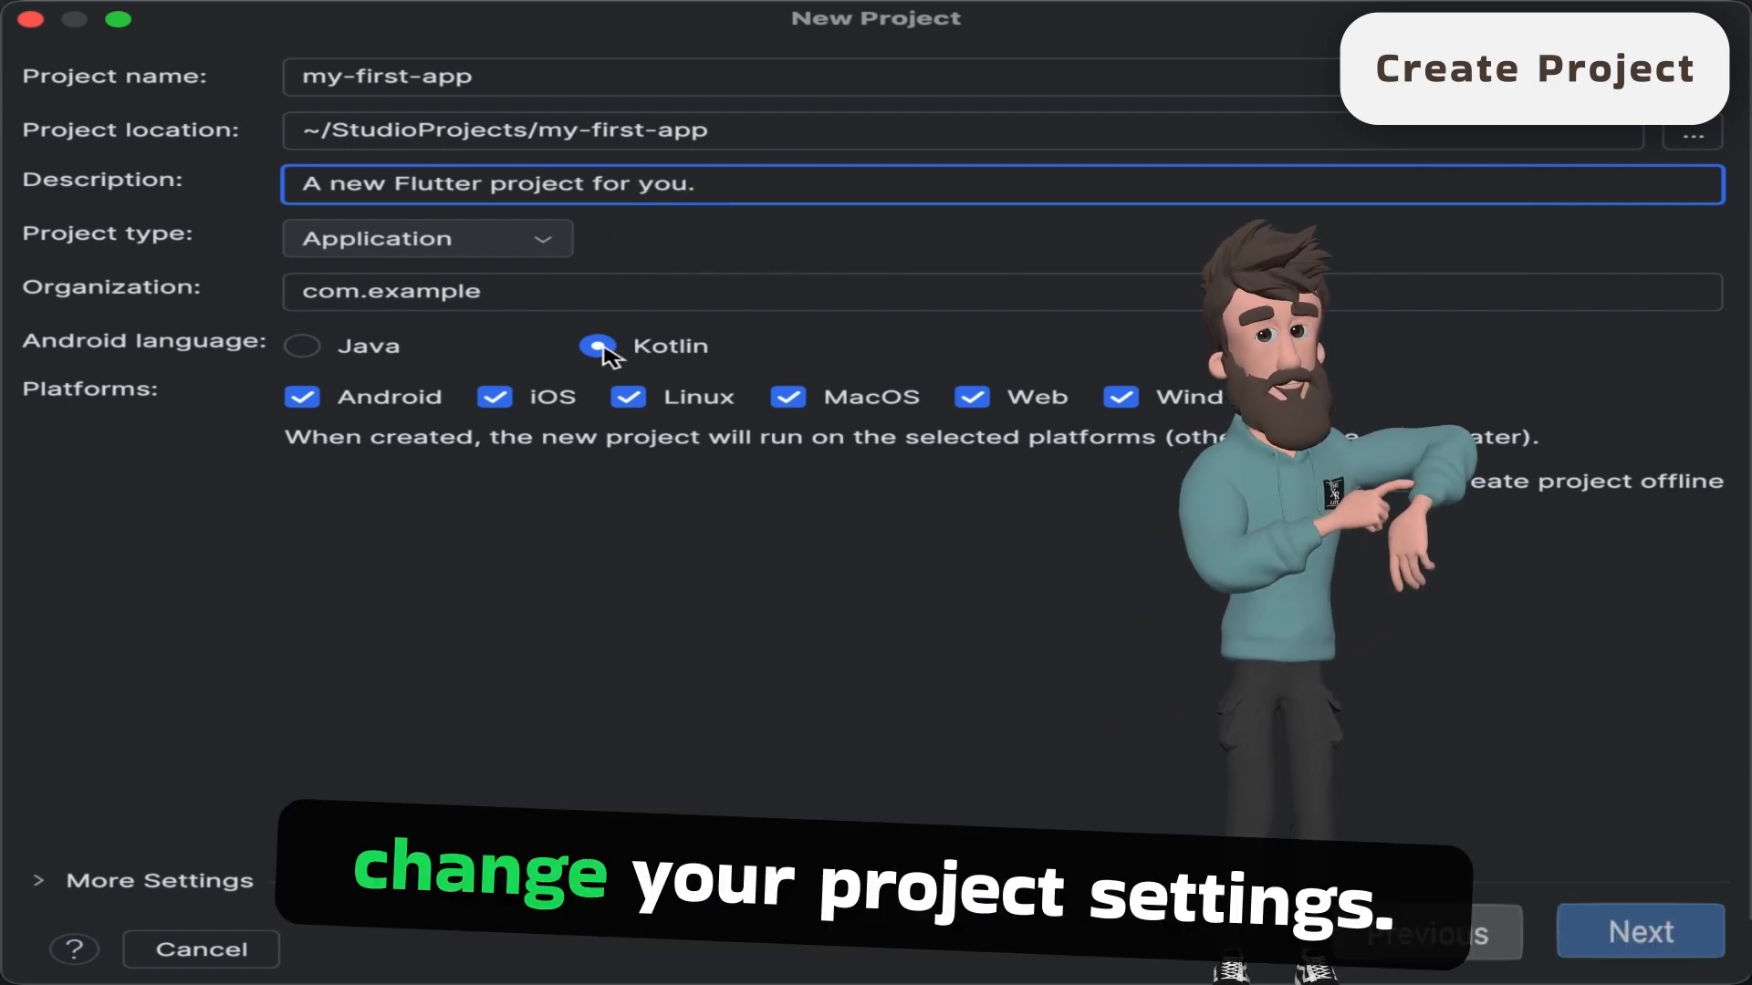
- Try Java as the Android language and return to Kotlin, and deselect and reselect the Web, MacOS and Linux platforms
{"action": "left_click", "coordinate": [304, 347]}
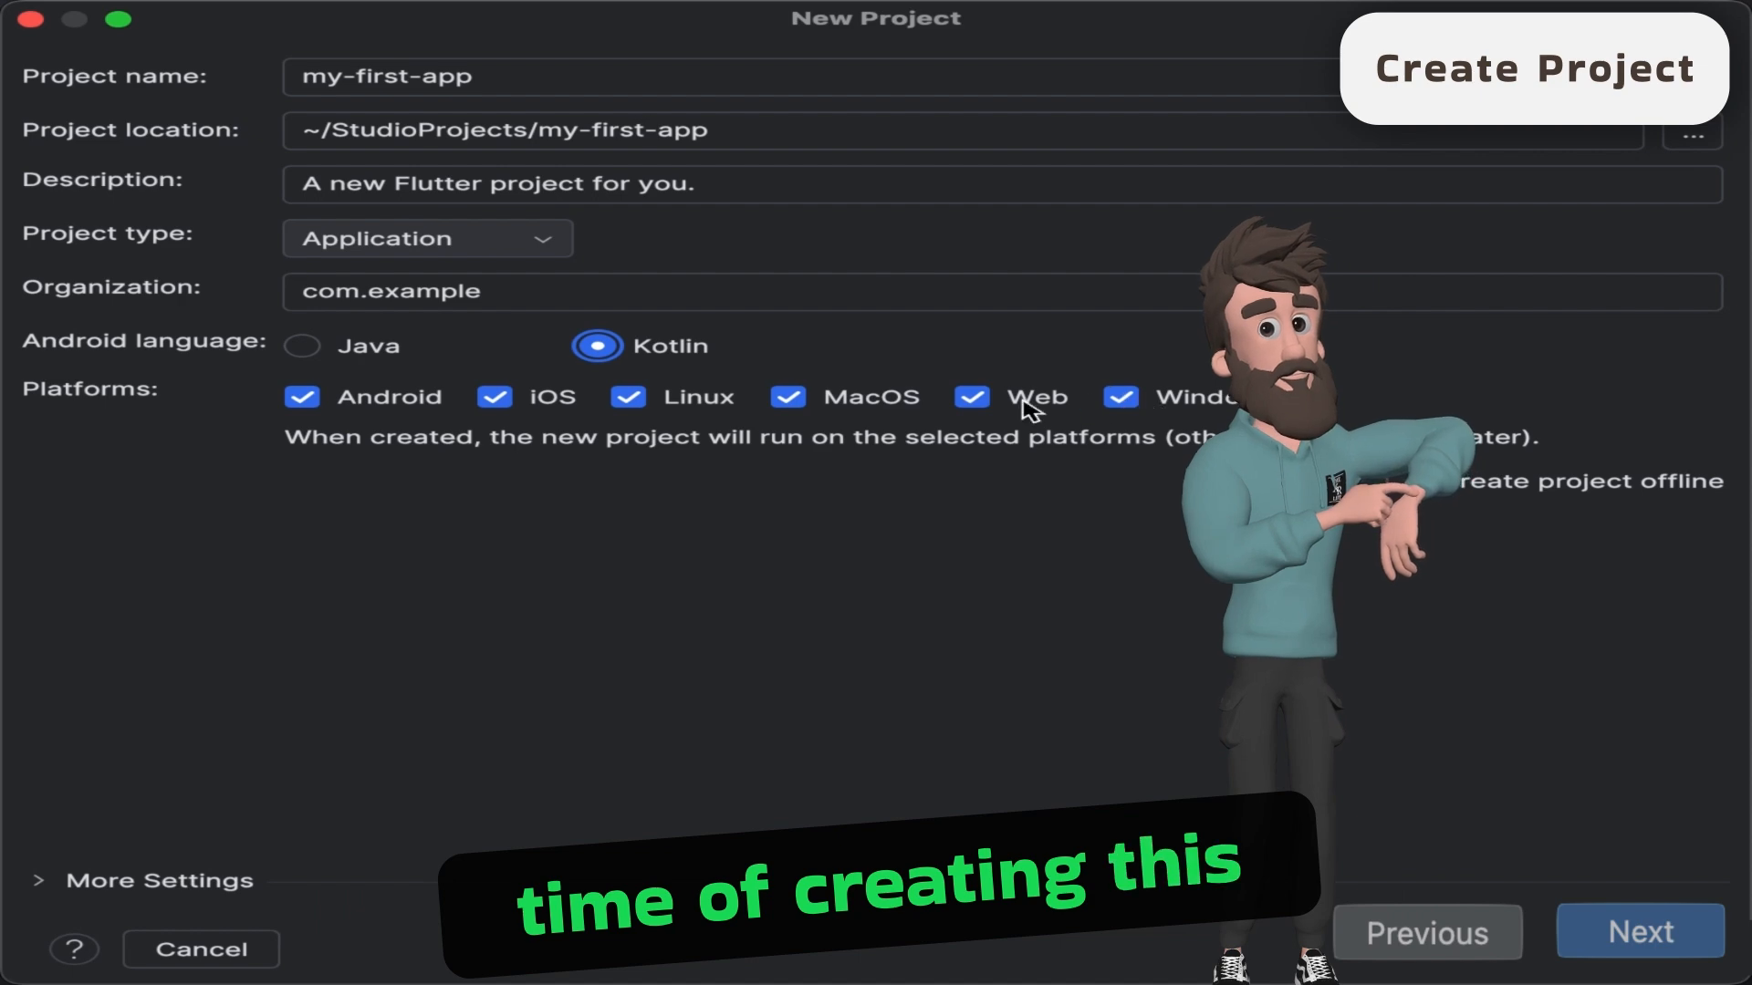
{"action": "left_click", "coordinate": [972, 399]}
{"action": "left_click", "coordinate": [788, 399]}
{"action": "left_click", "coordinate": [628, 399]}
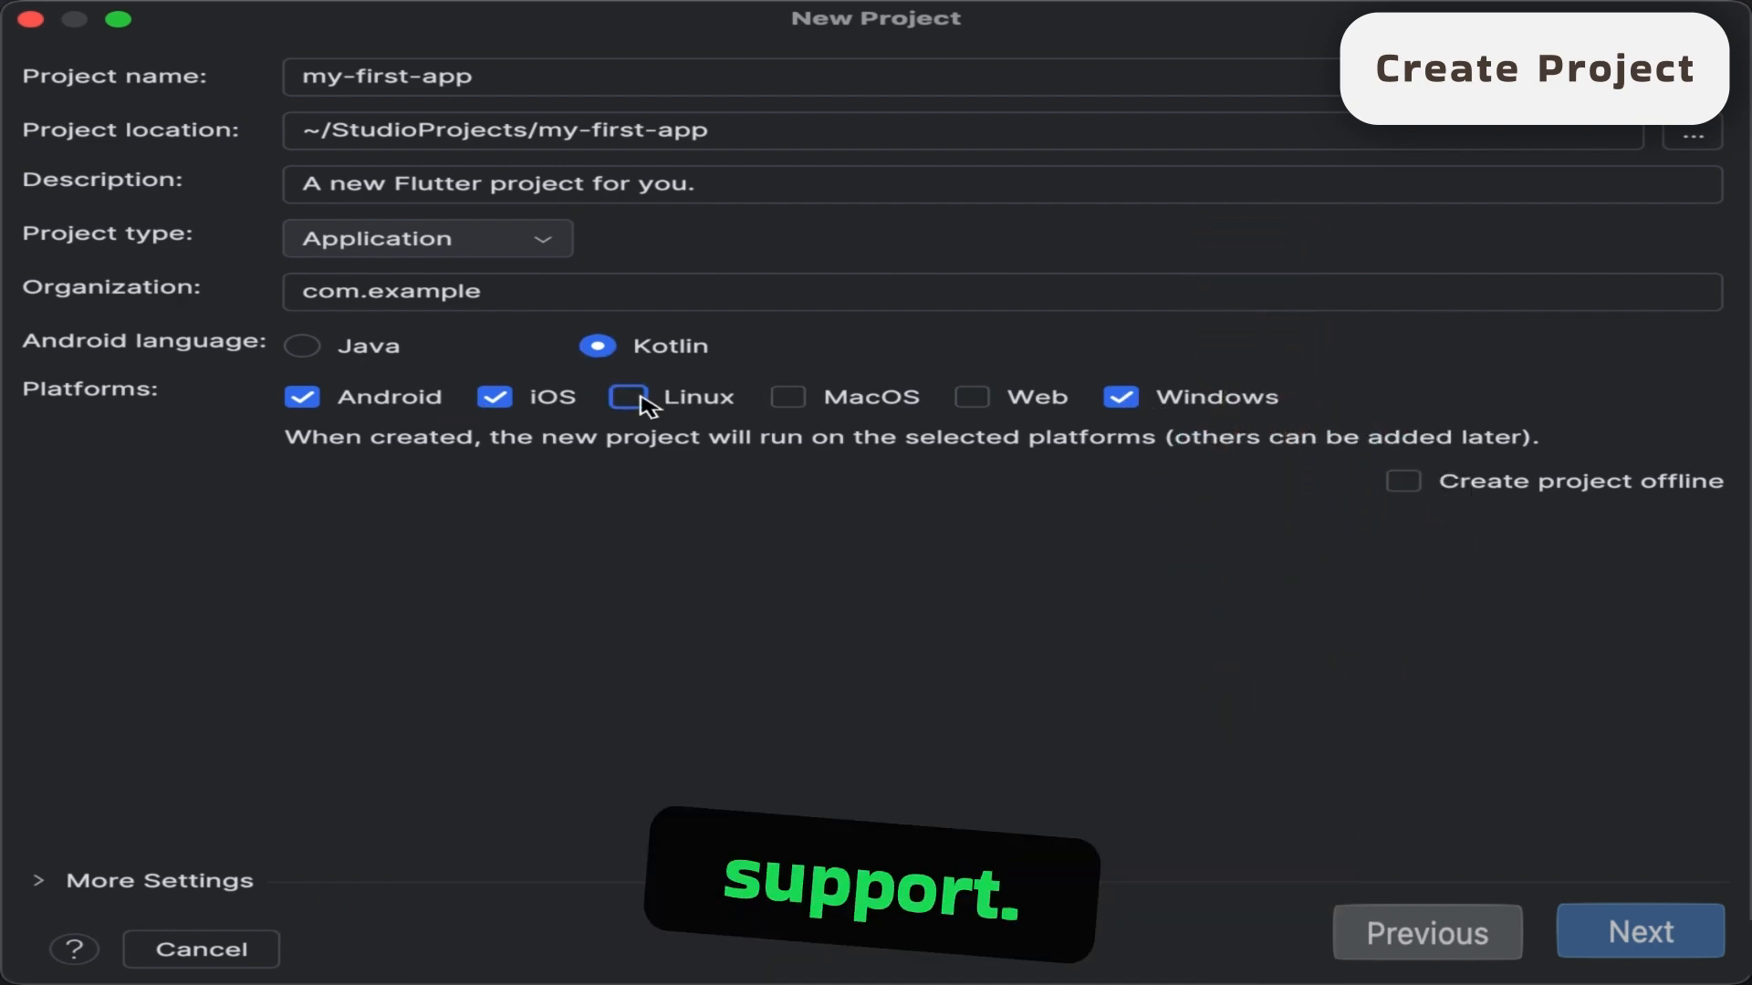
{"action": "left_click", "coordinate": [790, 399]}
{"action": "left_click", "coordinate": [977, 399]}
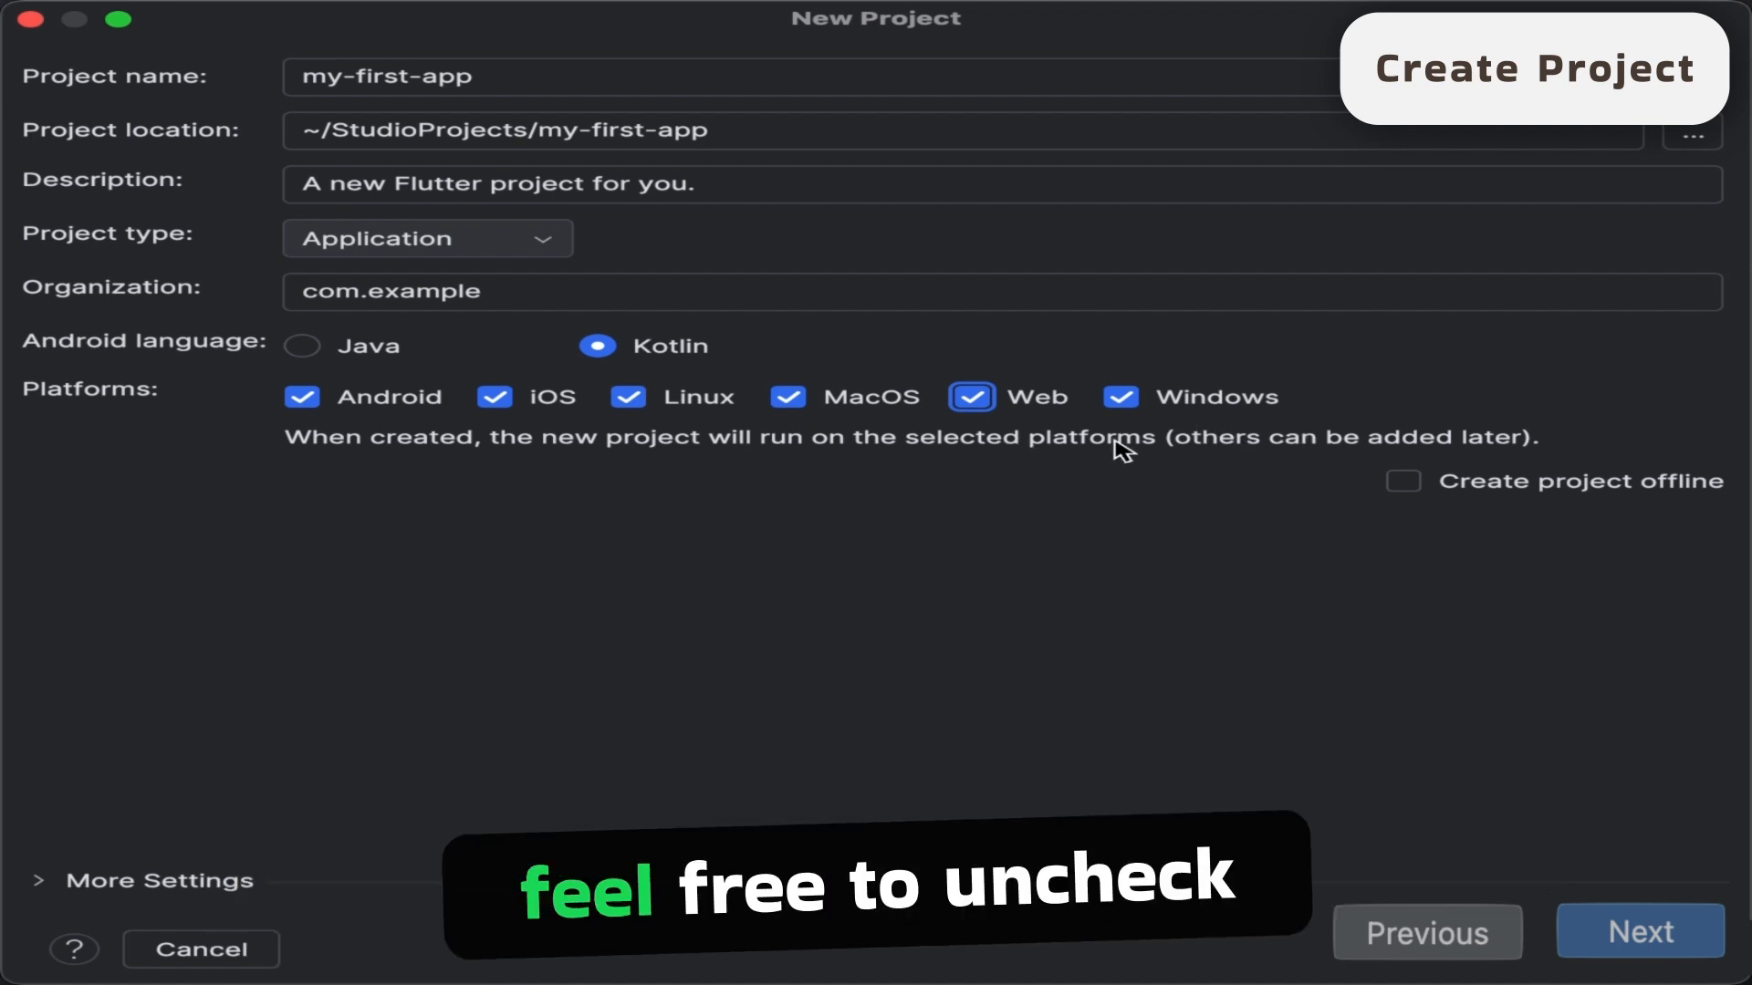
- Change the new project's name from hyphens to underscores so that it reads my_first_app
{"action": "left_click", "coordinate": [1666, 972]}
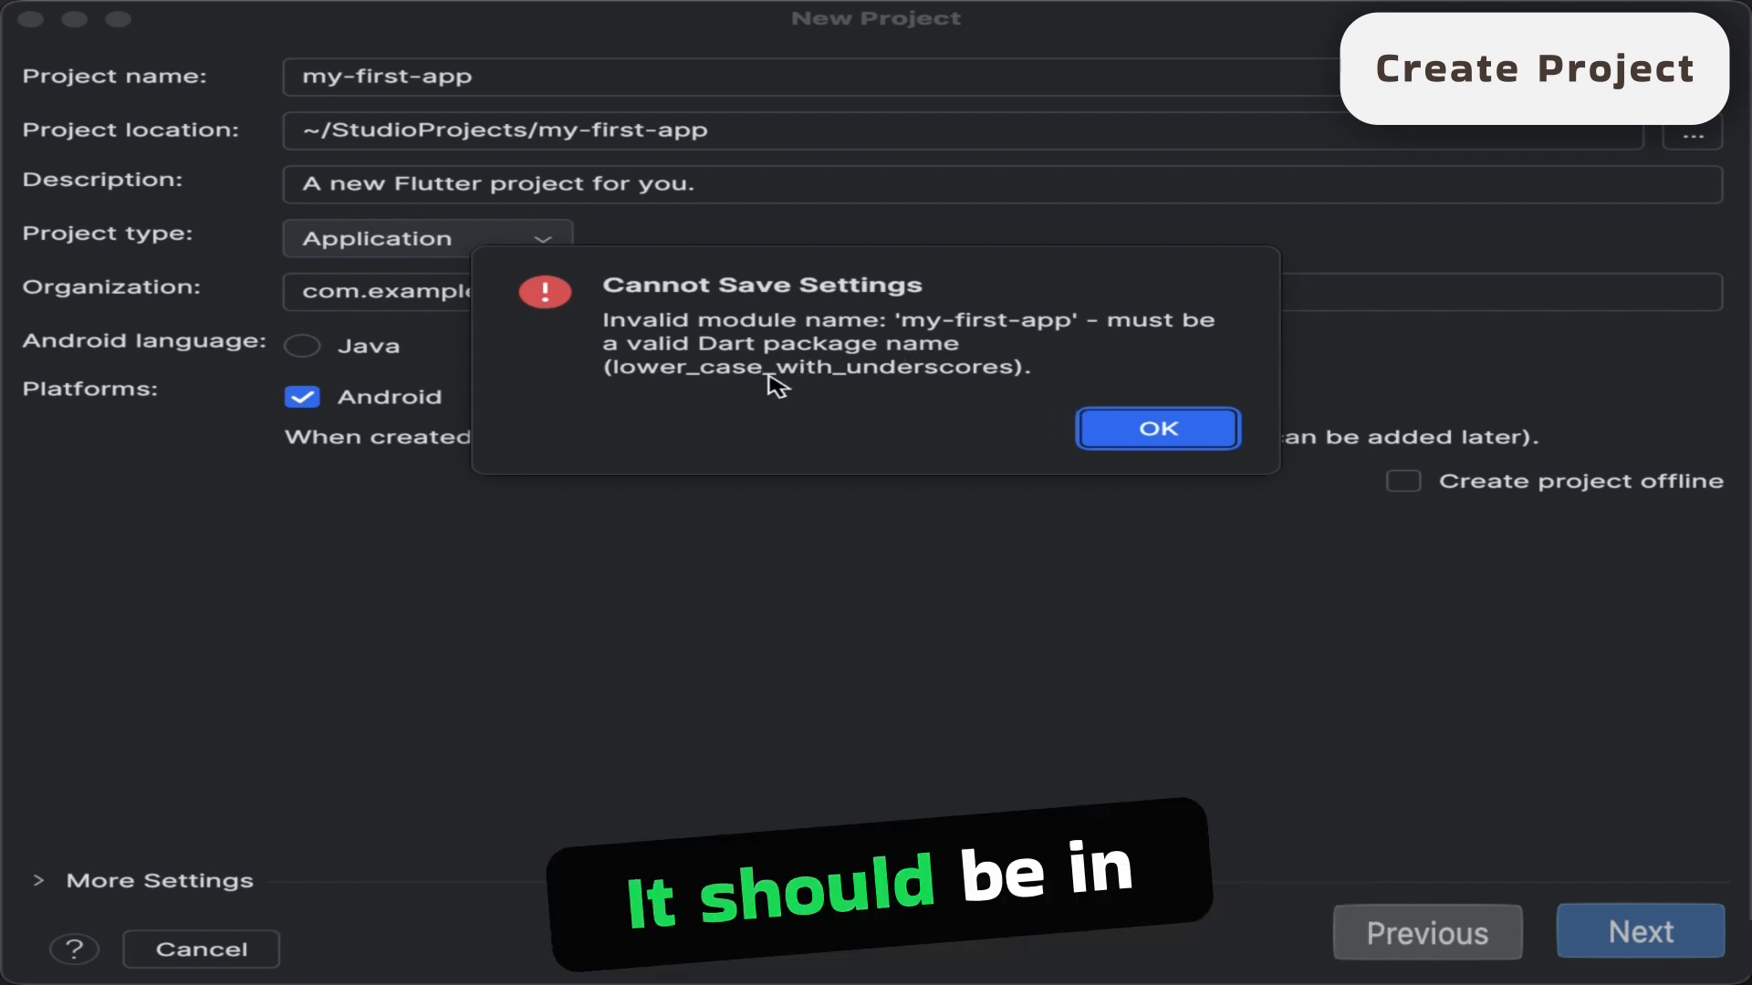
{"action": "left_click", "coordinate": [1157, 432]}
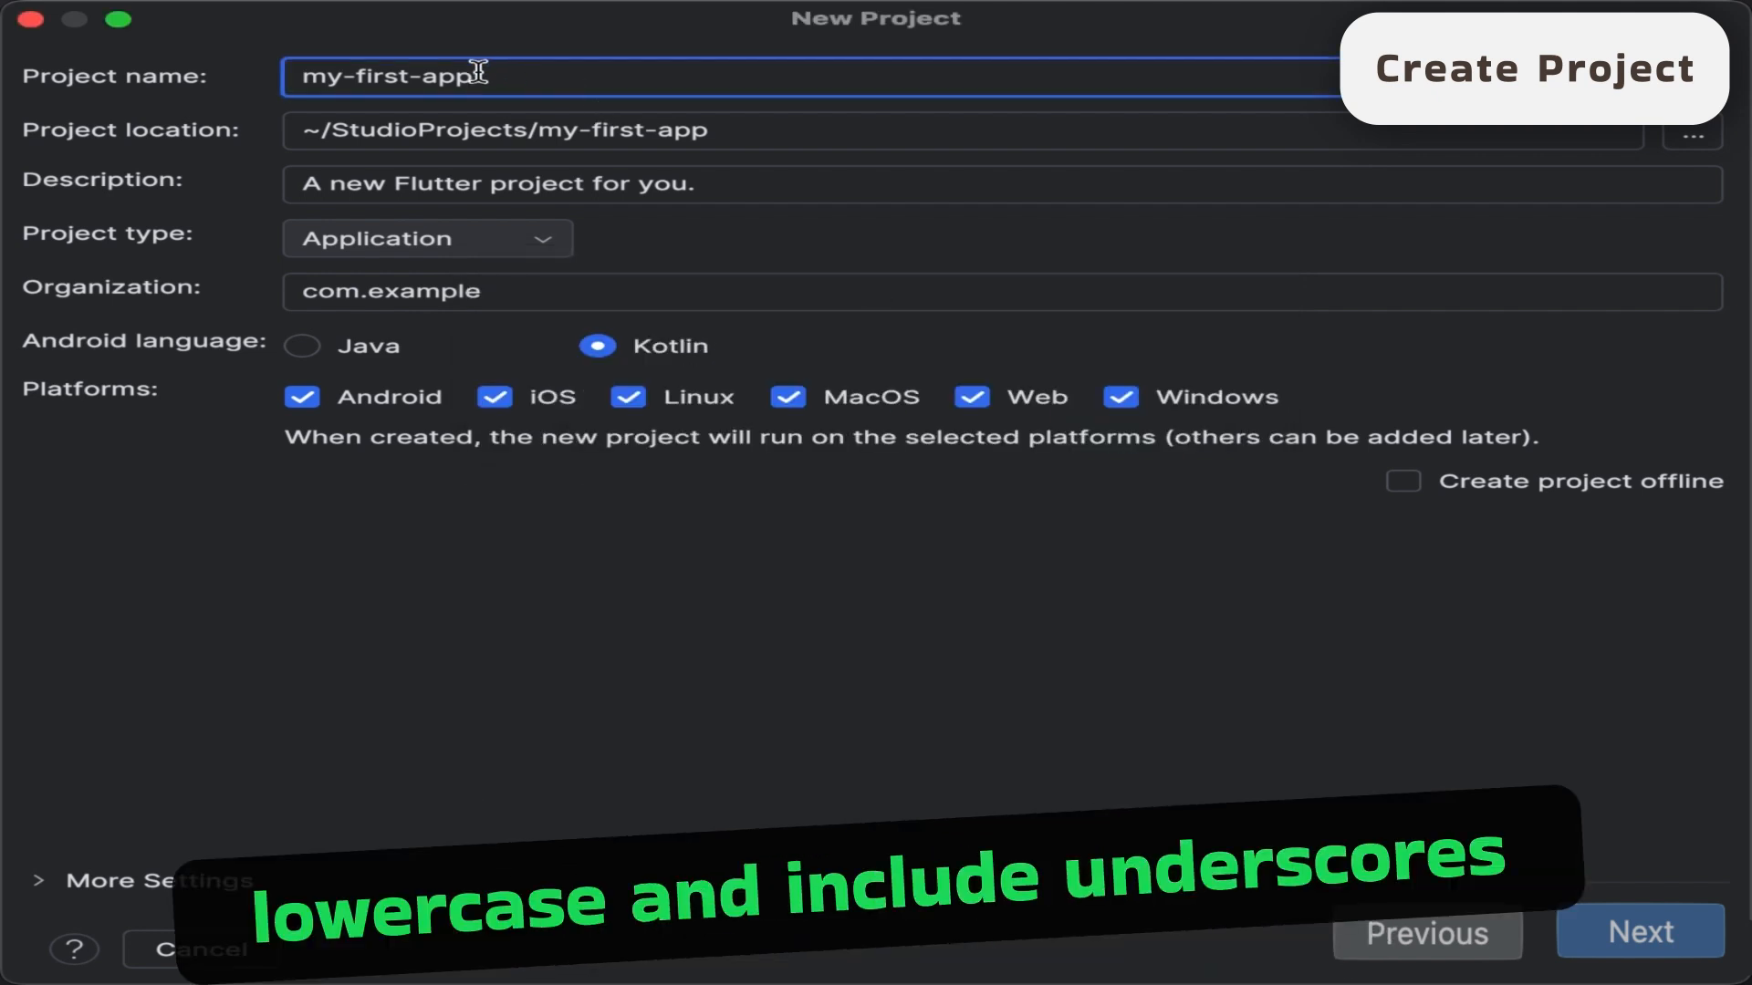
{"action": "key", "text": "BackSpace"}
{"action": "key", "text": "BackSpace"}
{"action": "key", "text": "BackSpace"}
{"action": "key", "text": "BackSpace"}
{"action": "key", "text": "BackSpace"}
{"action": "key", "text": "BackSpace"}
{"action": "key", "text": "BackSpace"}
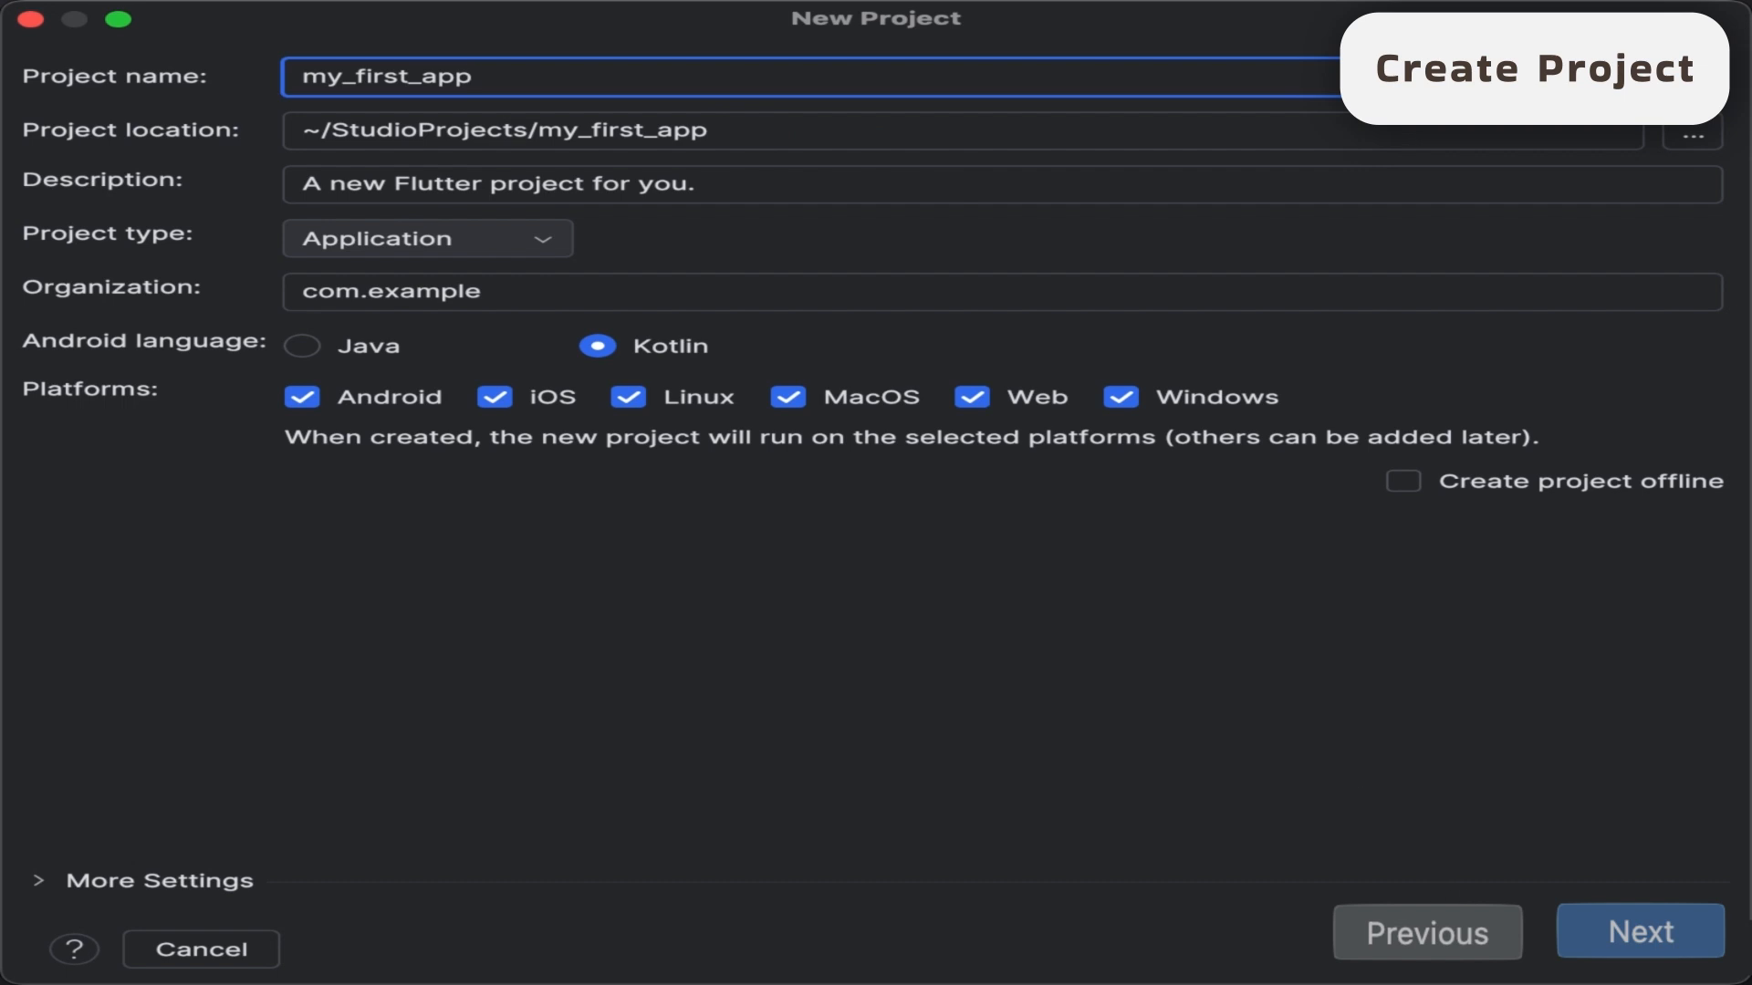
- Create the Flutter project with the chosen settings and decline the Flutter plugin's usage reporting
{"action": "left_click", "coordinate": [1633, 934]}
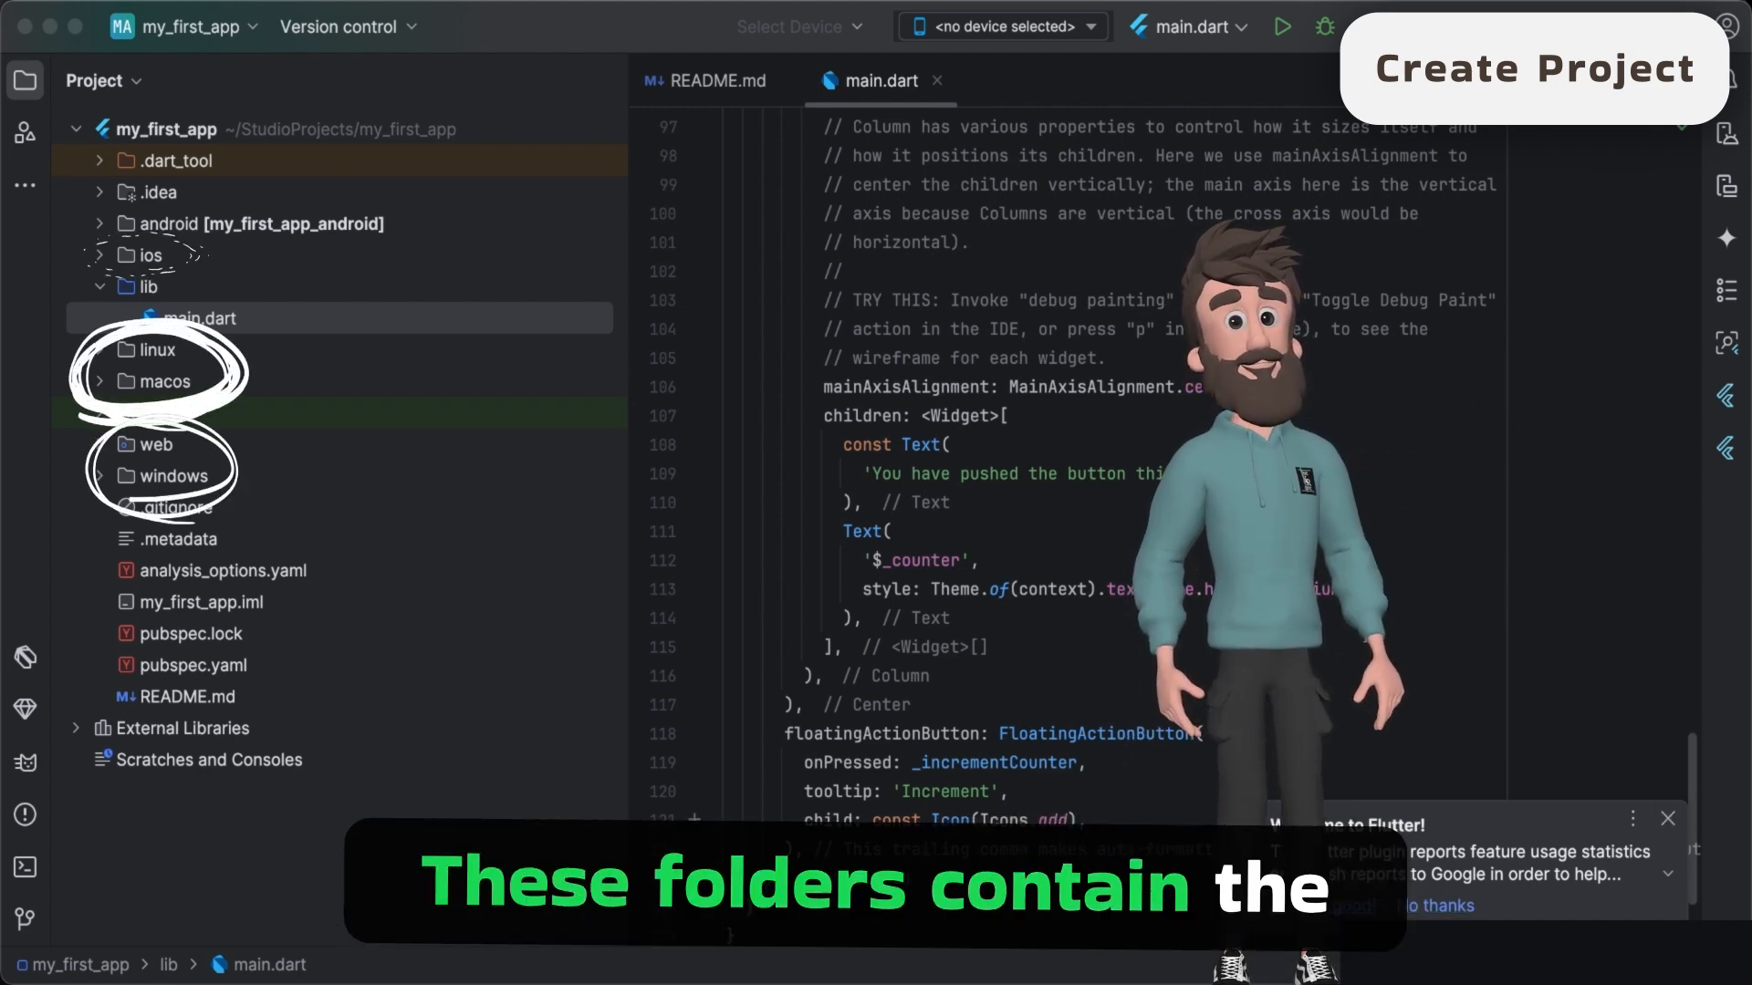
{"action": "left_click", "coordinate": [1434, 908]}
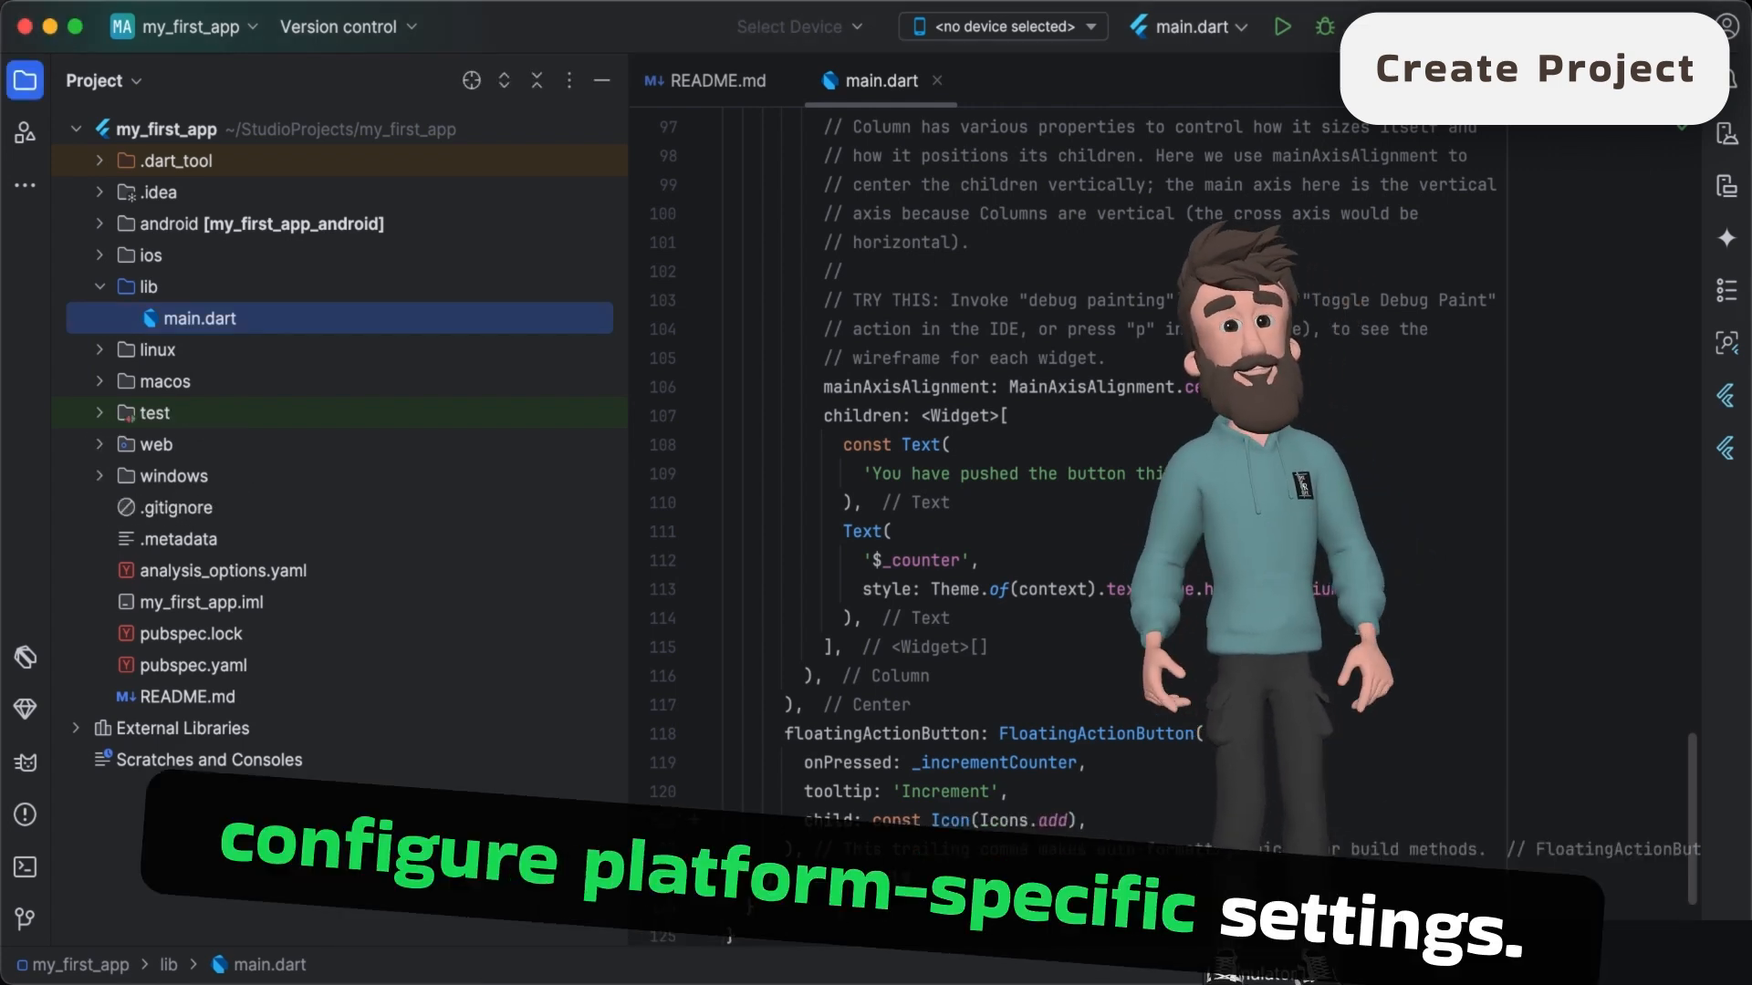
{"action": "left_click", "coordinate": [1258, 983]}
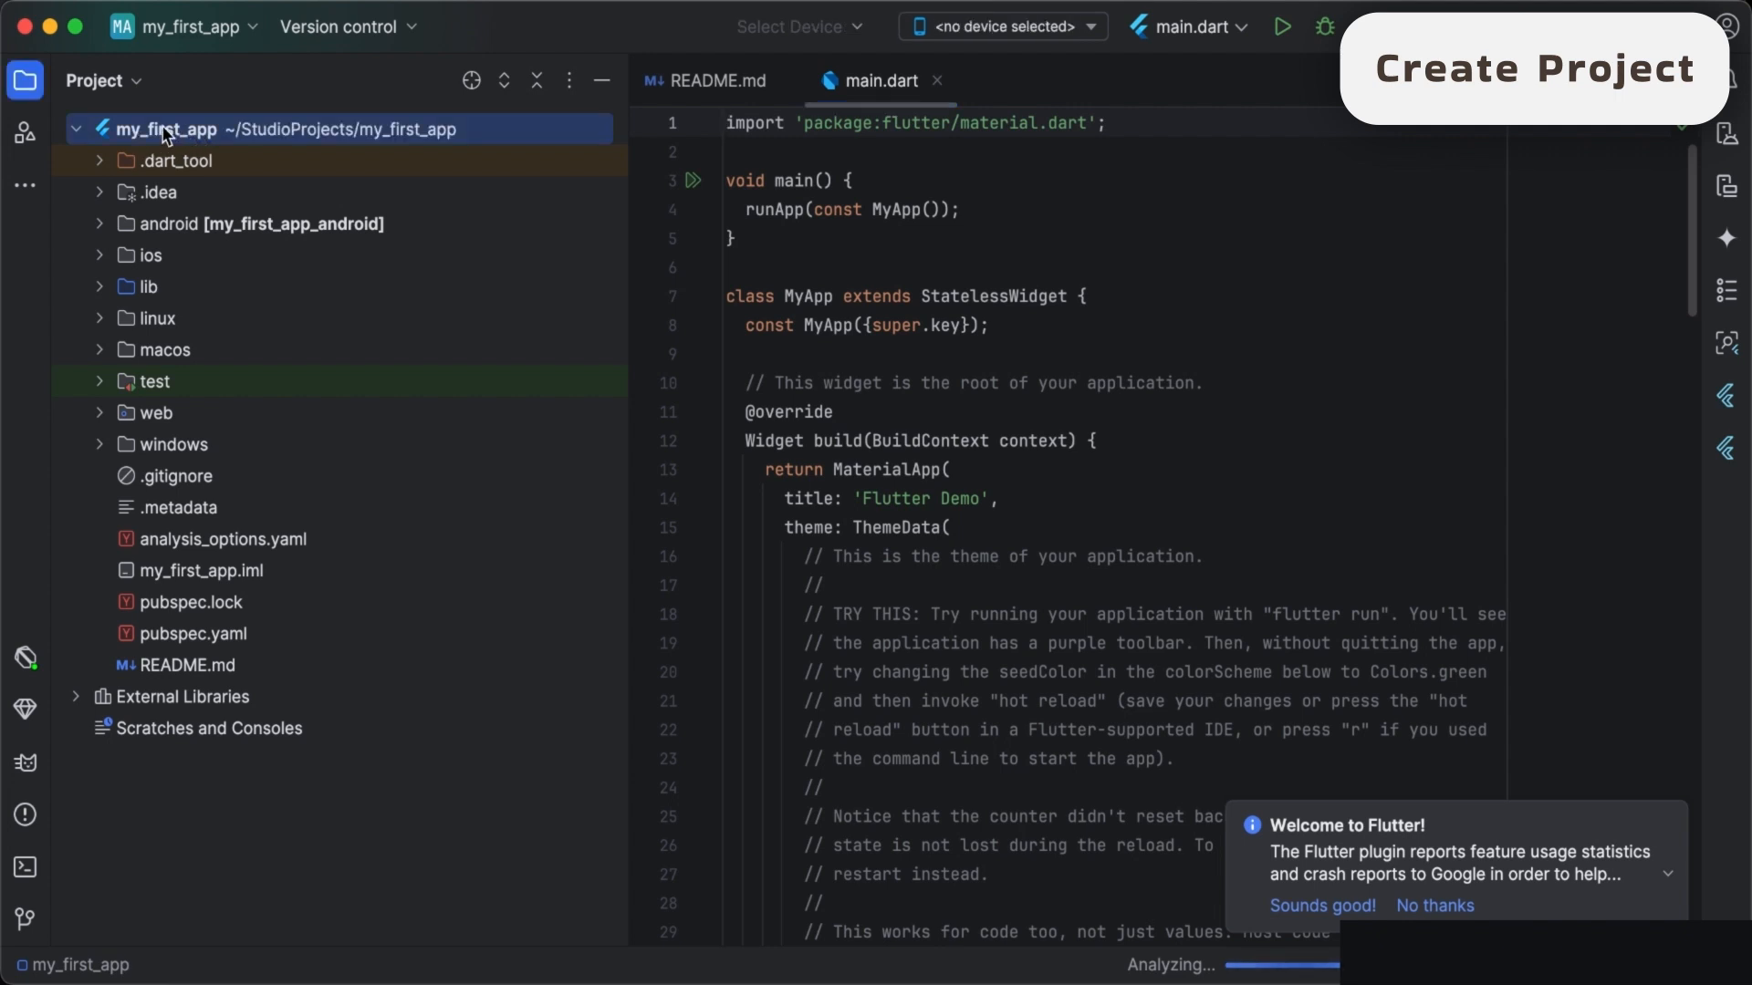
- Open main.dart from the project's lib folder and examine its code from the main() function to the home page's build method
{"action": "left_click", "coordinate": [79, 129]}
{"action": "left_click", "coordinate": [78, 132]}
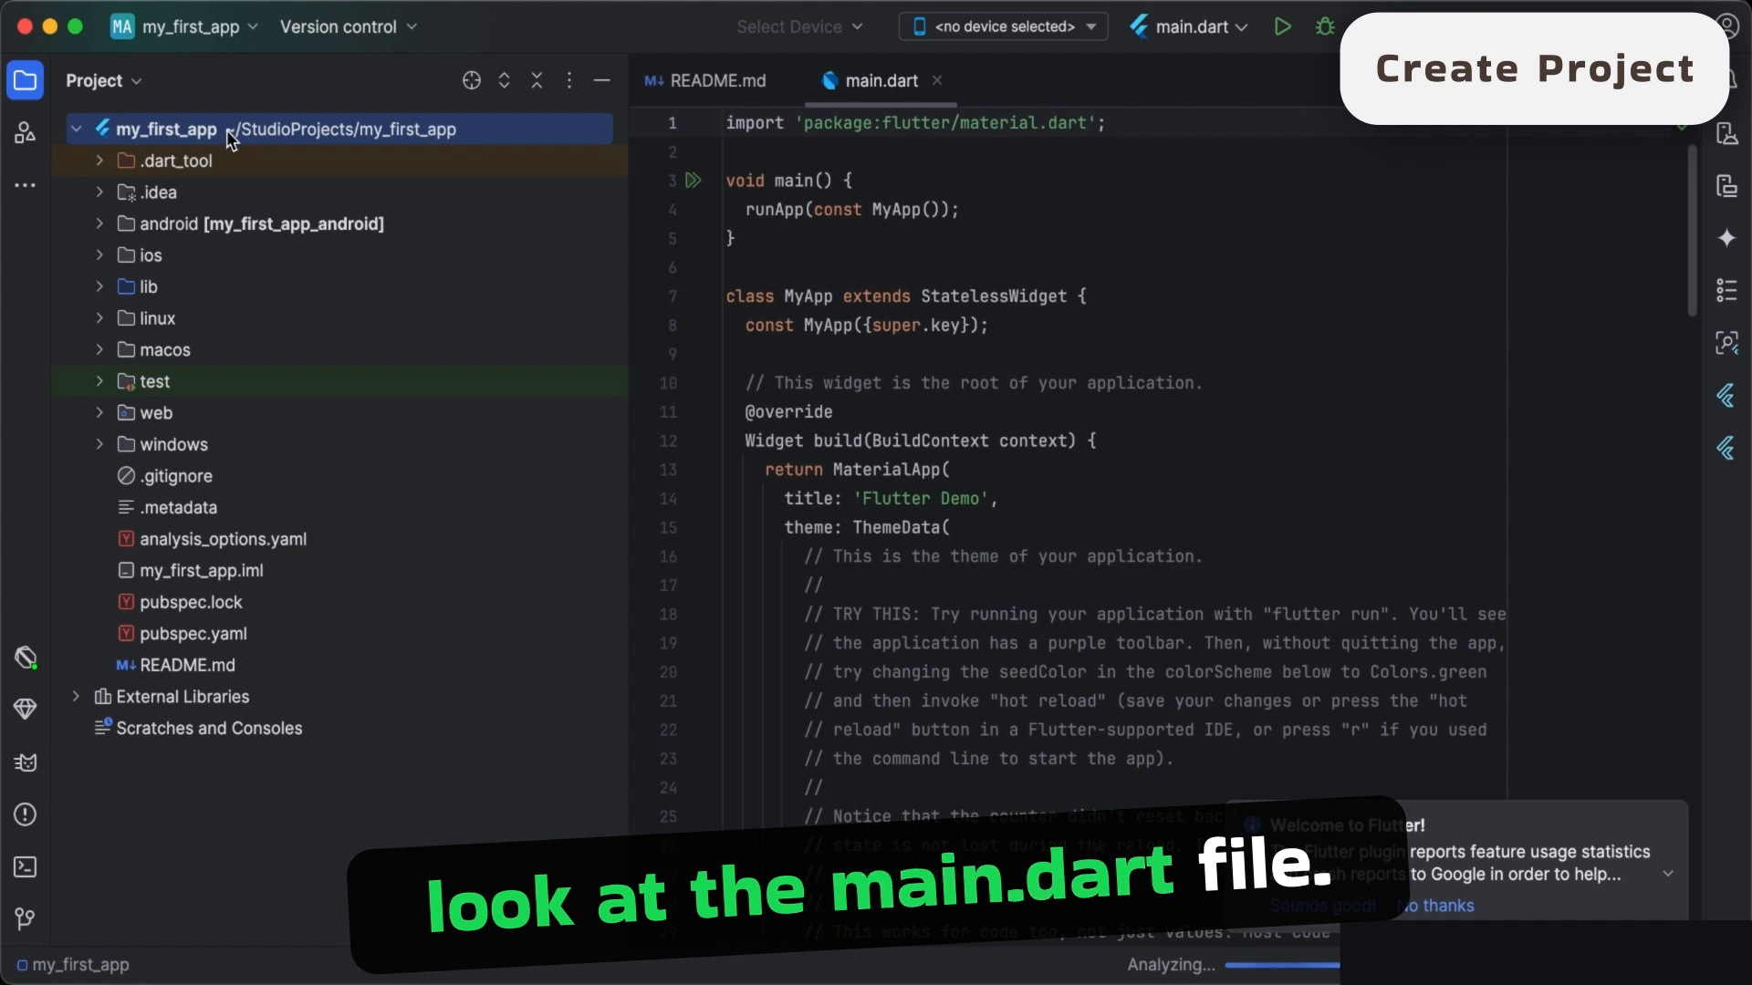
{"action": "double_click", "coordinate": [142, 289]}
{"action": "left_click", "coordinate": [182, 319]}
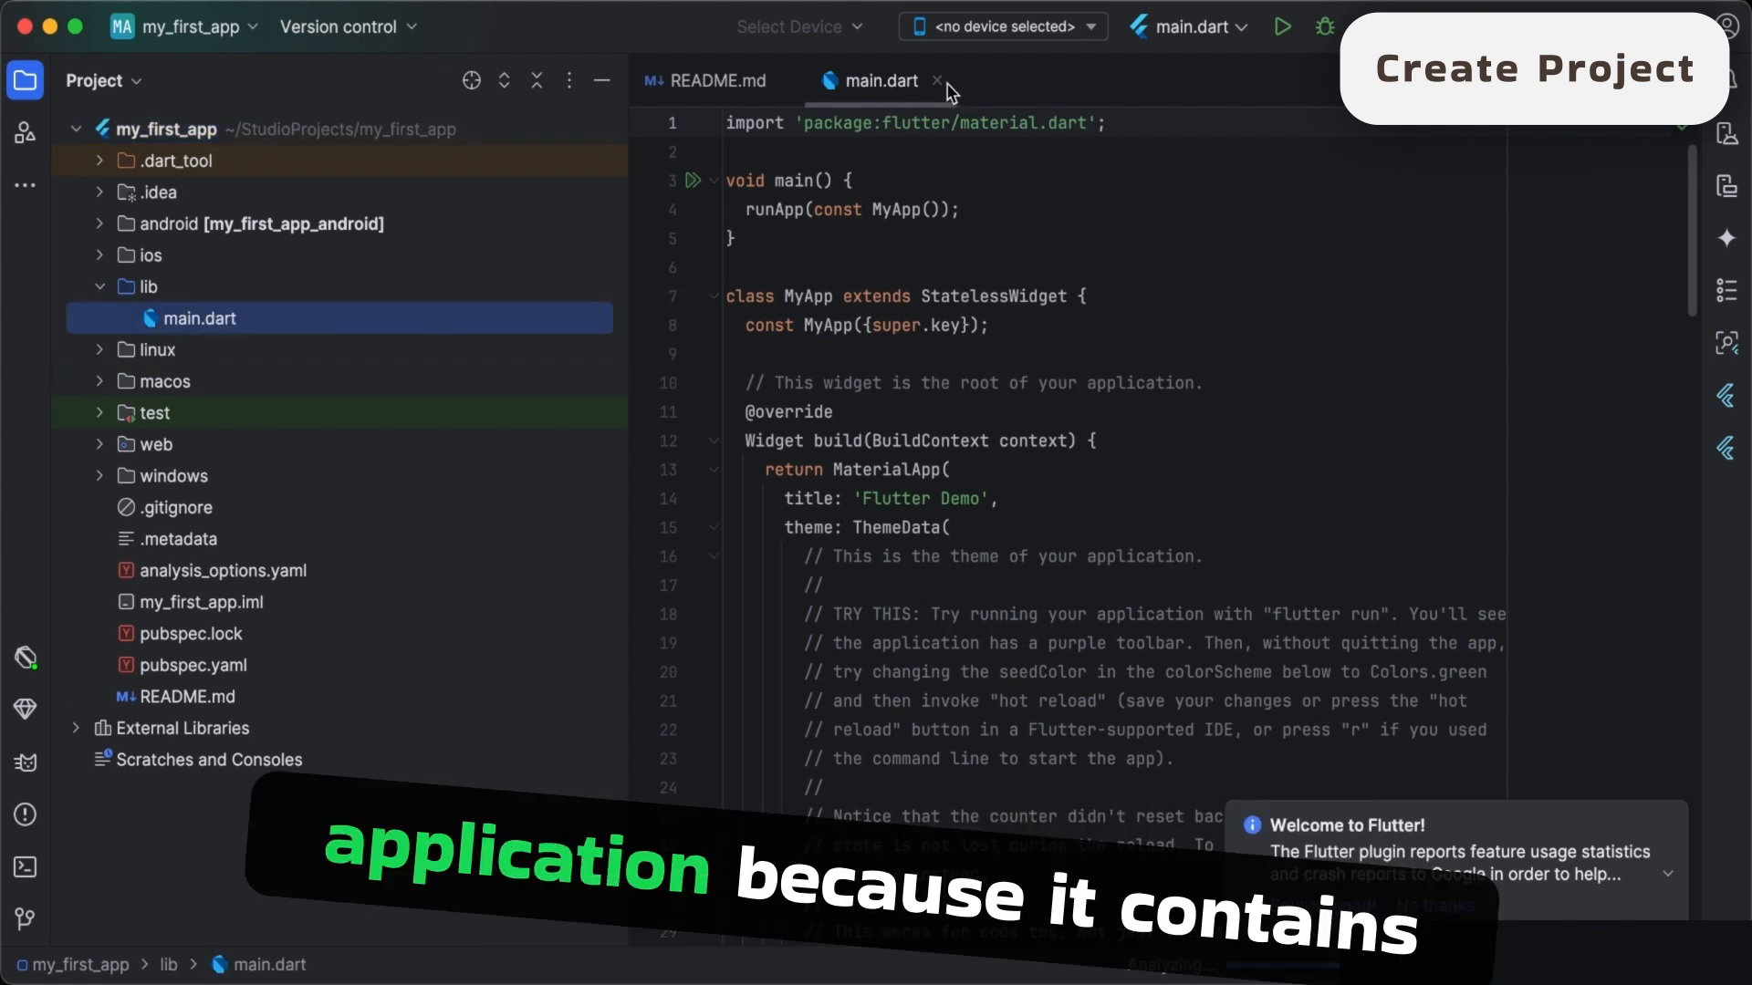
{"action": "scroll", "coordinate": [974, 314], "scroll_direction": "down", "scroll_amount": 1}
{"action": "scroll", "coordinate": [975, 314], "scroll_direction": "down", "scroll_amount": 6}
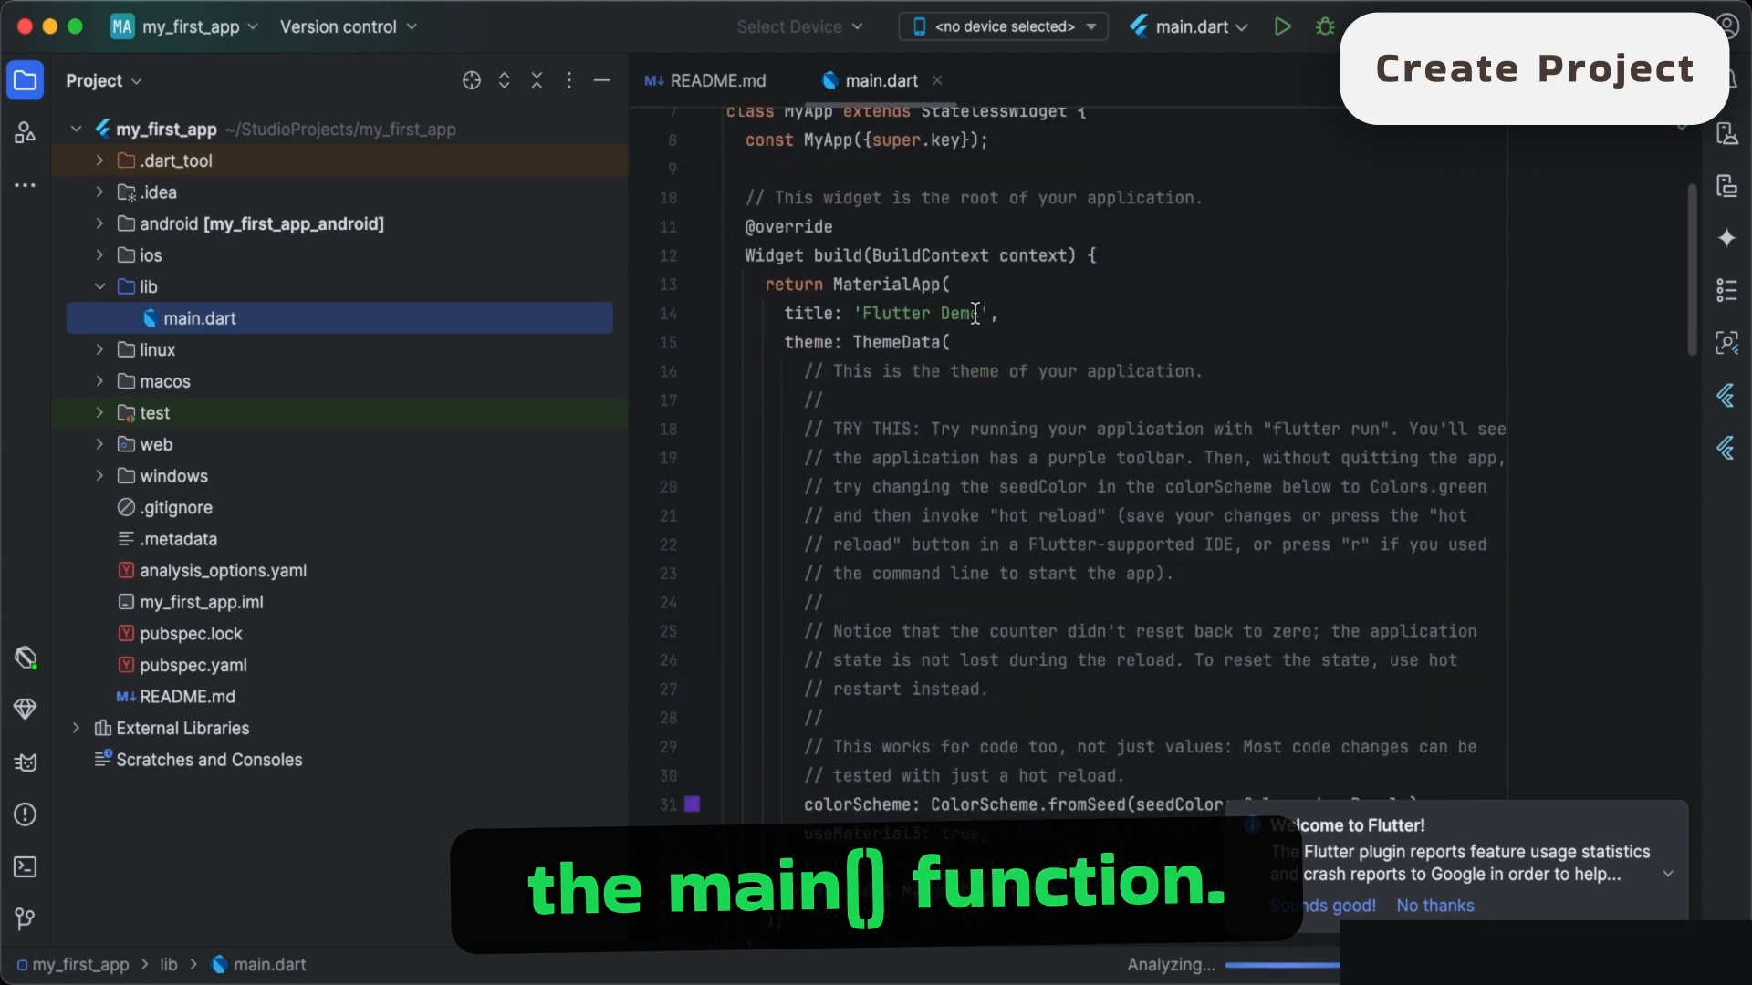
{"action": "scroll", "coordinate": [974, 314], "scroll_direction": "down", "scroll_amount": 9}
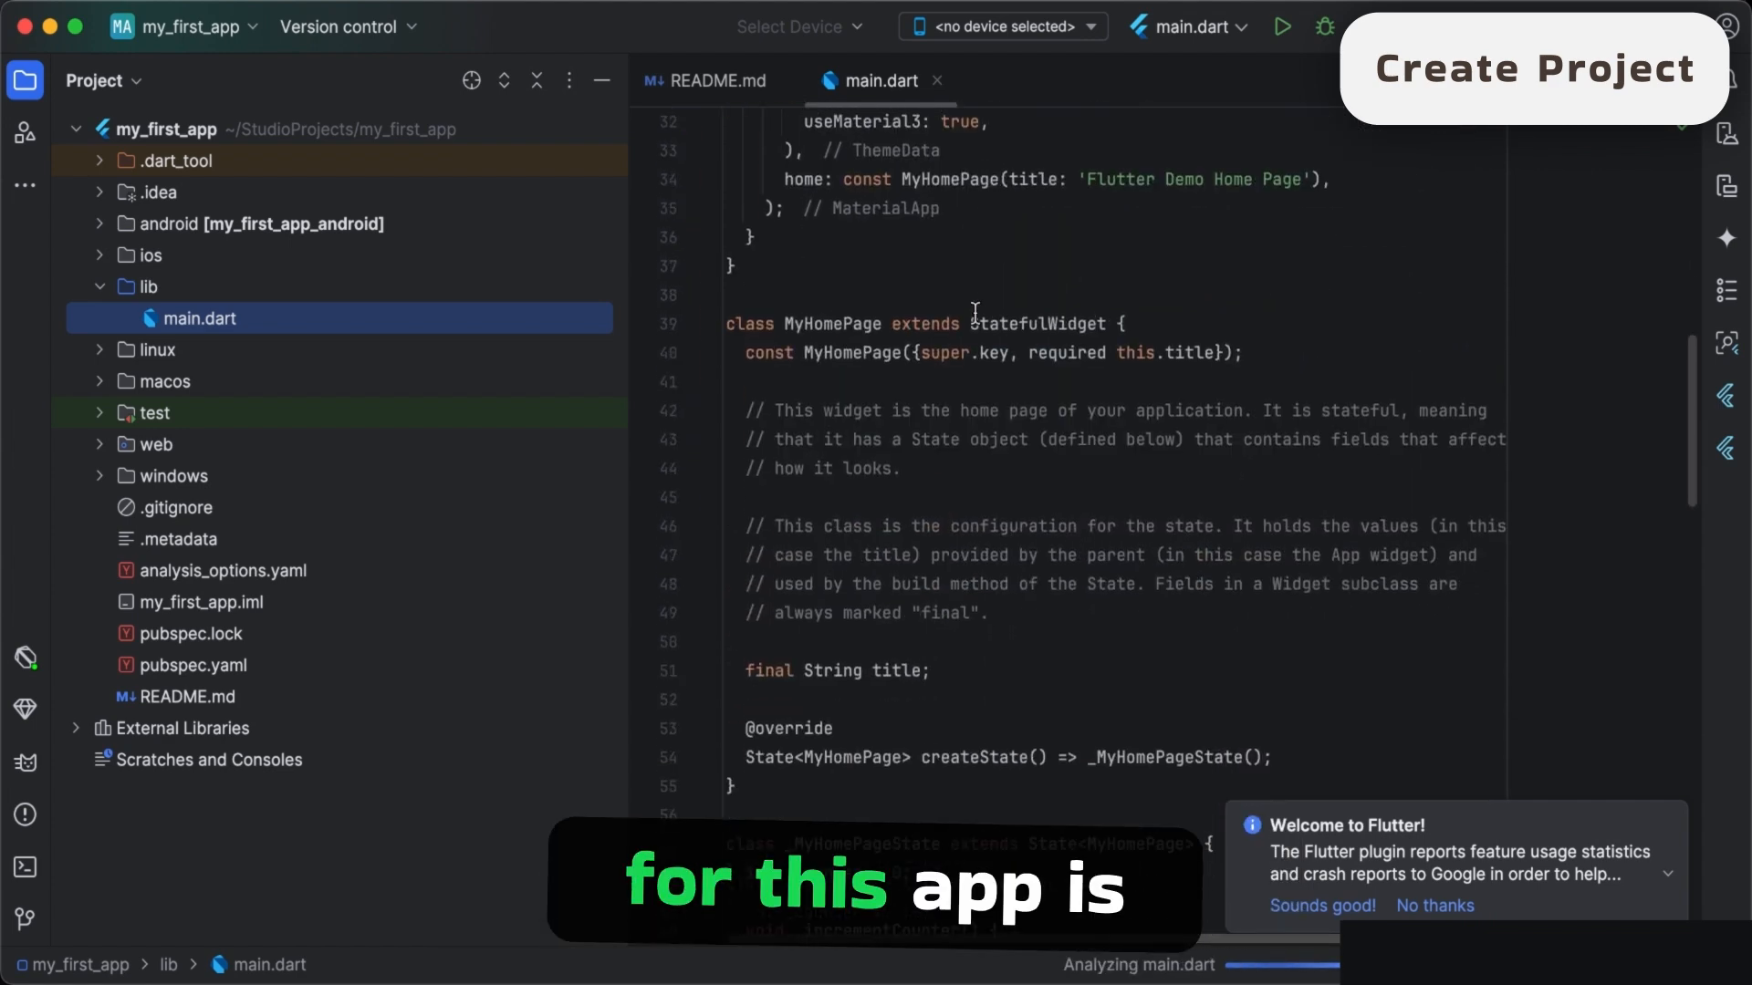
{"action": "scroll", "coordinate": [974, 314], "scroll_direction": "down", "scroll_amount": 7}
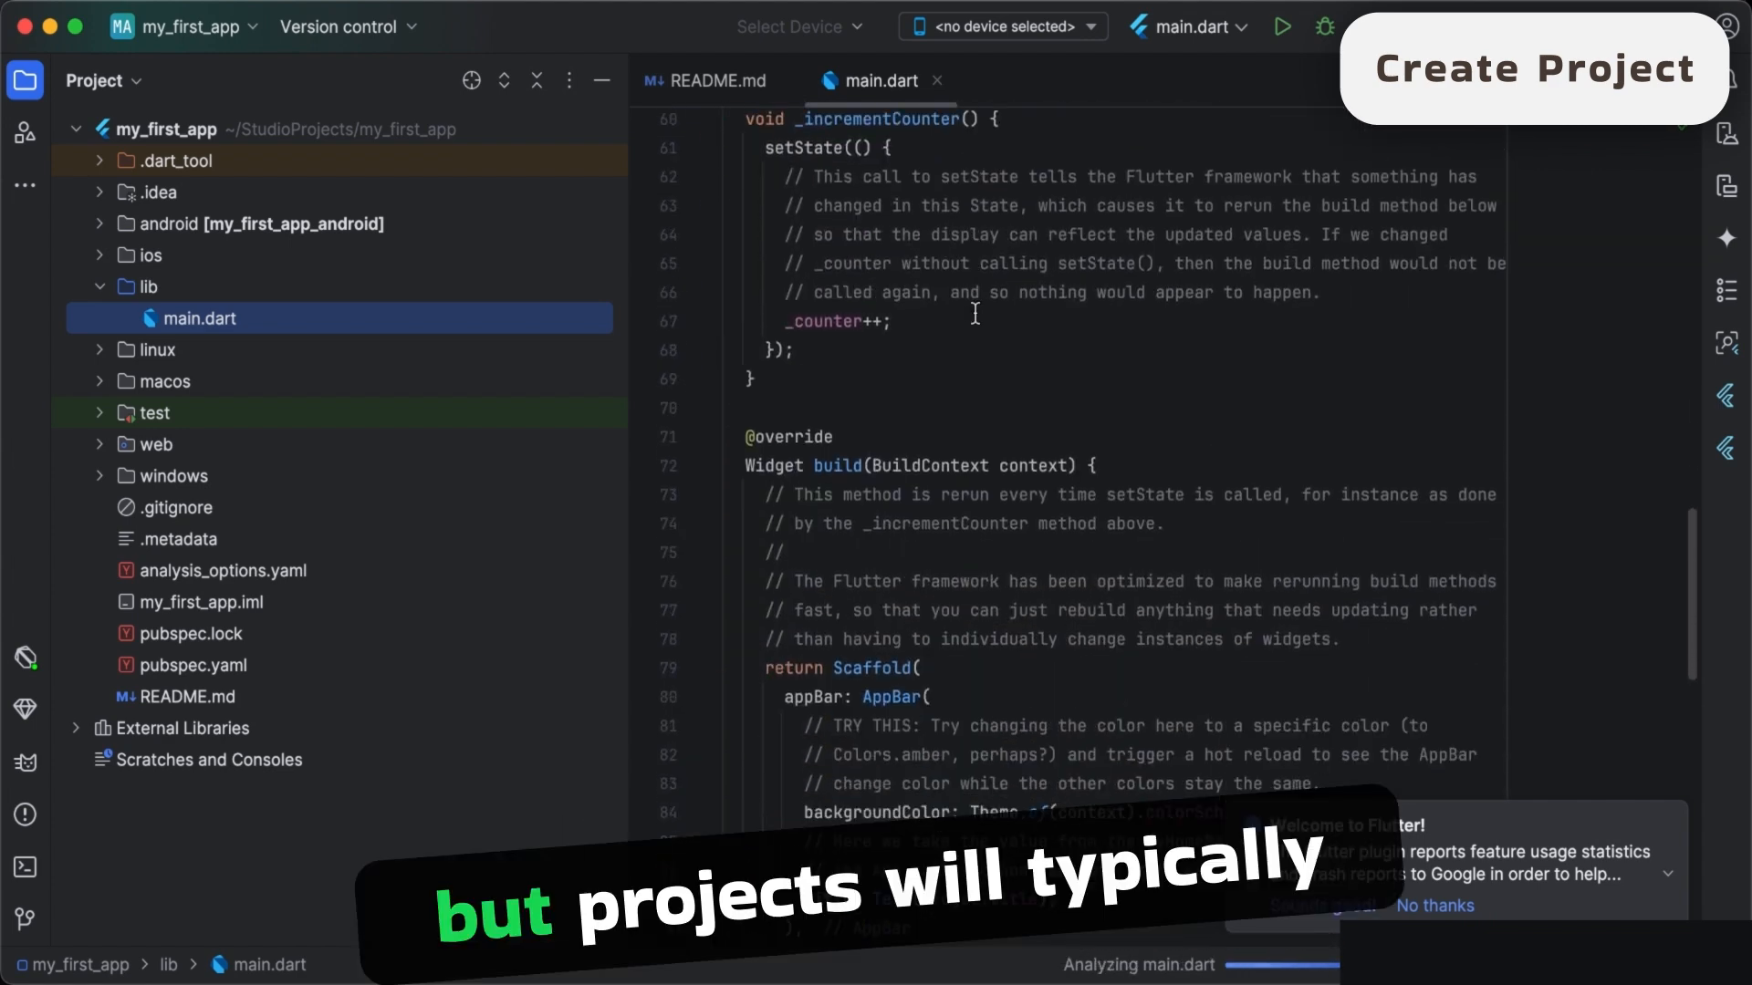
{"action": "scroll", "coordinate": [974, 314], "scroll_direction": "down", "scroll_amount": 2}
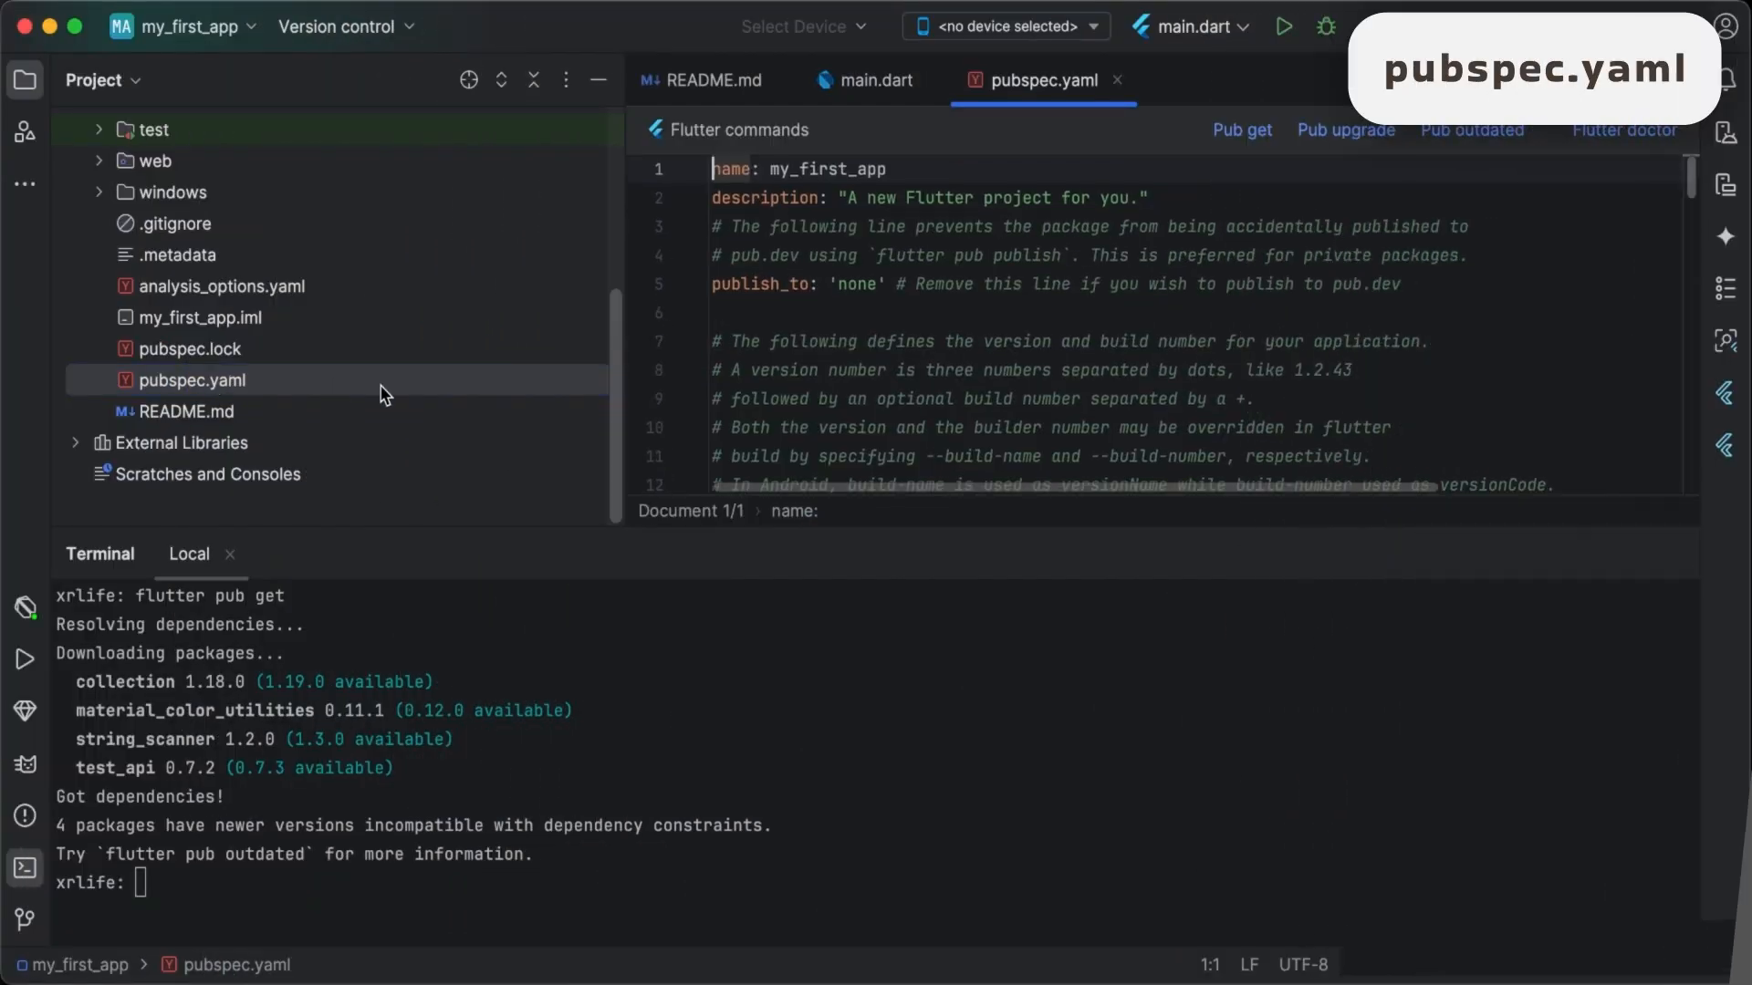
- Enlarge the editor area and examine the version, dependencies, dev_dependencies, assets and fonts sections of pubspec.yaml
{"action": "left_click_drag", "start_coordinate": [1125, 529], "coordinate": [1131, 614]}
{"action": "scroll", "coordinate": [1159, 447], "scroll_direction": "down", "scroll_amount": 5}
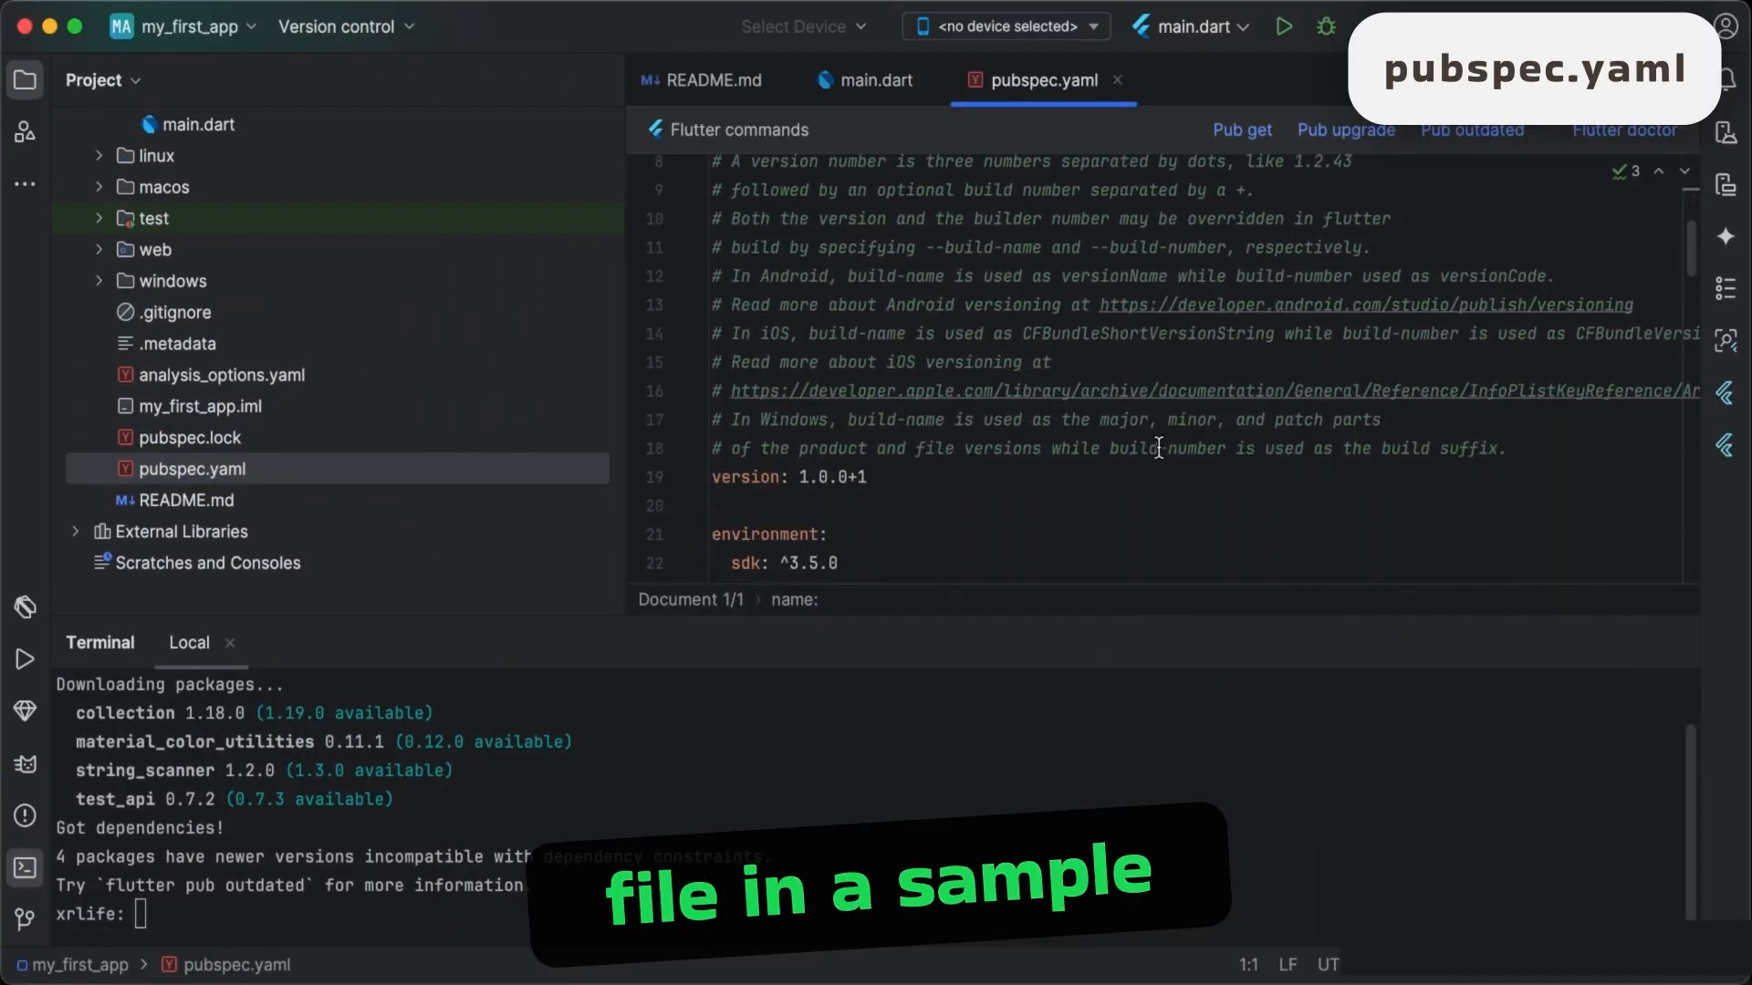
{"action": "scroll", "coordinate": [1159, 447], "scroll_direction": "down", "scroll_amount": 7}
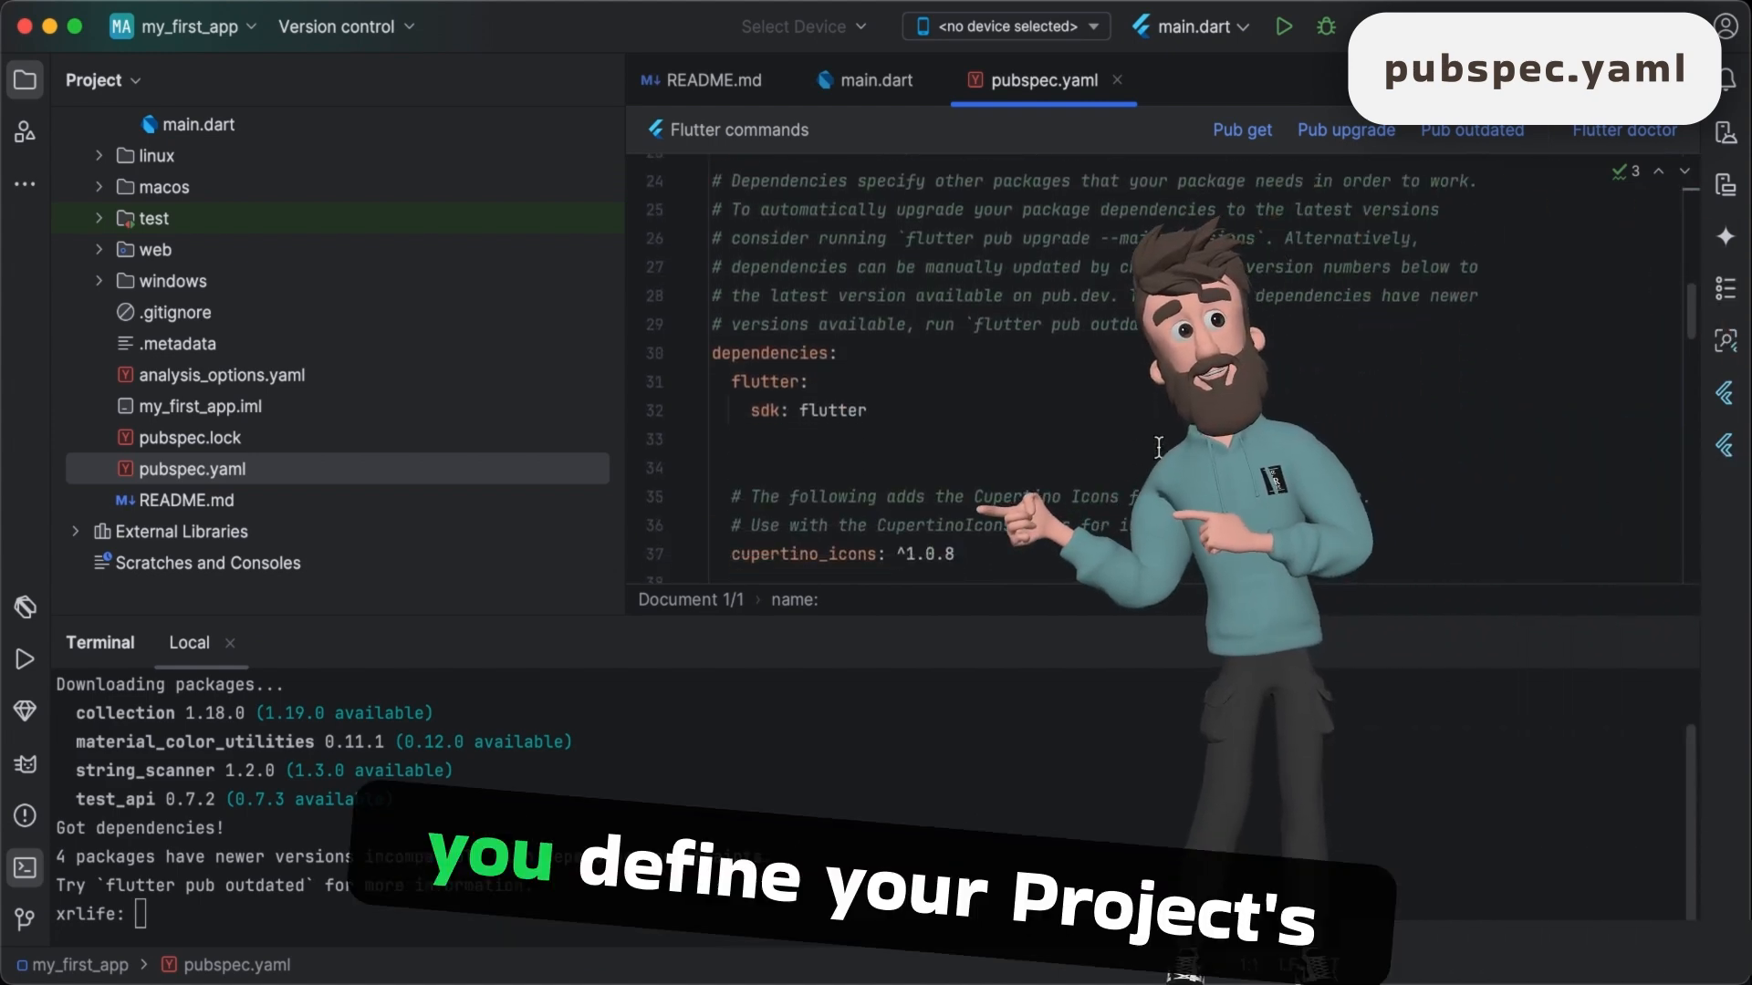
{"action": "scroll", "coordinate": [1159, 447], "scroll_direction": "down", "scroll_amount": 5}
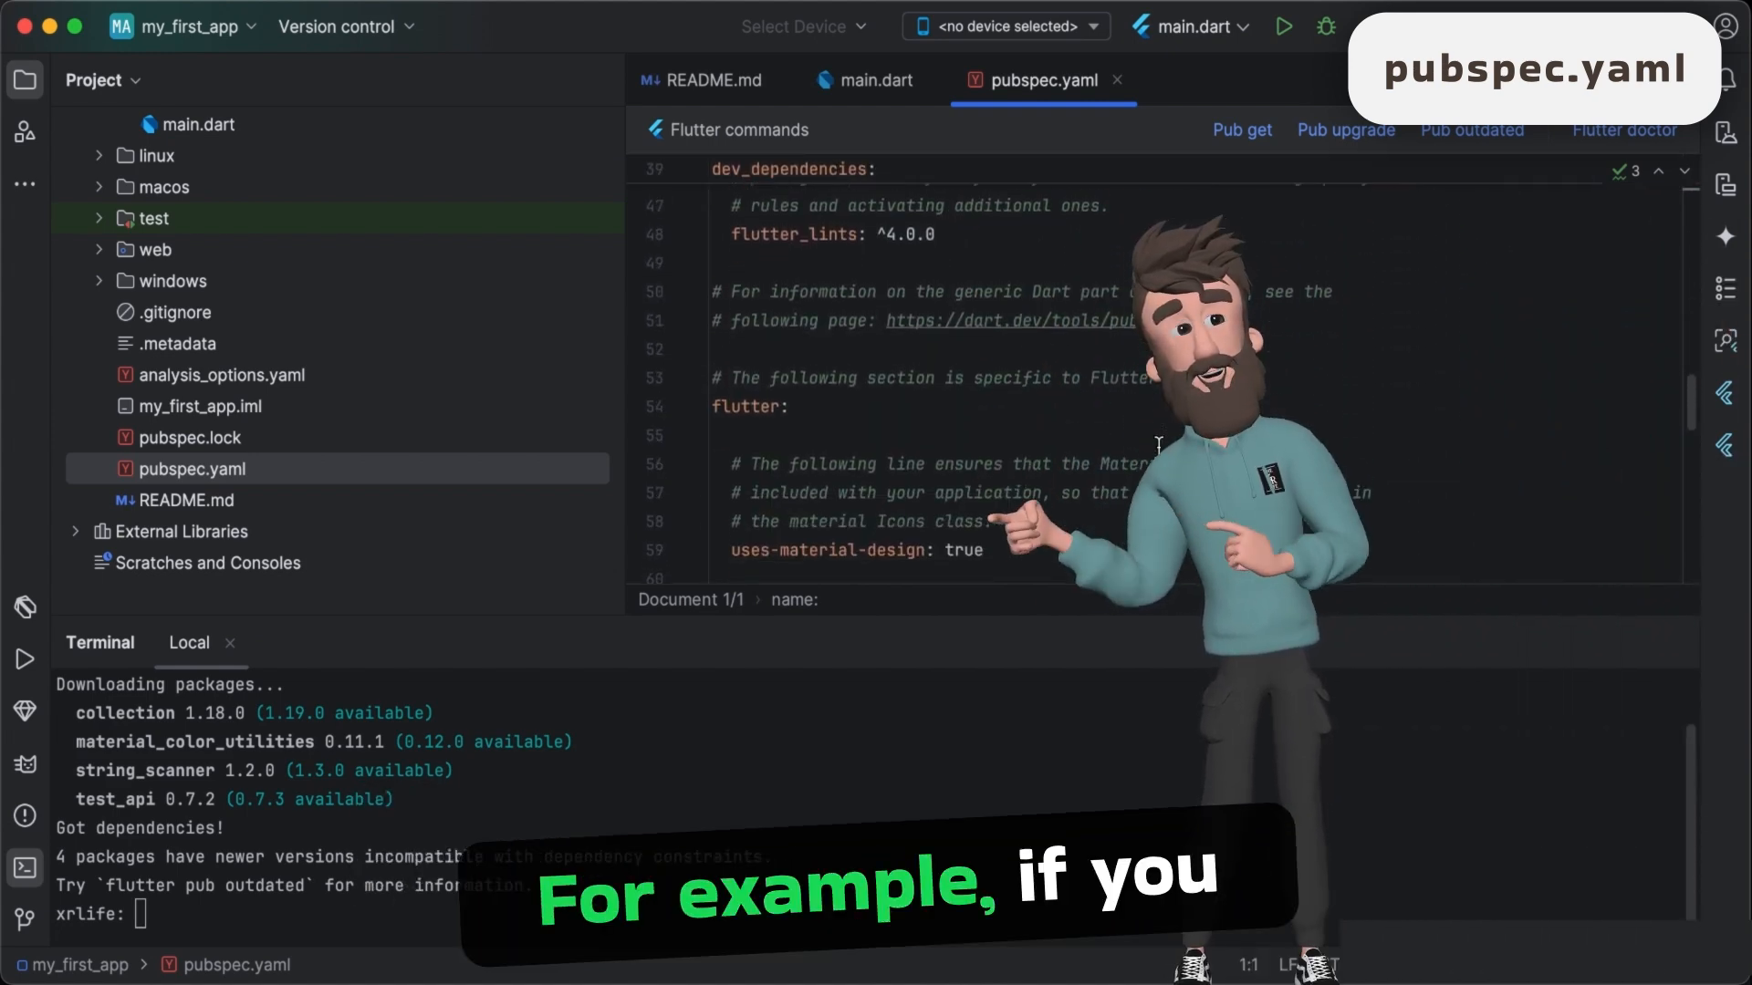
{"action": "scroll", "coordinate": [1158, 447], "scroll_direction": "down", "scroll_amount": 6}
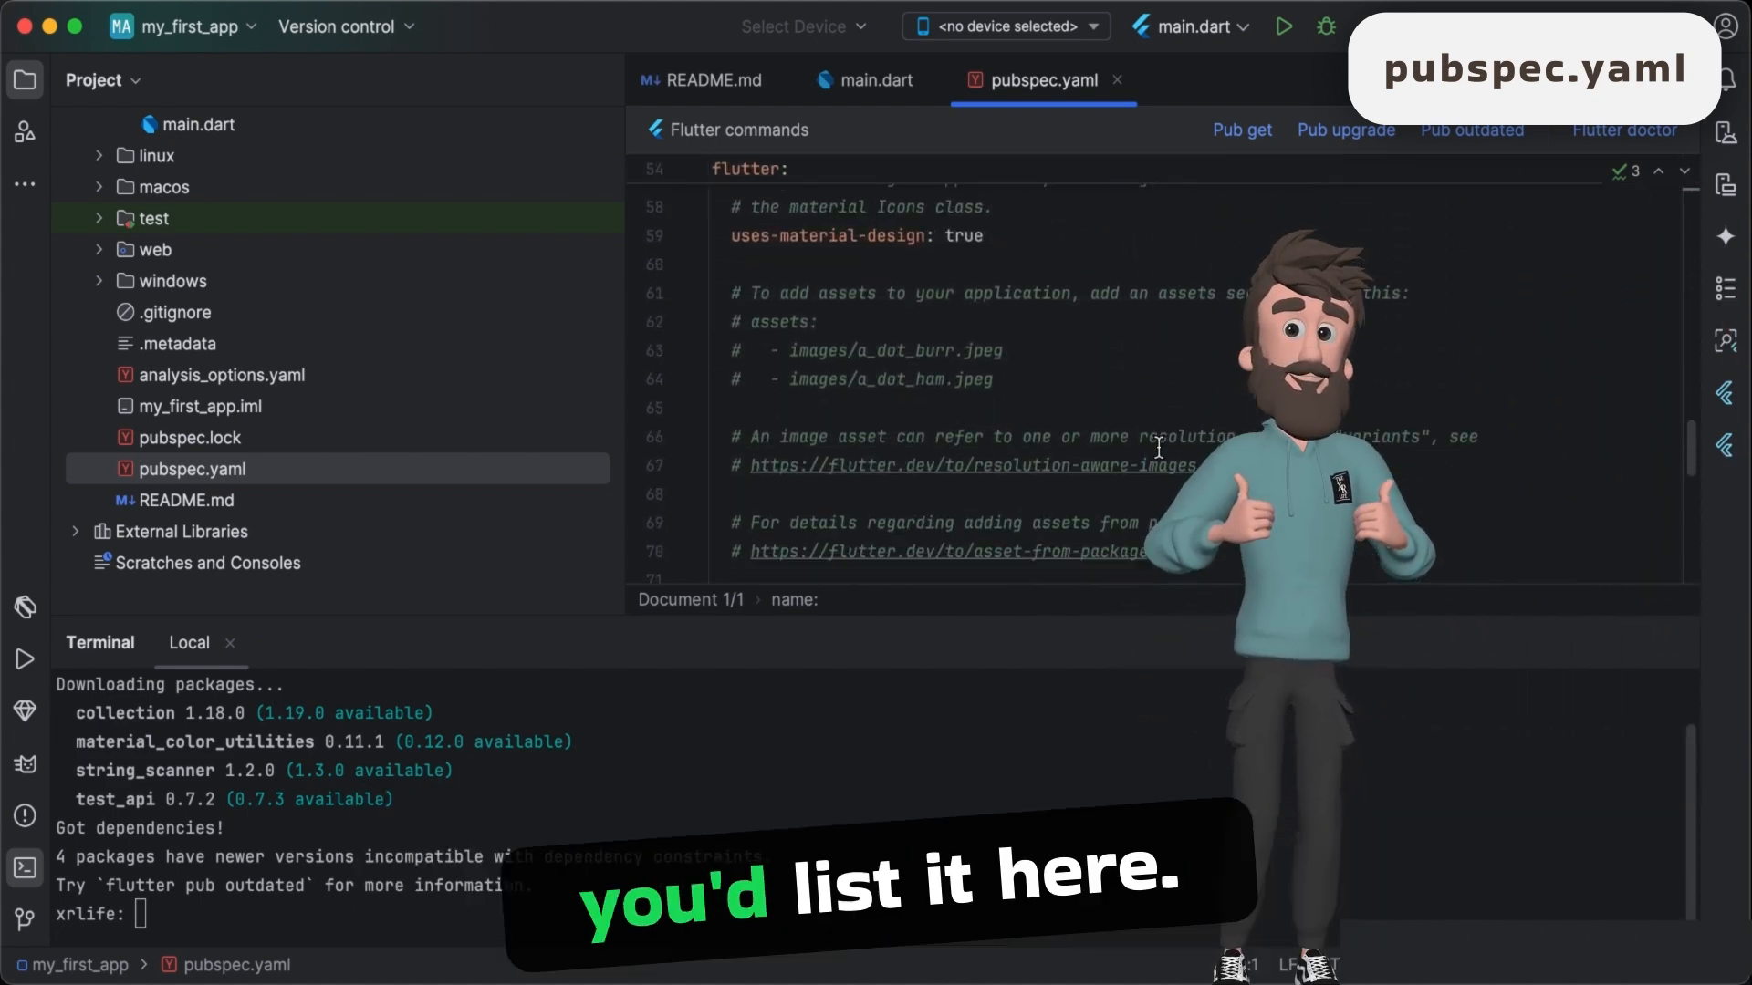
{"action": "scroll", "coordinate": [1159, 447], "scroll_direction": "down", "scroll_amount": 4}
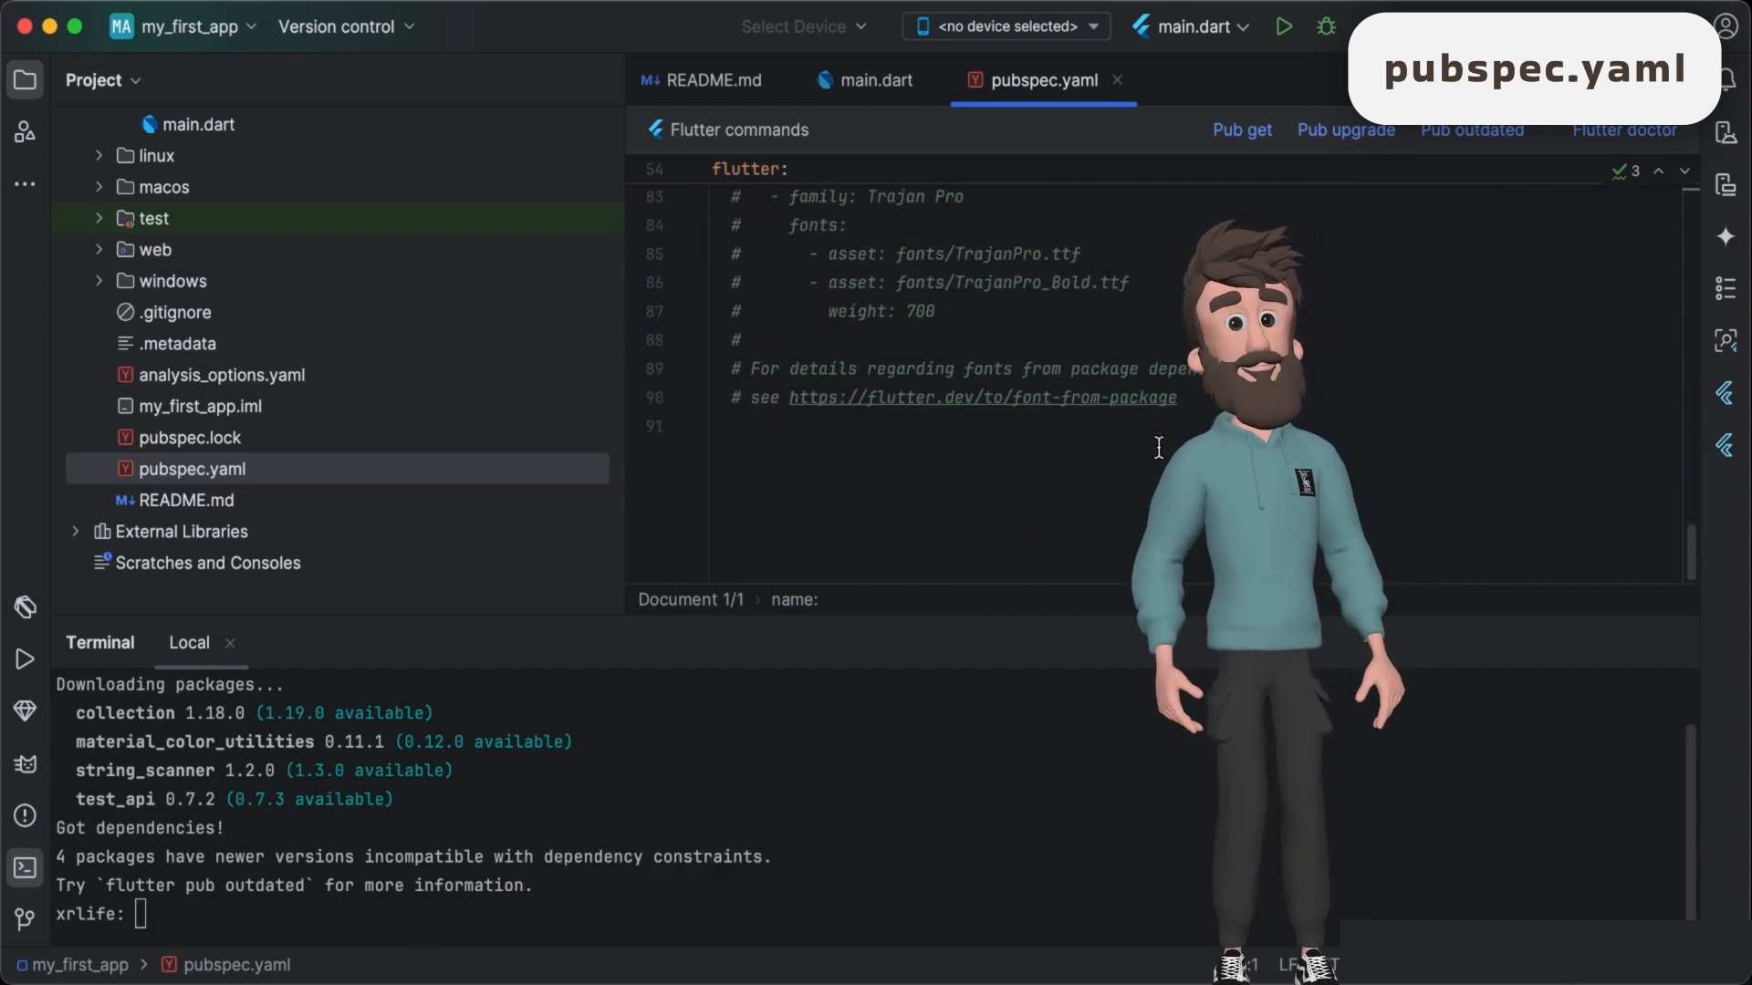
{"action": "scroll", "coordinate": [1159, 447], "scroll_direction": "up", "scroll_amount": 6}
{"action": "scroll", "coordinate": [1159, 447], "scroll_direction": "up", "scroll_amount": 7}
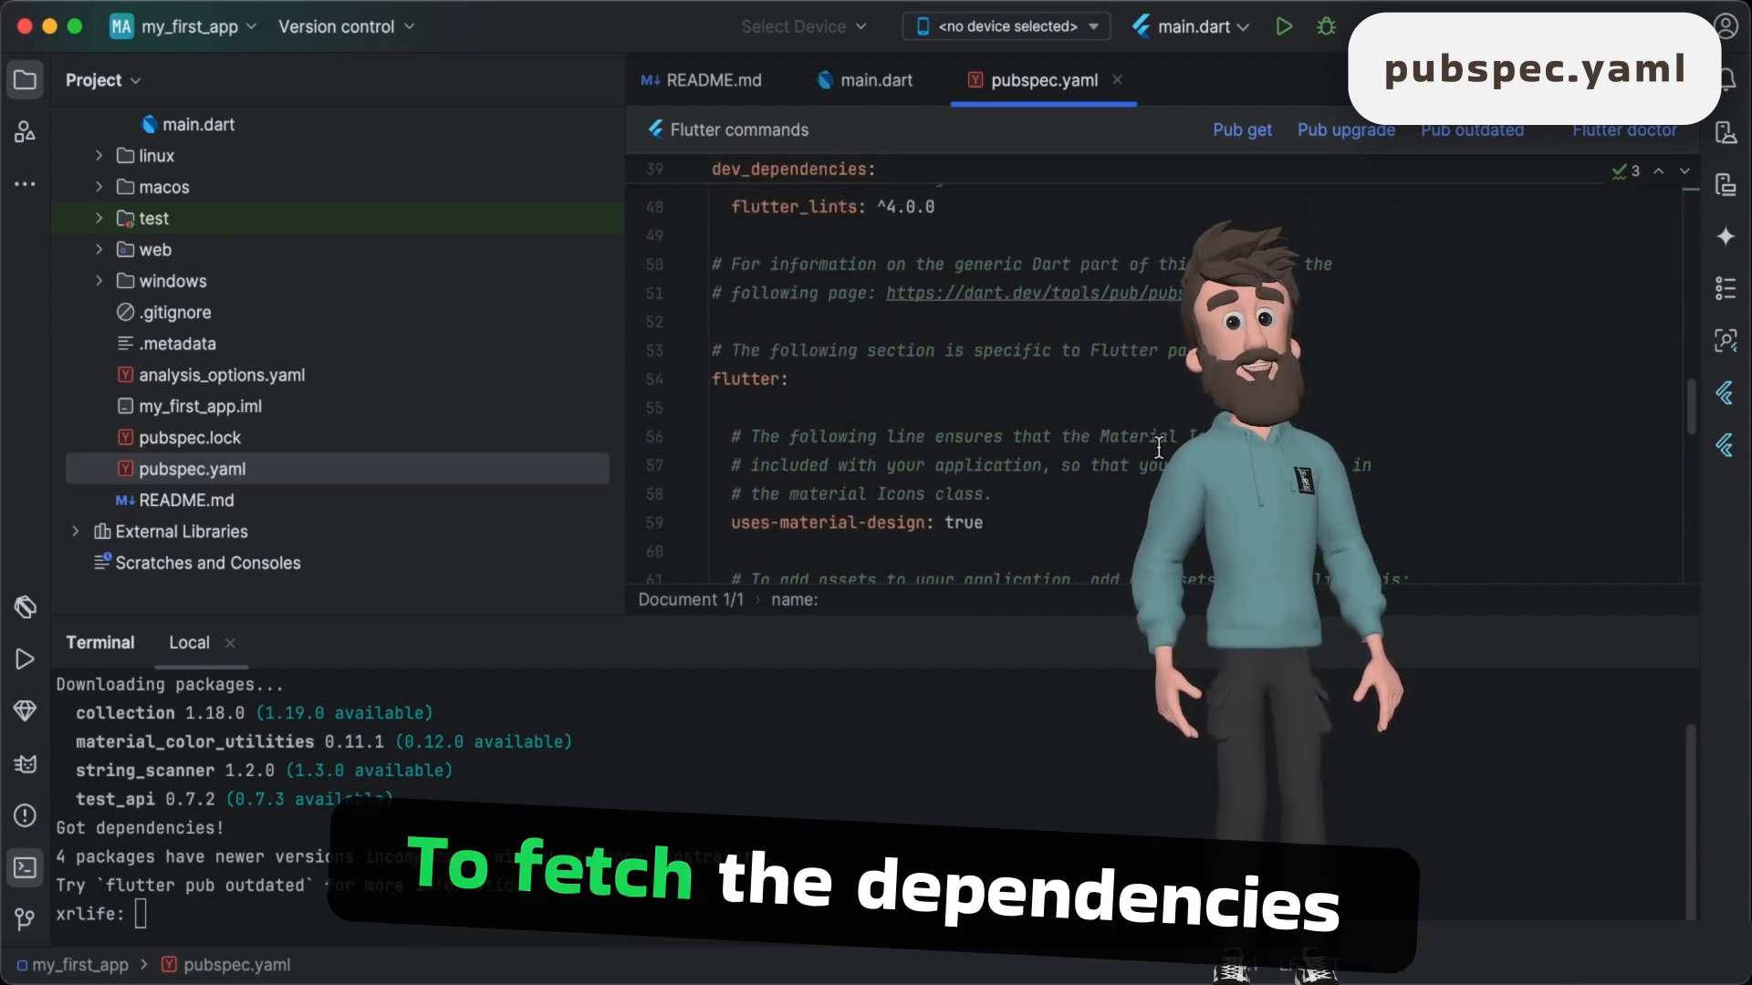
{"action": "scroll", "coordinate": [1159, 447], "scroll_direction": "up", "scroll_amount": 4}
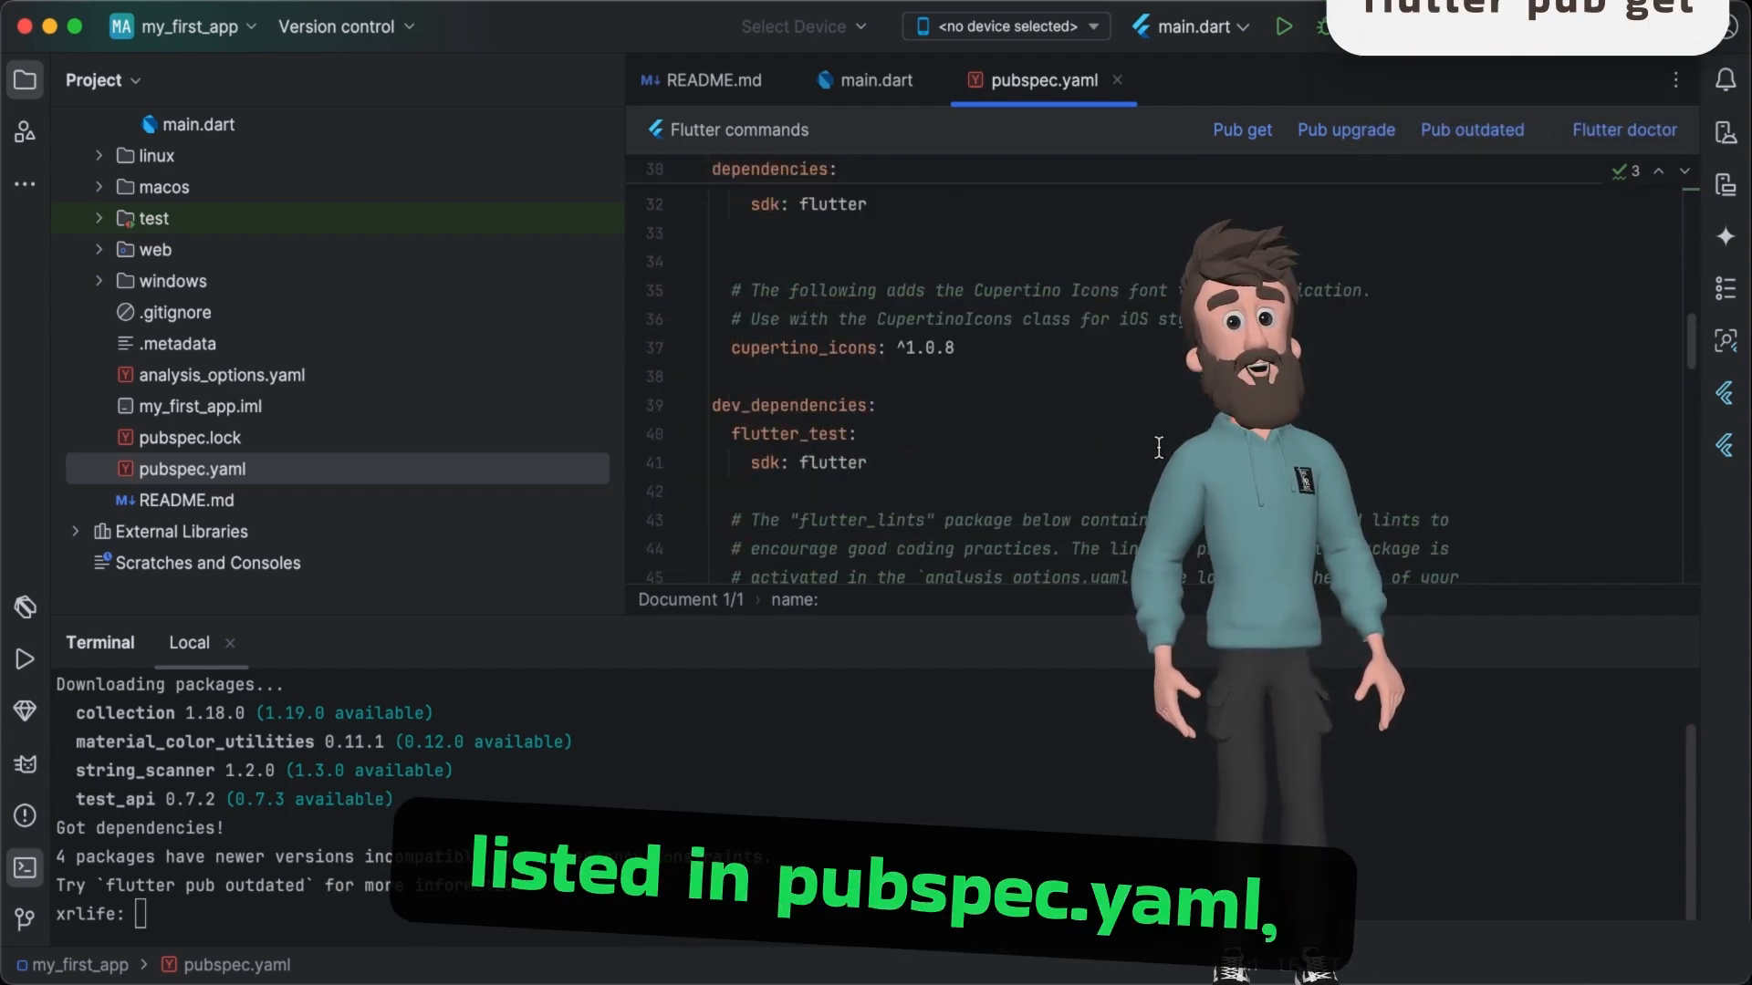
{"action": "scroll", "coordinate": [1158, 447], "scroll_direction": "up", "scroll_amount": 2}
{"action": "scroll", "coordinate": [1159, 447], "scroll_direction": "down", "scroll_amount": 1}
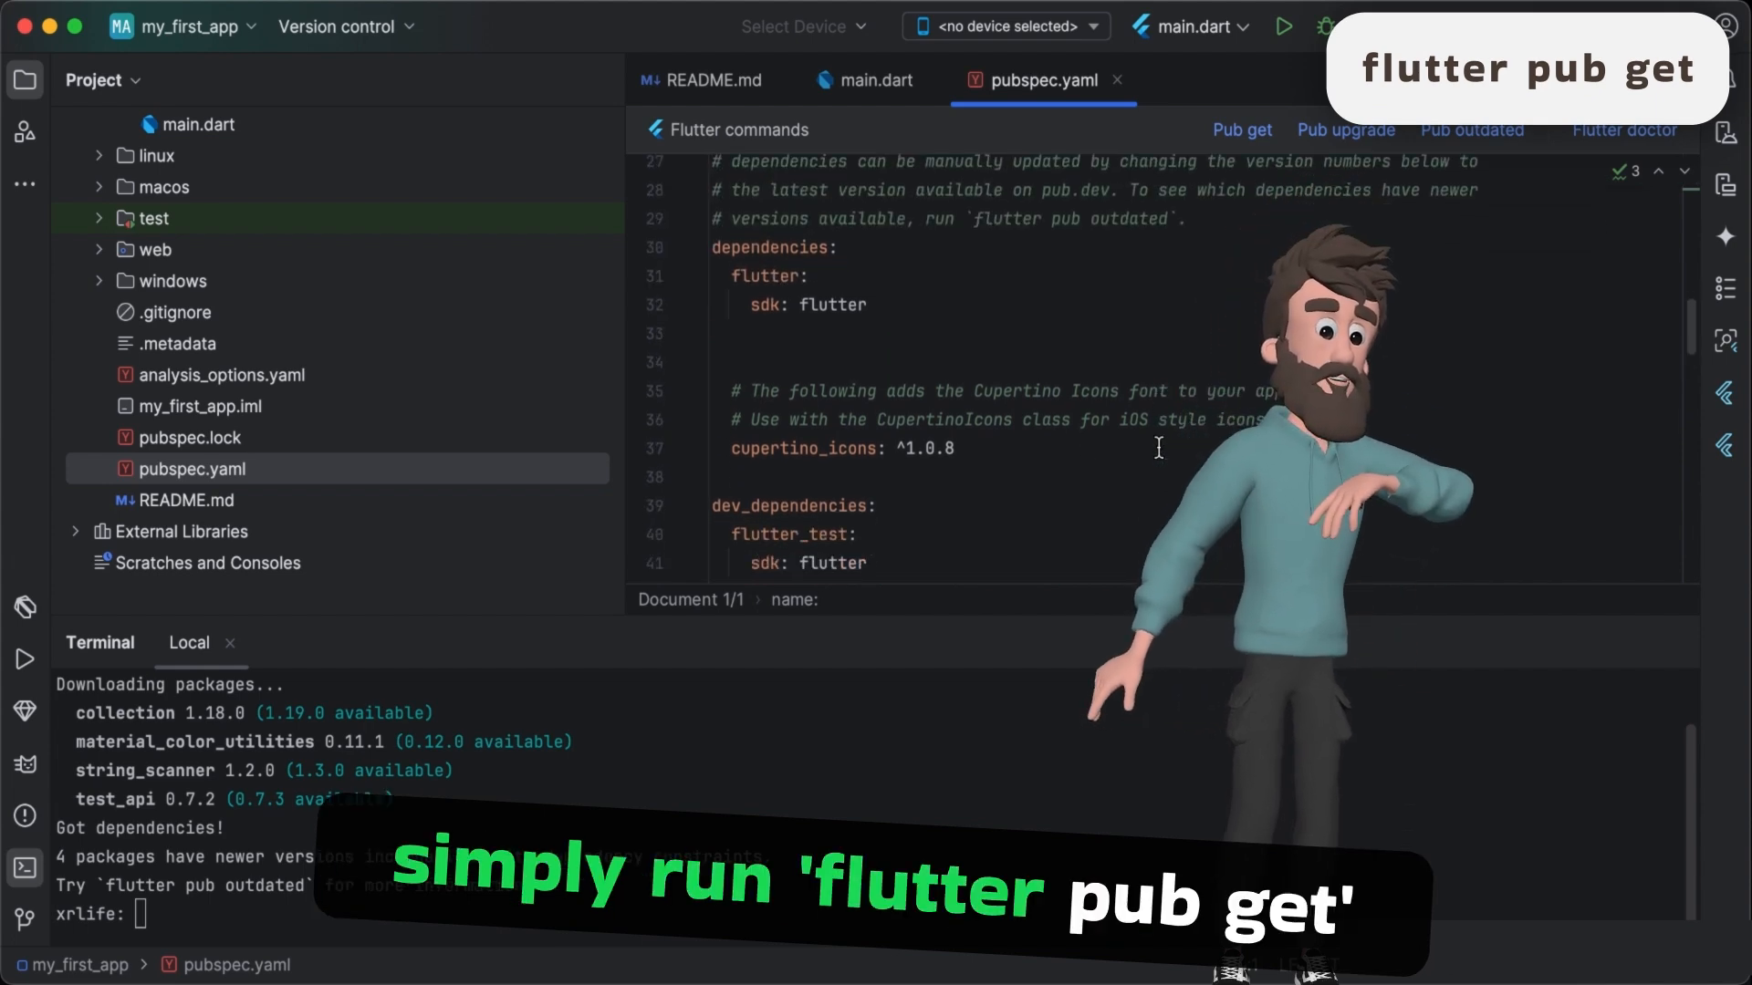
{"action": "double_click", "coordinate": [822, 441]}
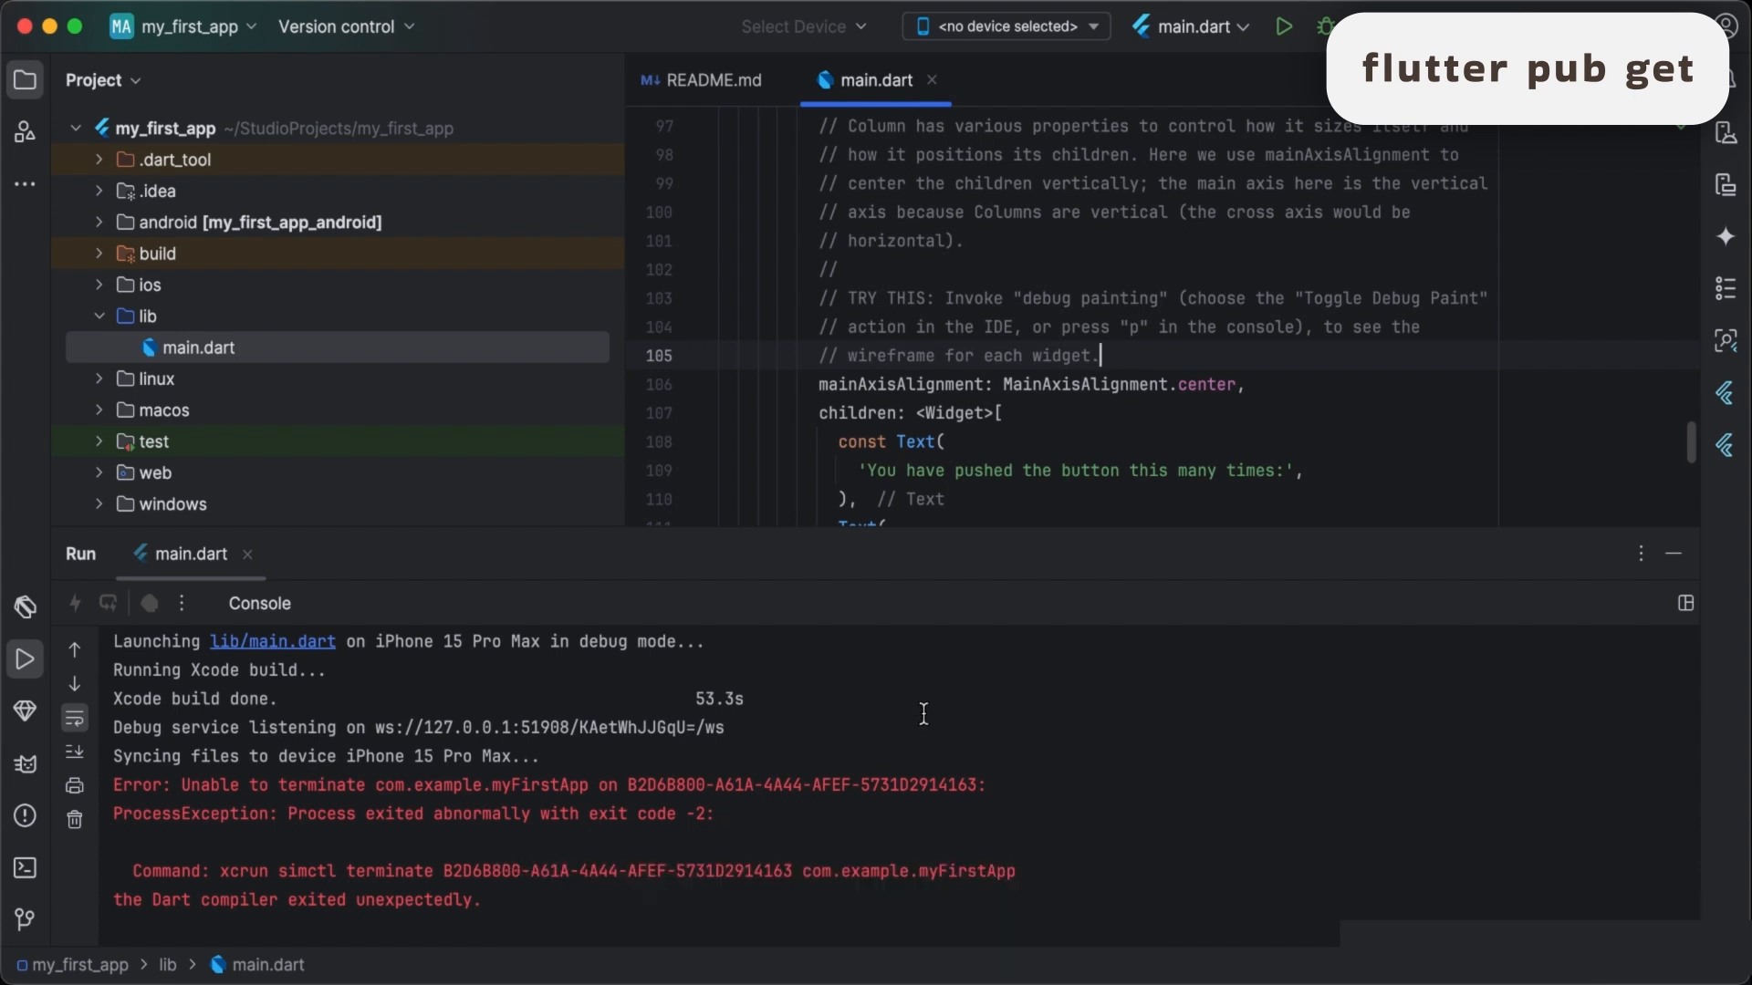
- Open the project's terminal, dismiss the Try New Terminal tip and enter the command flutter pub get
{"action": "left_click", "coordinate": [26, 868]}
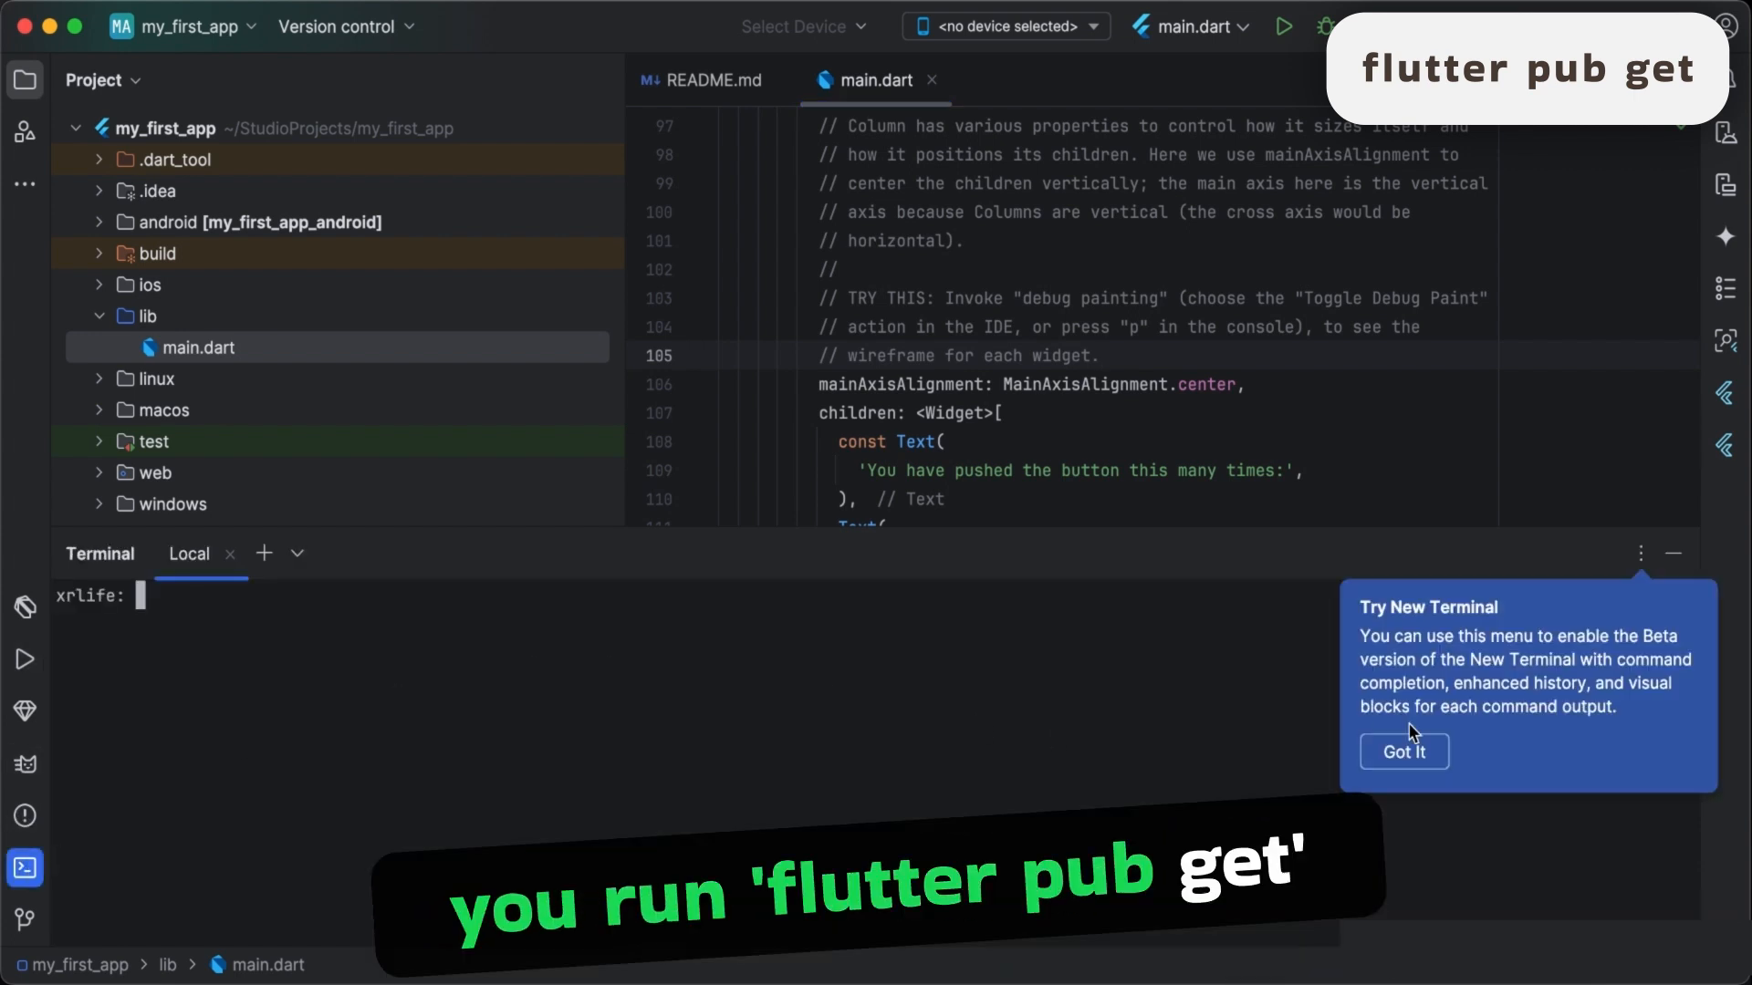
{"action": "left_click", "coordinate": [1426, 756]}
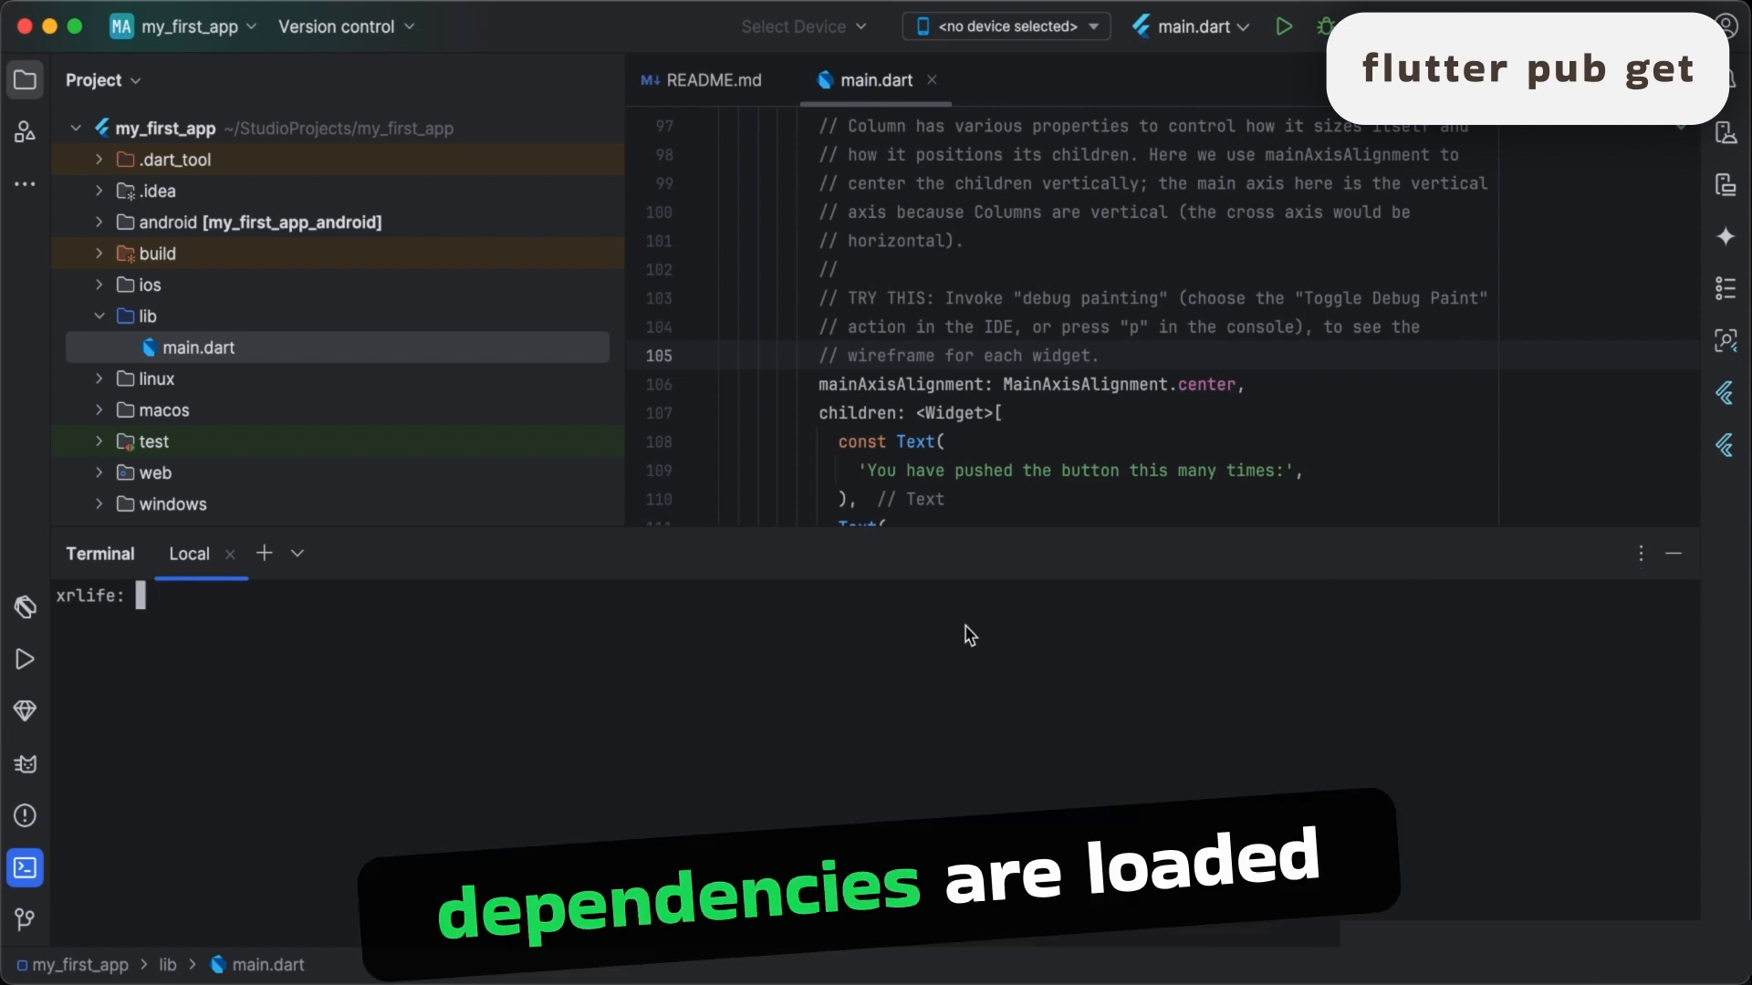
{"action": "type", "text": "flutter "}
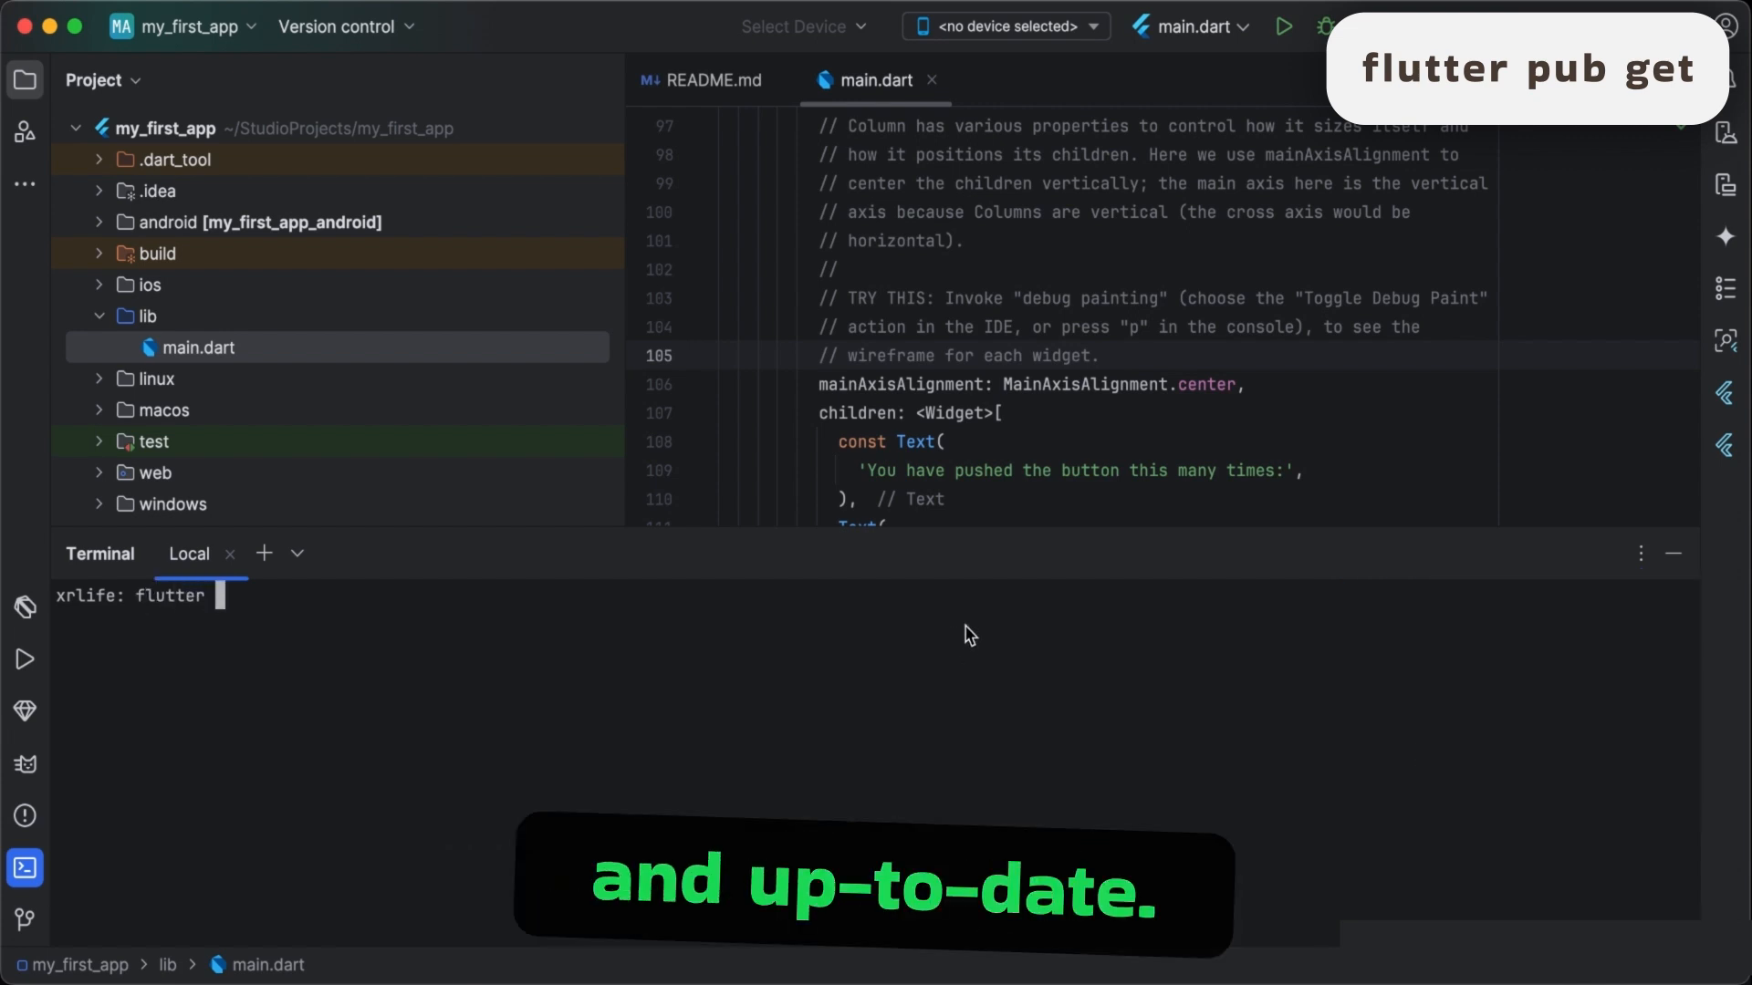
{"action": "type", "text": "pub"}
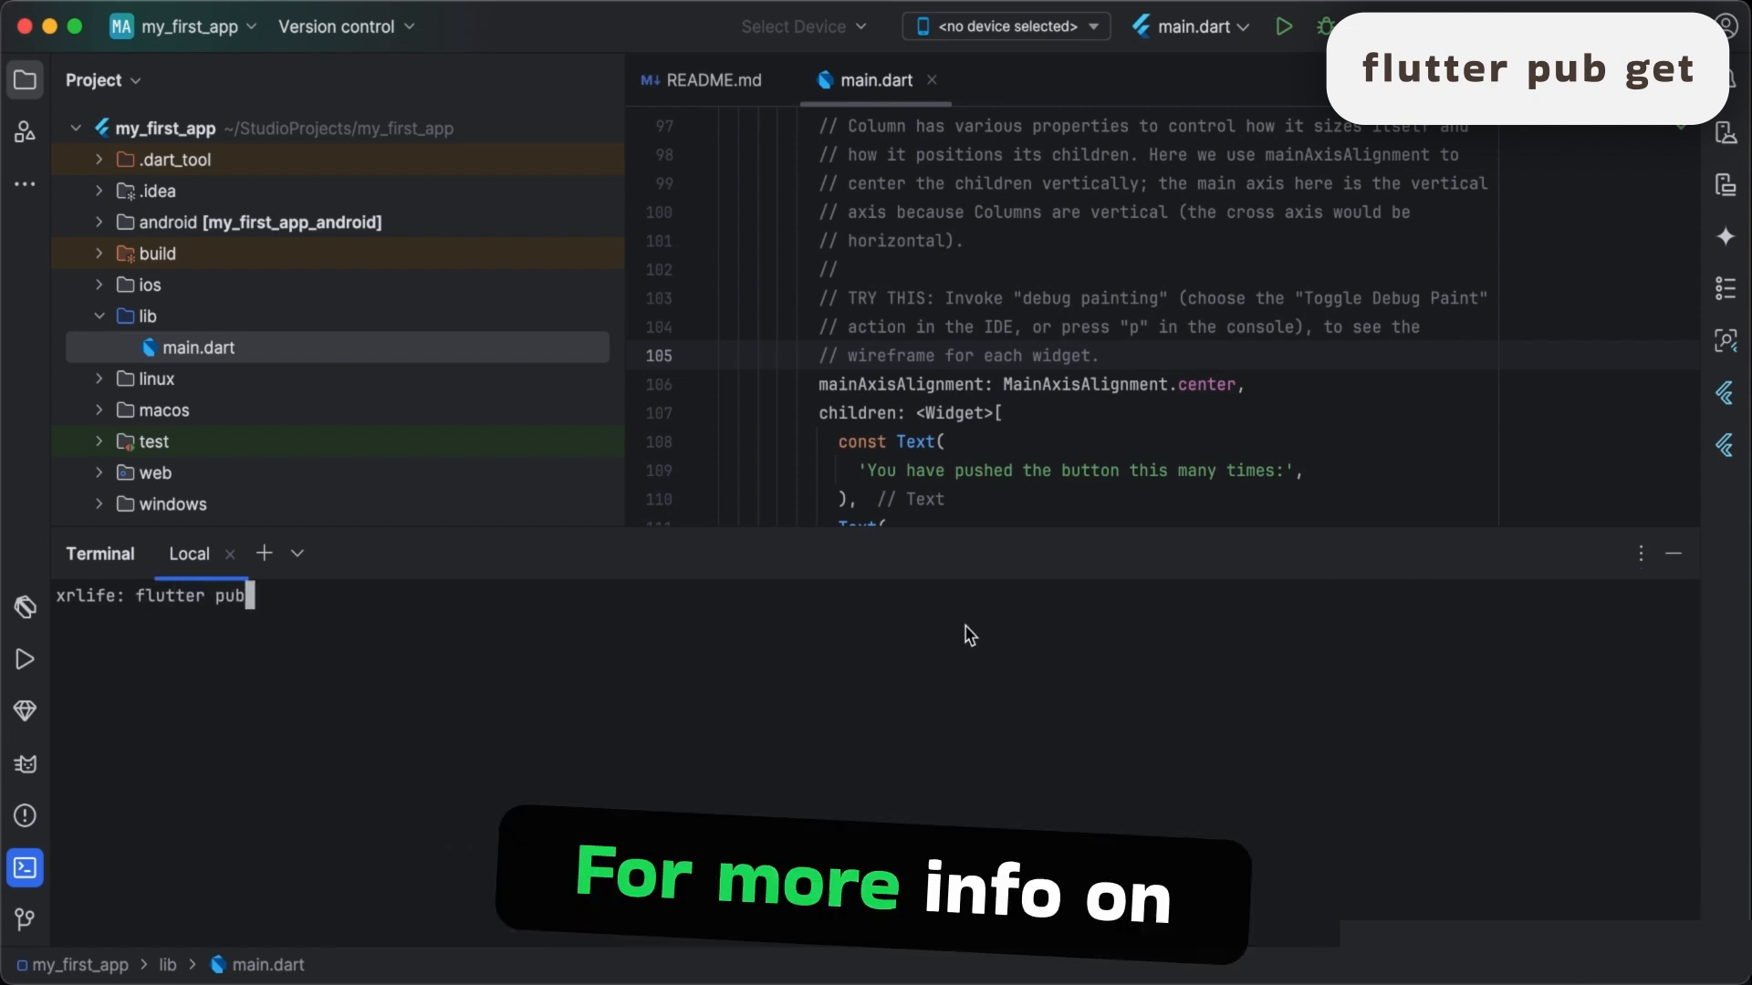
{"action": "type", "text": " get"}
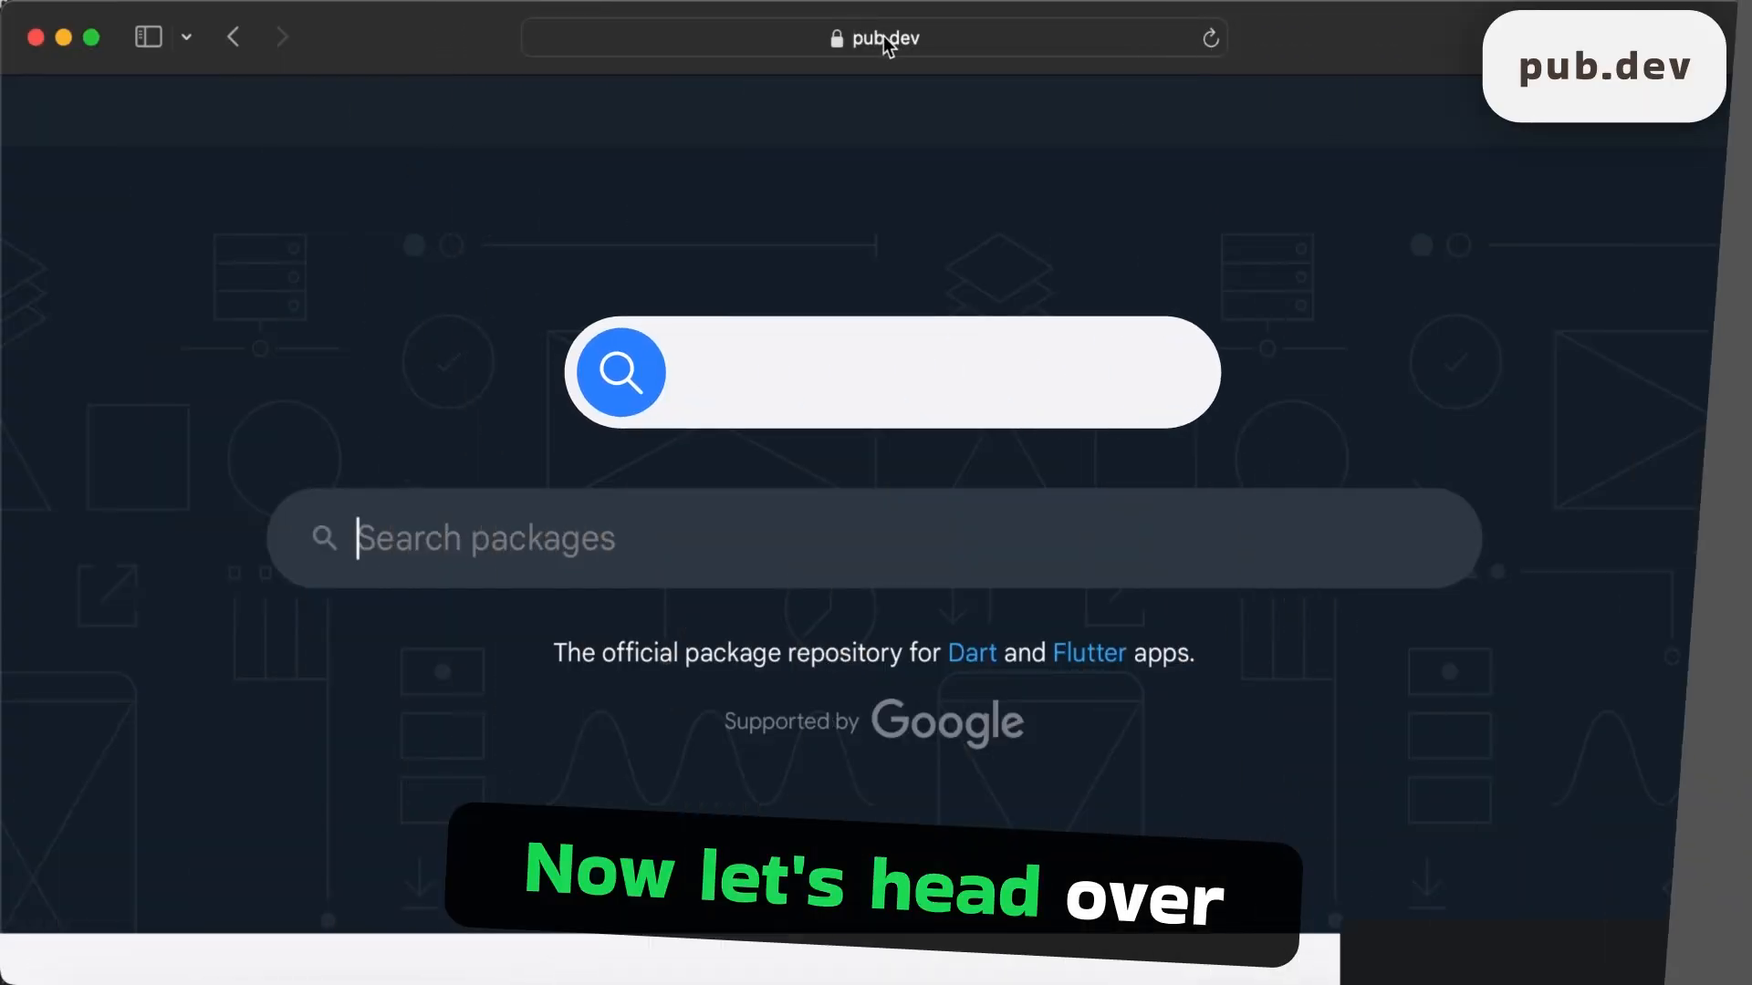
- Switch to Safari, go to pub.dev and search the package repository for firebase
{"action": "left_click", "coordinate": [888, 37]}
{"action": "left_click", "coordinate": [889, 37]}
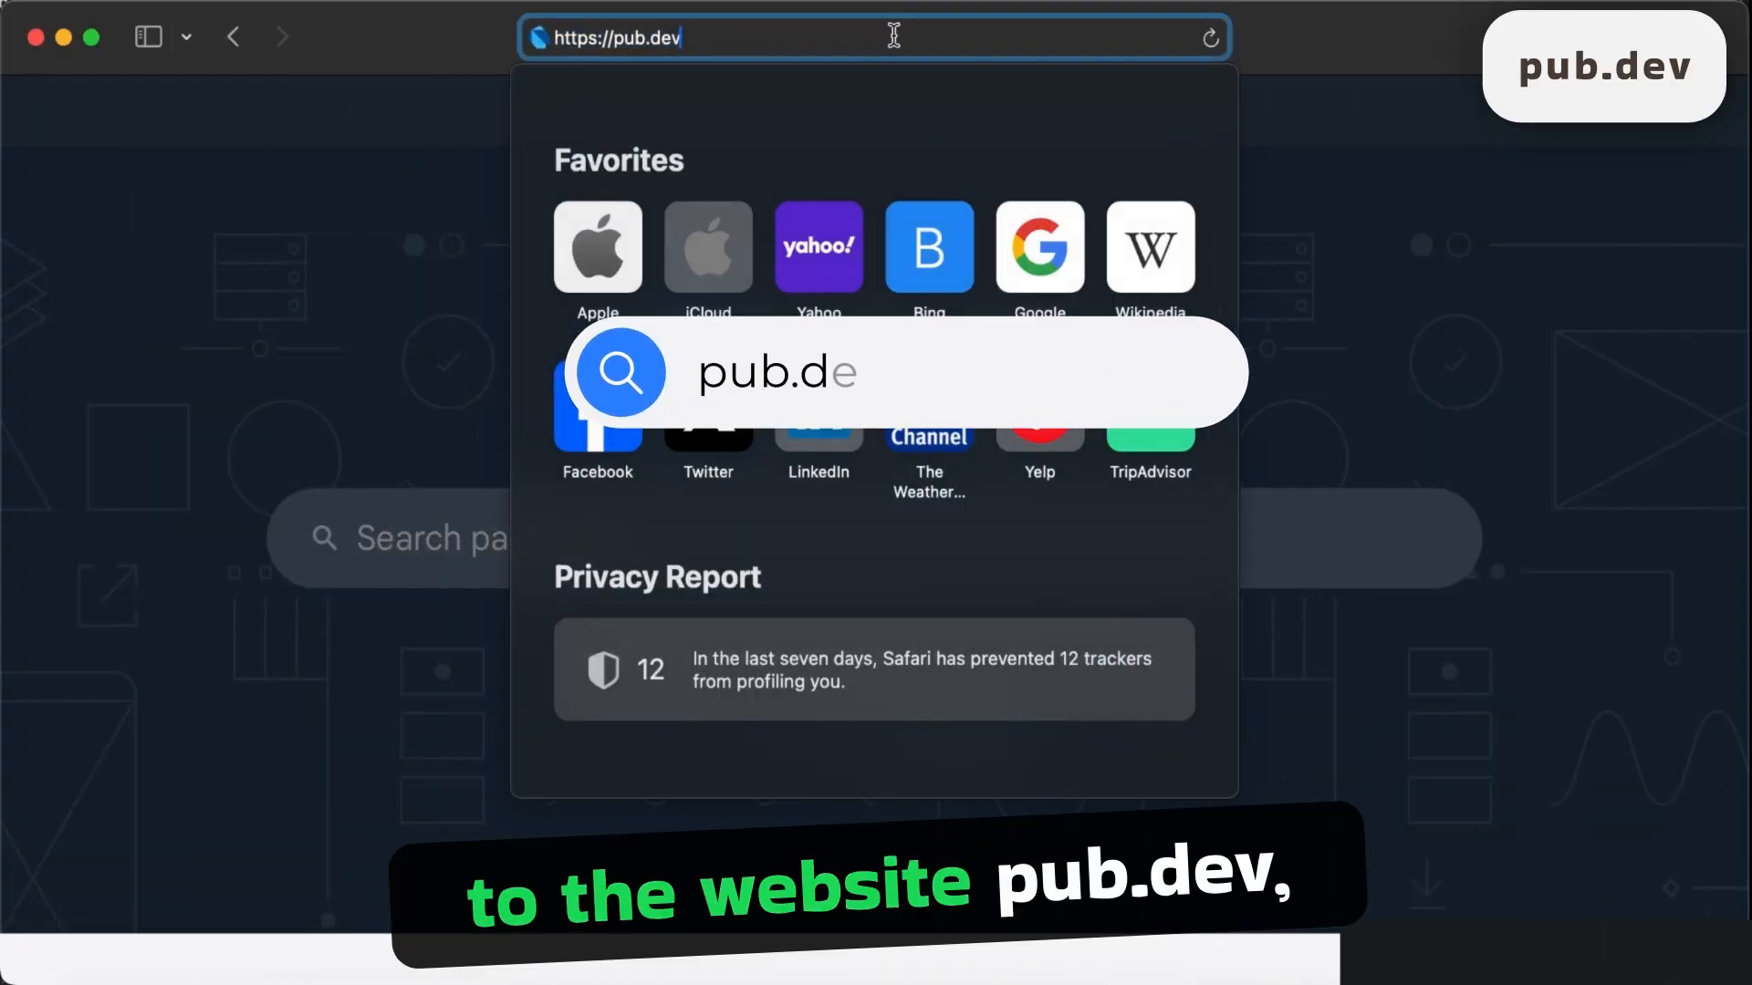
{"action": "left_click", "coordinate": [1306, 51]}
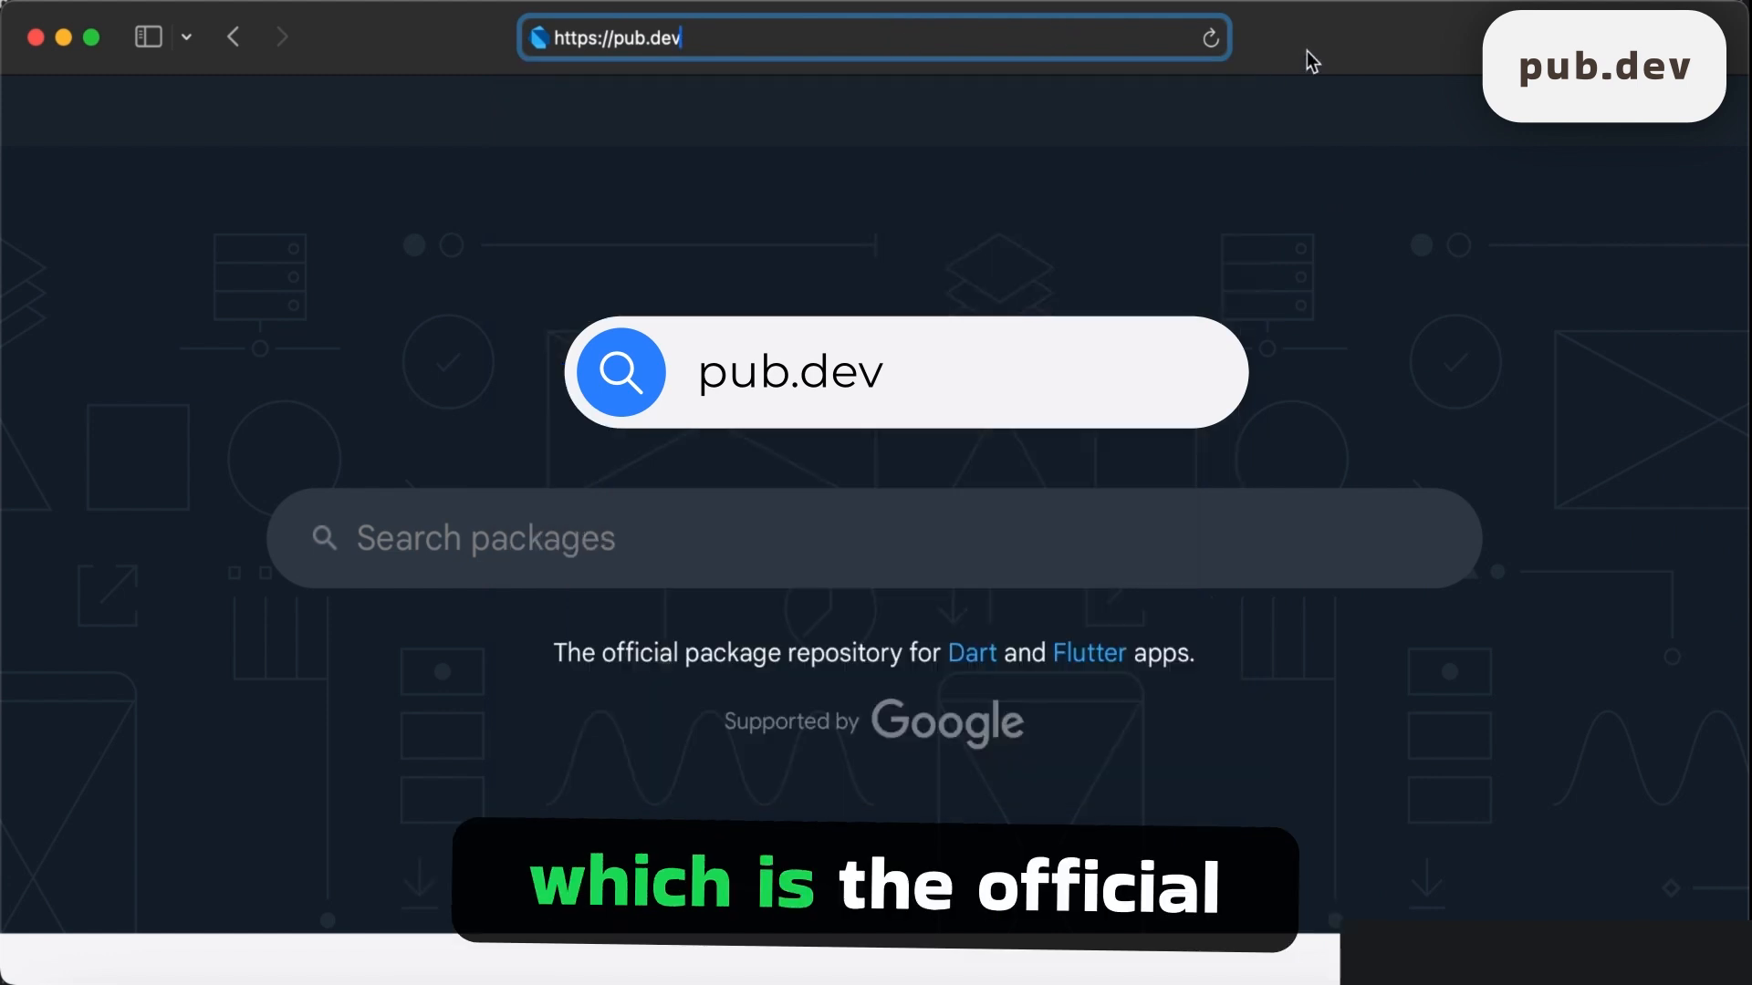
{"action": "left_click", "coordinate": [683, 520]}
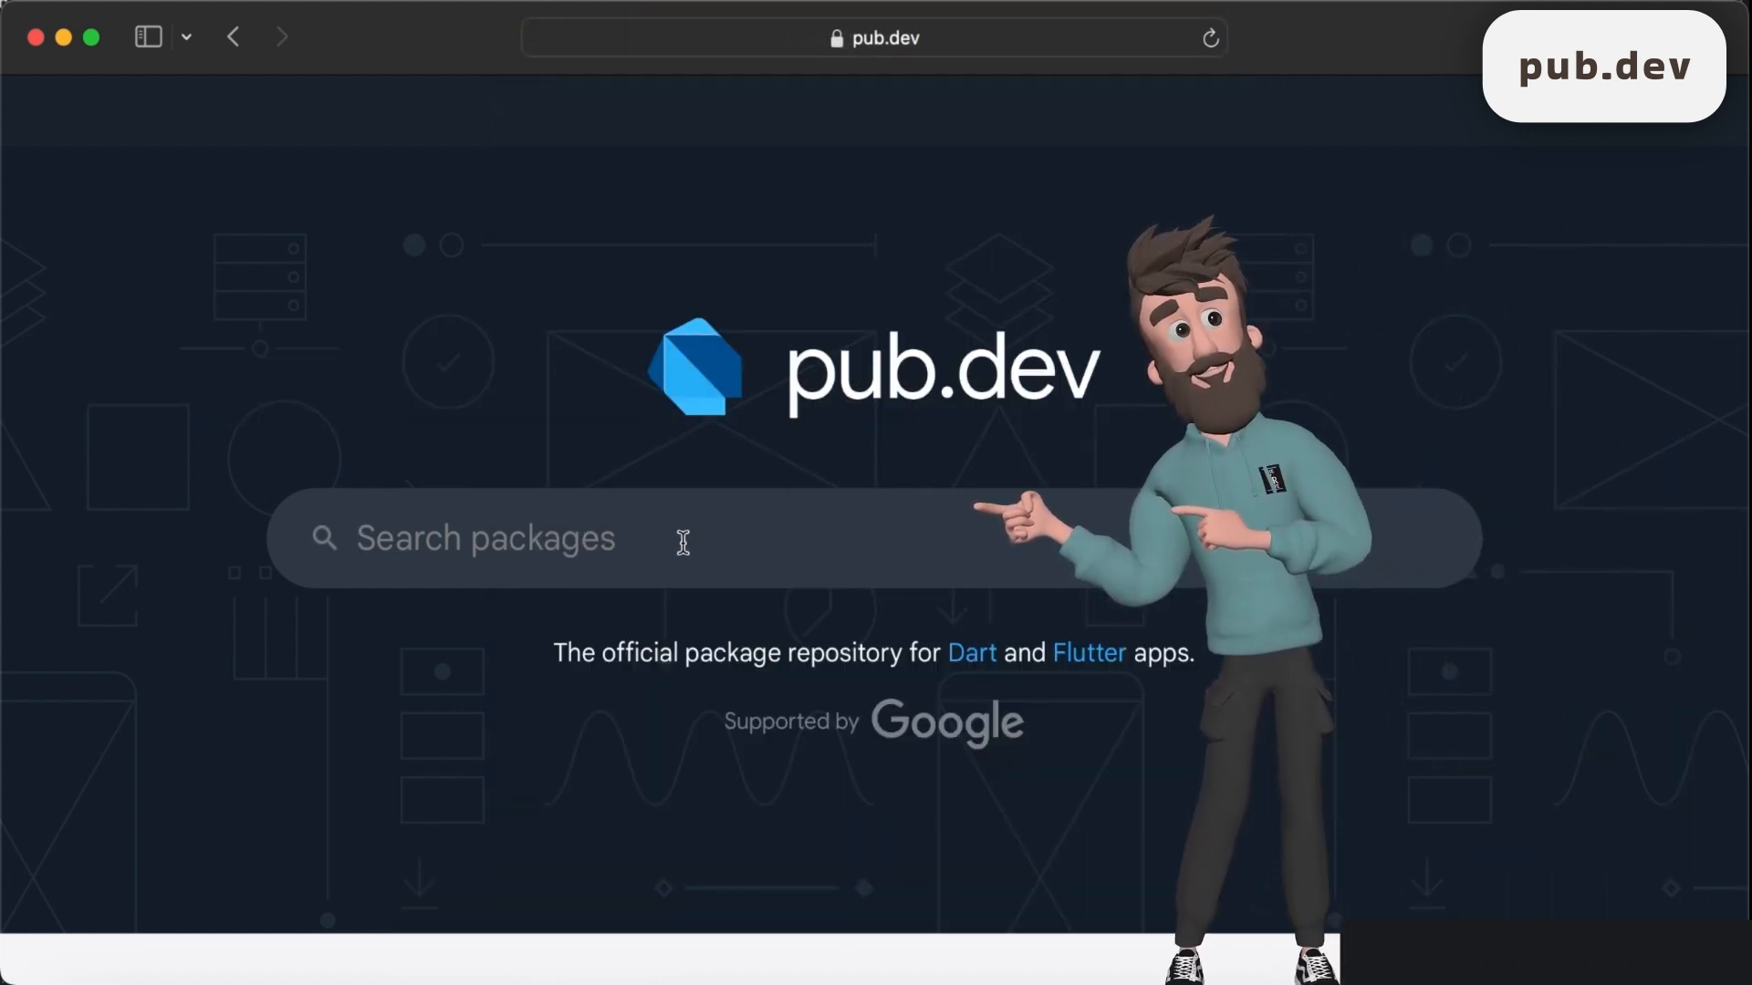
{"action": "type", "text": "fire"}
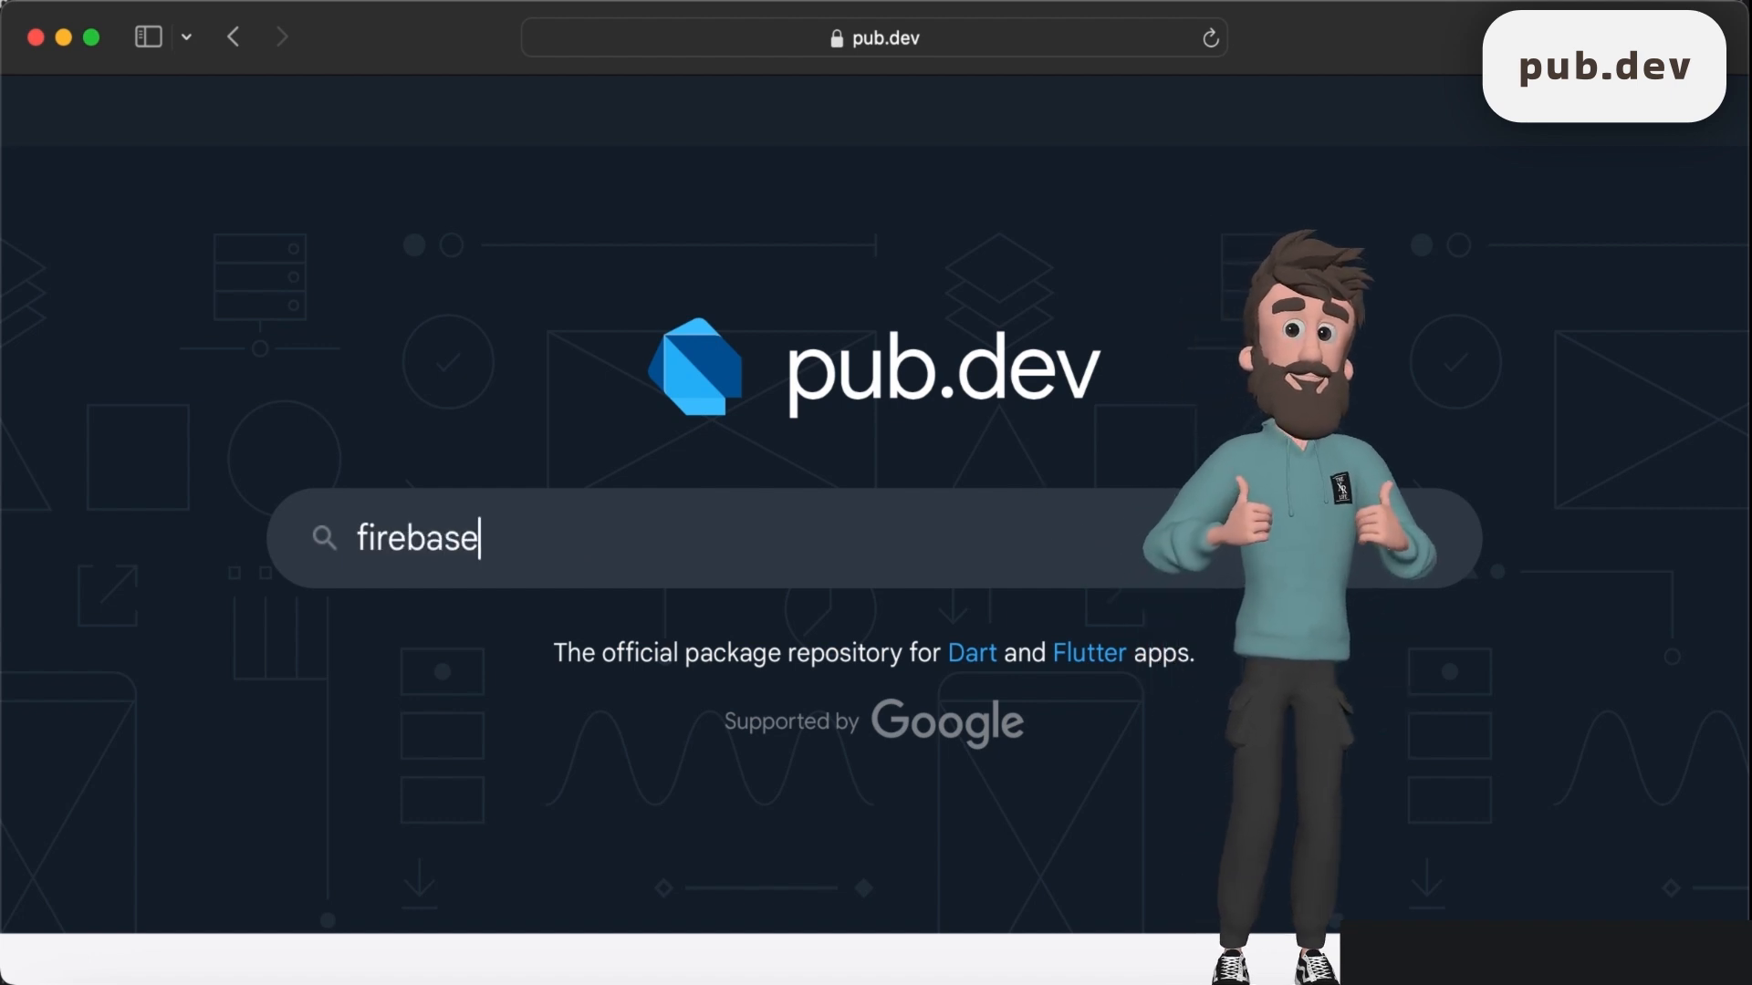
{"action": "type", "text": "base"}
{"action": "key", "text": "Return"}
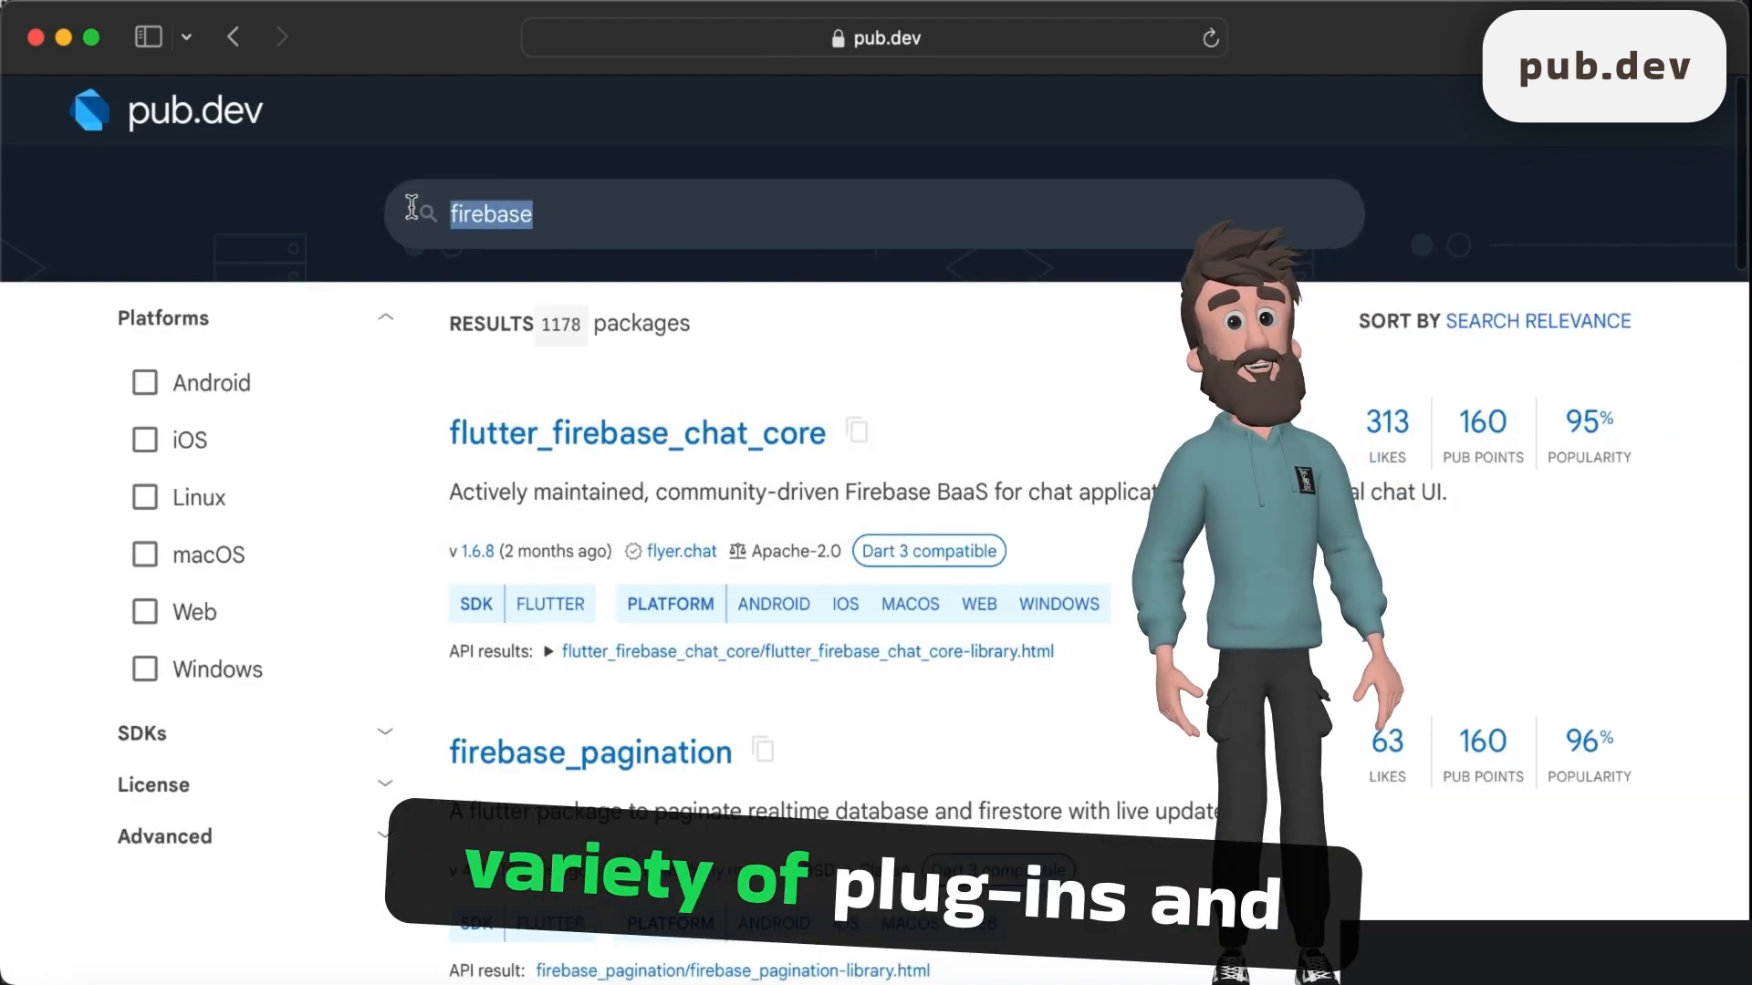
- Clear the search to list all packages, open the image_picker package and examine its Readme
{"action": "key", "text": "BackSpace"}
{"action": "key", "text": "Return"}
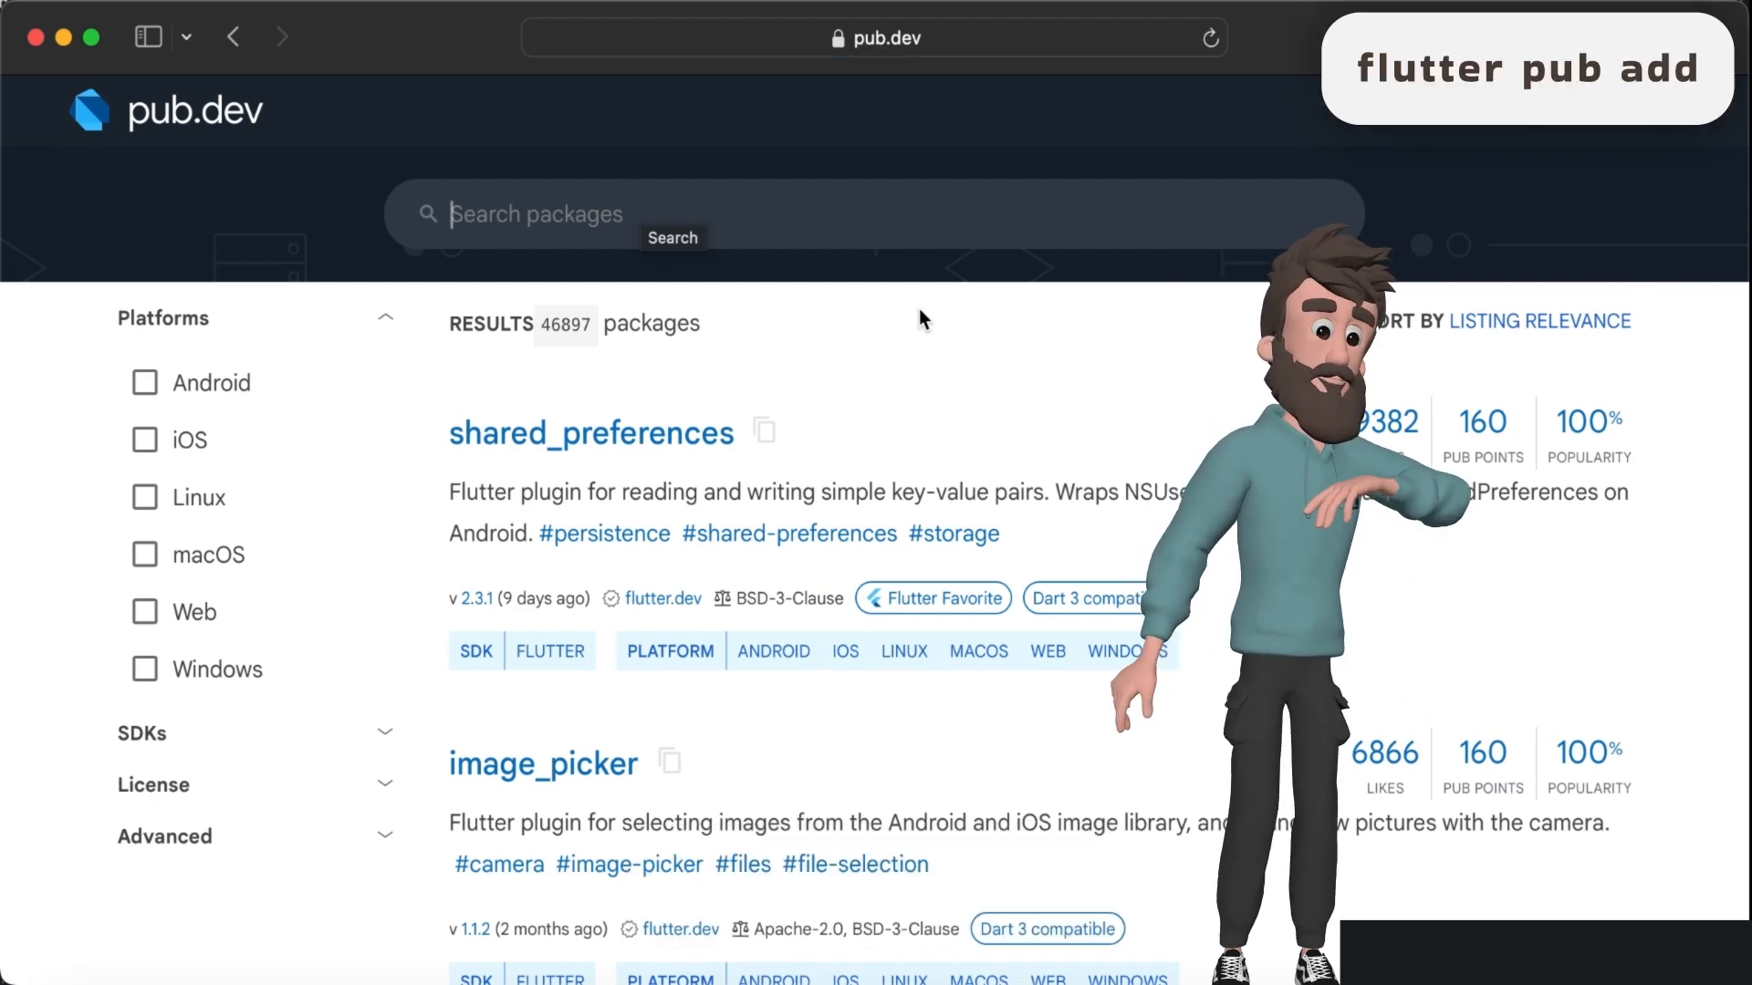
{"action": "scroll", "coordinate": [919, 317], "scroll_direction": "down", "scroll_amount": 1}
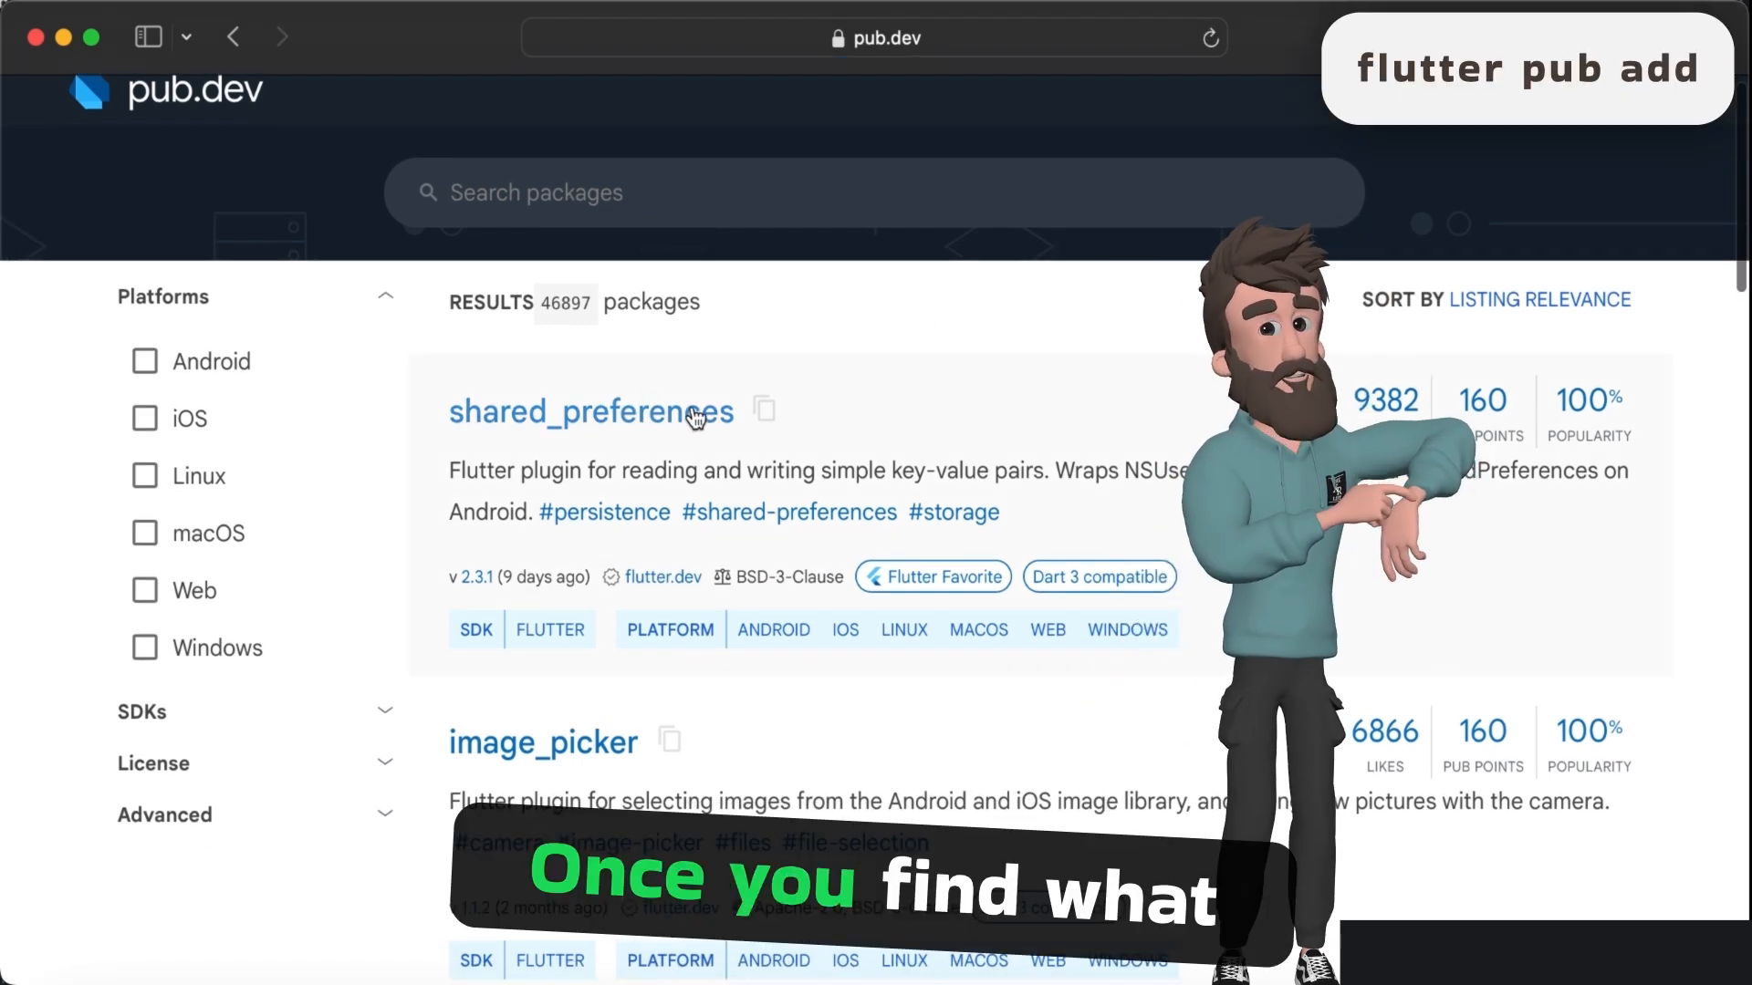
{"action": "scroll", "coordinate": [787, 391], "scroll_direction": "down", "scroll_amount": 4}
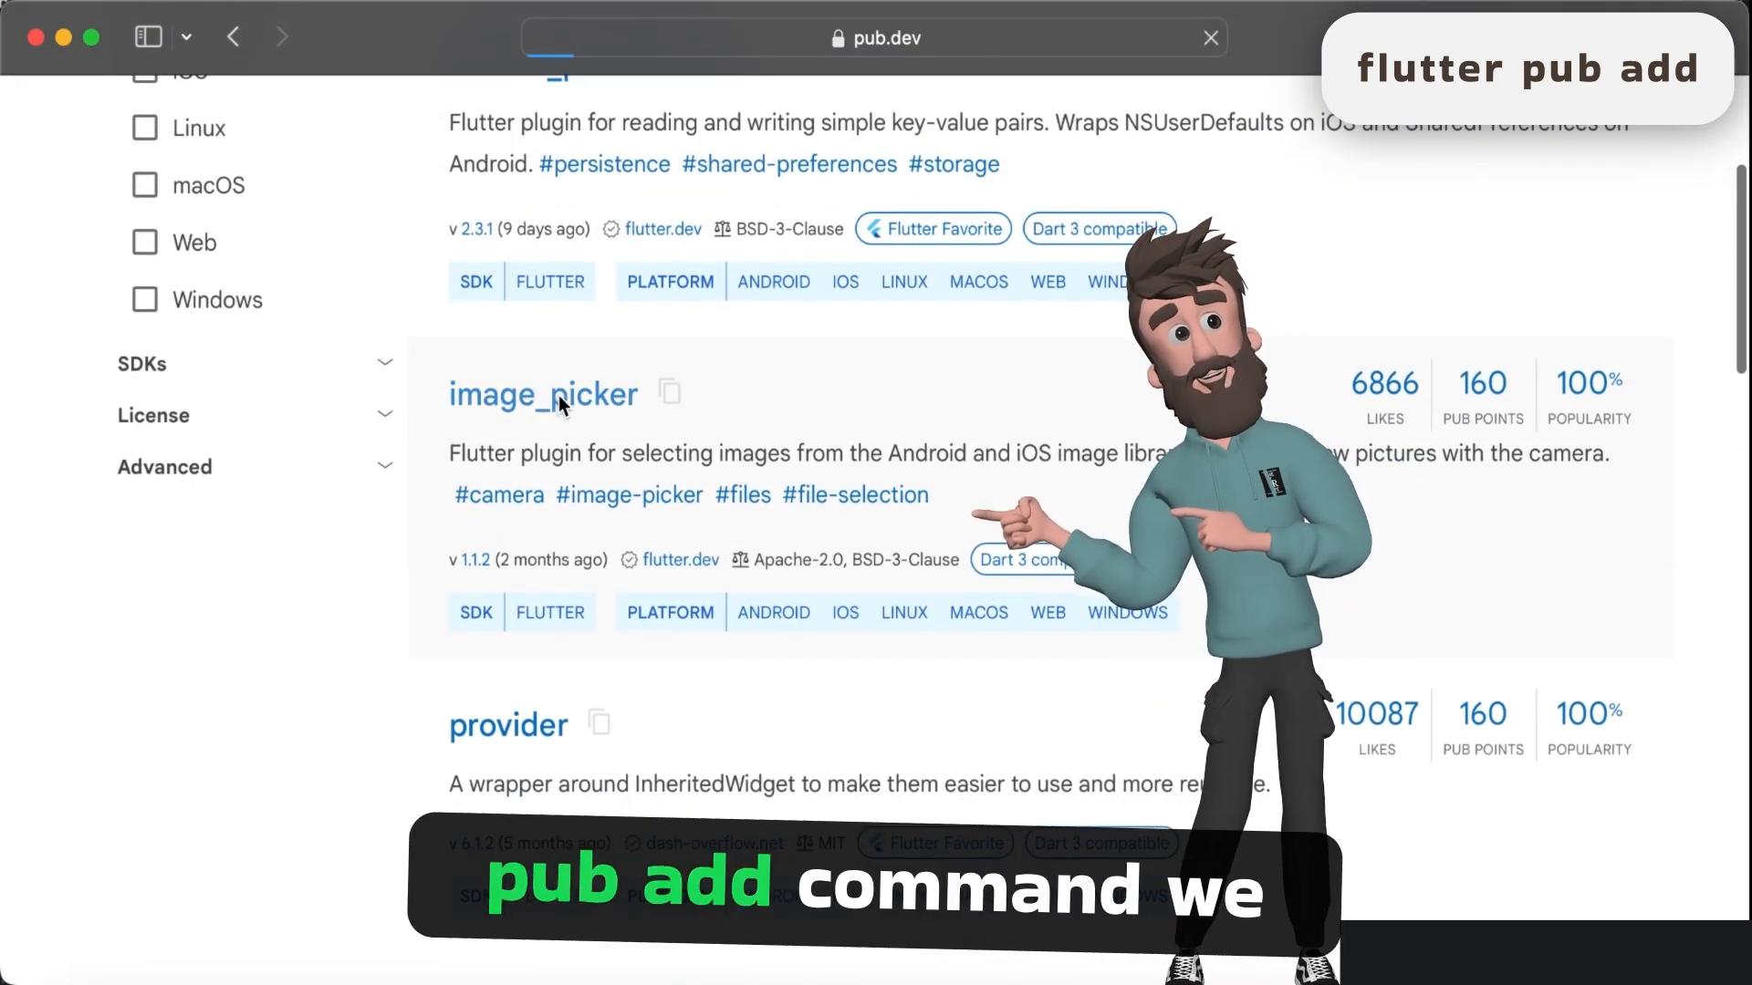
{"action": "left_click", "coordinate": [546, 398]}
{"action": "scroll", "coordinate": [923, 477], "scroll_direction": "down", "scroll_amount": 4}
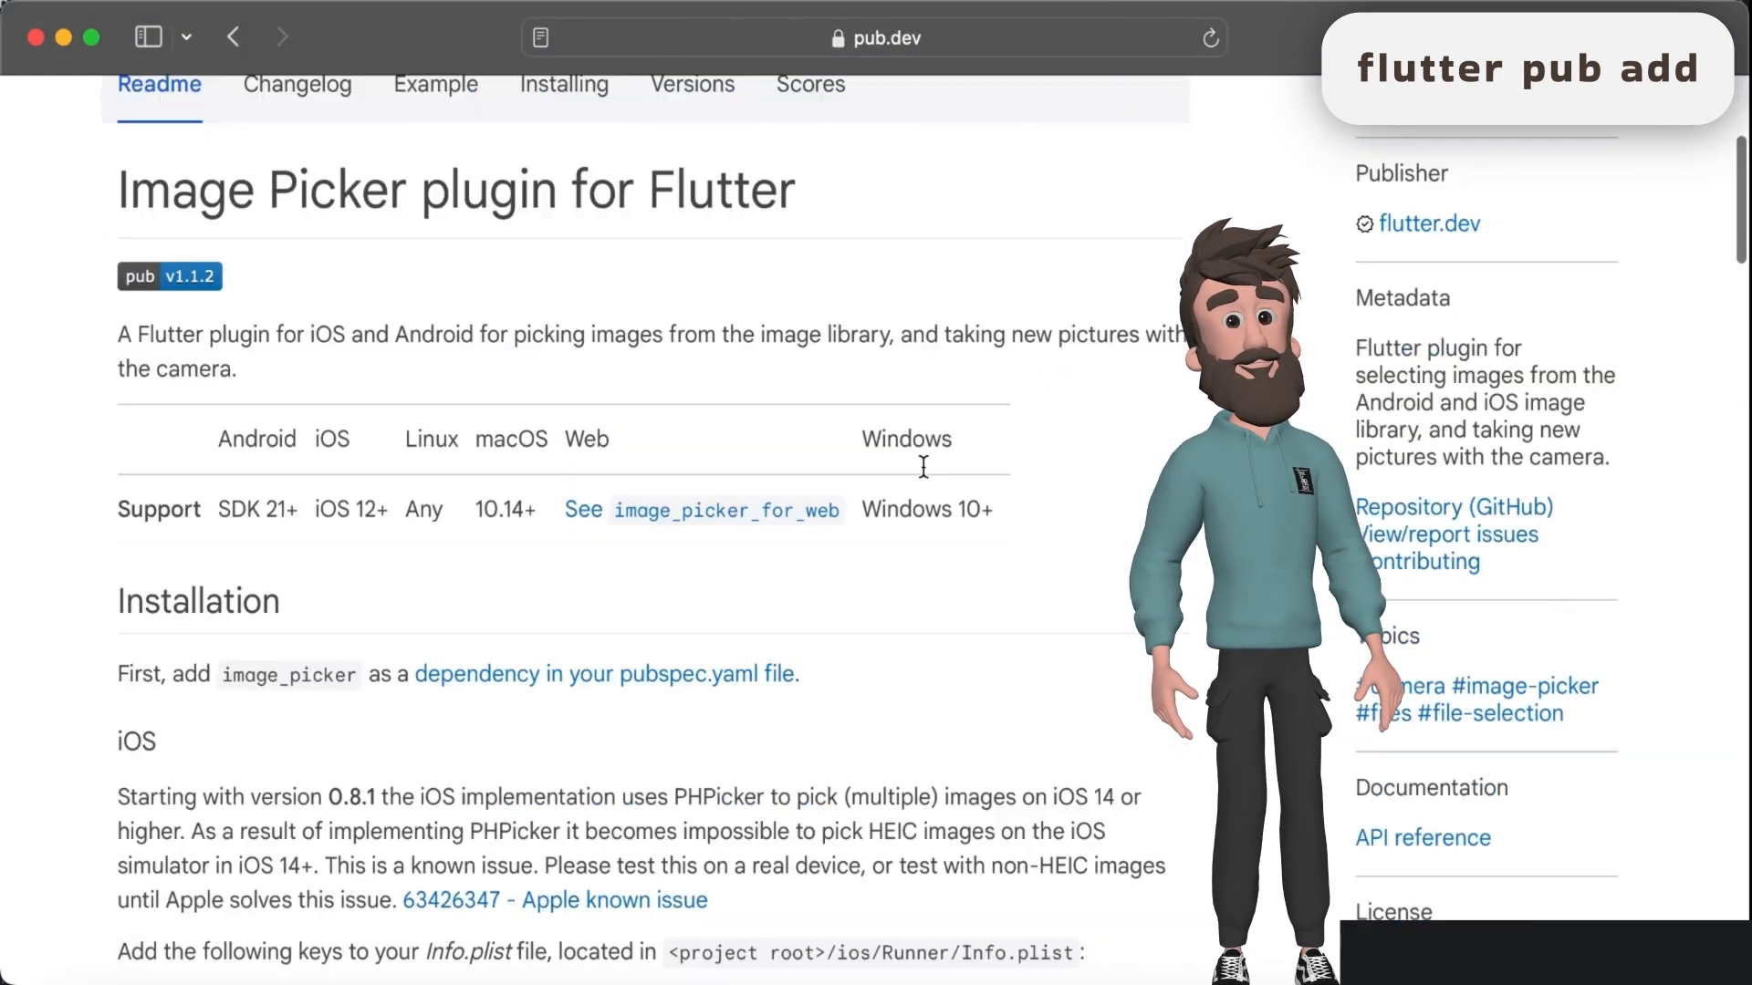
- View the image_picker package's Example and Installing pages and highlight the command flutter pub add image_picker
{"action": "scroll", "coordinate": [638, 484], "scroll_direction": "up", "scroll_amount": 5}
{"action": "left_click", "coordinate": [438, 492]}
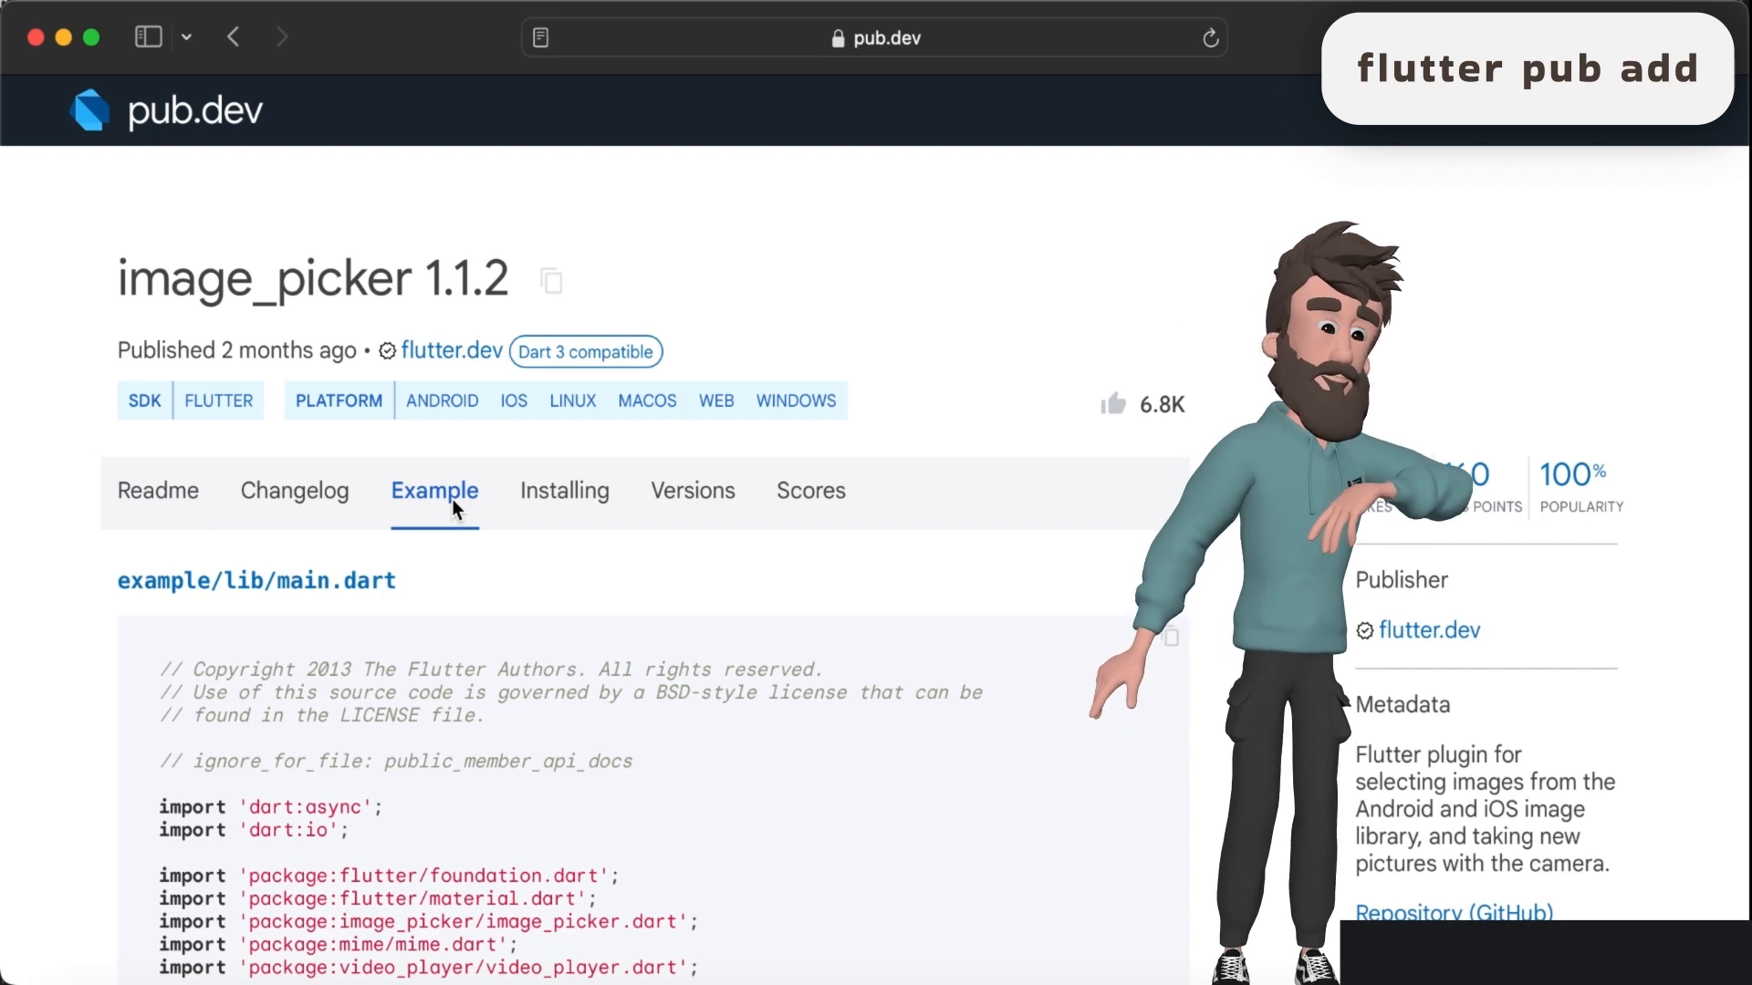
{"action": "left_click", "coordinate": [571, 491]}
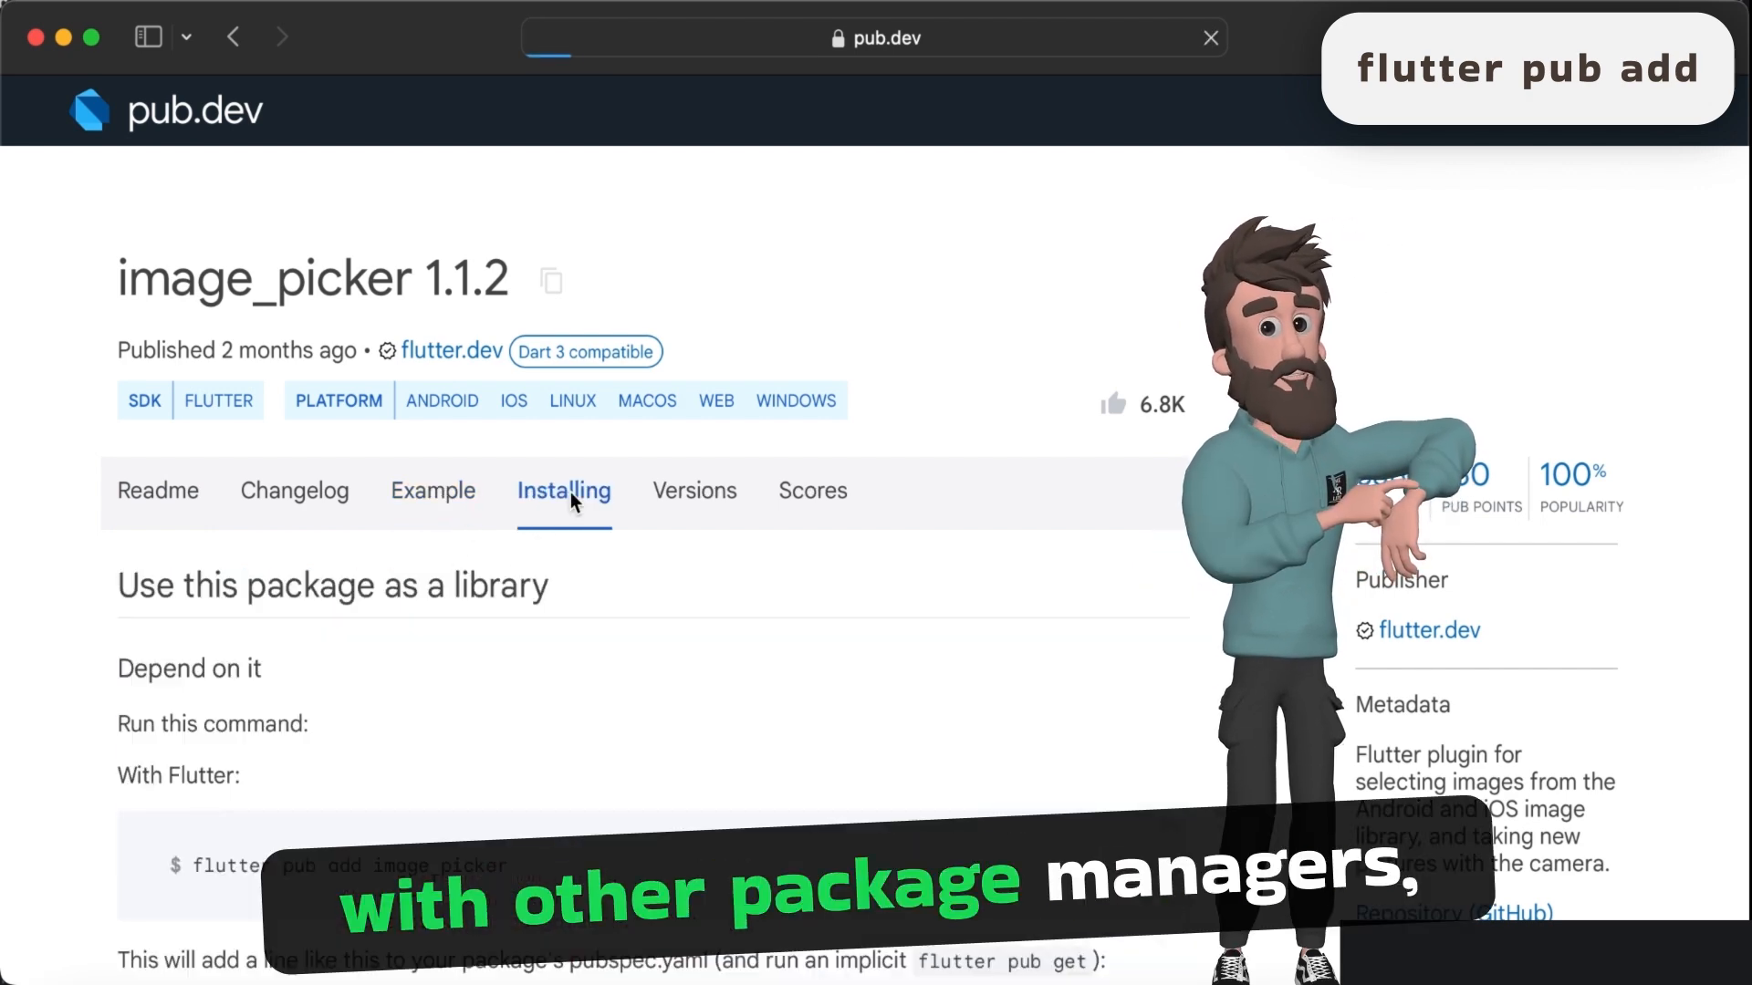
{"action": "scroll", "coordinate": [726, 567], "scroll_direction": "down", "scroll_amount": 1}
{"action": "scroll", "coordinate": [726, 567], "scroll_direction": "down", "scroll_amount": 2}
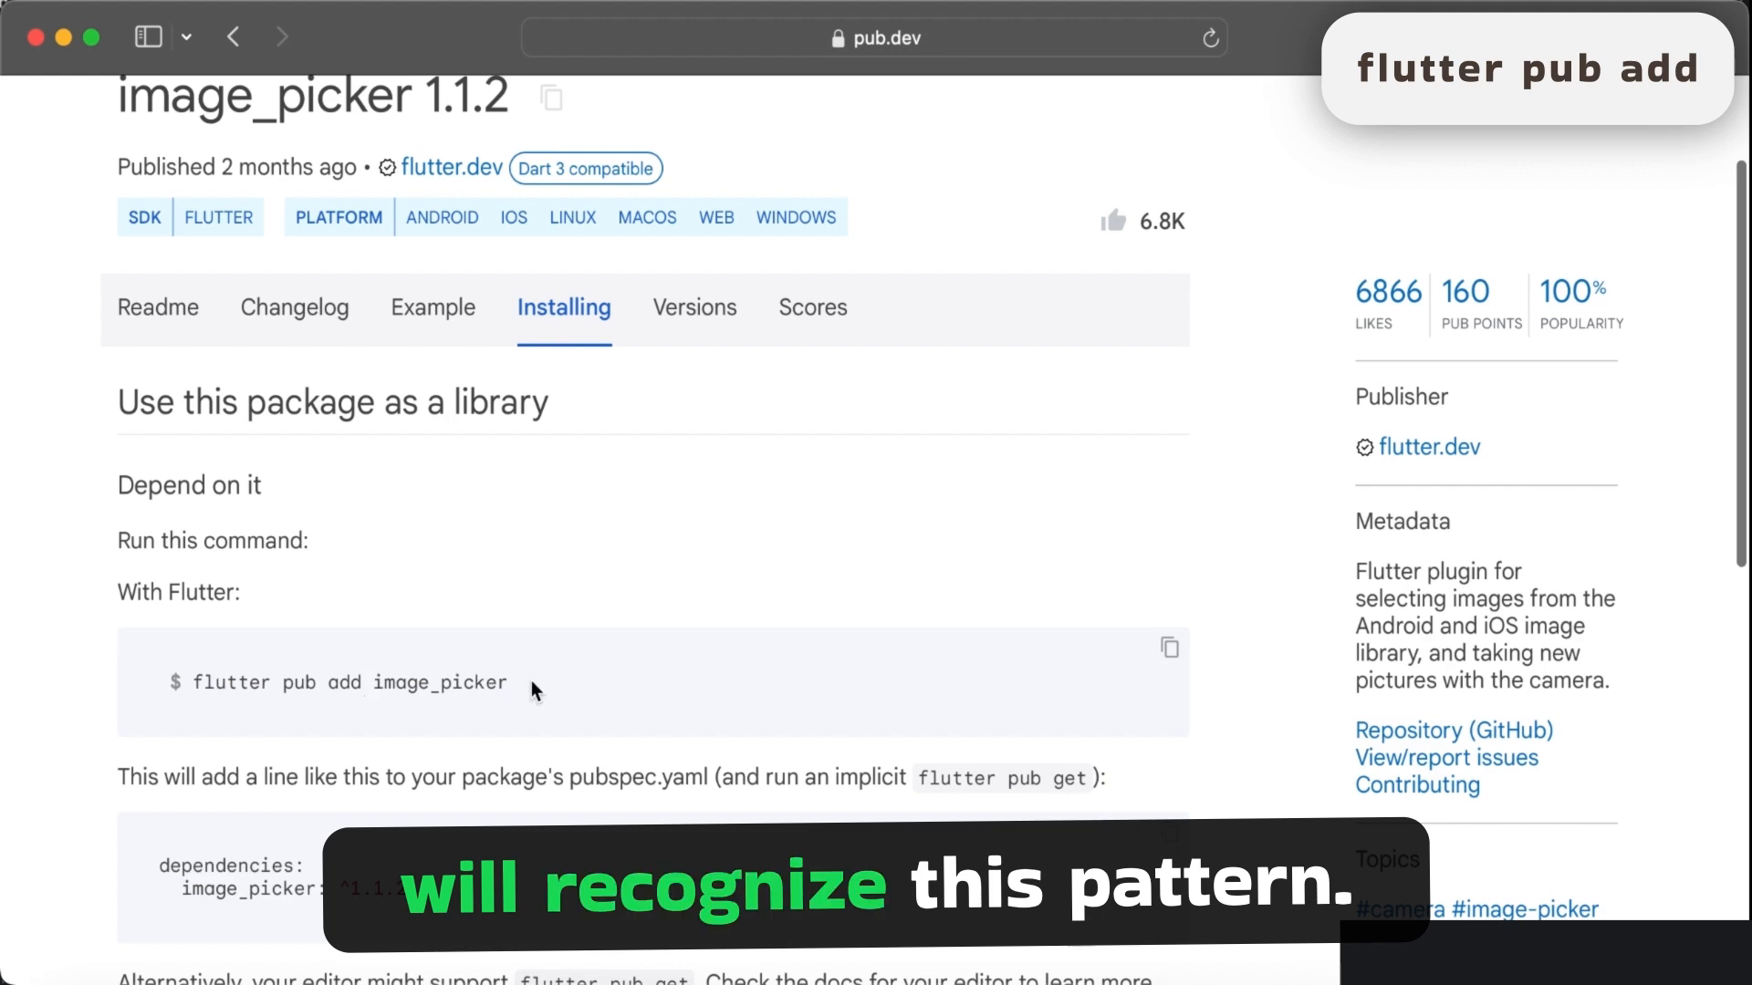
{"action": "left_click_drag", "start_coordinate": [533, 686], "coordinate": [310, 680]}
{"action": "left_click", "coordinate": [449, 697]}
{"action": "scroll", "coordinate": [562, 671], "scroll_direction": "up", "scroll_amount": 1}
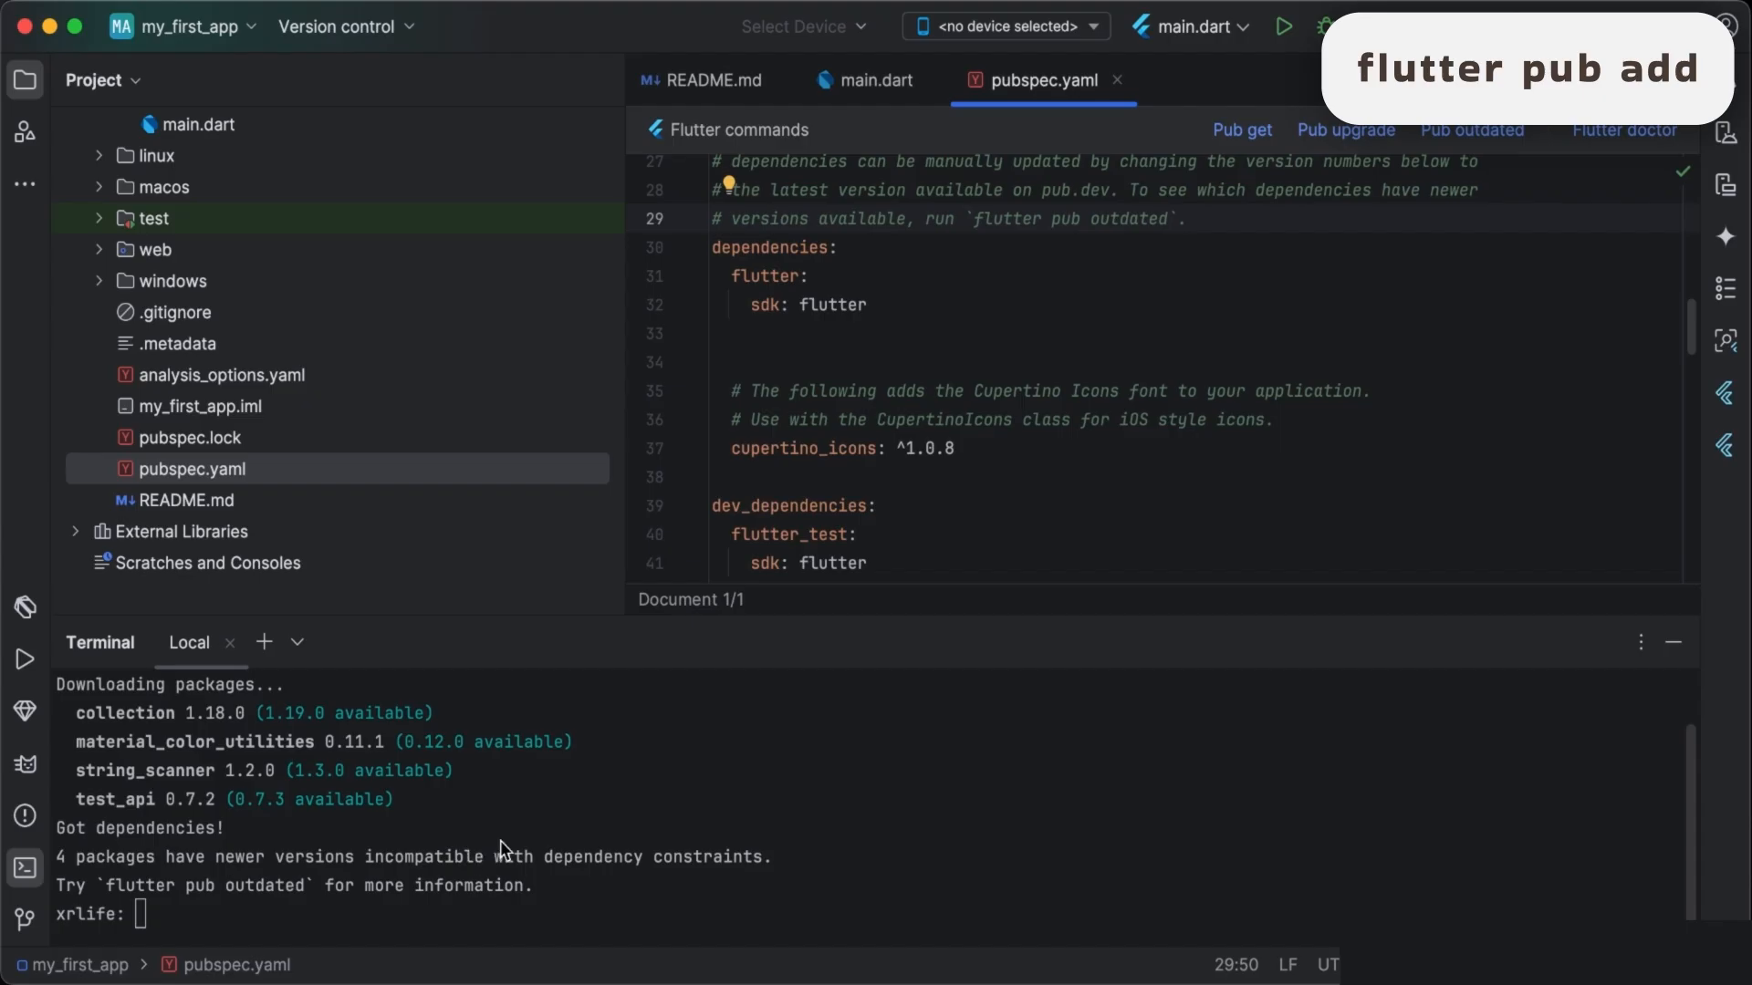
- Switch to Android Studio and run flutter pub add image_picker in the project's terminal
{"action": "left_click", "coordinate": [500, 841]}
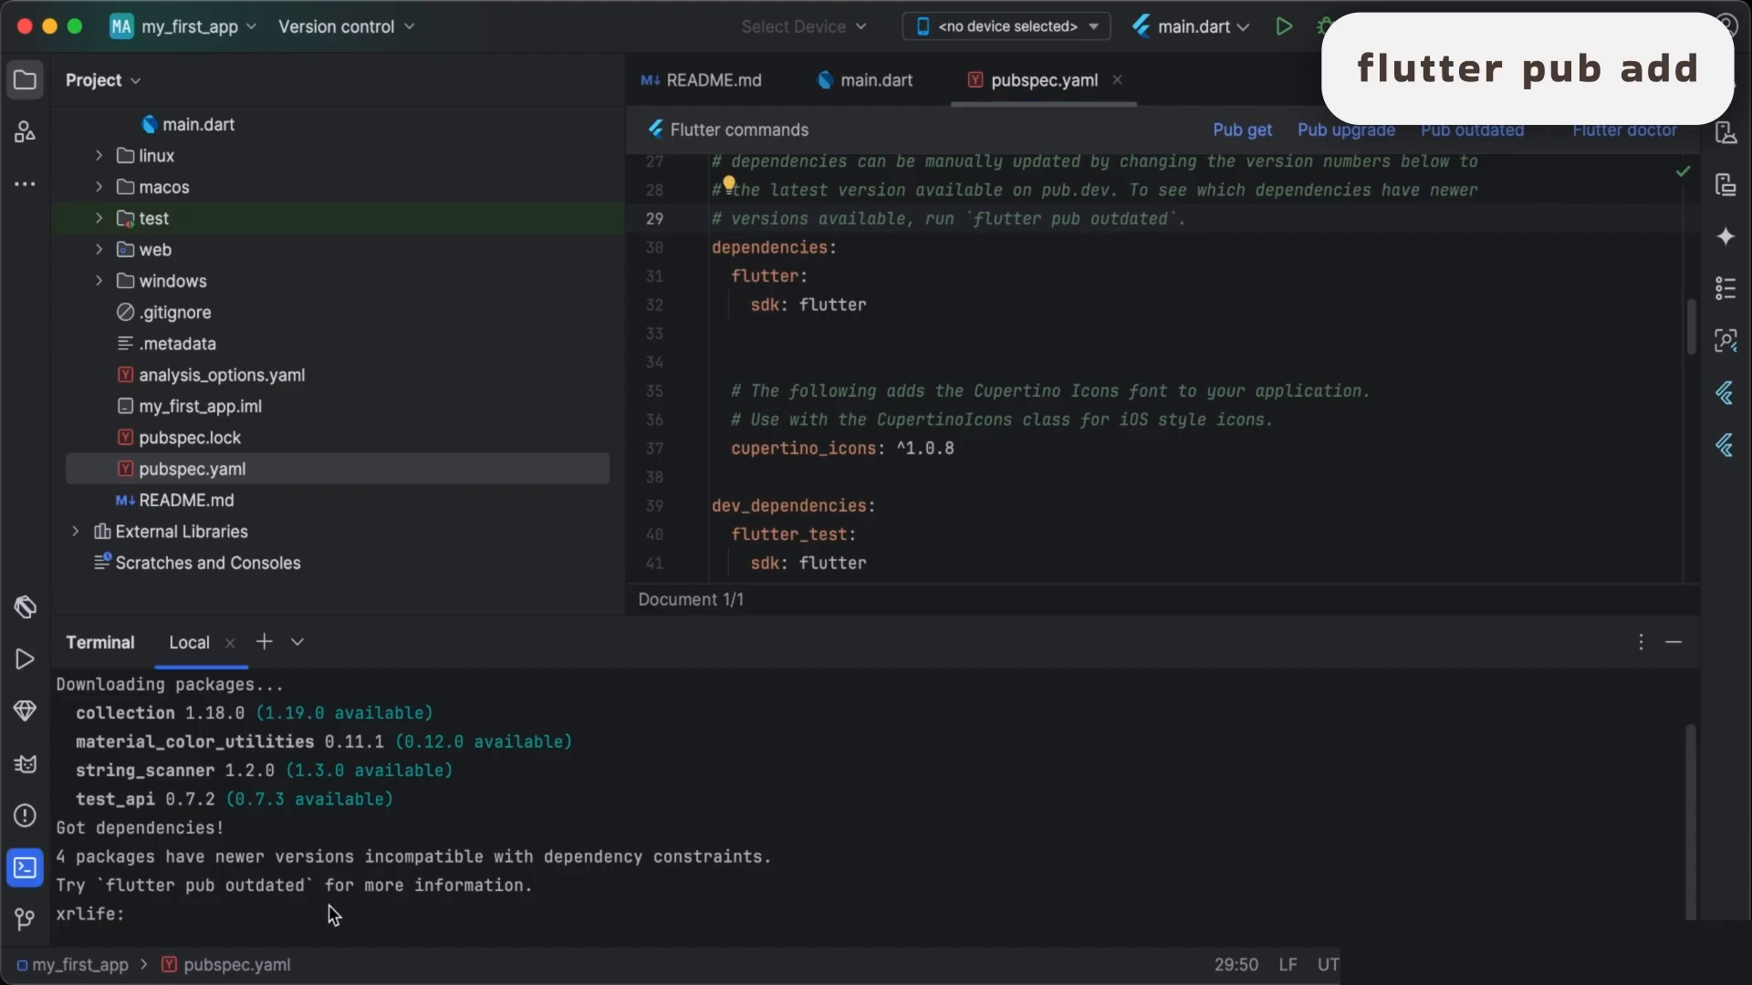
{"action": "type", "text": "flutter p"}
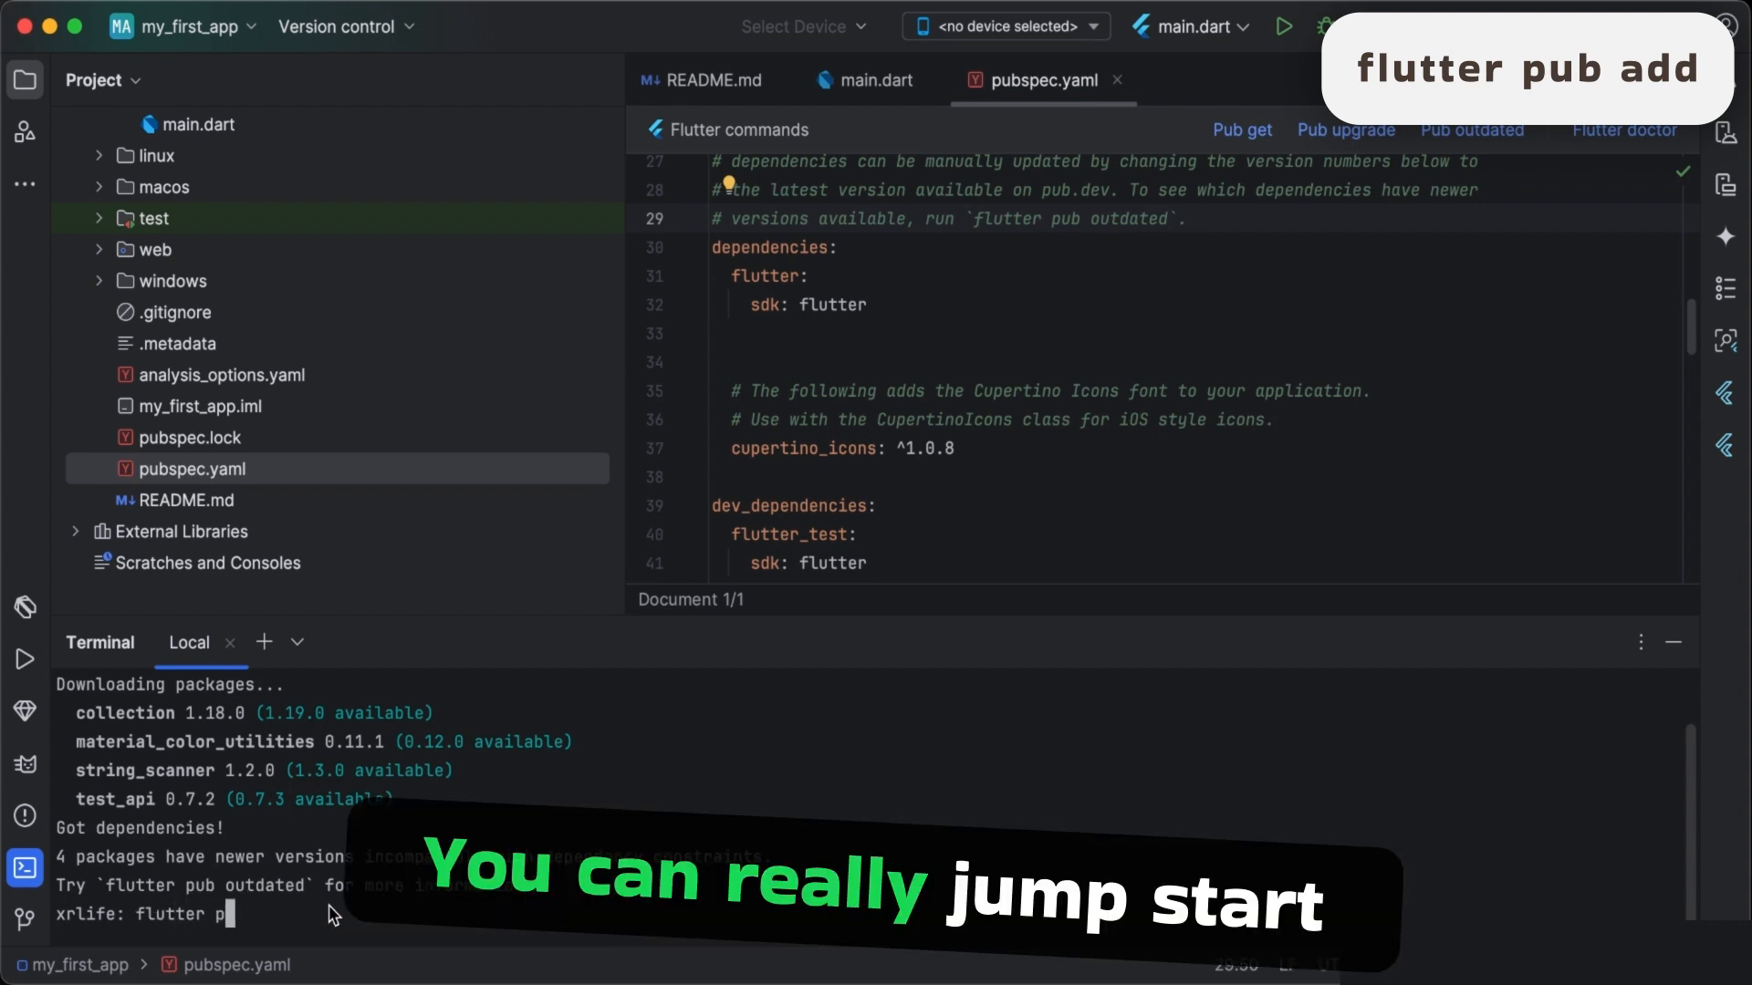
{"action": "type", "text": "ub ad"}
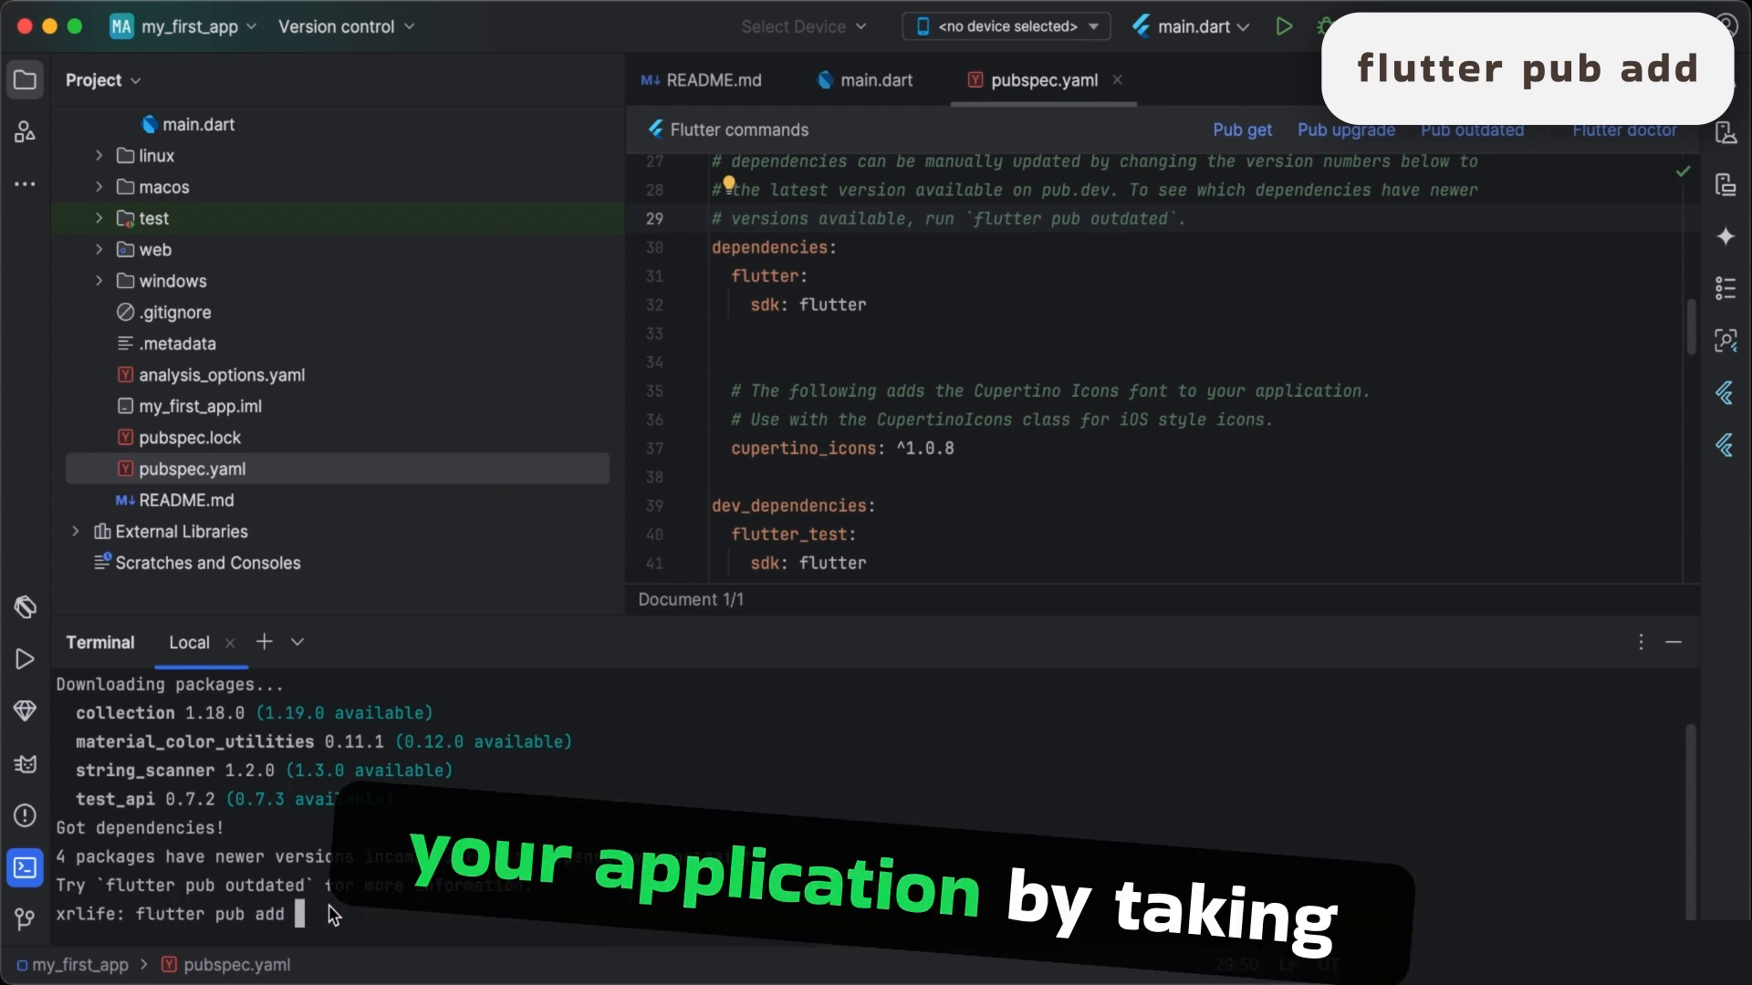
{"action": "type", "text": "d"}
{"action": "type", "text": "image_picker"}
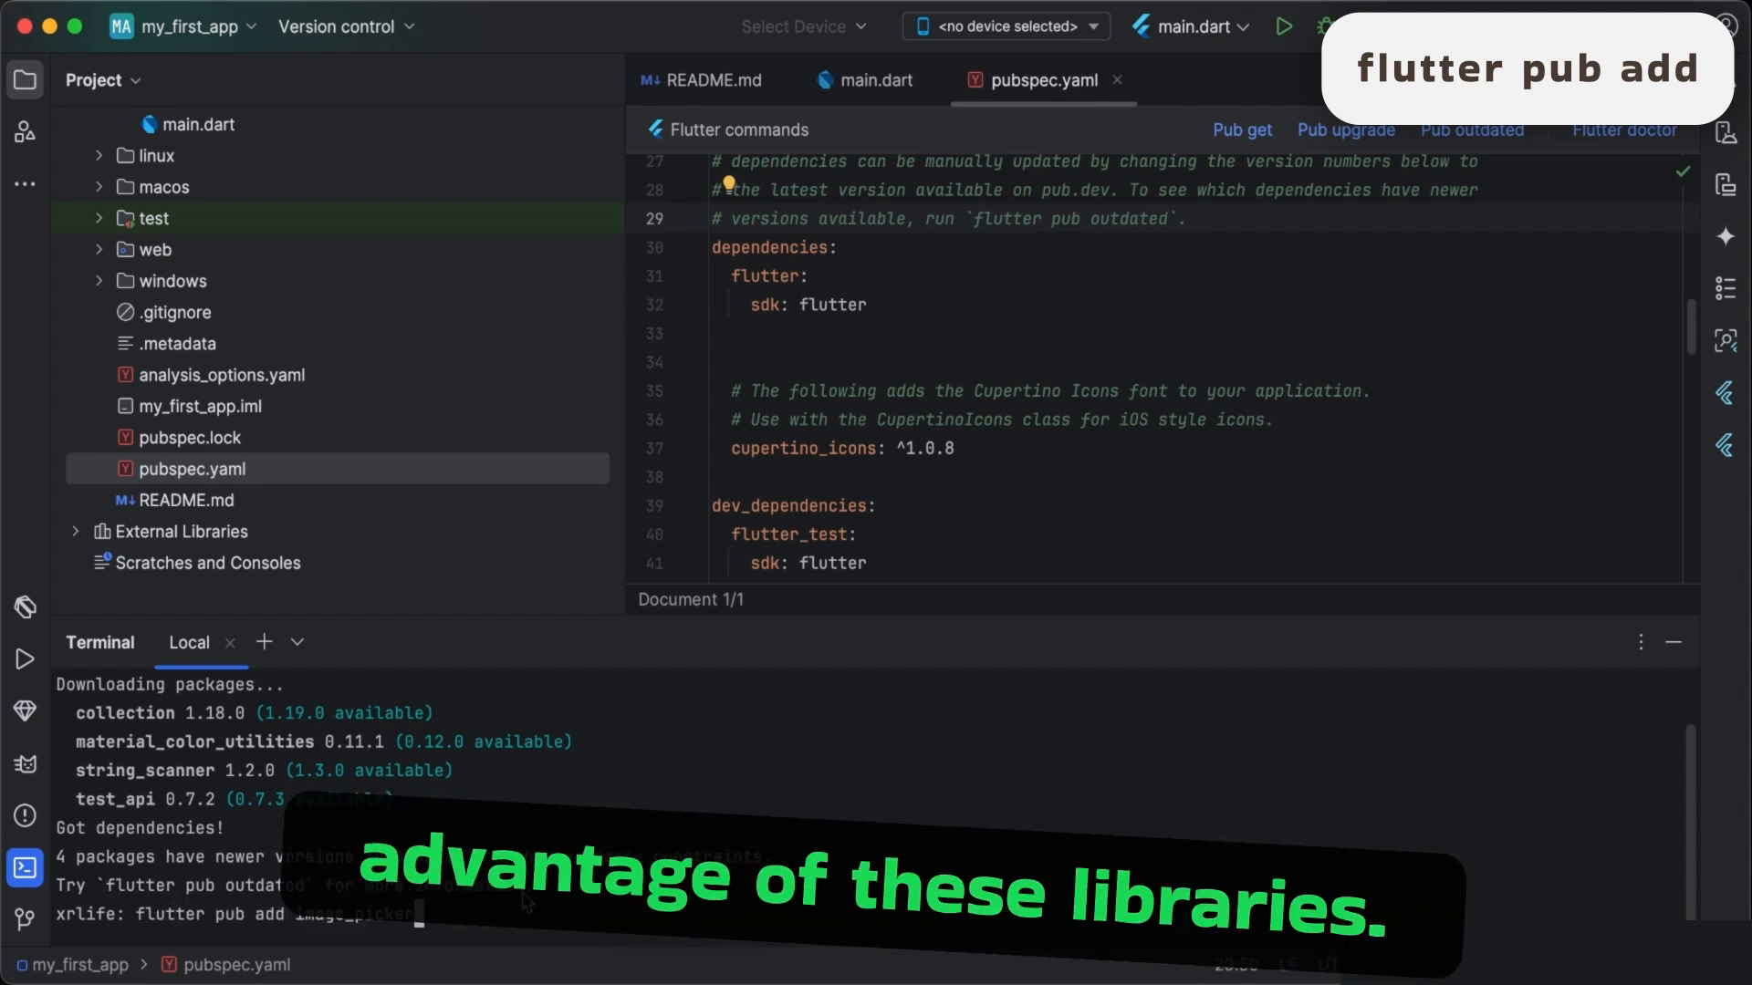
{"action": "key", "text": "Return"}
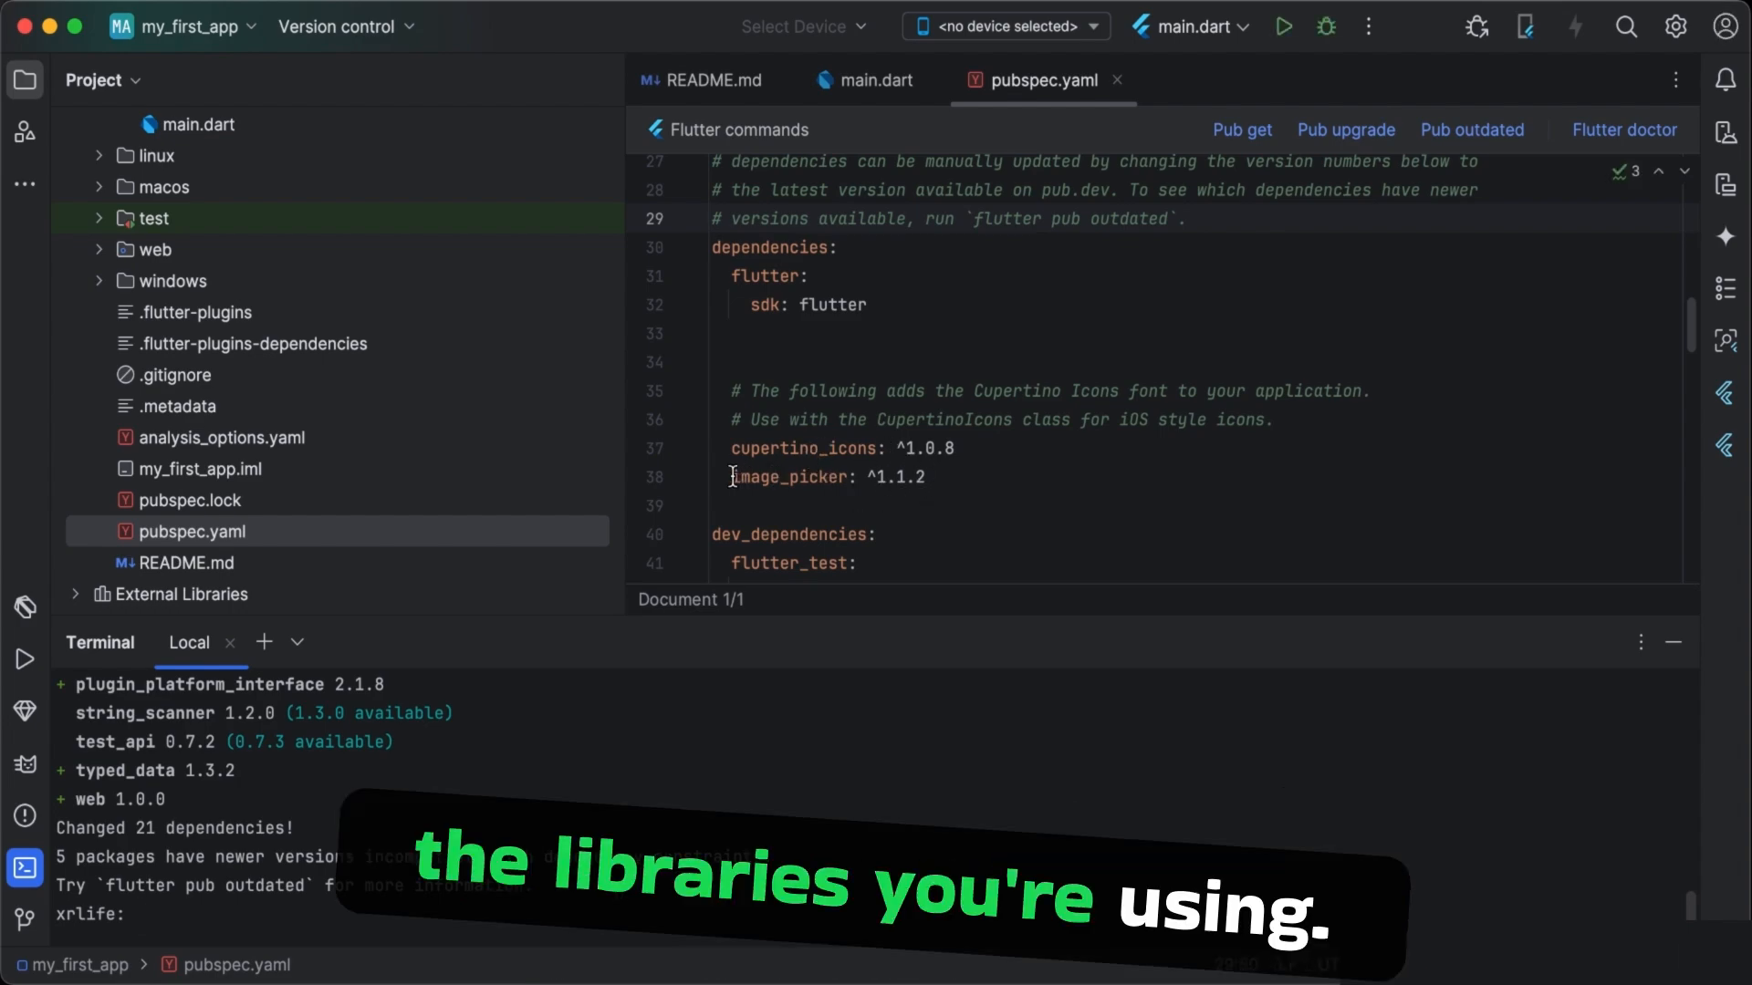
- Highlight and examine the image_picker dependency line in pubspec.yaml, and return to the terminal
{"action": "left_click_drag", "start_coordinate": [733, 477], "coordinate": [925, 478]}
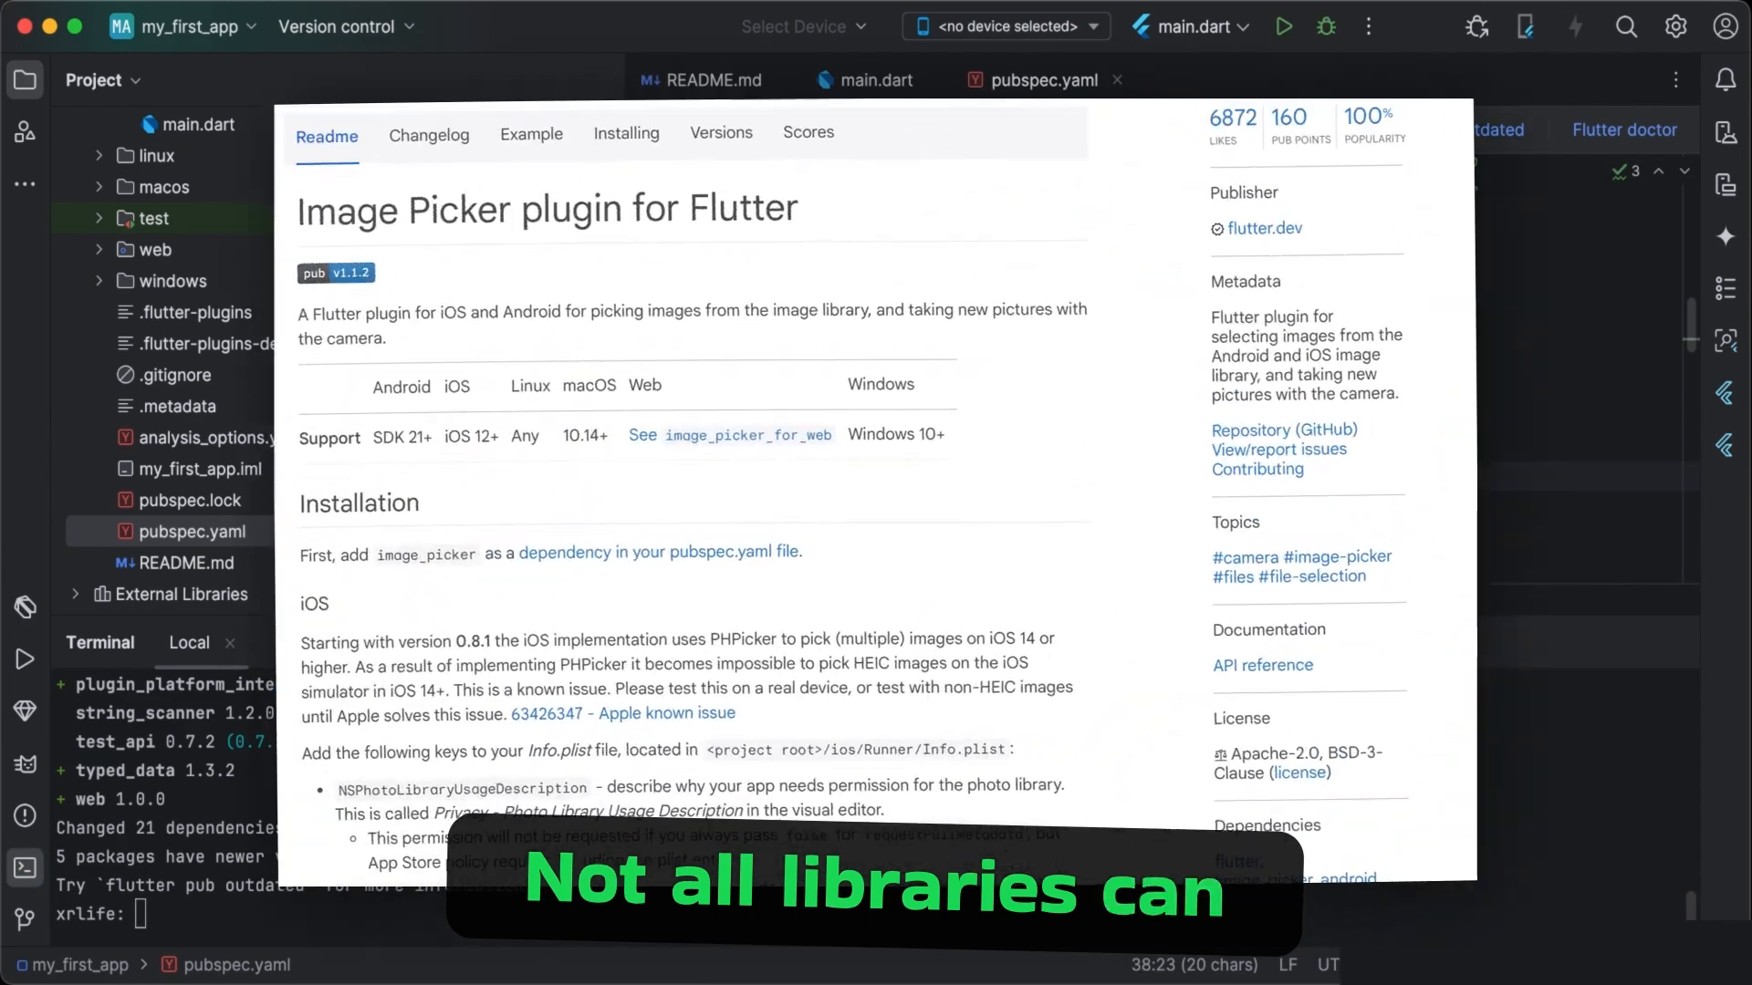
{"action": "left_click", "coordinate": [925, 505]}
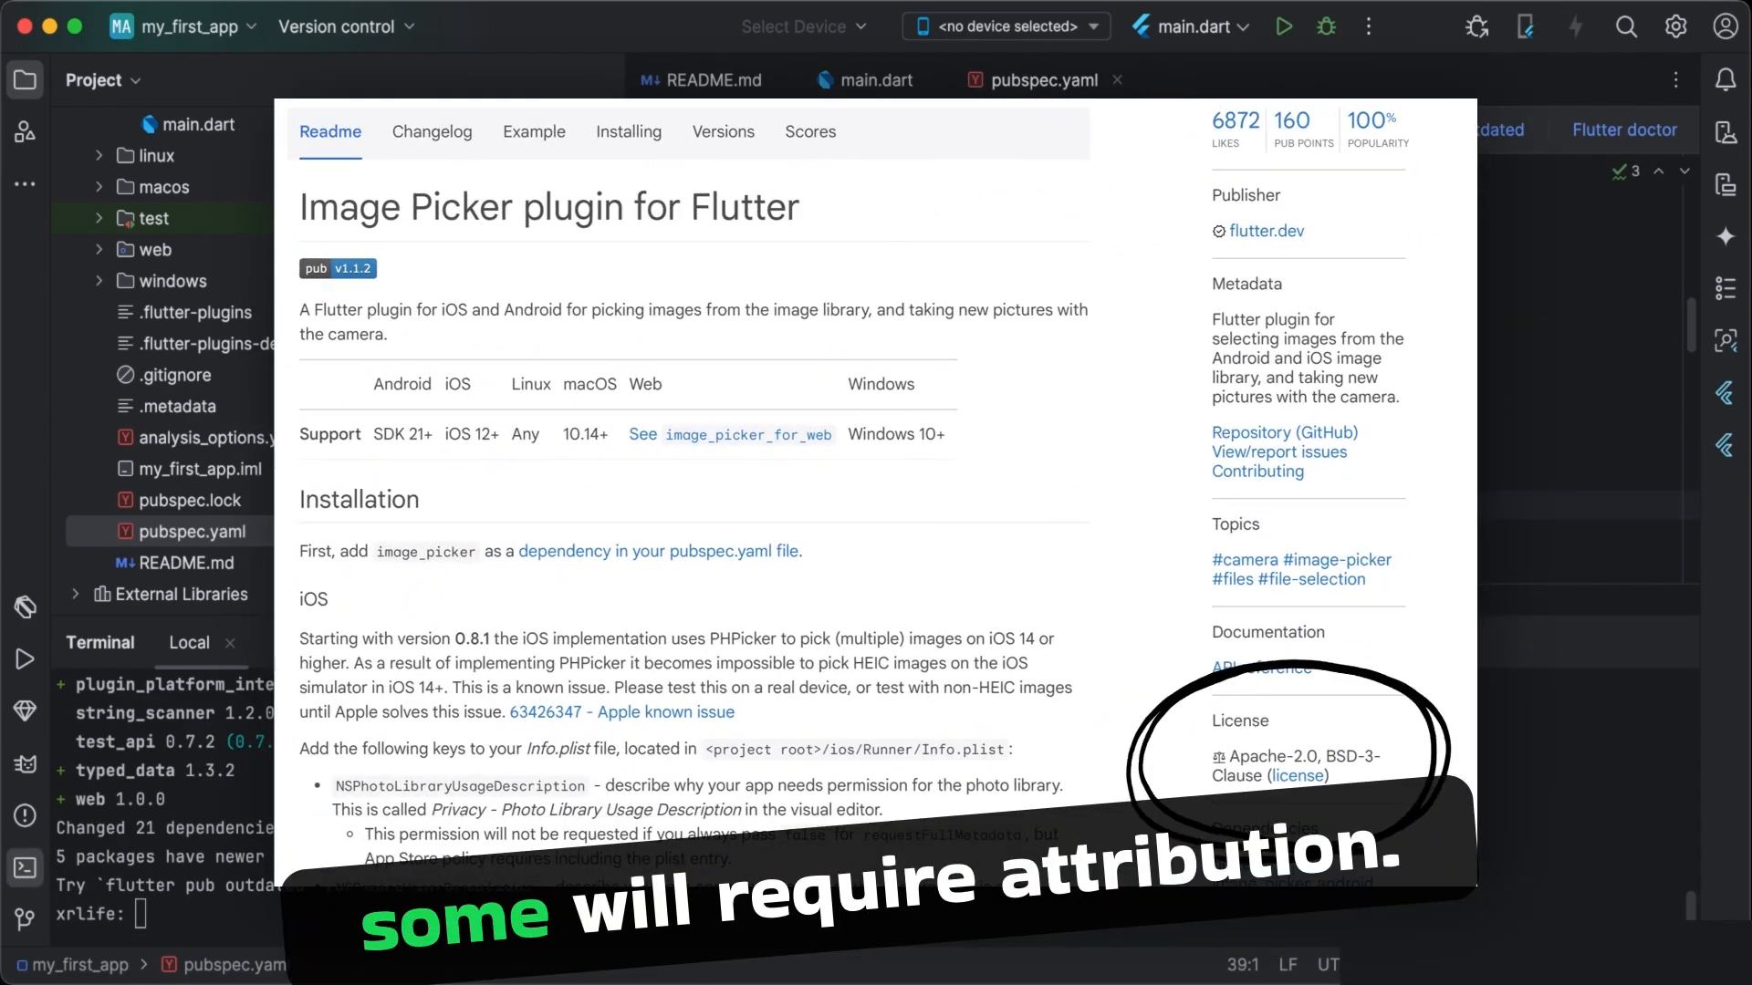
{"action": "left_click", "coordinate": [918, 477]}
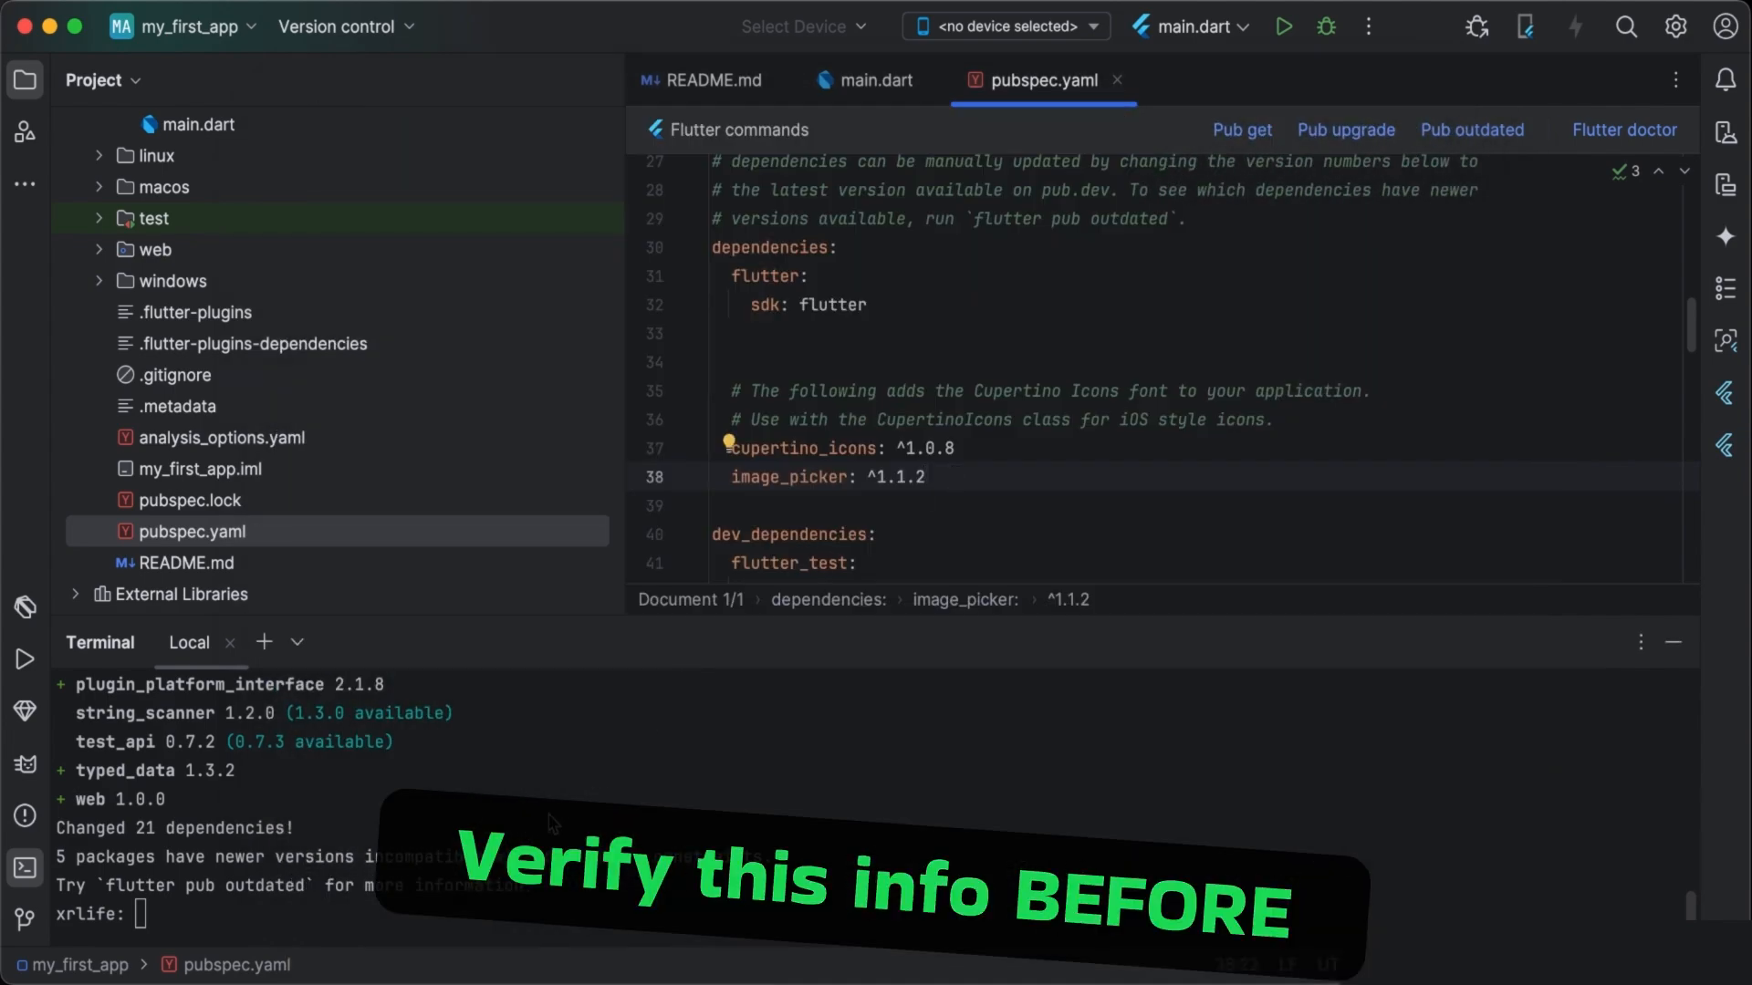
{"action": "left_click", "coordinate": [412, 915]}
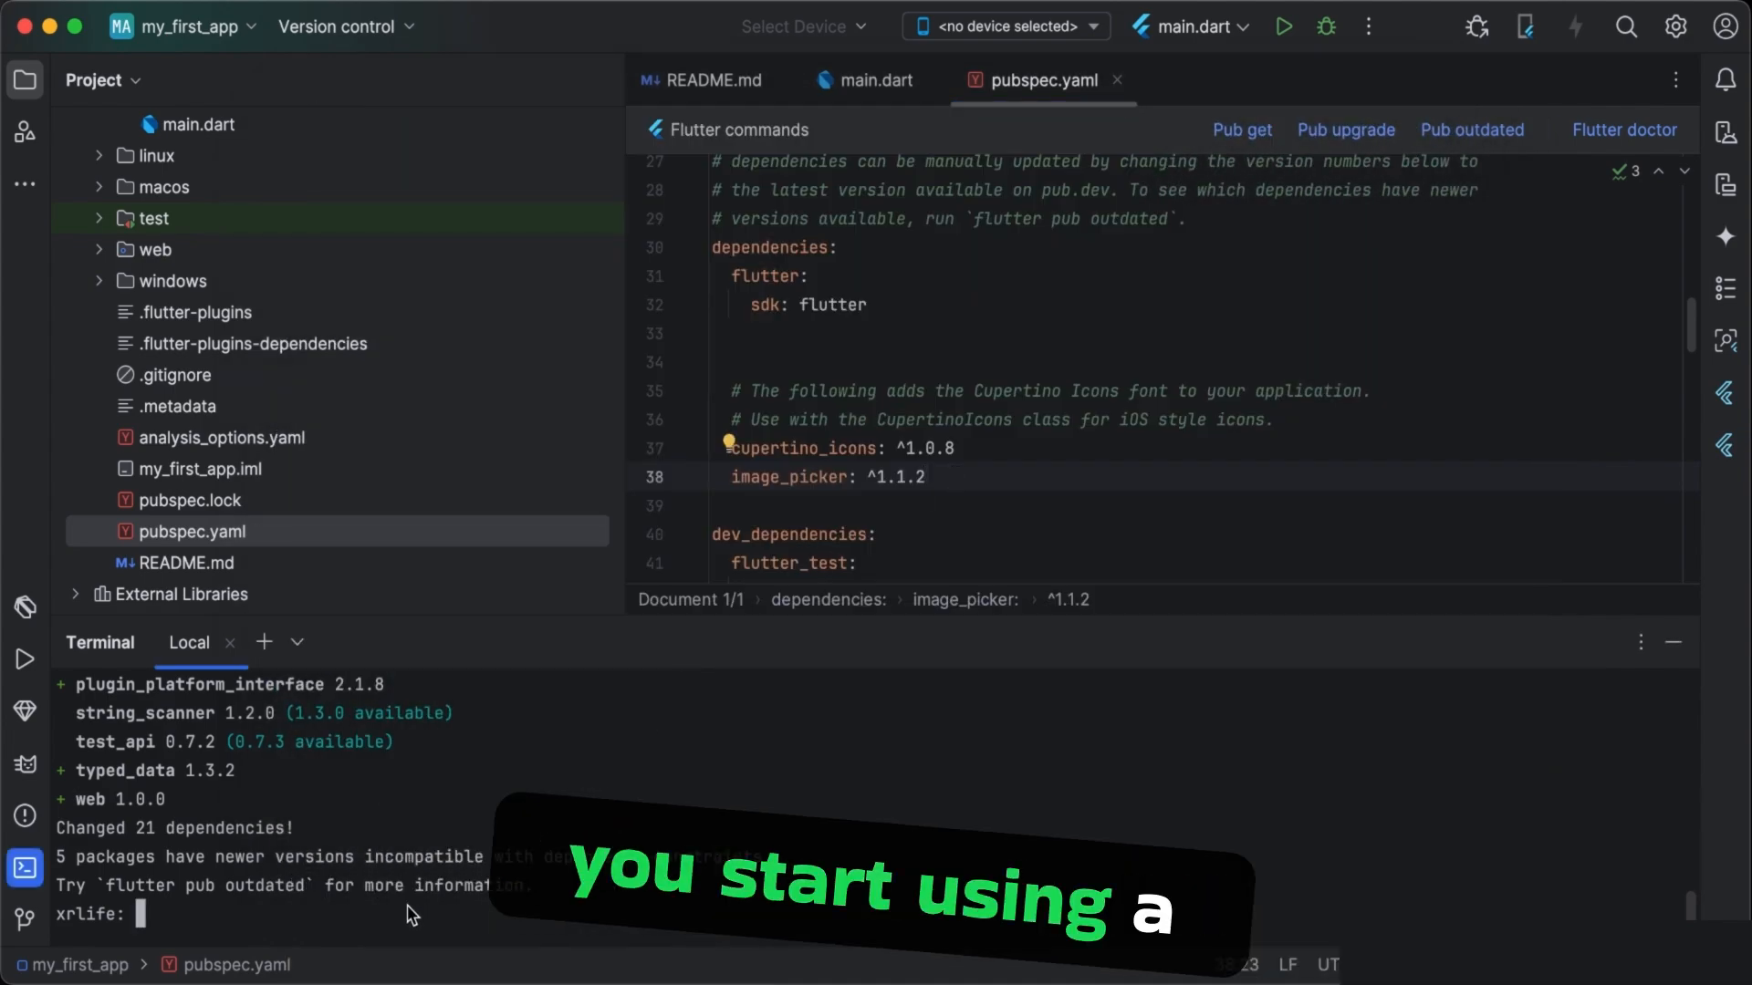
- Try to add a shared_preferences dependency with version ^latest below image_picker in pubspec.yaml
{"action": "left_click", "coordinate": [916, 504]}
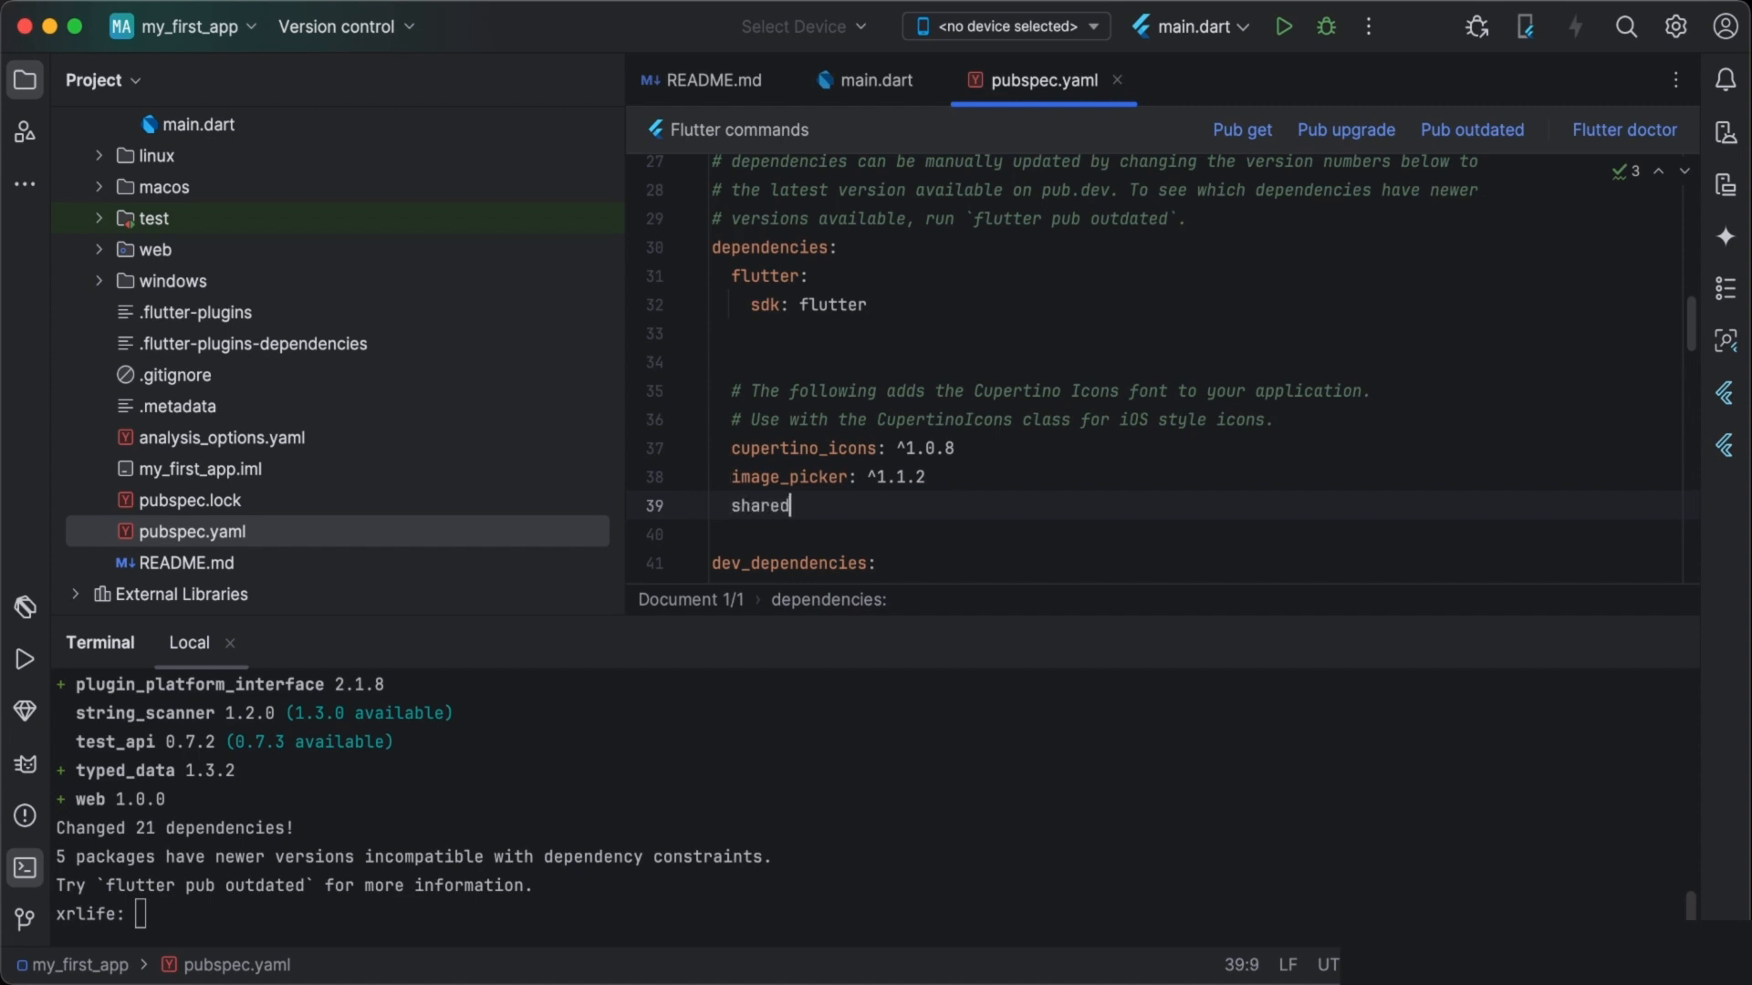
{"action": "type", "text": "_preference"}
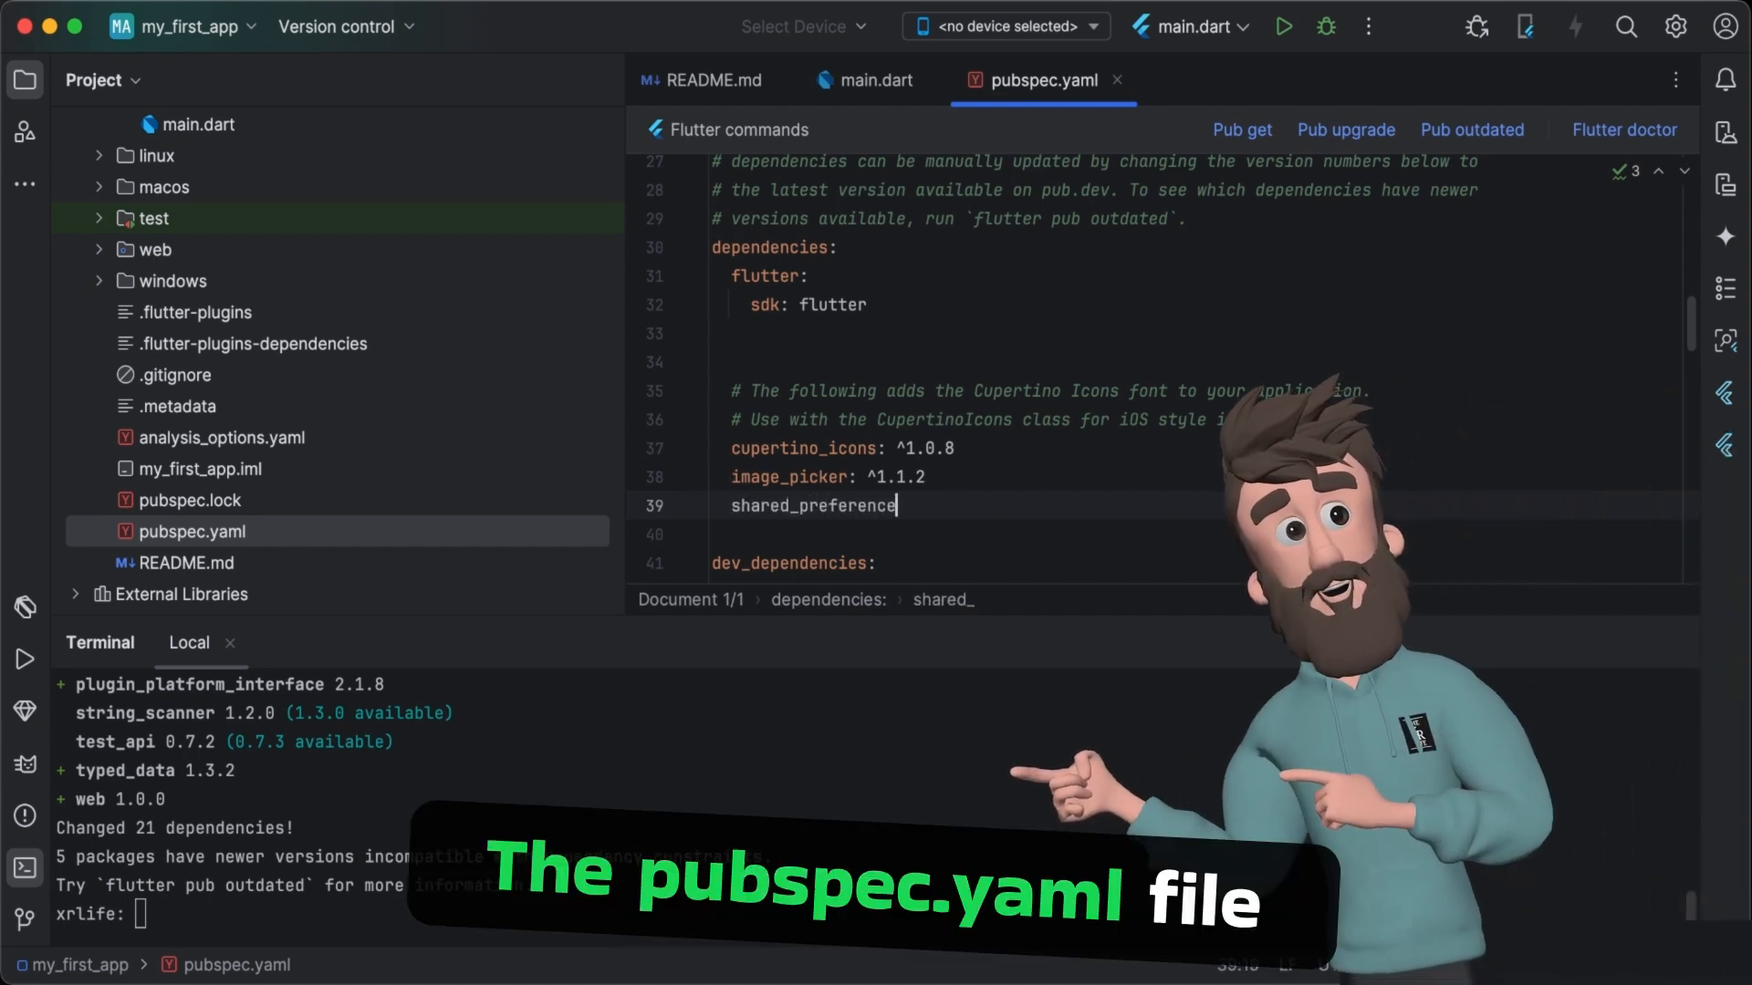
{"action": "type", "text": "s"}
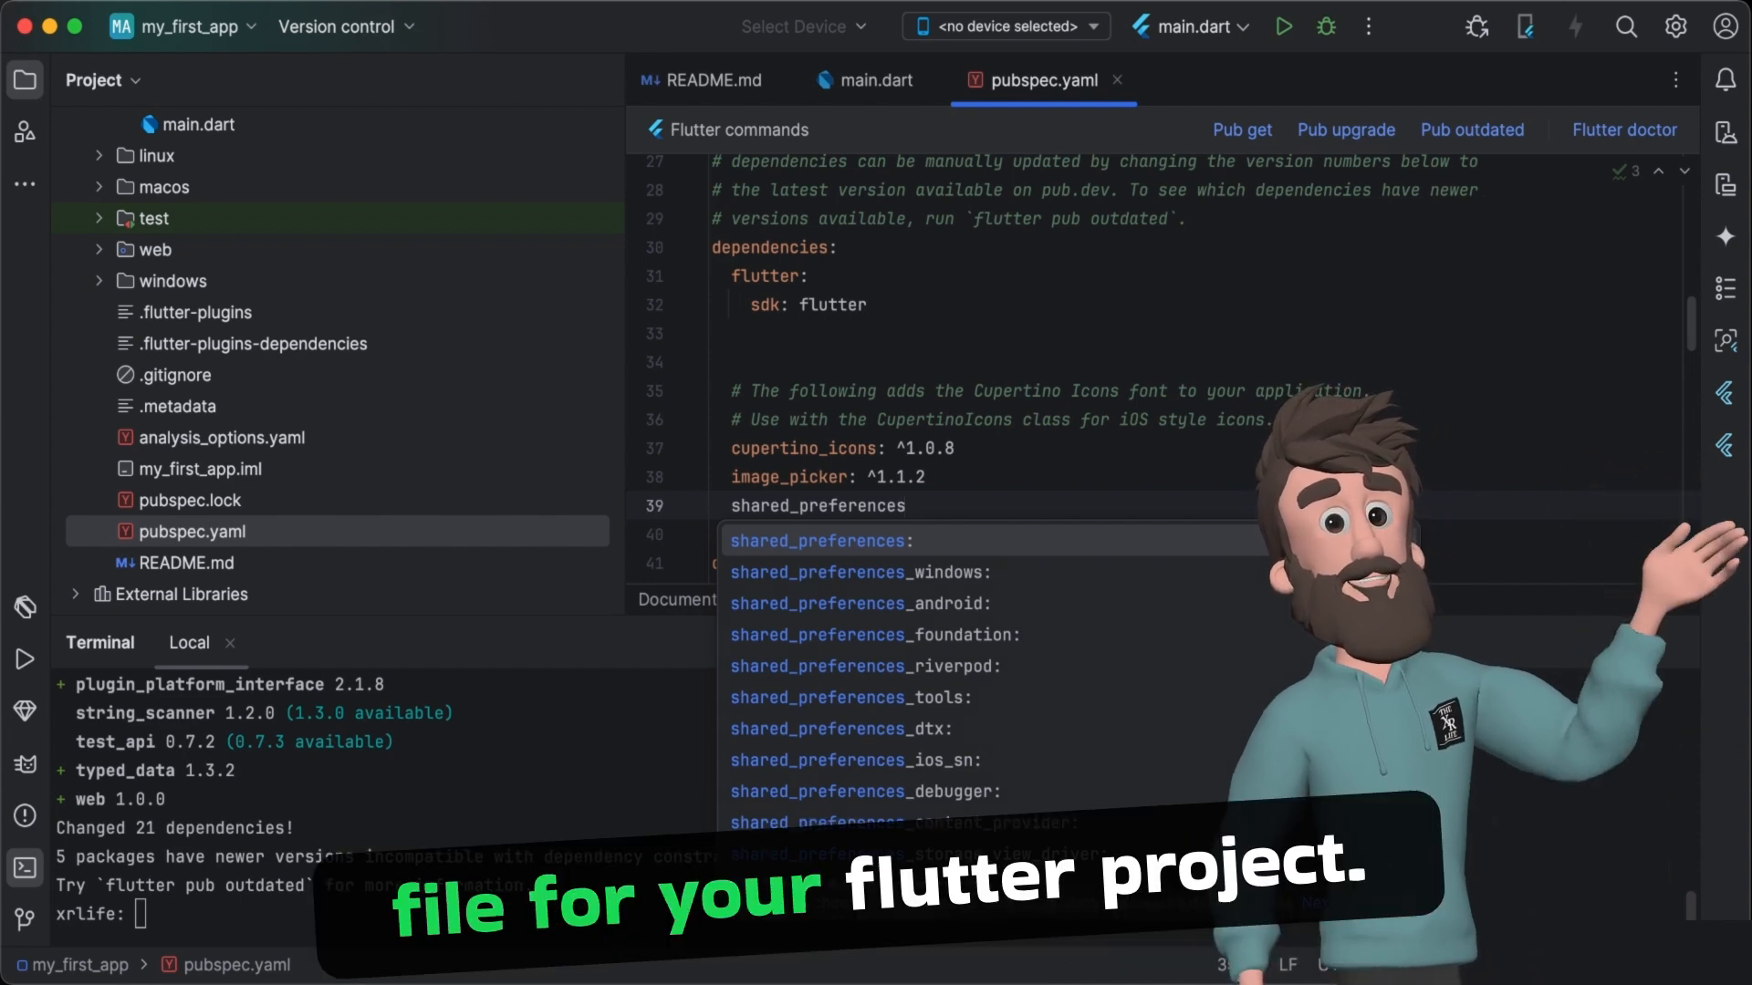
{"action": "key", "text": "Return"}
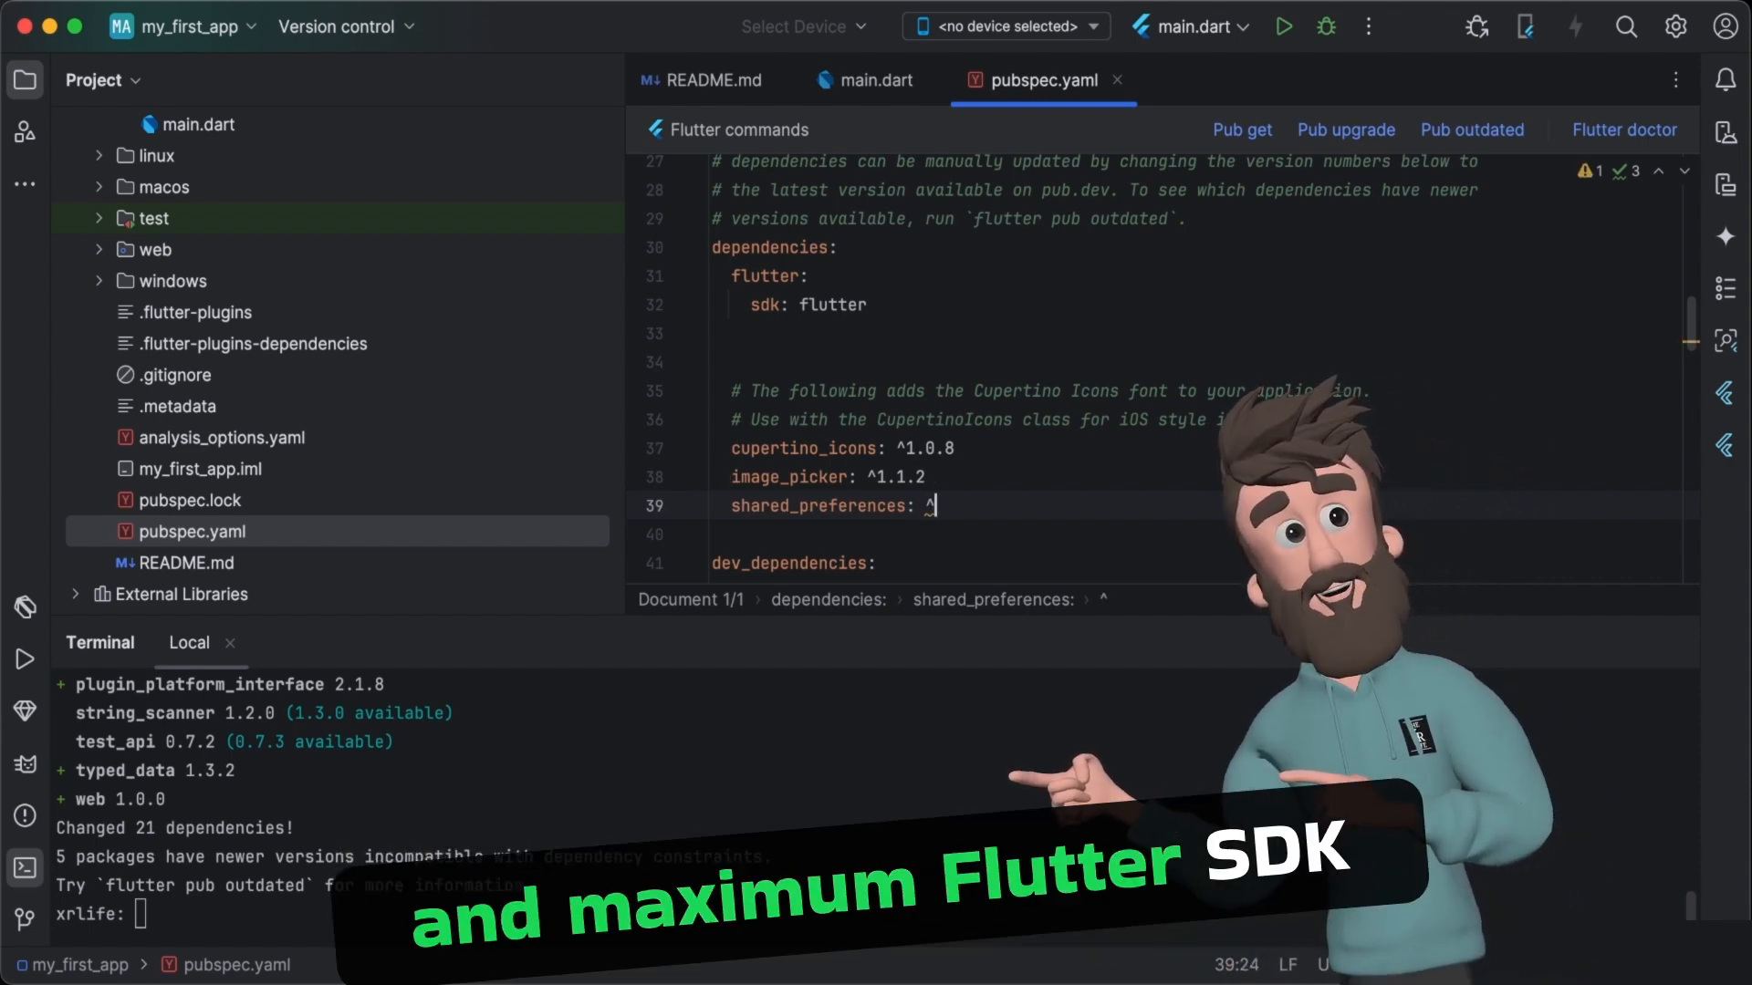
{"action": "type", "text": "latest"}
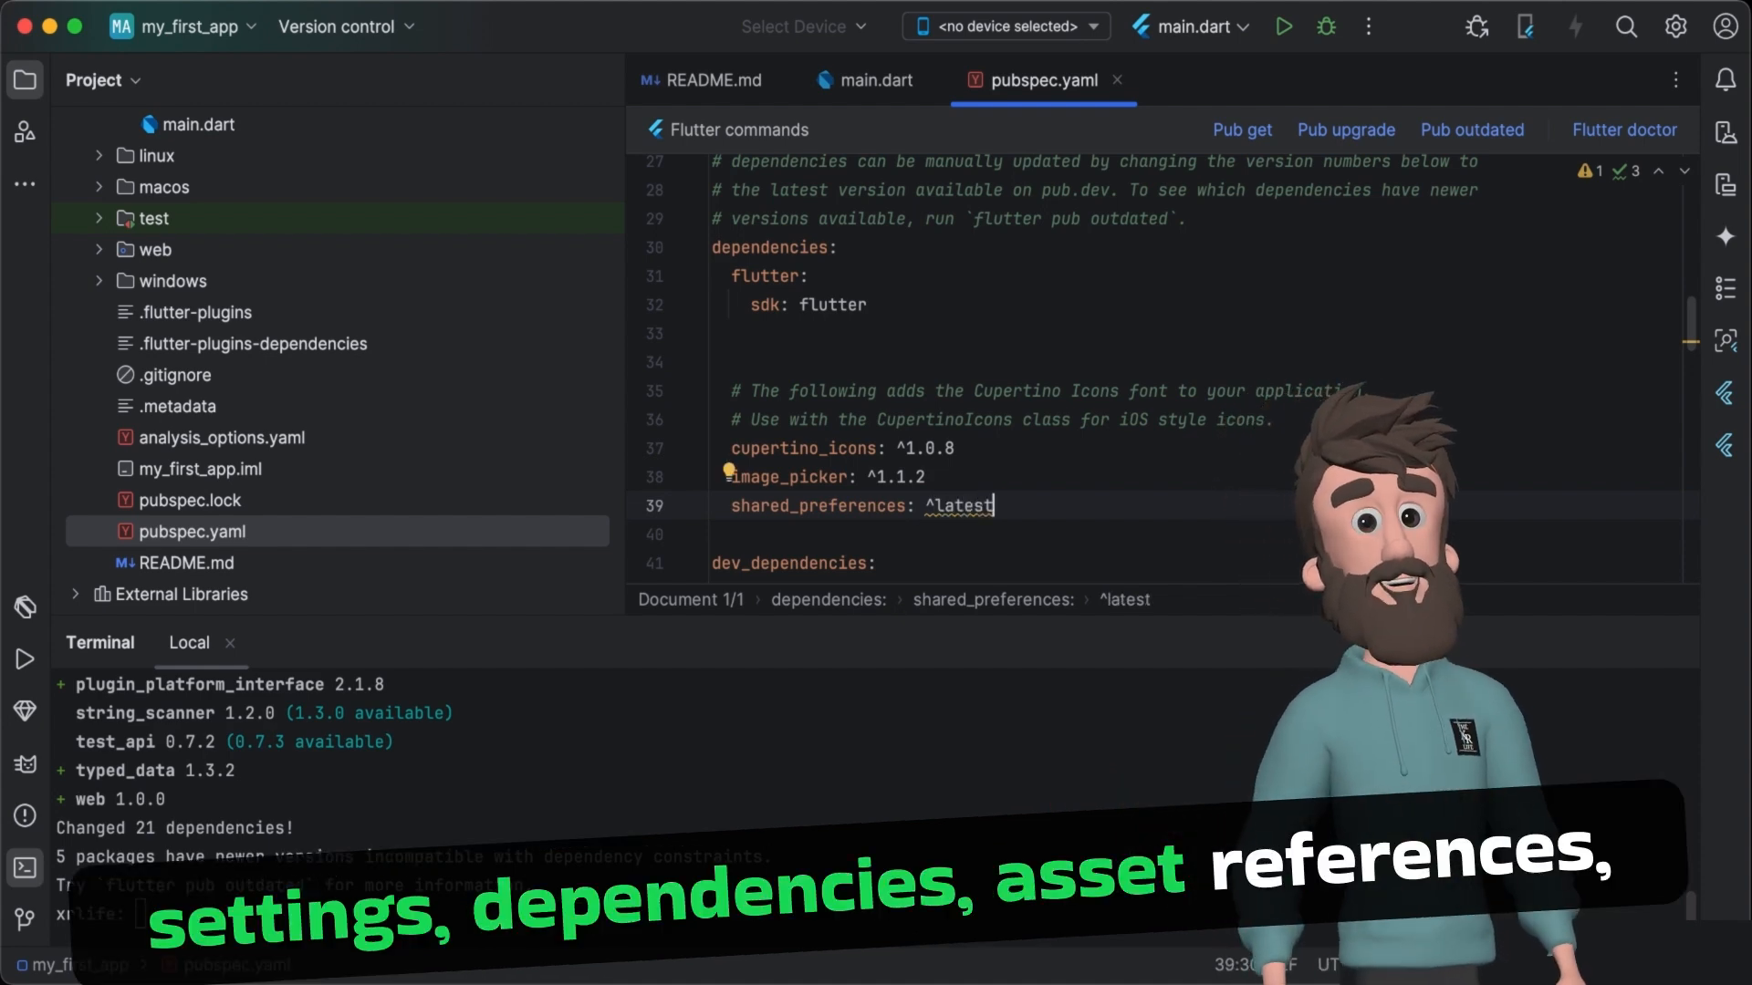
- Try @l in place of the shared_preferences version, and delete the entry from the dependencies
{"action": "key", "text": "BackSpace"}
{"action": "key", "text": "BackSpace"}
{"action": "key", "text": "BackSpace"}
{"action": "key", "text": "BackSpace"}
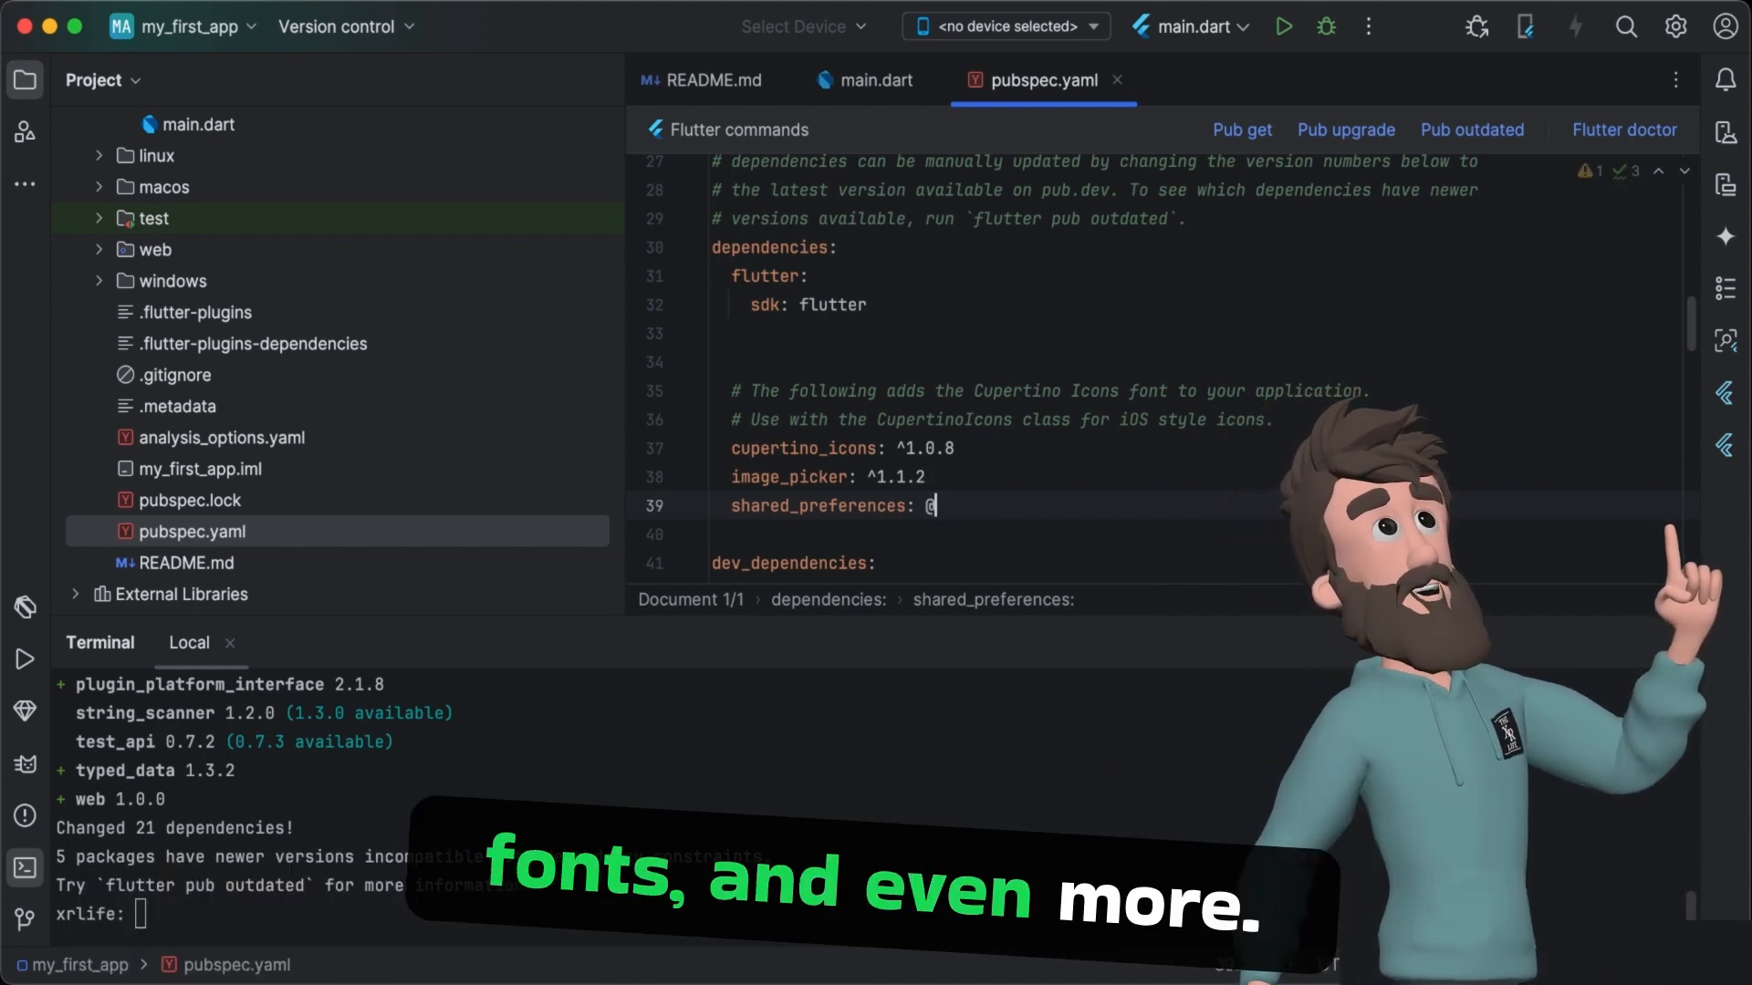
{"action": "type", "text": "l"}
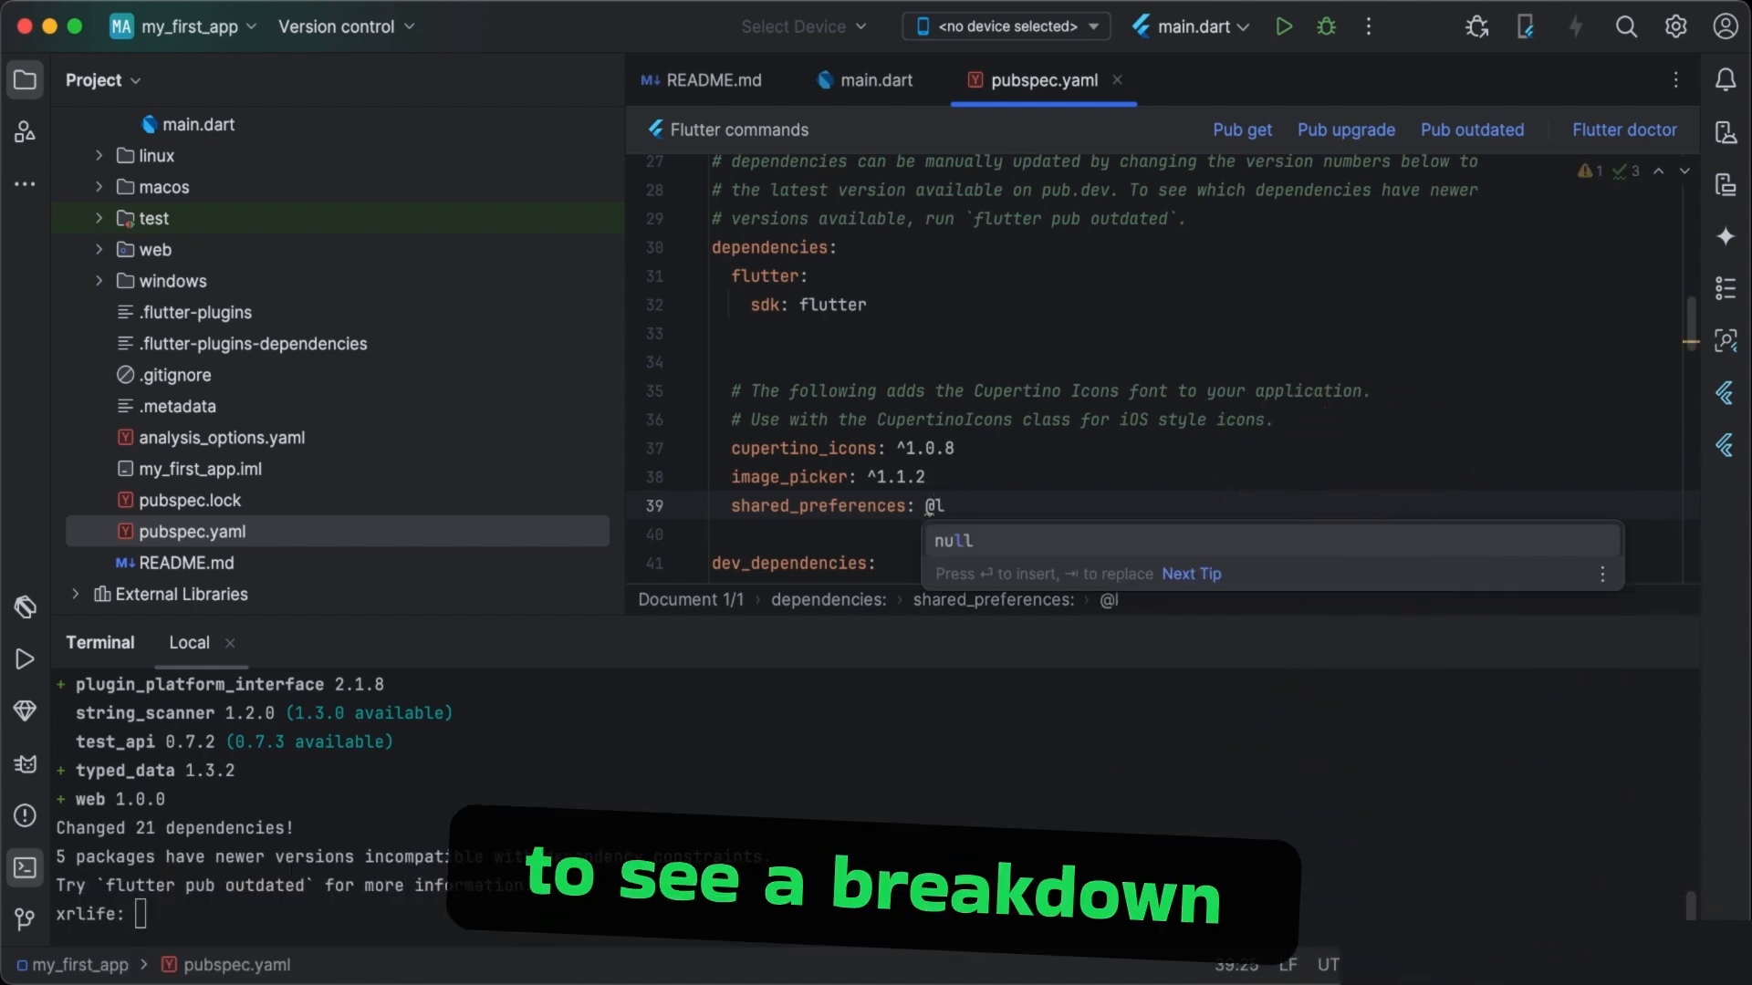
{"action": "key", "text": "BackSpace"}
{"action": "key", "text": "BackSpace"}
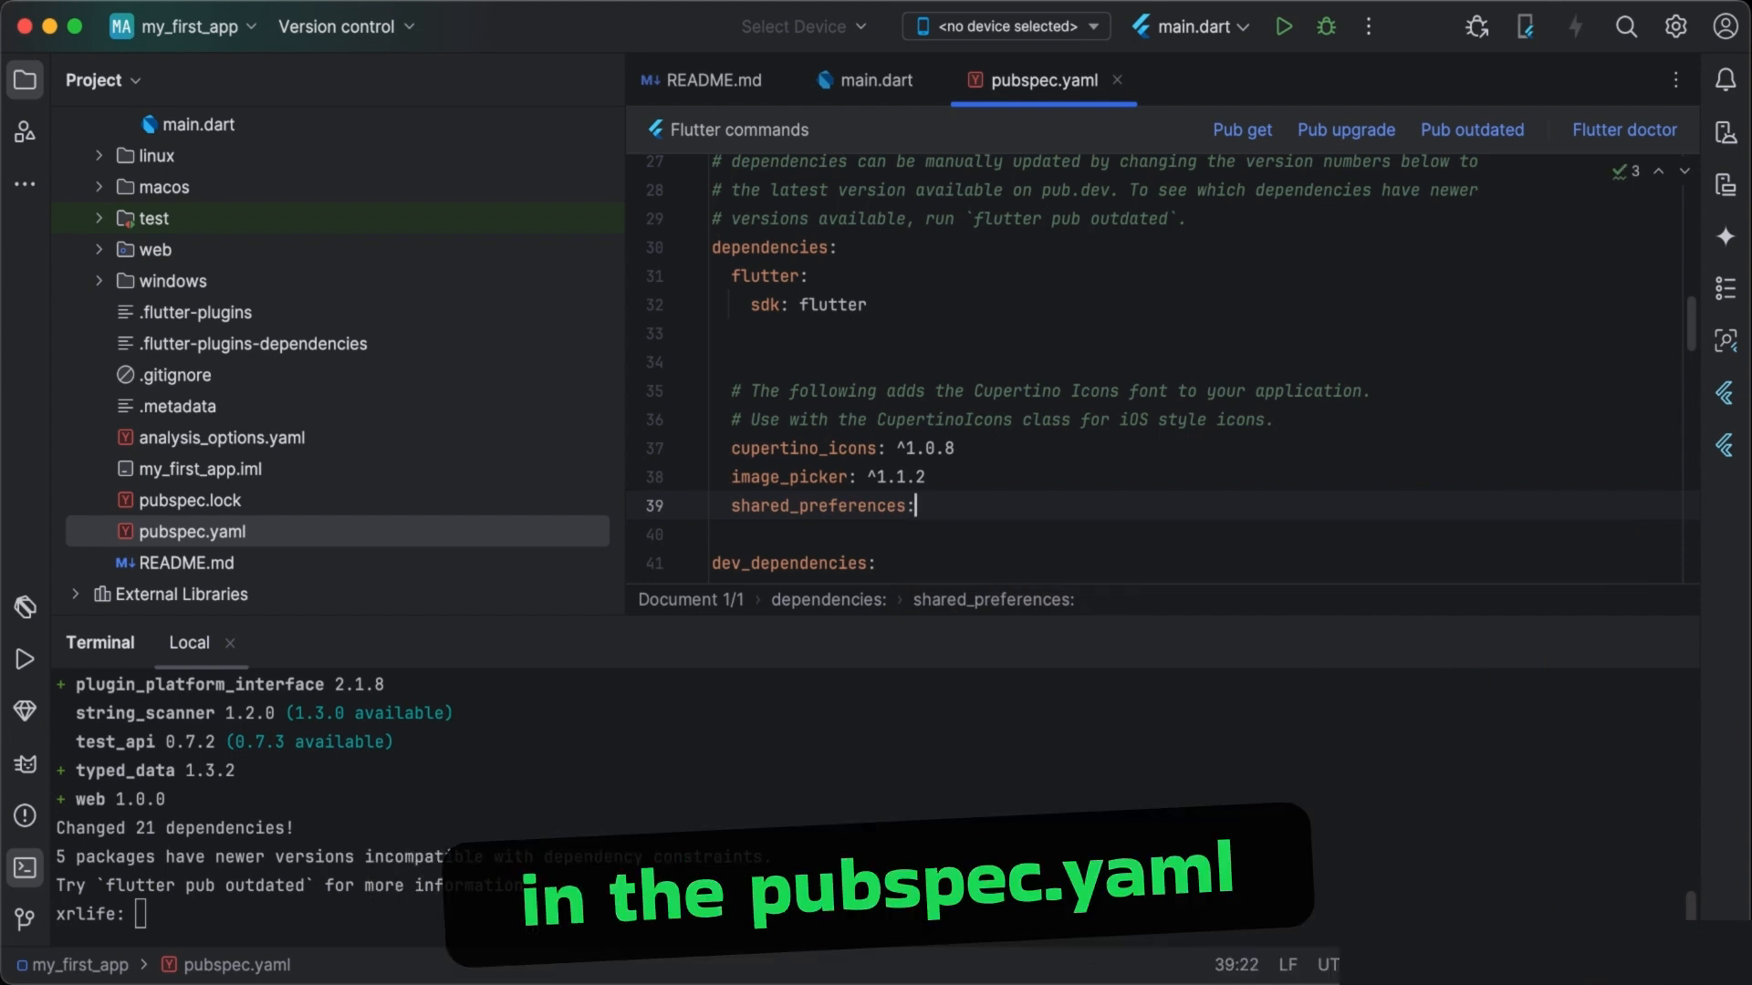
{"action": "key", "text": "BackSpace"}
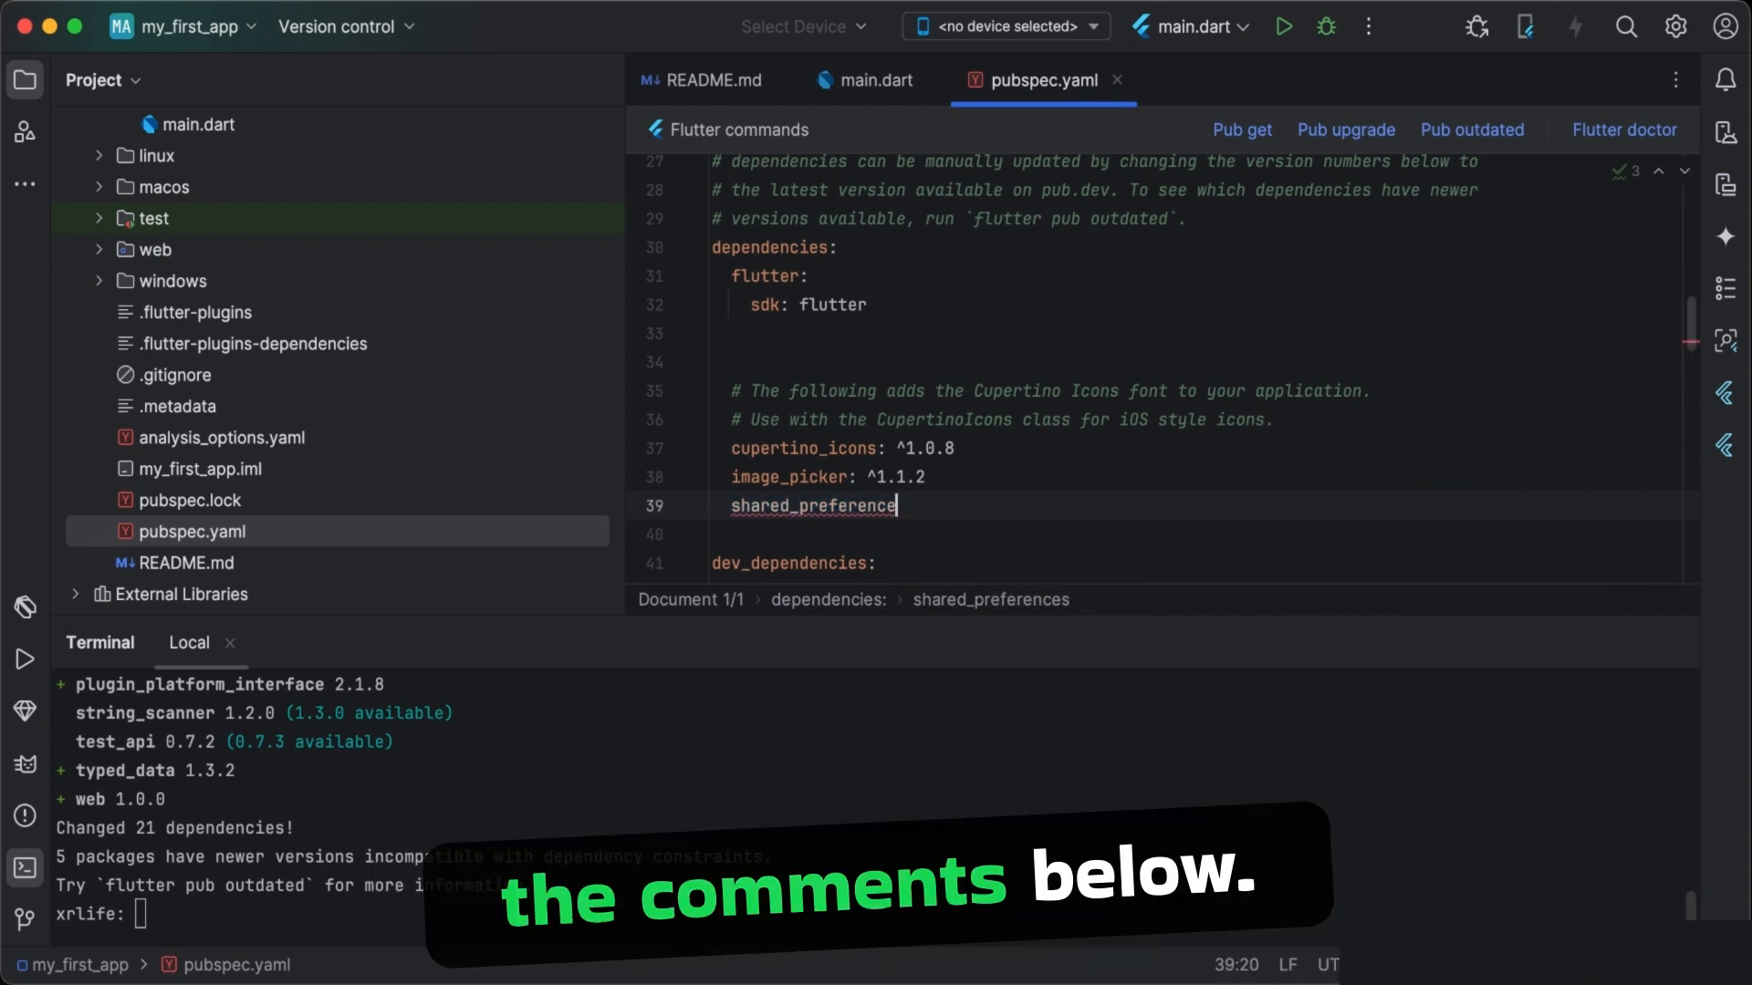
{"action": "key", "text": "BackSpace"}
{"action": "key", "text": "BackSpace"}
{"action": "key", "text": "BackSpace"}
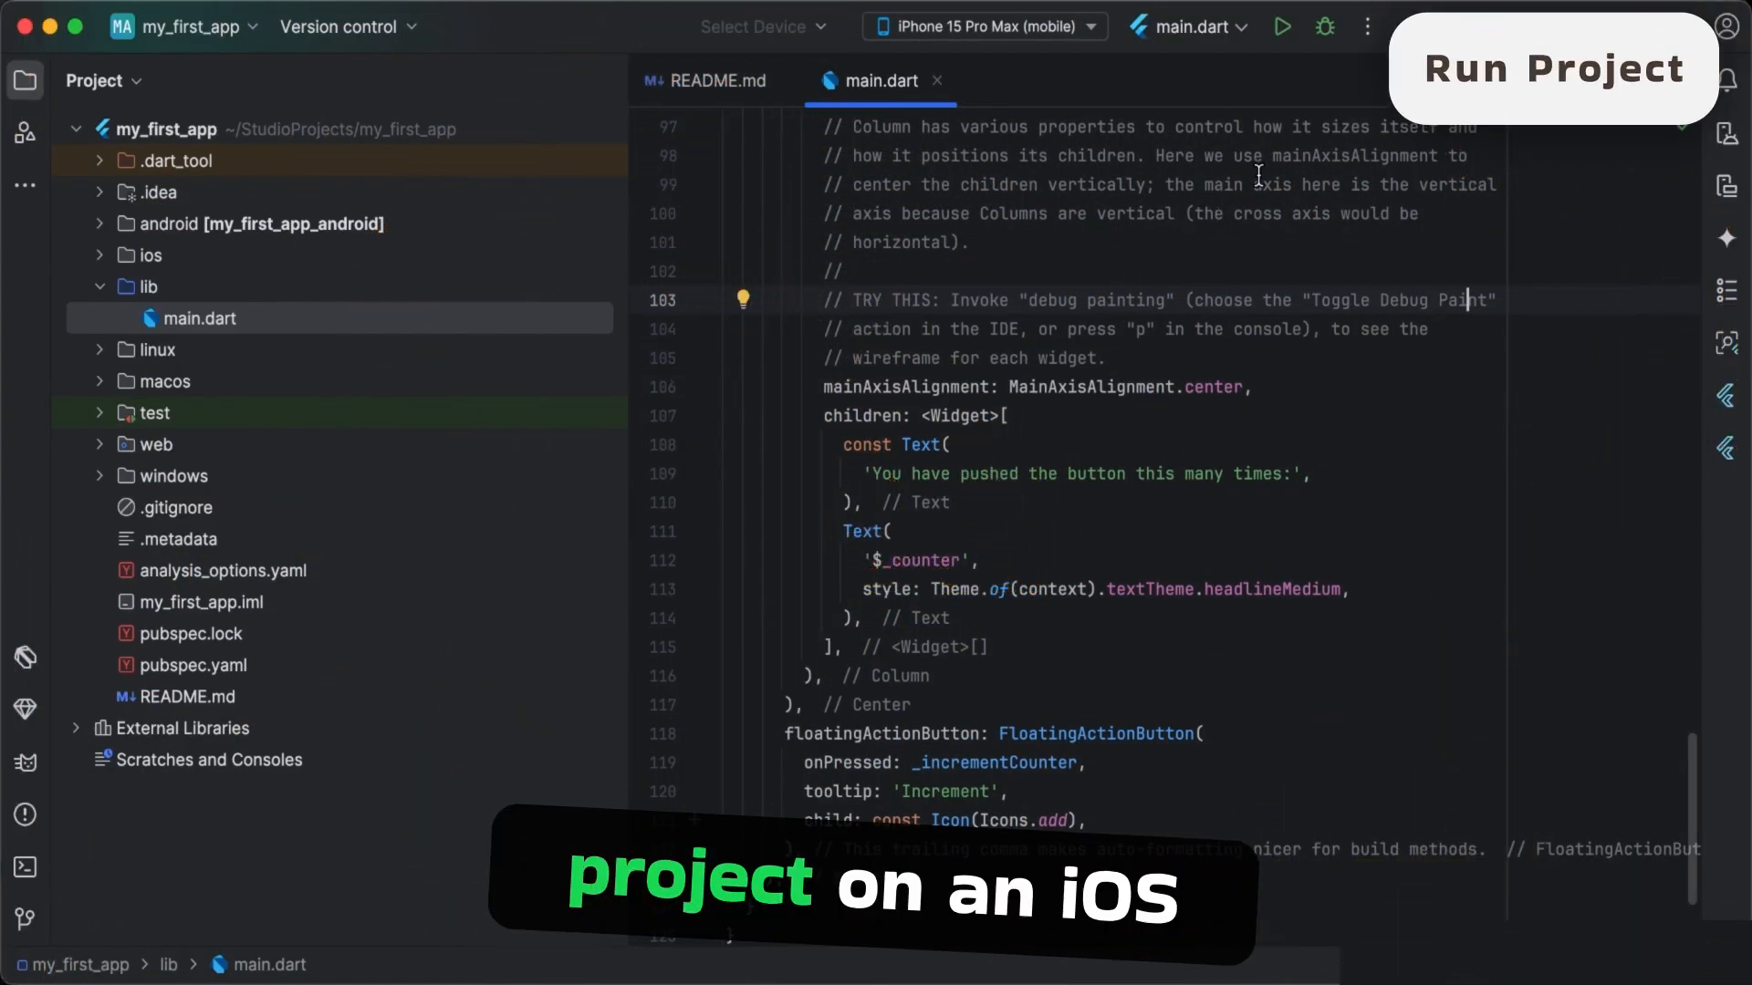
- Set iPhone 15 Pro Max (mobile) as the target device, bring up its simulator window and run main.dart on it
{"action": "left_click", "coordinate": [1064, 27]}
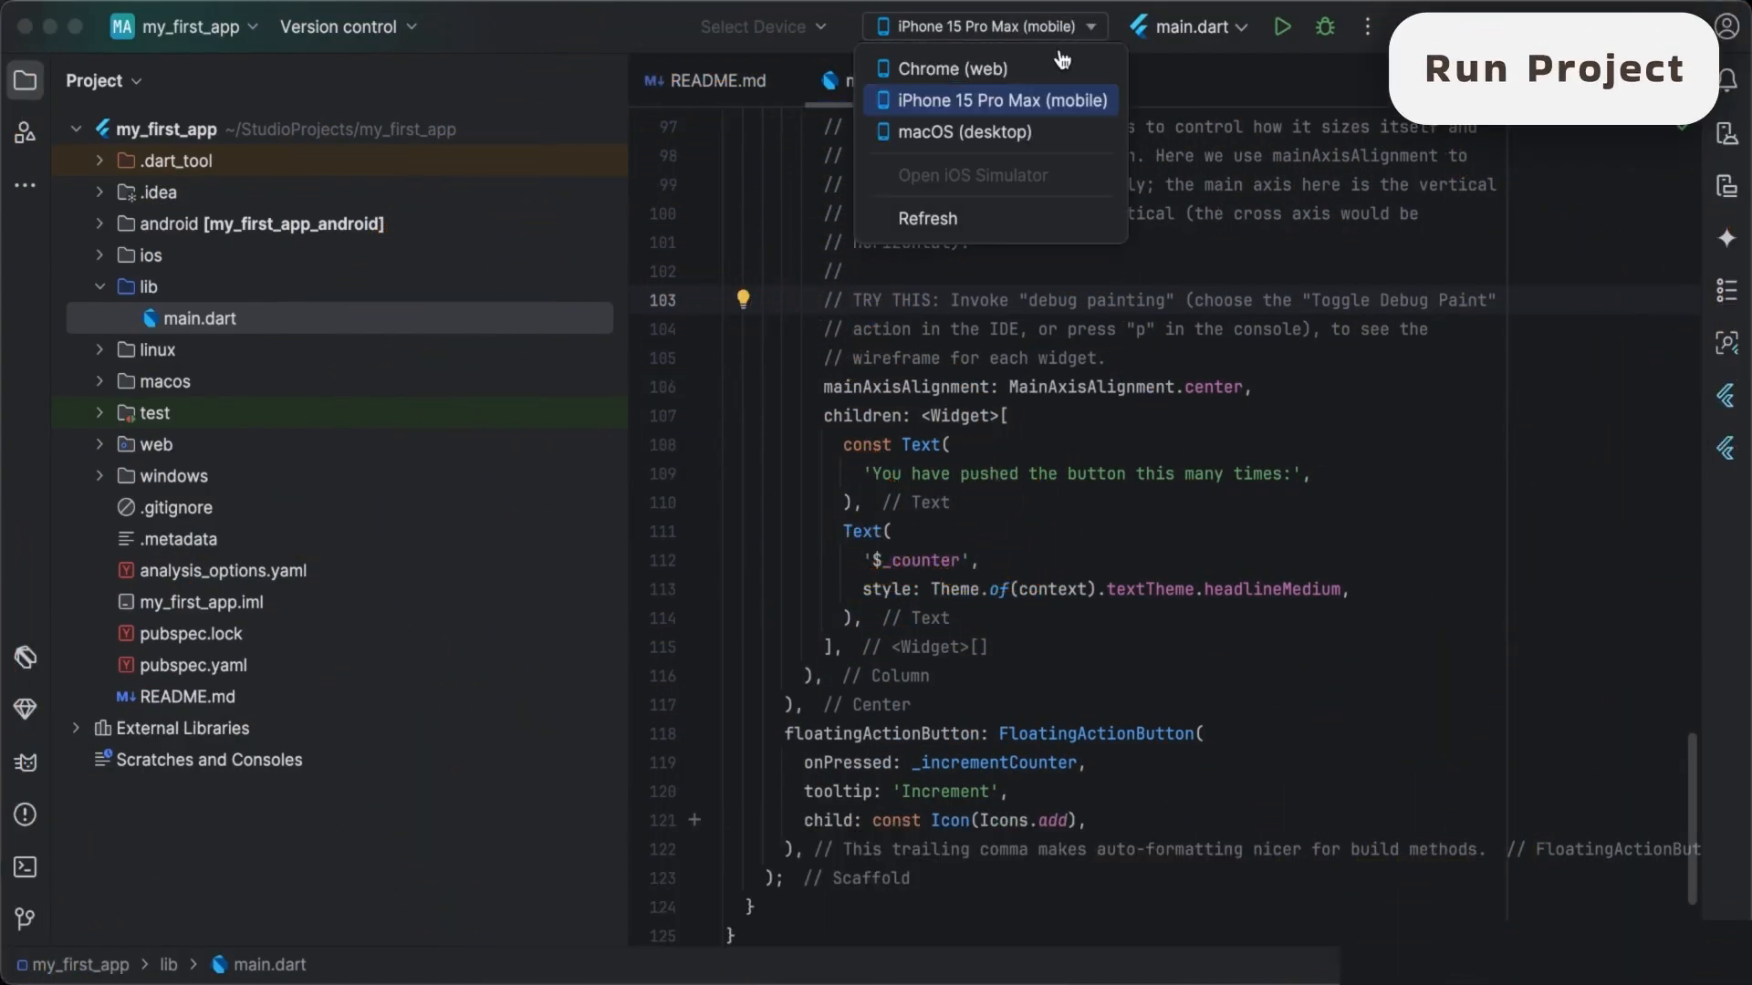
{"action": "left_click", "coordinate": [971, 102]}
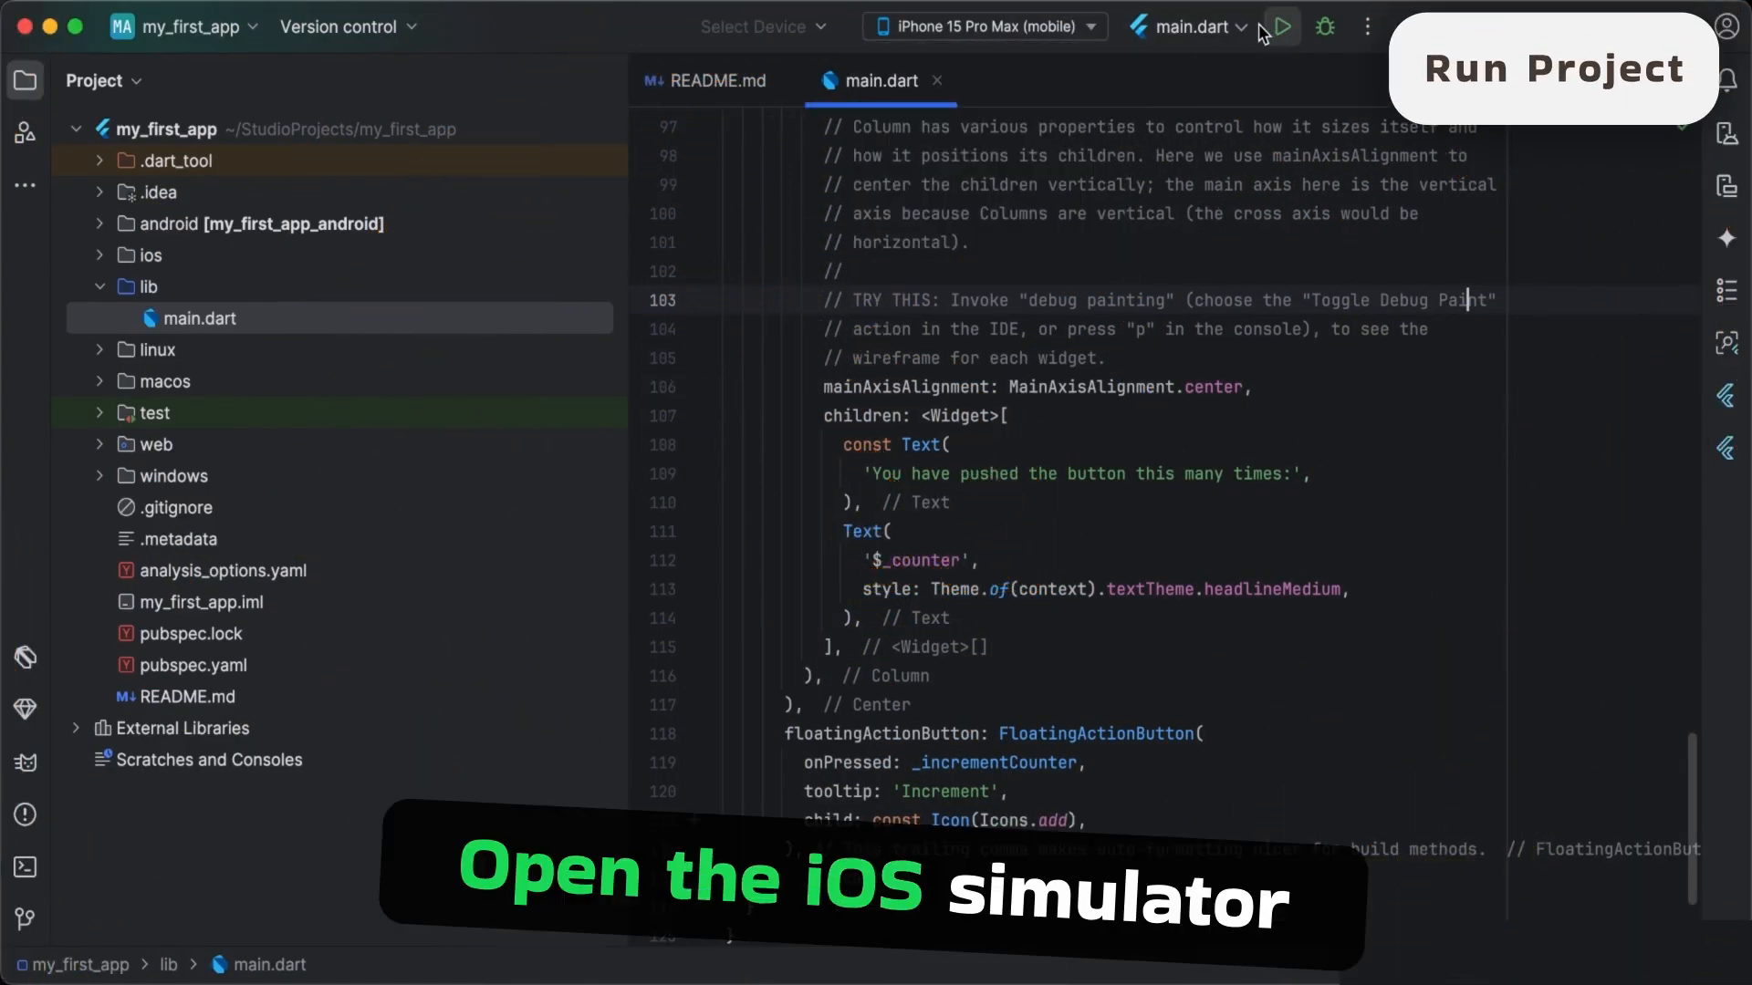
{"action": "left_click", "coordinate": [1433, 3]}
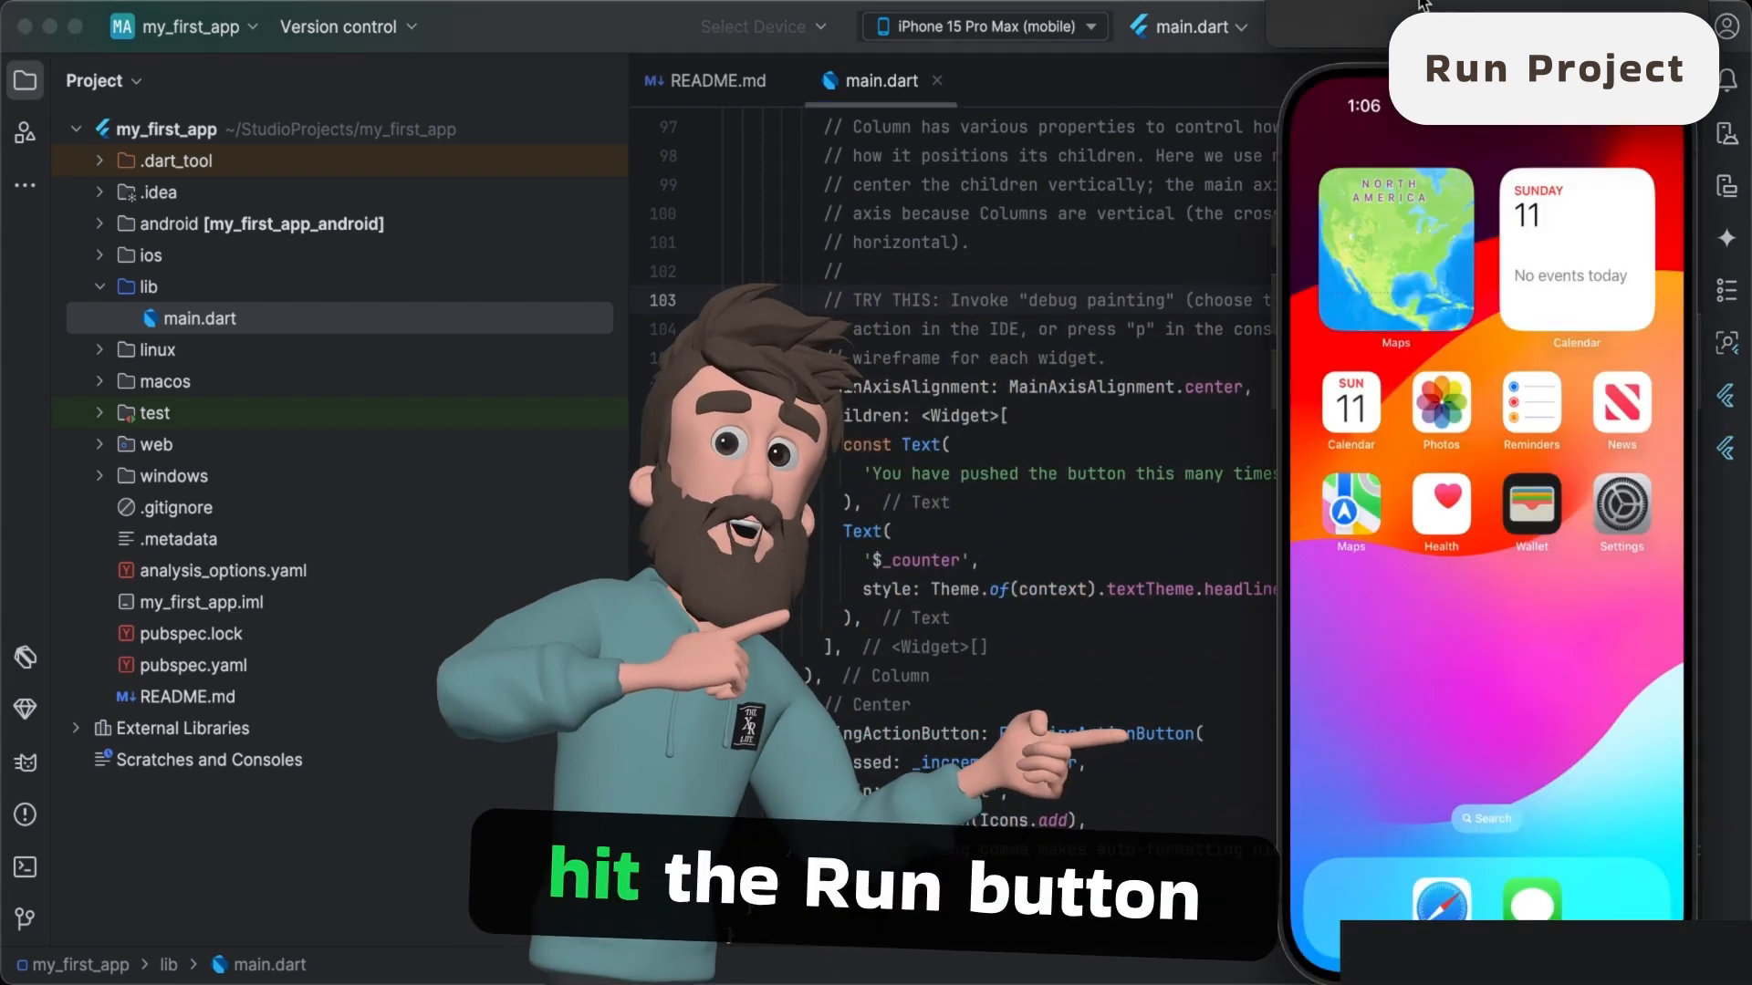
{"action": "left_click_drag", "start_coordinate": [1432, 3], "coordinate": [1489, 21]}
{"action": "left_click", "coordinate": [1258, 71]}
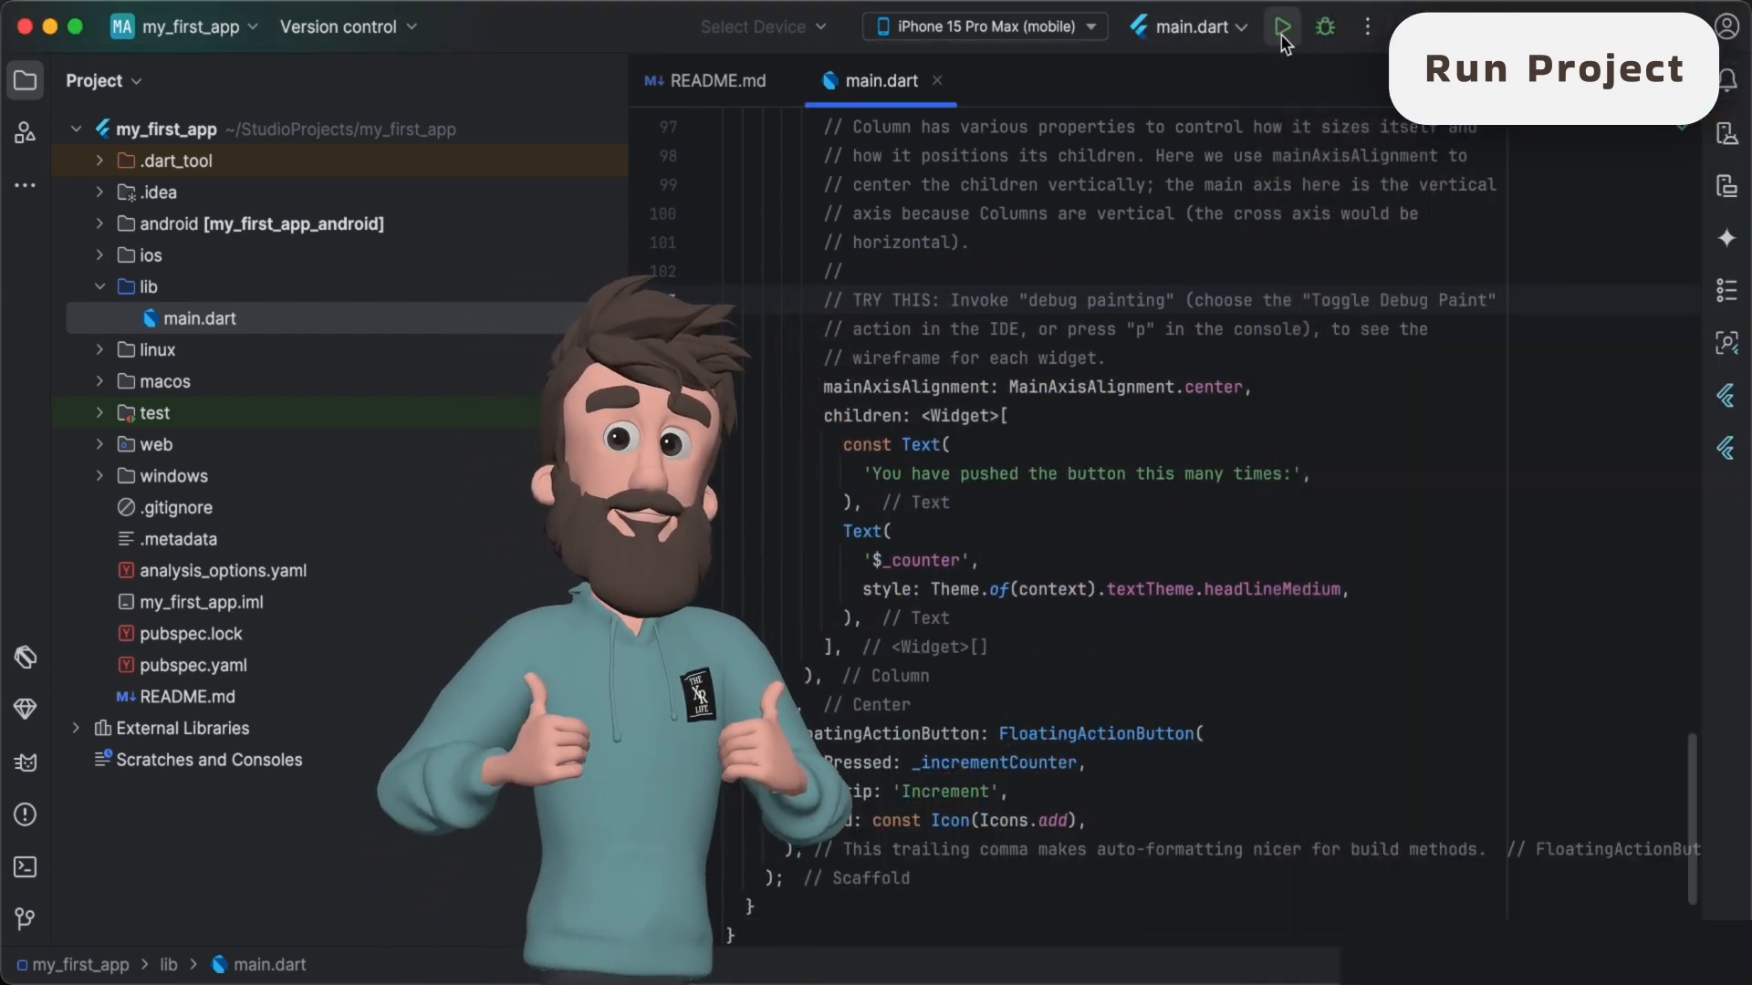
{"action": "left_click", "coordinate": [1282, 27]}
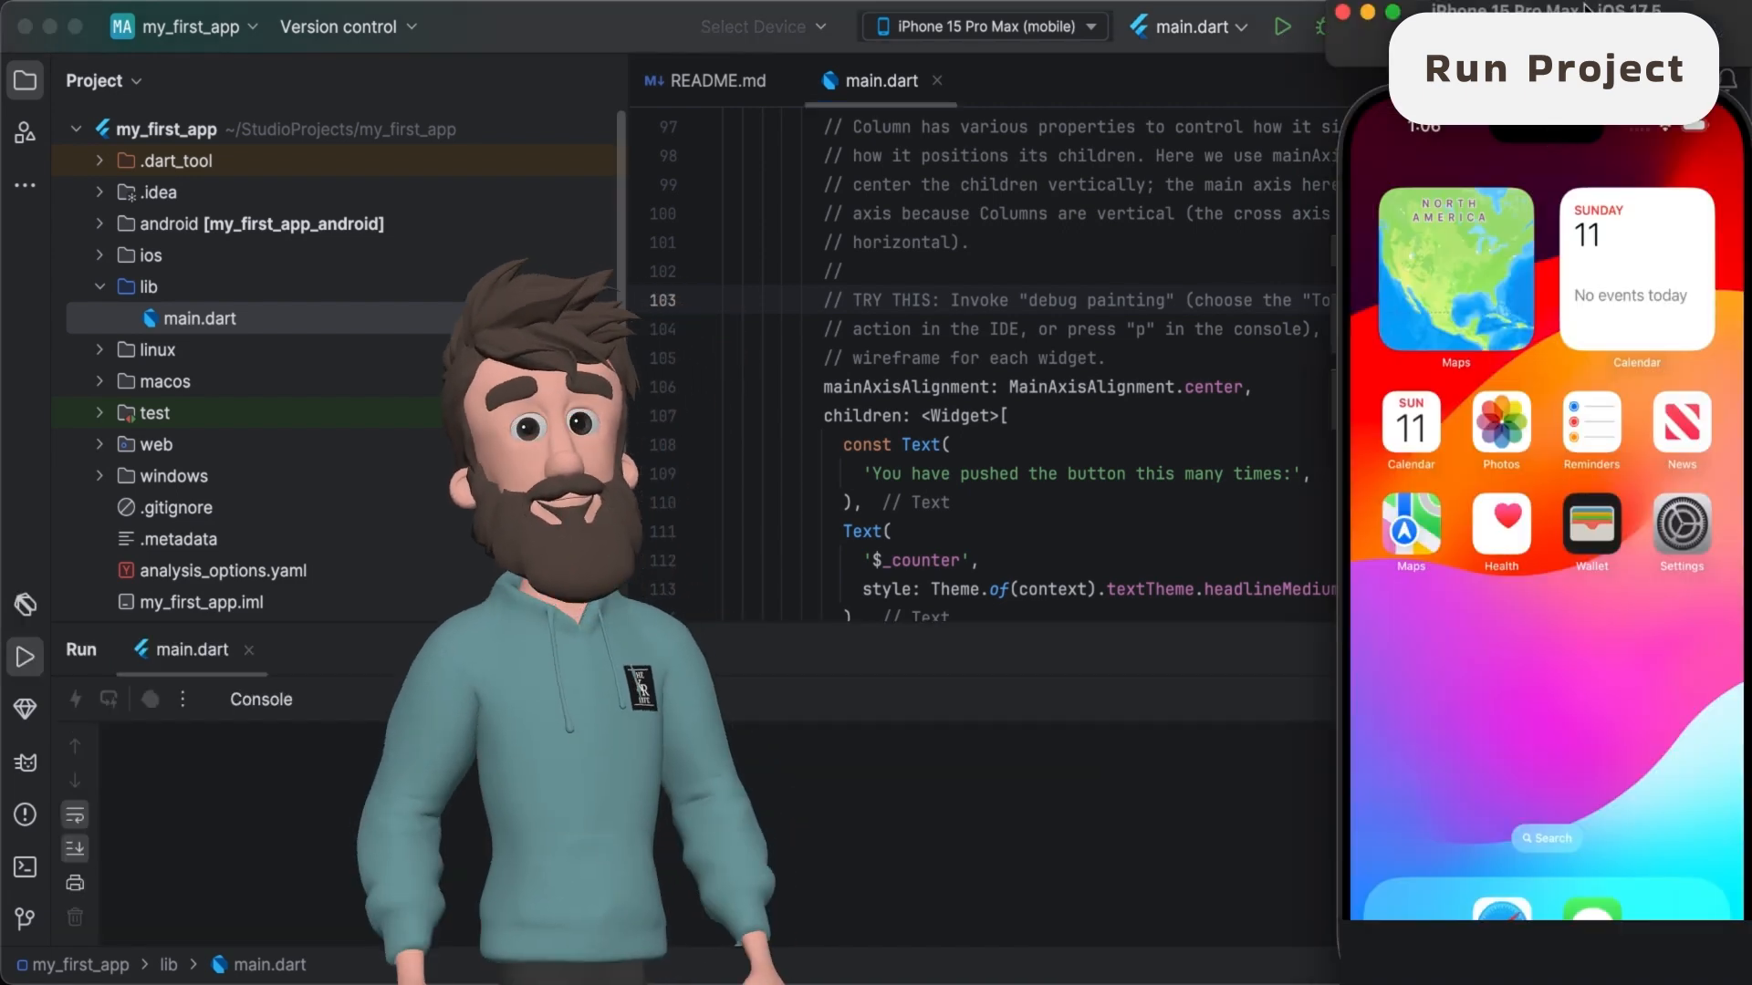
- Narrow the Android Studio window so that it sits beside the iPhone simulator
{"action": "left_click", "coordinate": [1284, 185]}
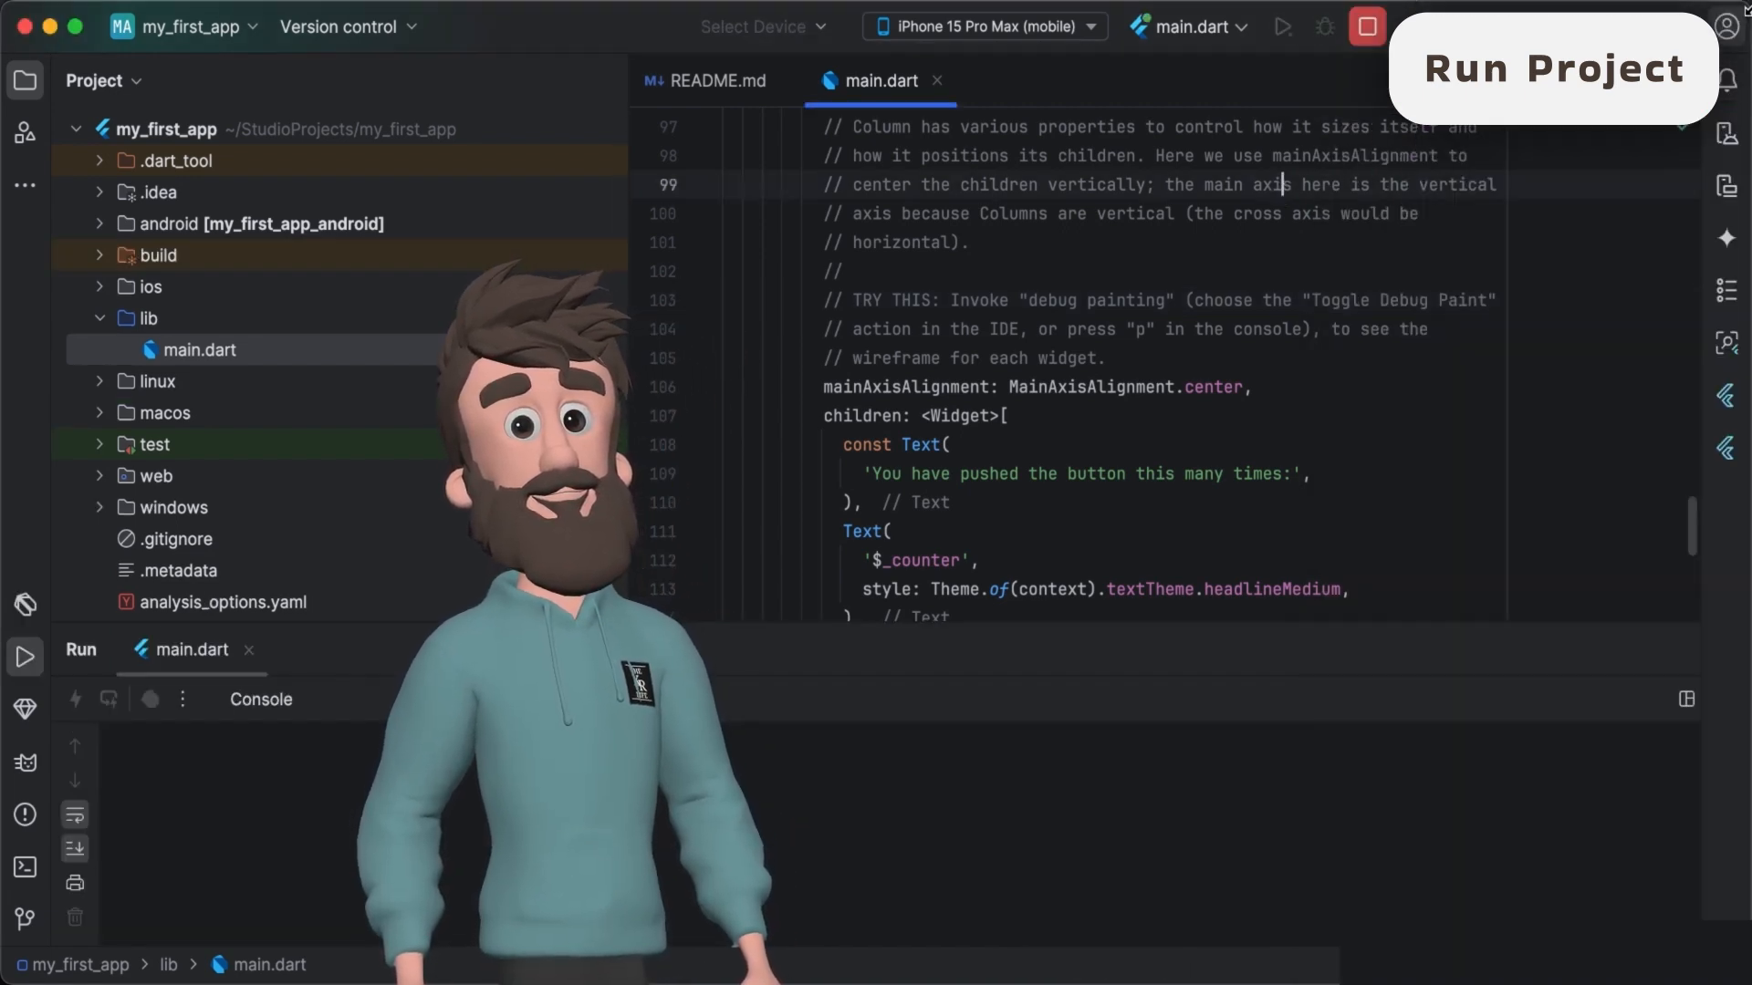
{"action": "left_click_drag", "start_coordinate": [1747, 11], "coordinate": [1321, 2]}
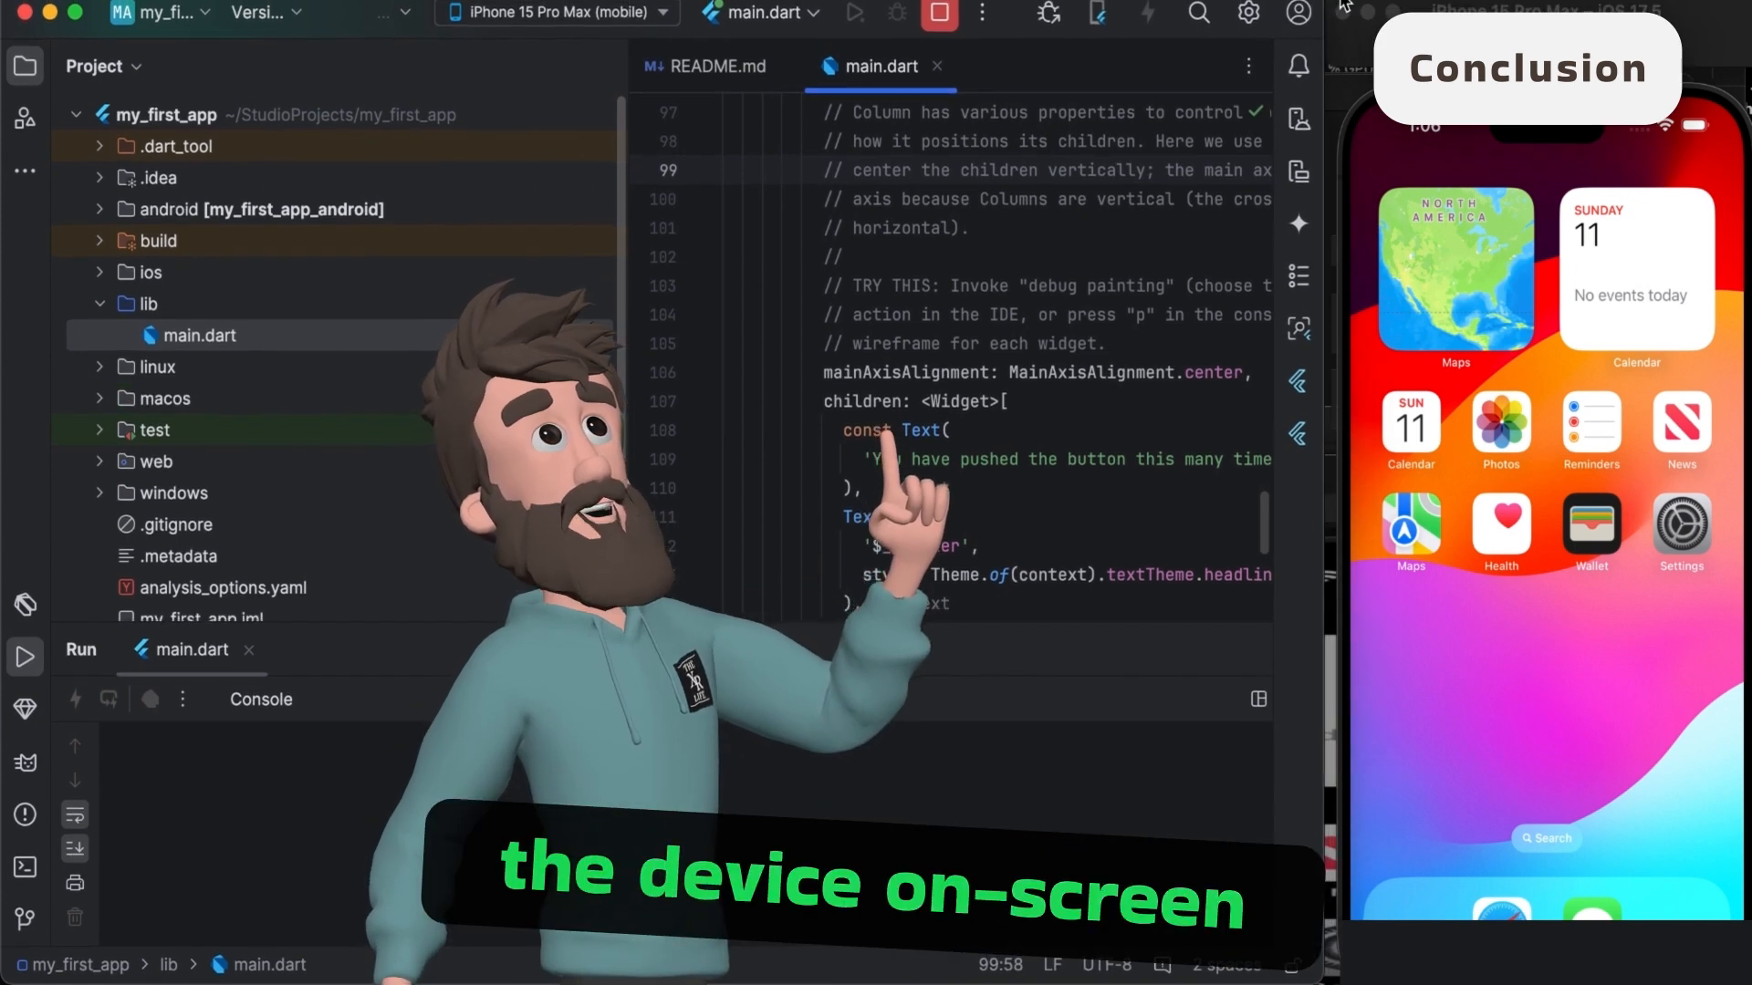
{"action": "left_click_drag", "start_coordinate": [1326, 2], "coordinate": [1328, 9]}
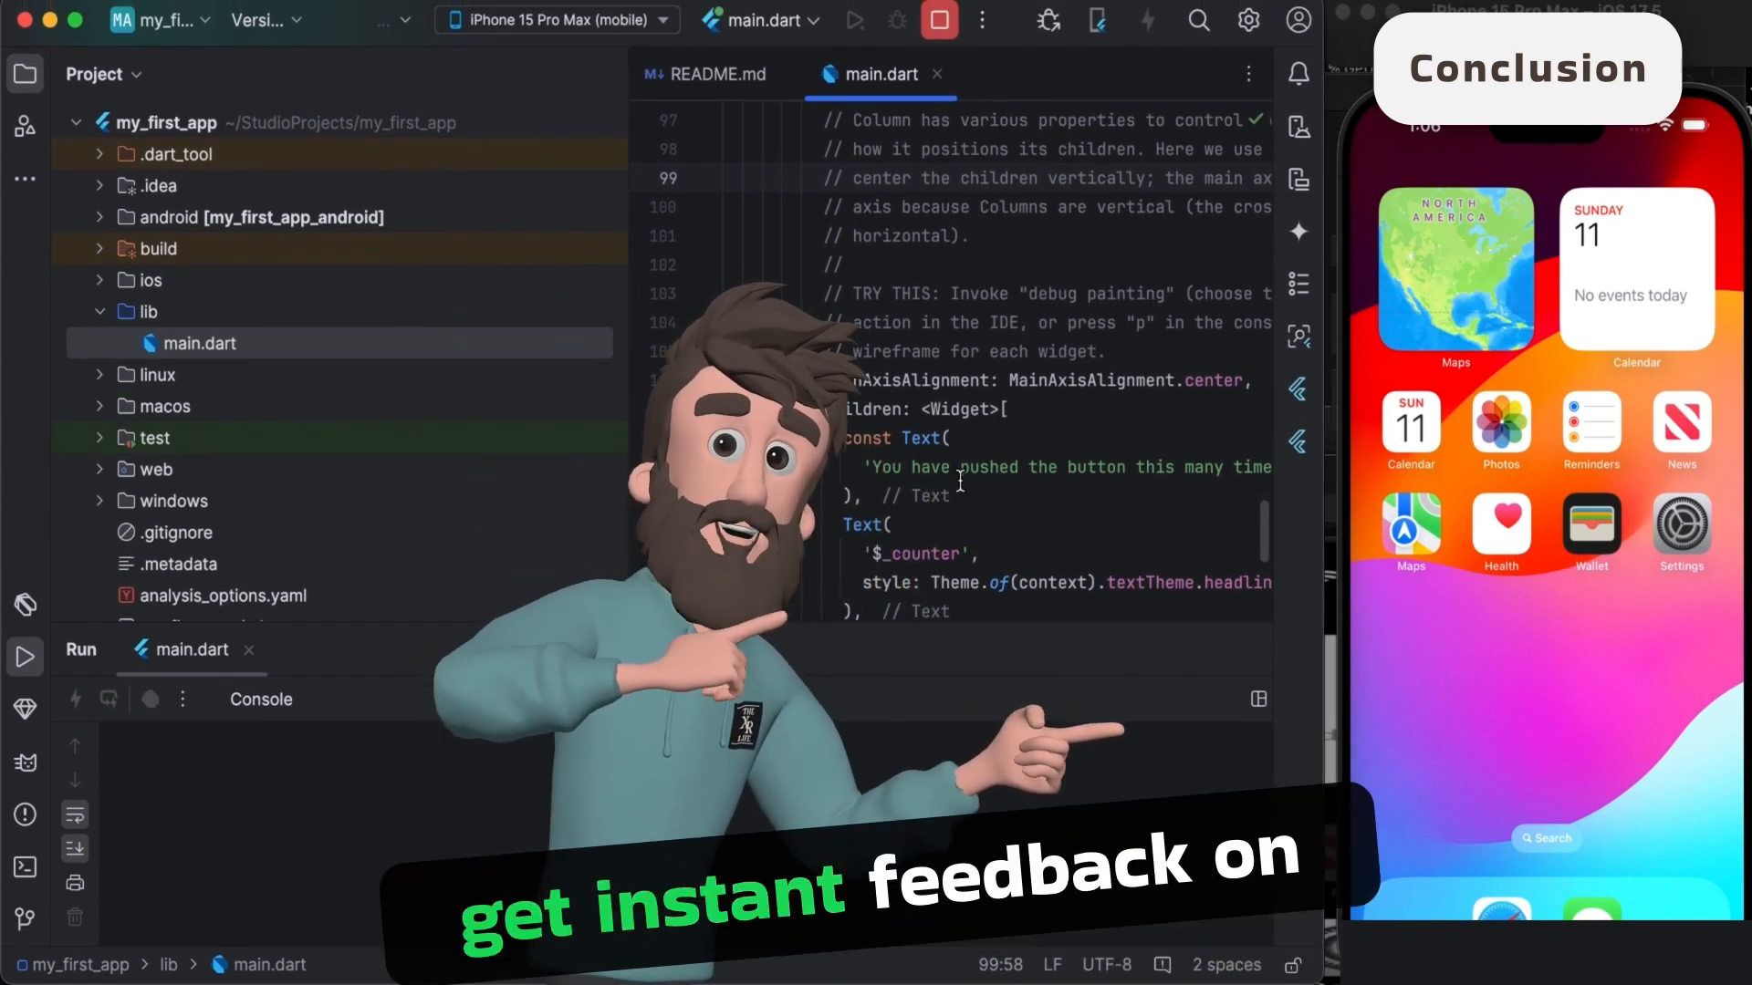
- Test the running demo app in the simulator by incrementing its counter to 12
{"action": "mouse_move", "coordinate": [960, 481]}
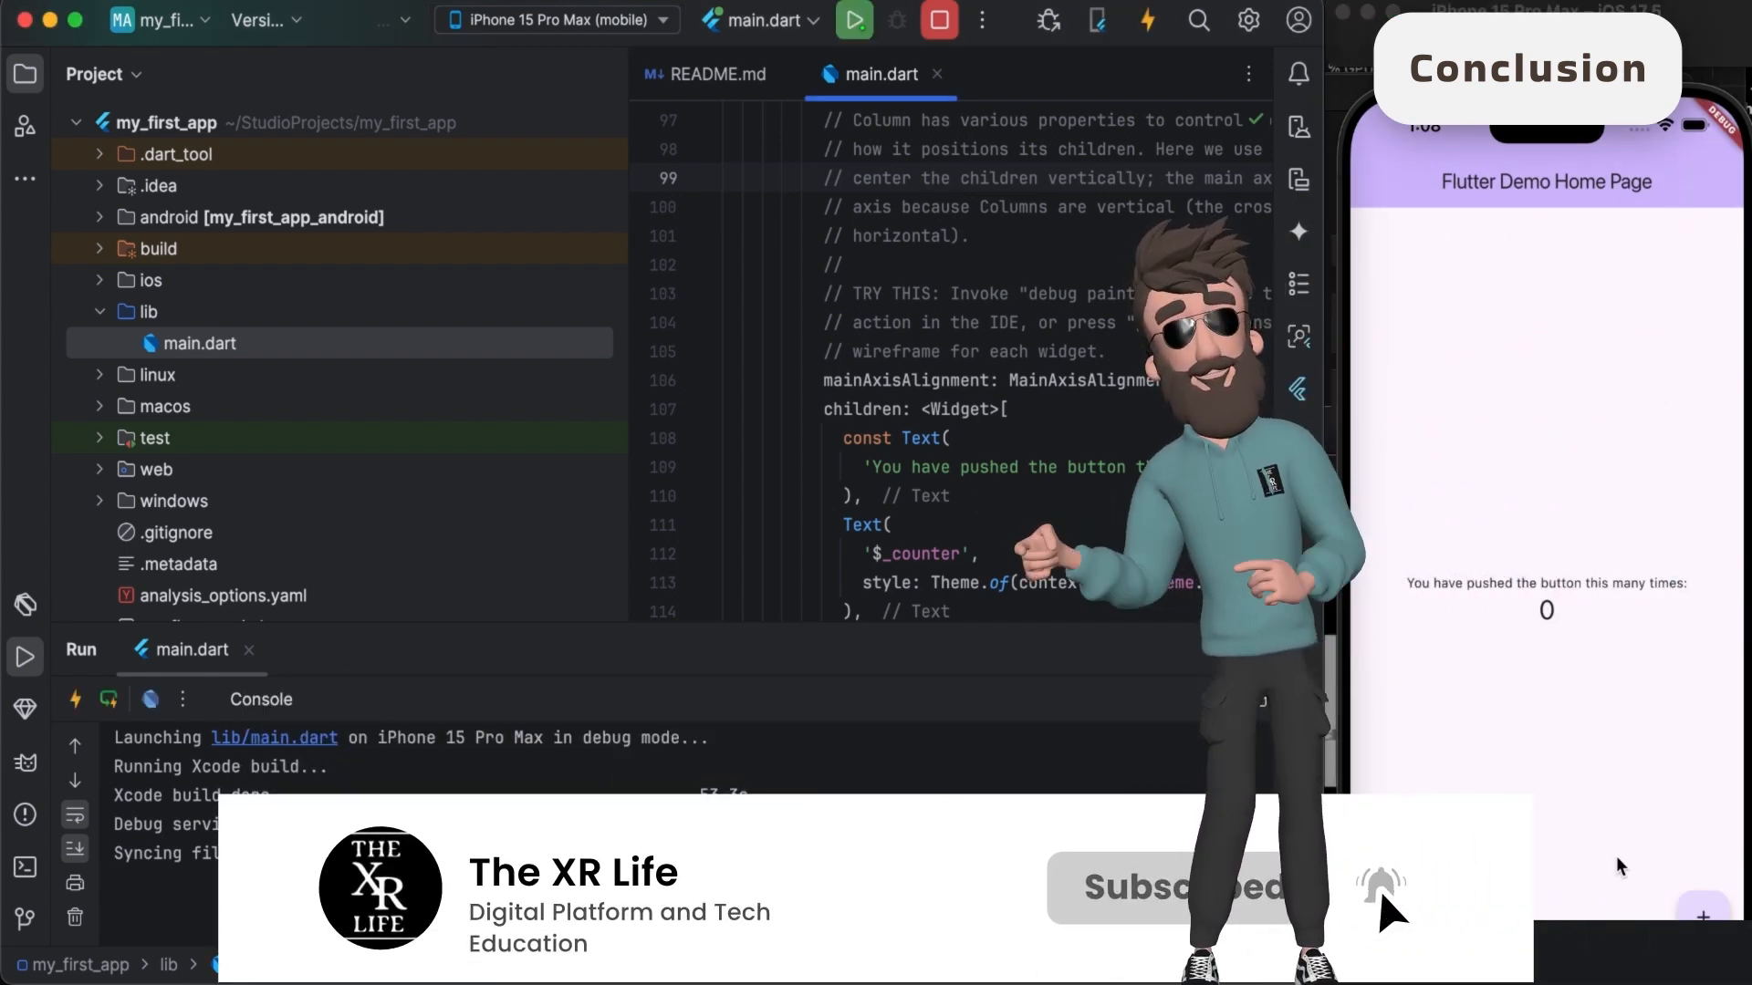
{"action": "left_click", "coordinate": [1702, 913]}
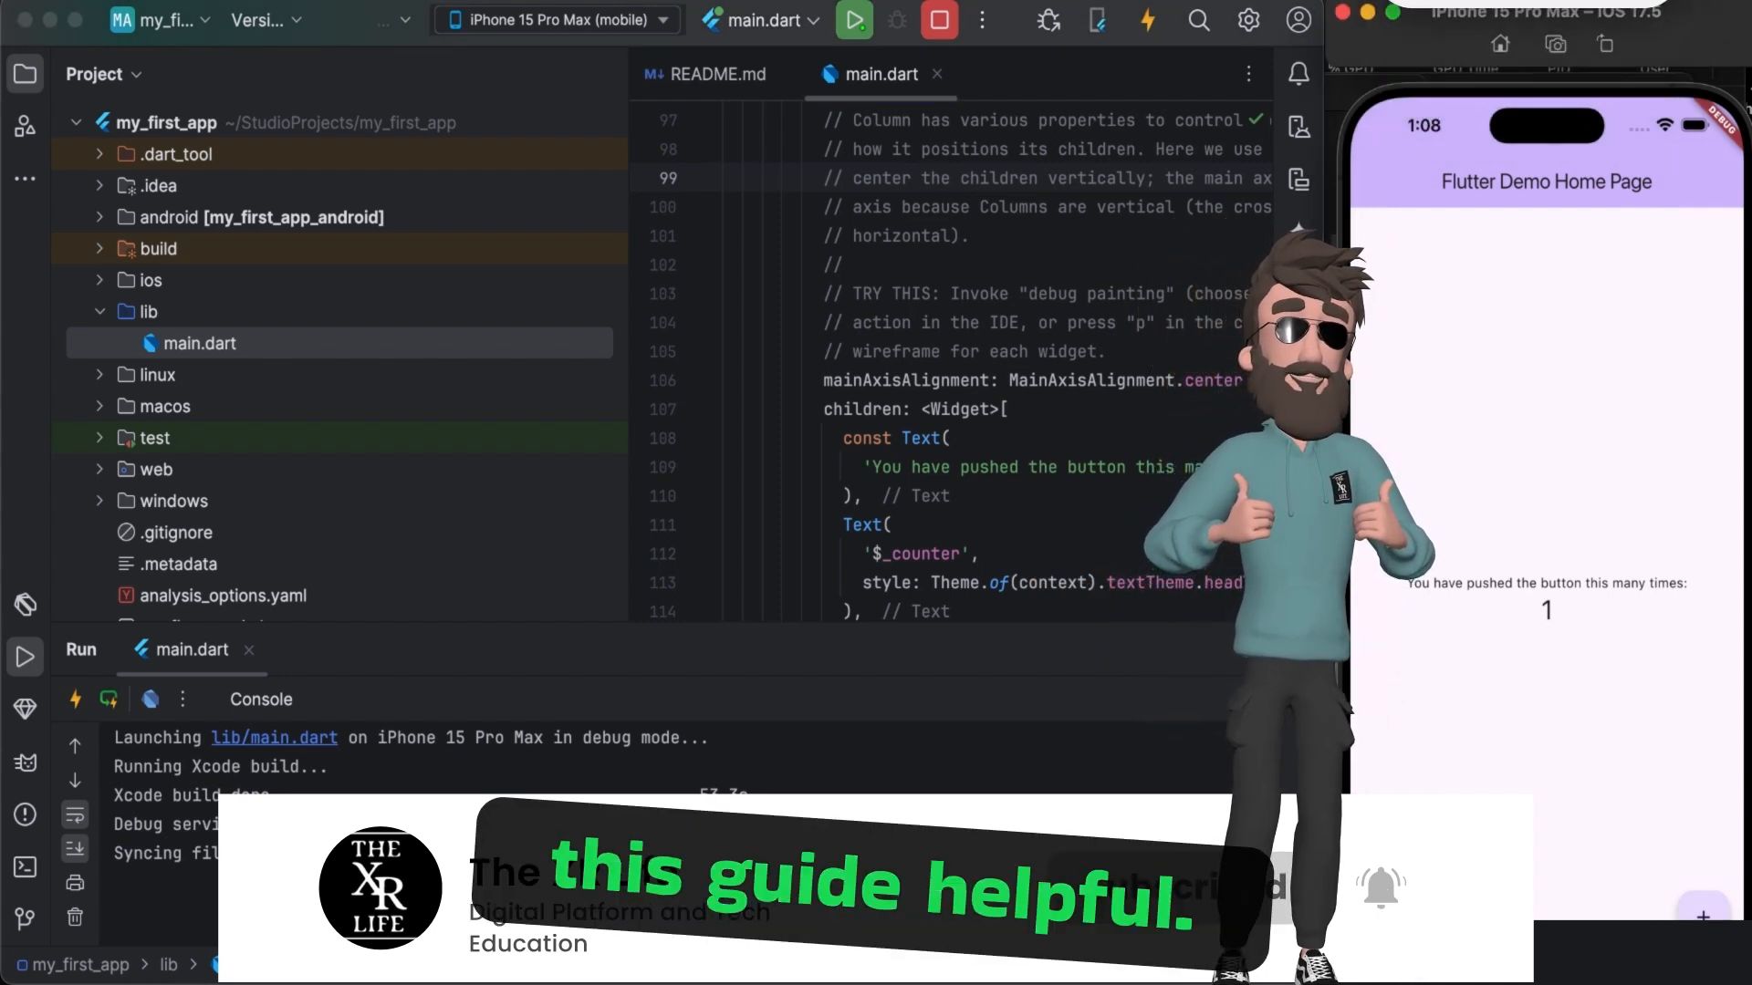
{"action": "left_click", "coordinate": [1702, 912]}
{"action": "left_click", "coordinate": [1703, 912]}
{"action": "left_click", "coordinate": [1702, 912]}
{"action": "left_click", "coordinate": [1702, 913]}
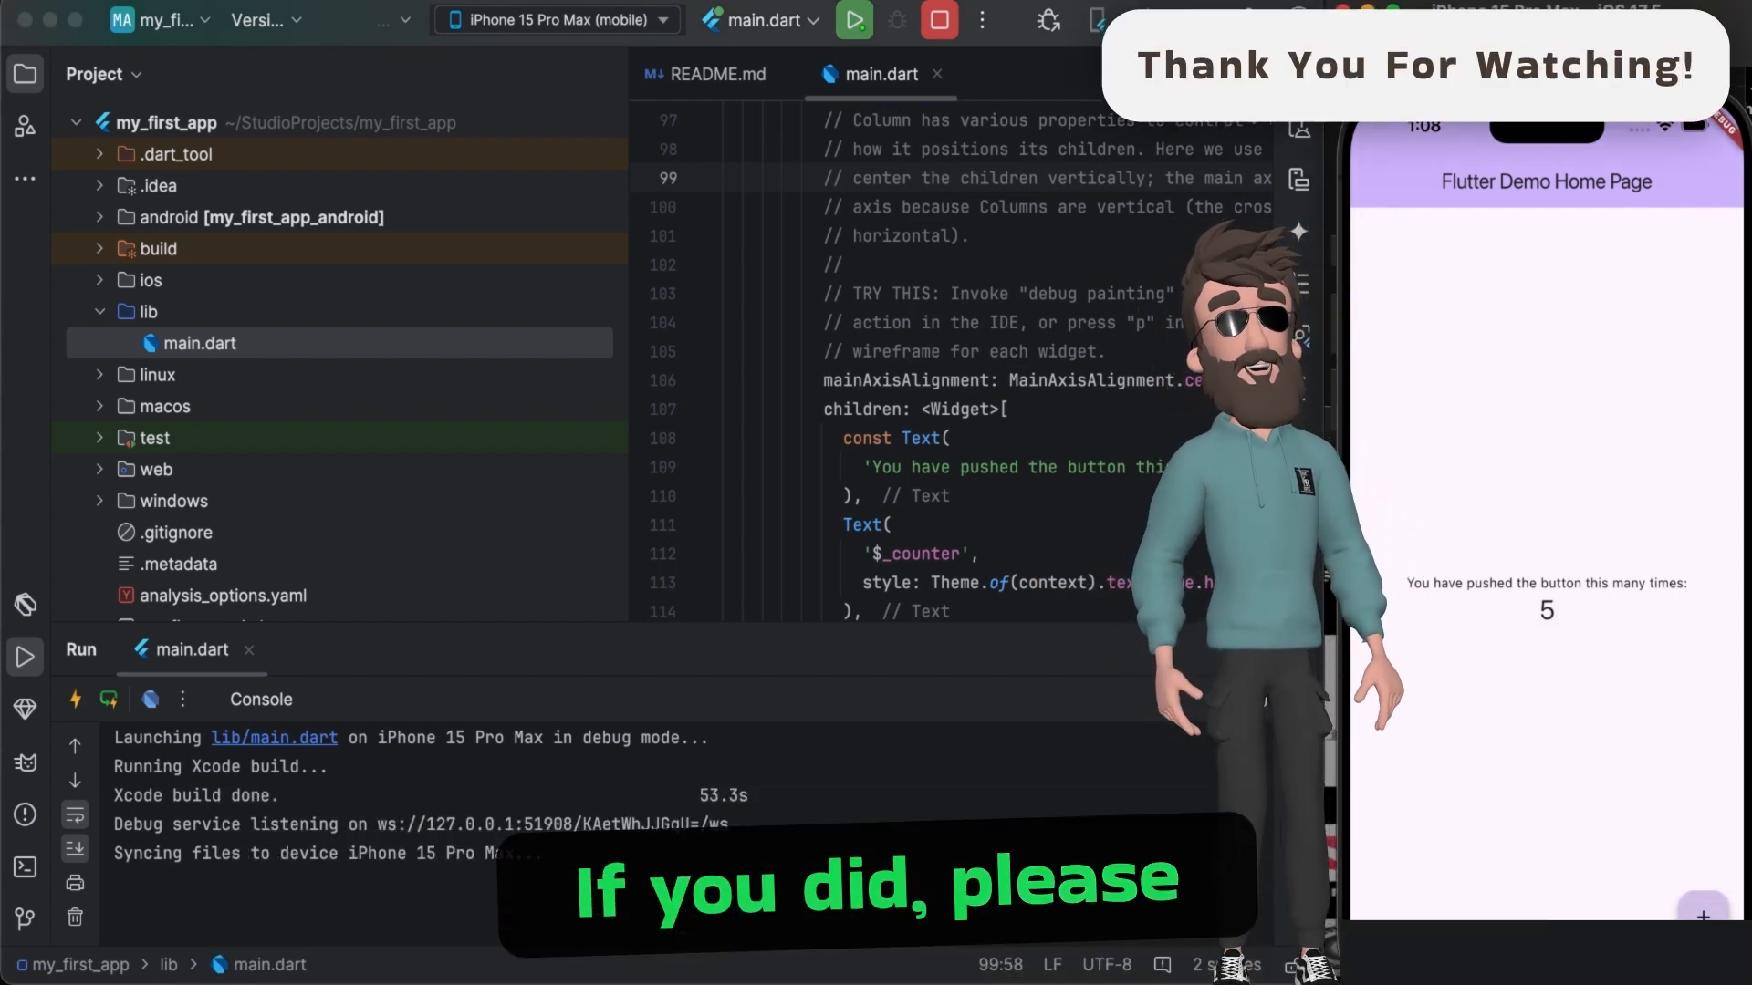
{"action": "left_click", "coordinate": [1702, 912]}
{"action": "left_click", "coordinate": [1702, 912]}
{"action": "left_click", "coordinate": [1702, 912]}
- Keep incrementing the demo app's counter in the iPhone simulator until it reaches 69
{"action": "left_click", "coordinate": [1703, 912]}
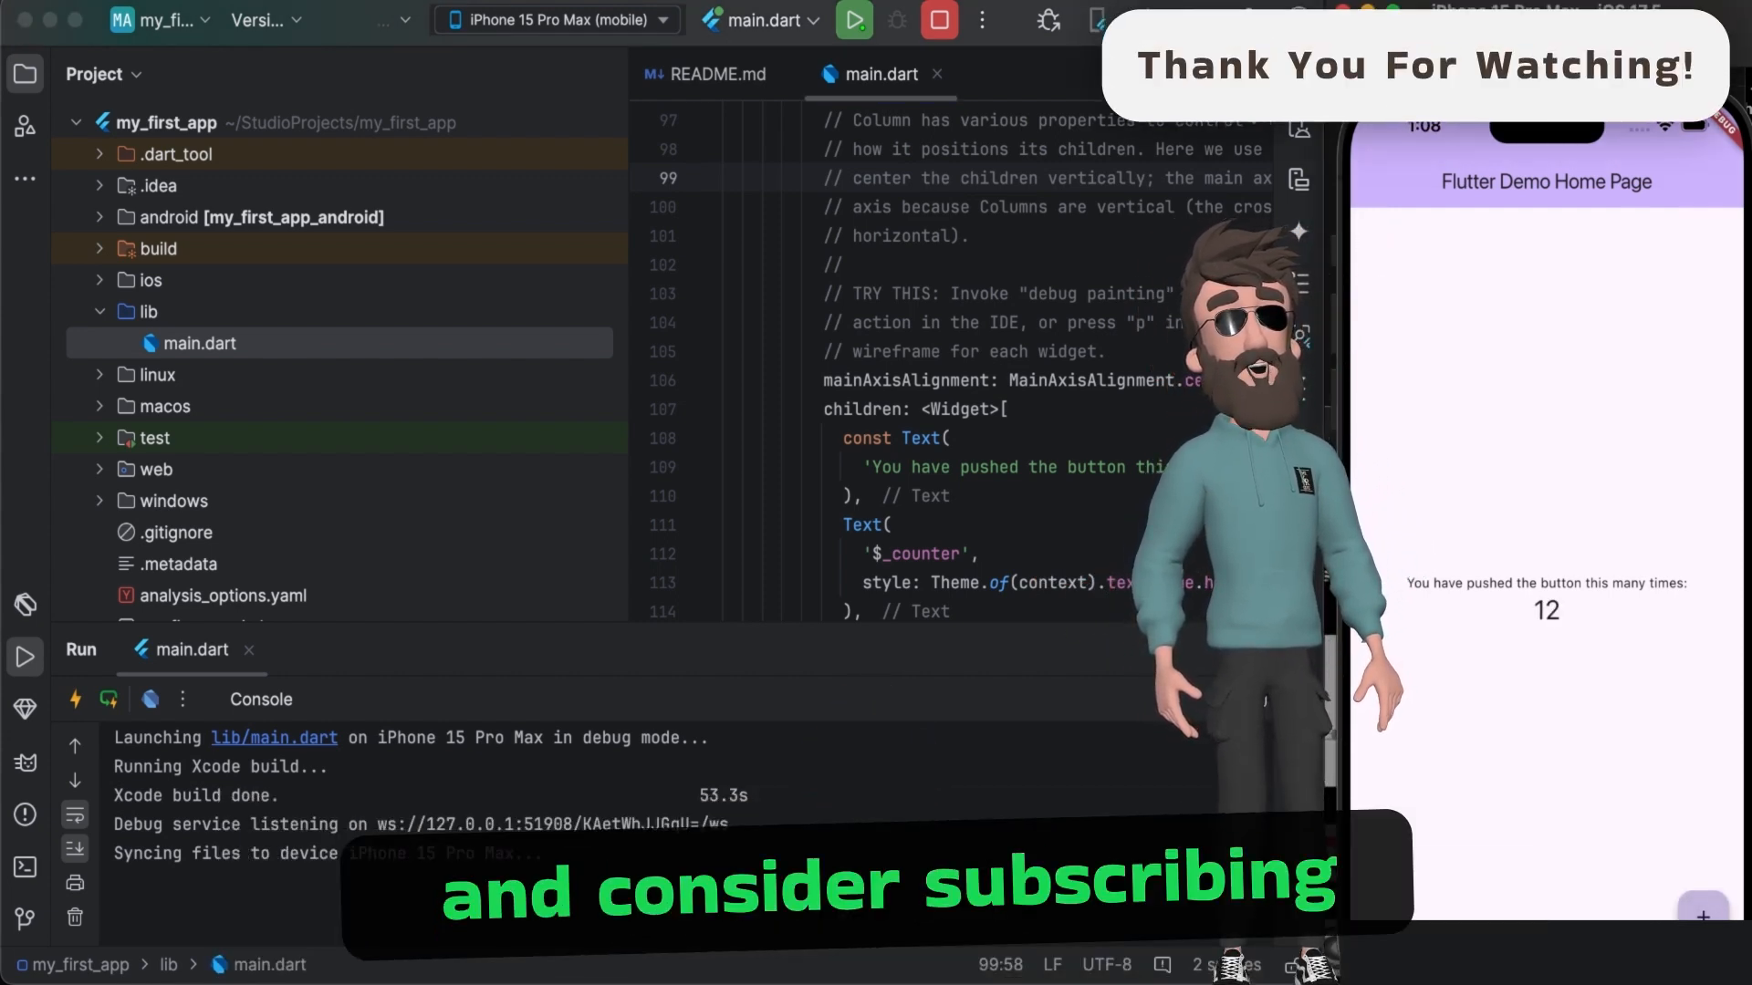
{"action": "left_click", "coordinate": [1703, 912]}
{"action": "left_click", "coordinate": [1703, 912]}
{"action": "left_click", "coordinate": [1702, 912]}
{"action": "triple_click", "coordinate": [1703, 912]}
{"action": "triple_click", "coordinate": [1703, 912]}
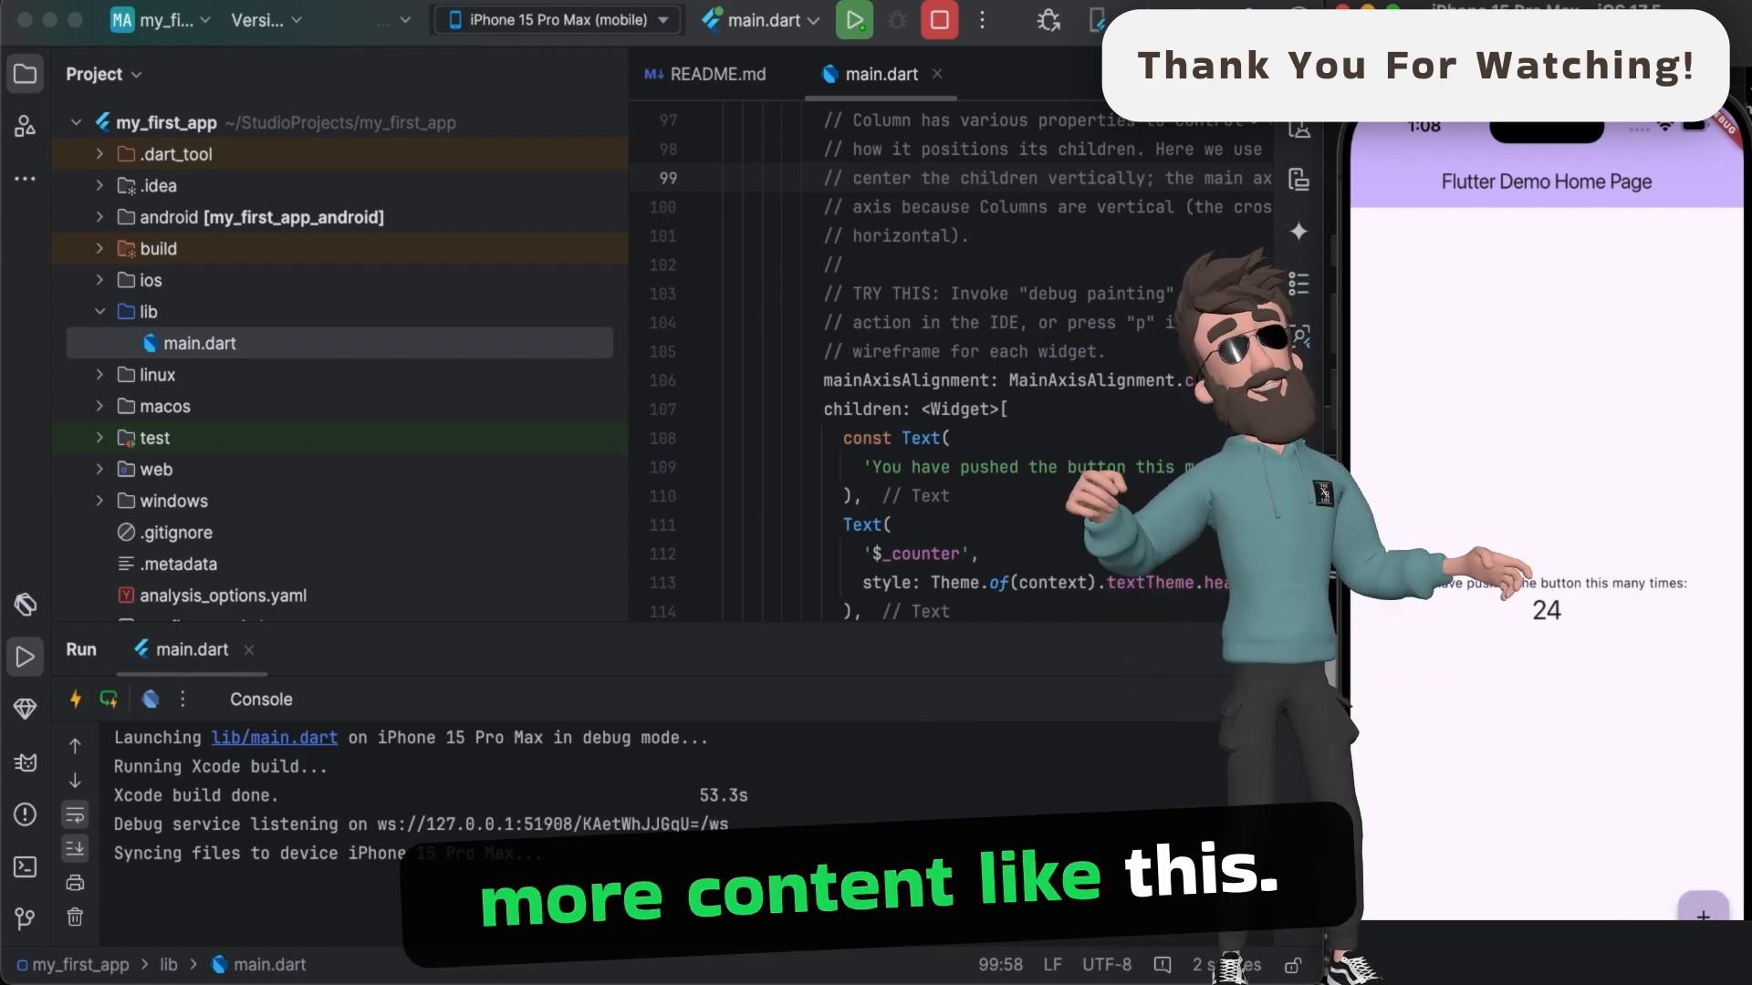
{"action": "triple_click", "coordinate": [1703, 912]}
{"action": "triple_click", "coordinate": [1702, 912]}
{"action": "double_click", "coordinate": [1703, 912]}
{"action": "triple_click", "coordinate": [1703, 912]}
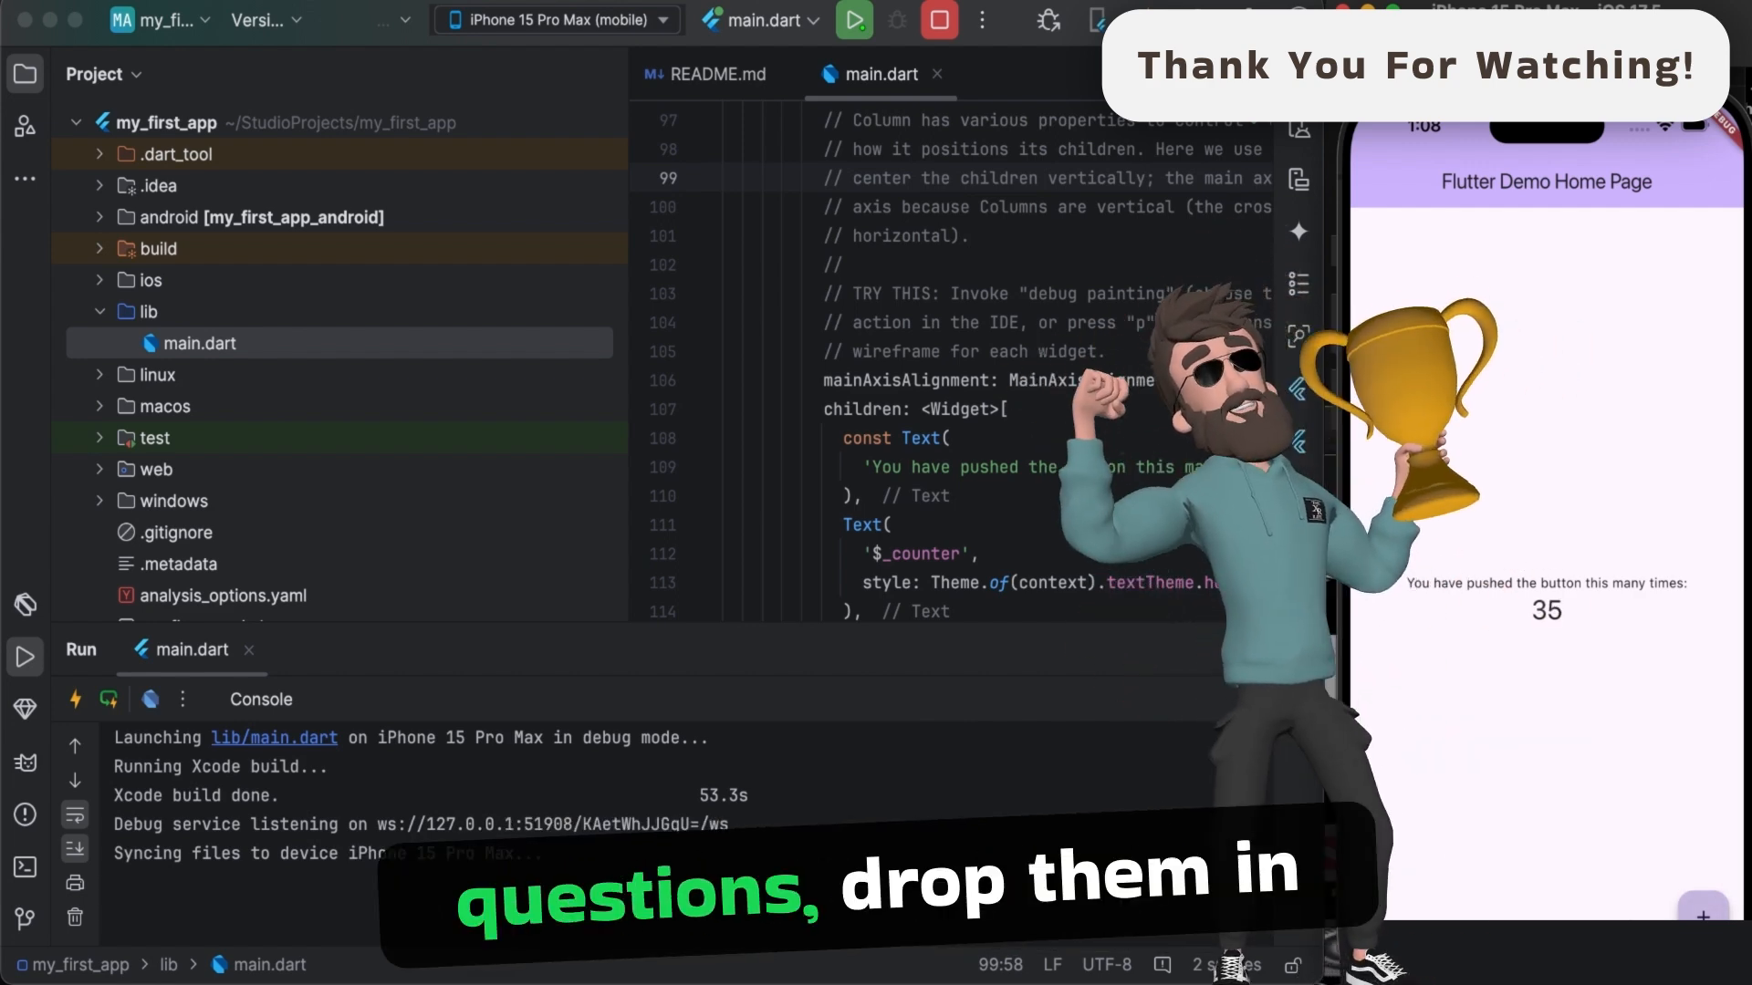
{"action": "triple_click", "coordinate": [1702, 912]}
{"action": "triple_click", "coordinate": [1703, 913]}
{"action": "triple_click", "coordinate": [1703, 912]}
{"action": "triple_click", "coordinate": [1703, 912]}
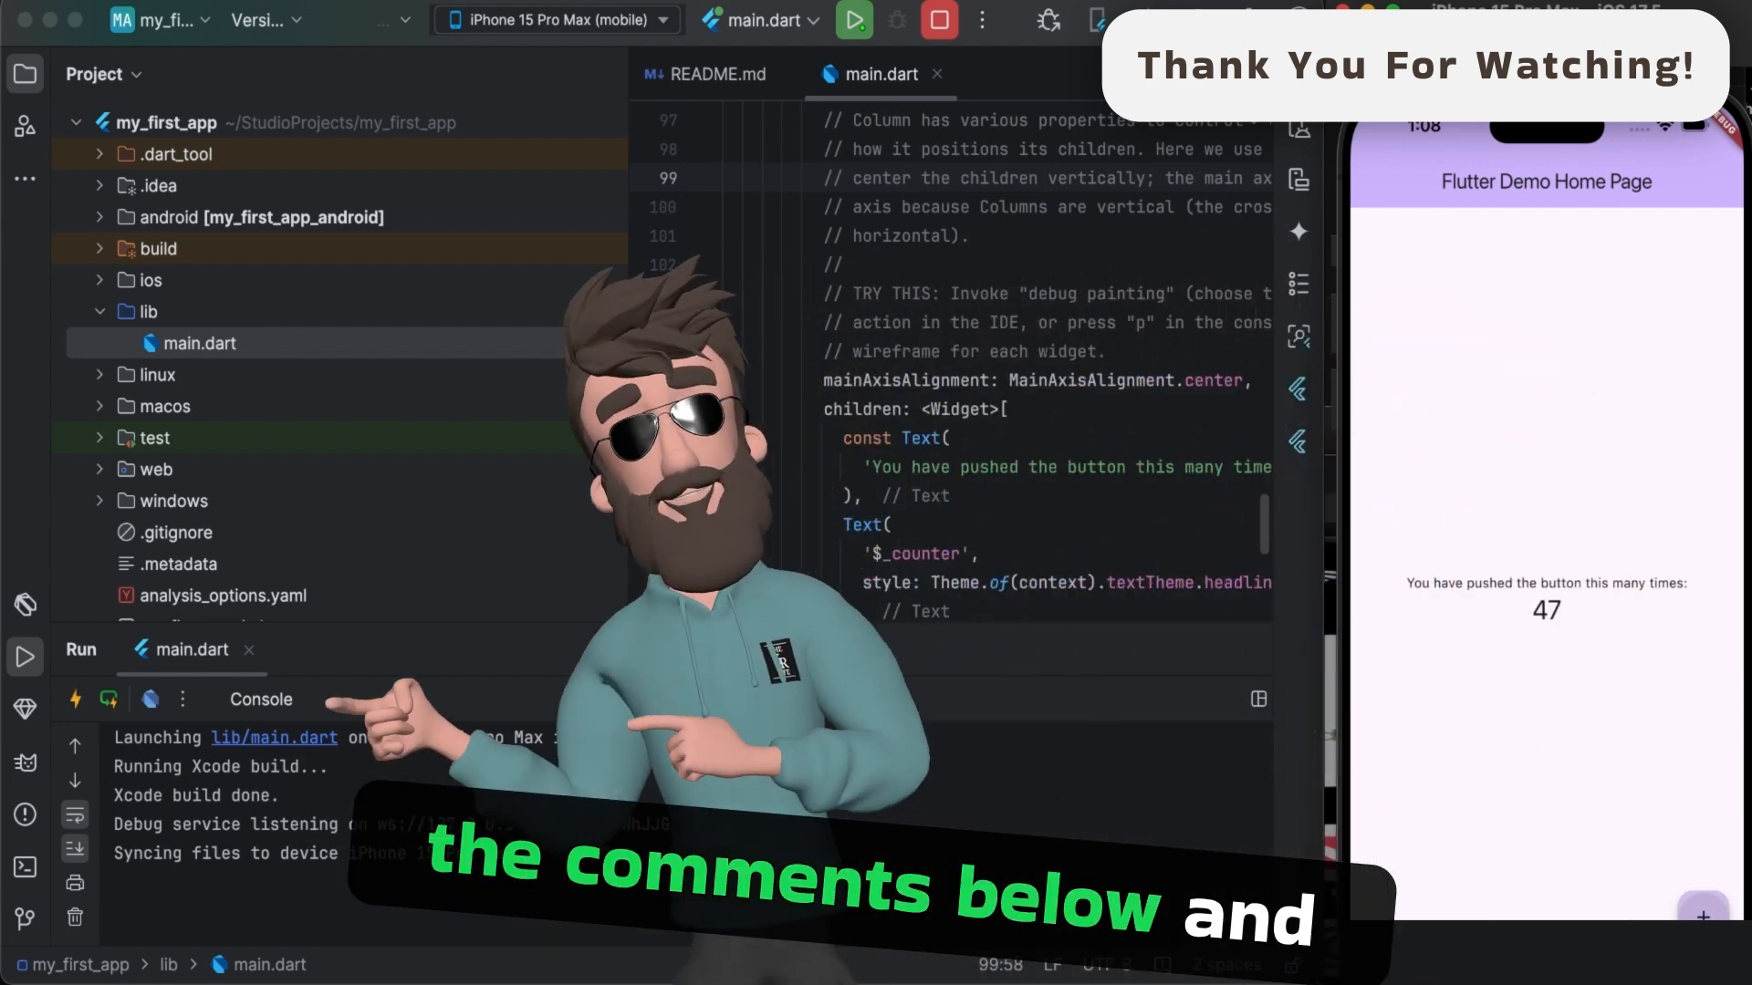
{"action": "triple_click", "coordinate": [1702, 912]}
{"action": "double_click", "coordinate": [1703, 912]}
{"action": "double_click", "coordinate": [1703, 913]}
{"action": "double_click", "coordinate": [1702, 912]}
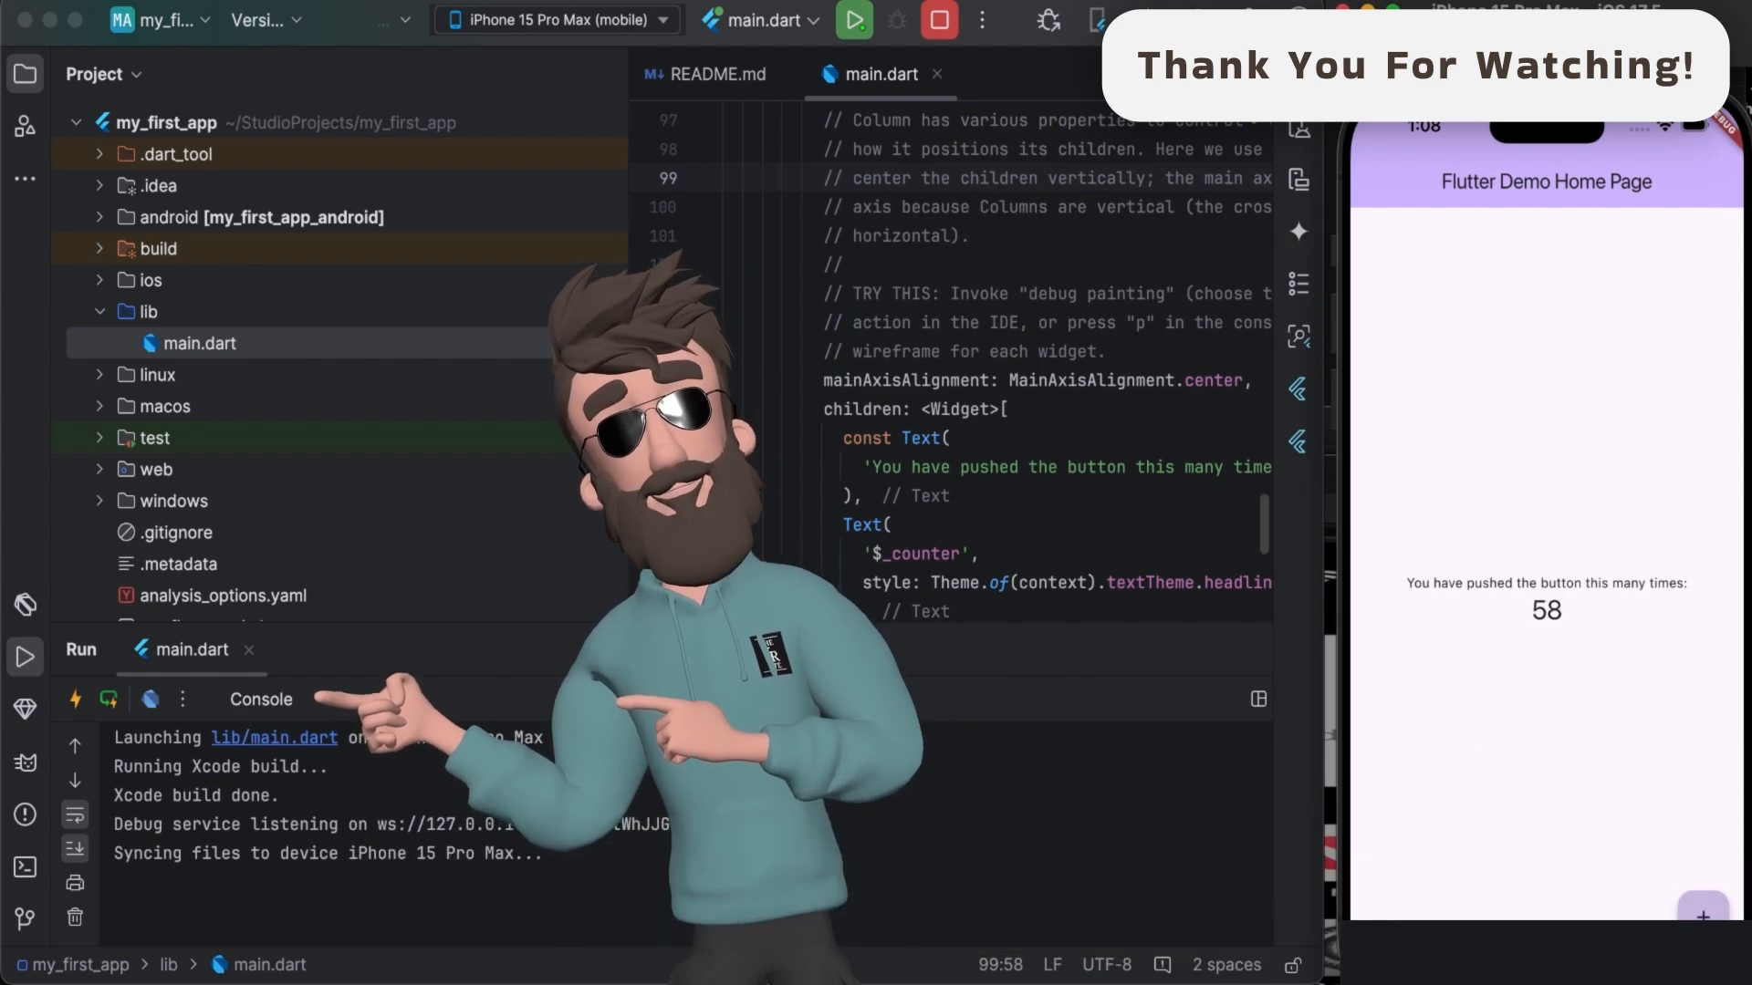
{"action": "triple_click", "coordinate": [1702, 912]}
{"action": "triple_click", "coordinate": [1703, 912]}
{"action": "triple_click", "coordinate": [1702, 912]}
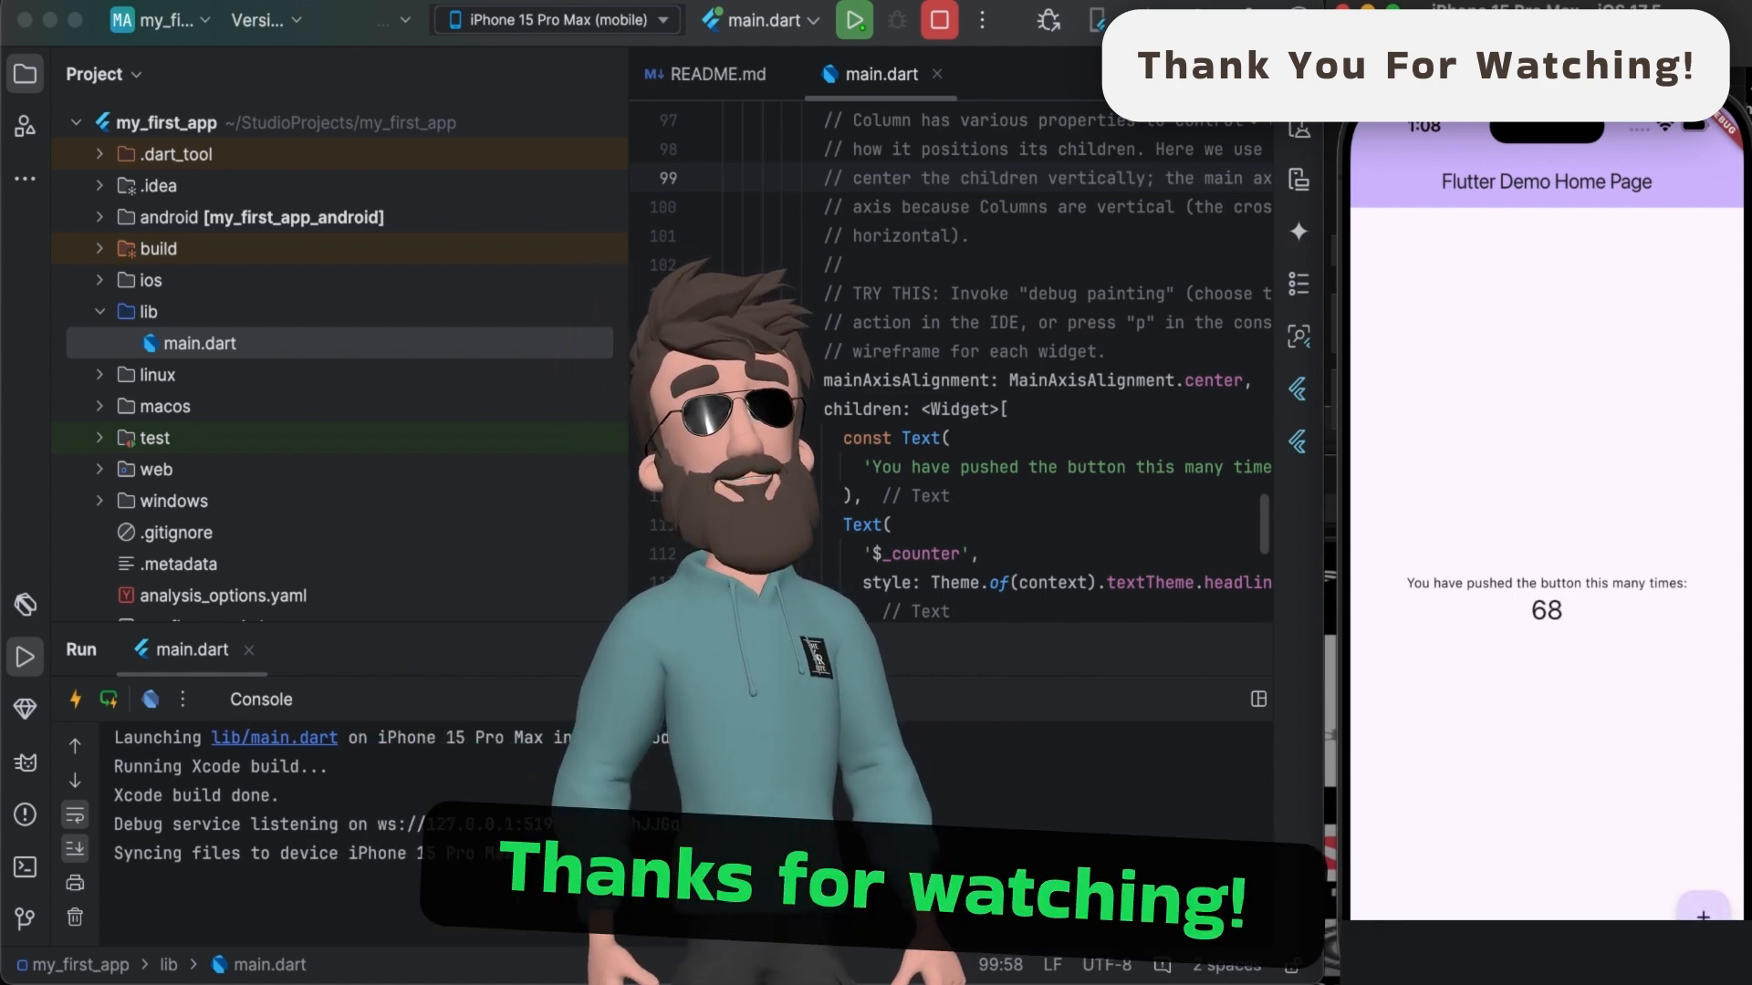
{"action": "left_click", "coordinate": [1703, 912]}
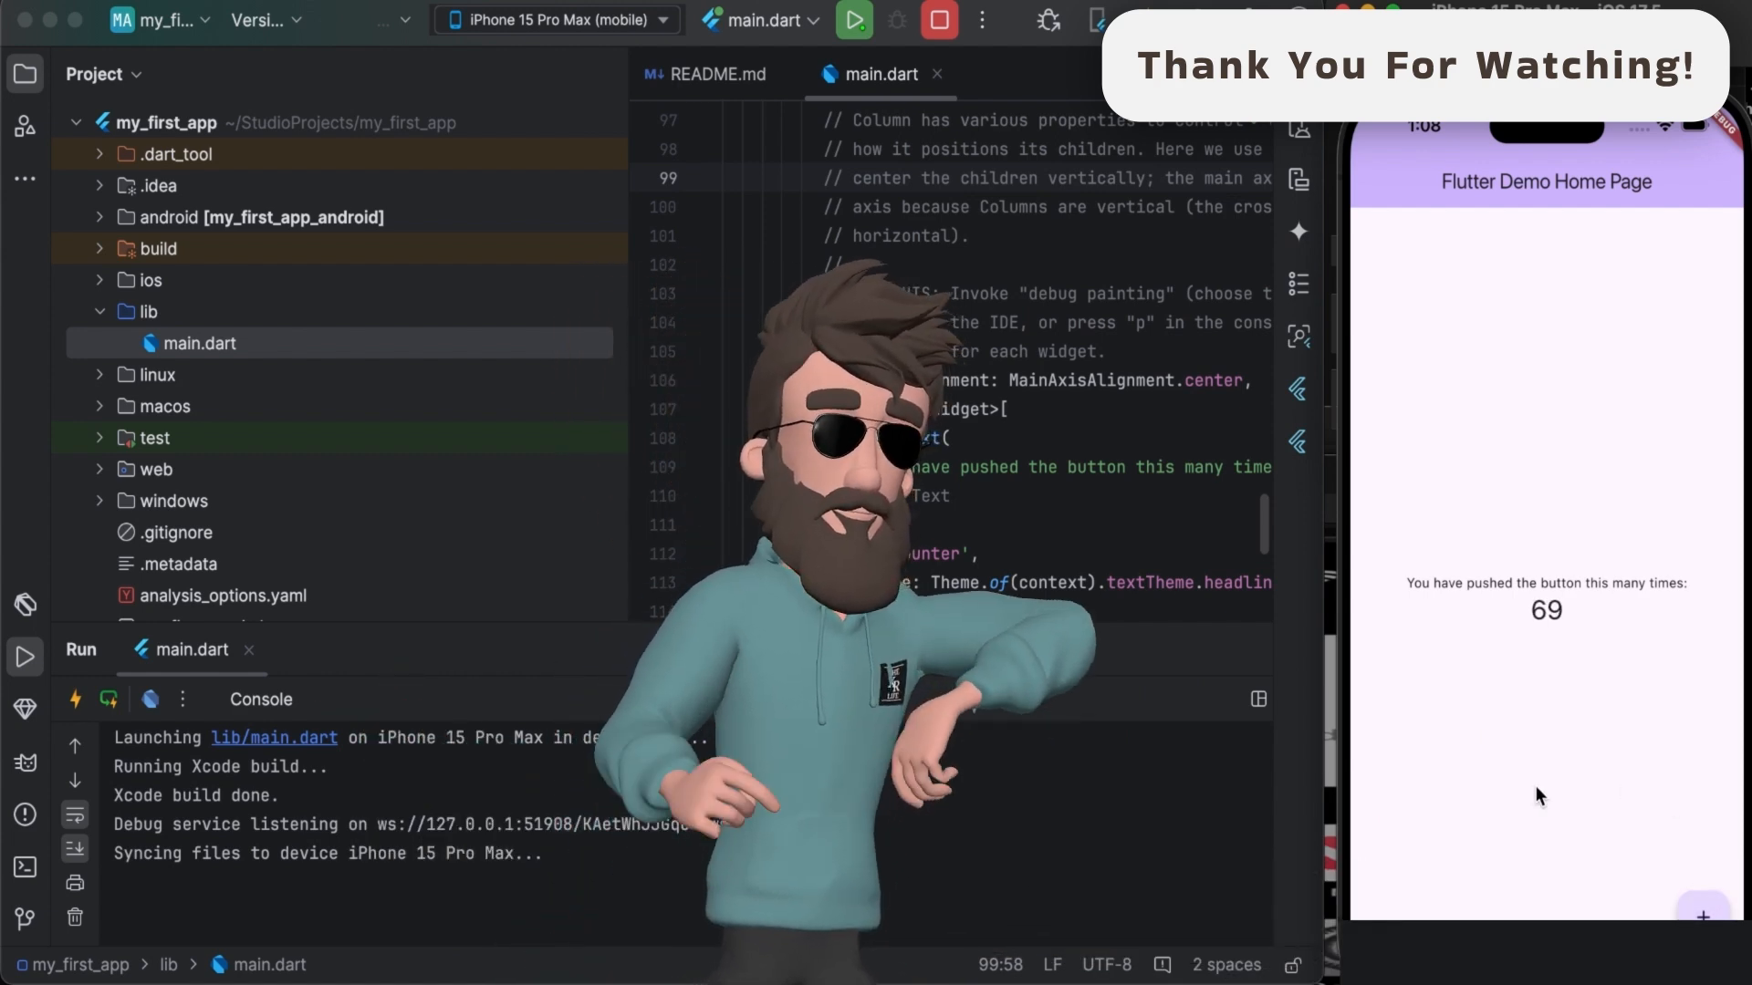